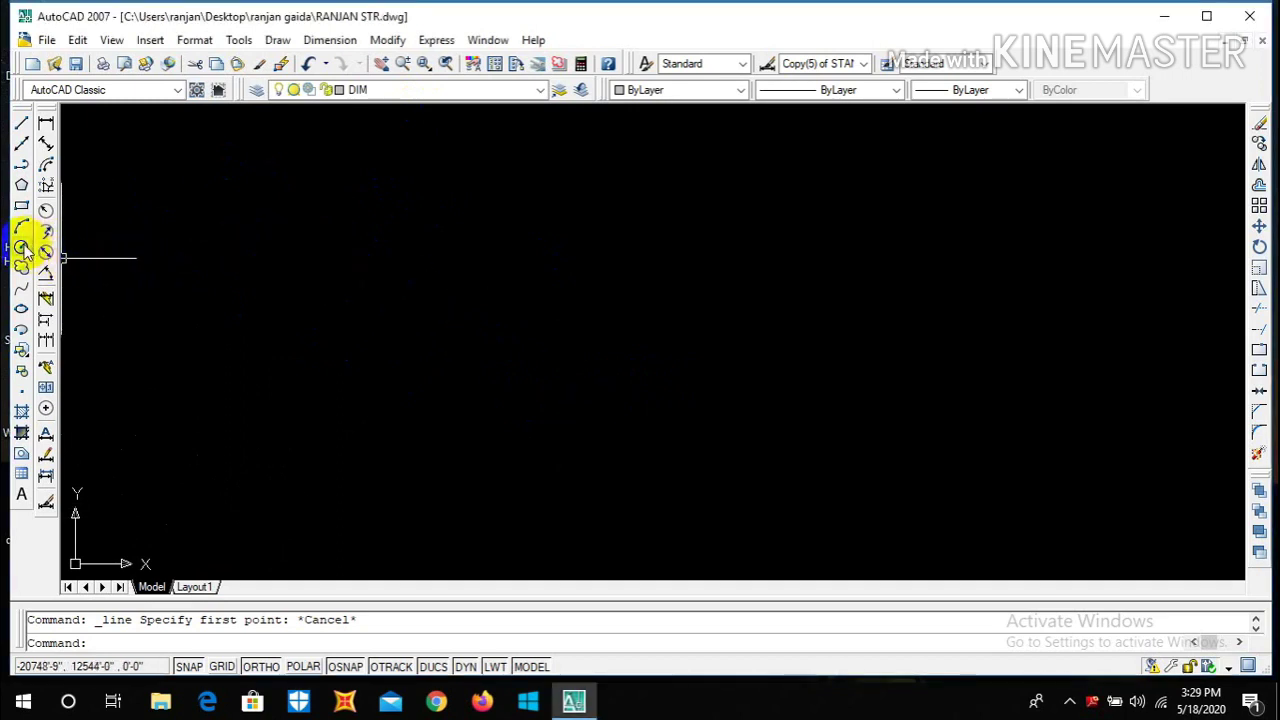
# - Draw a circle with a 5' radius in the empty area of the drawing
pyautogui.click(22, 249)
pyautogui.click(482, 303)
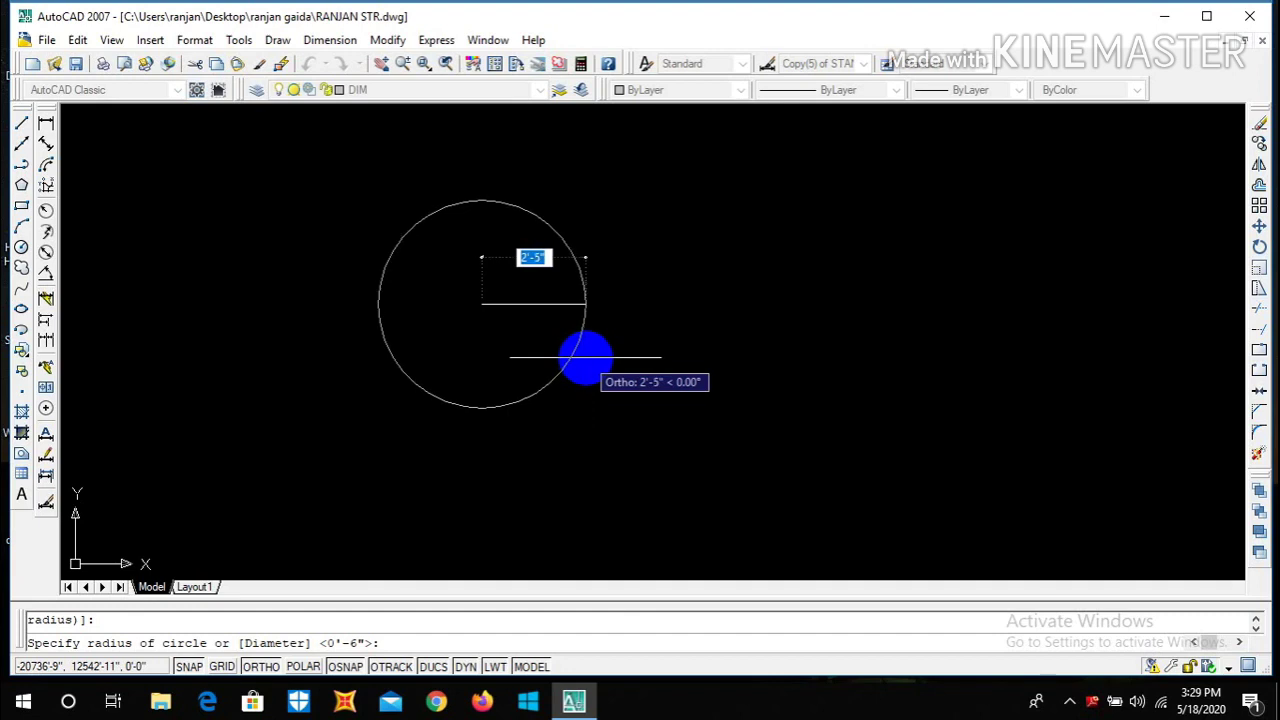
pyautogui.write('5')
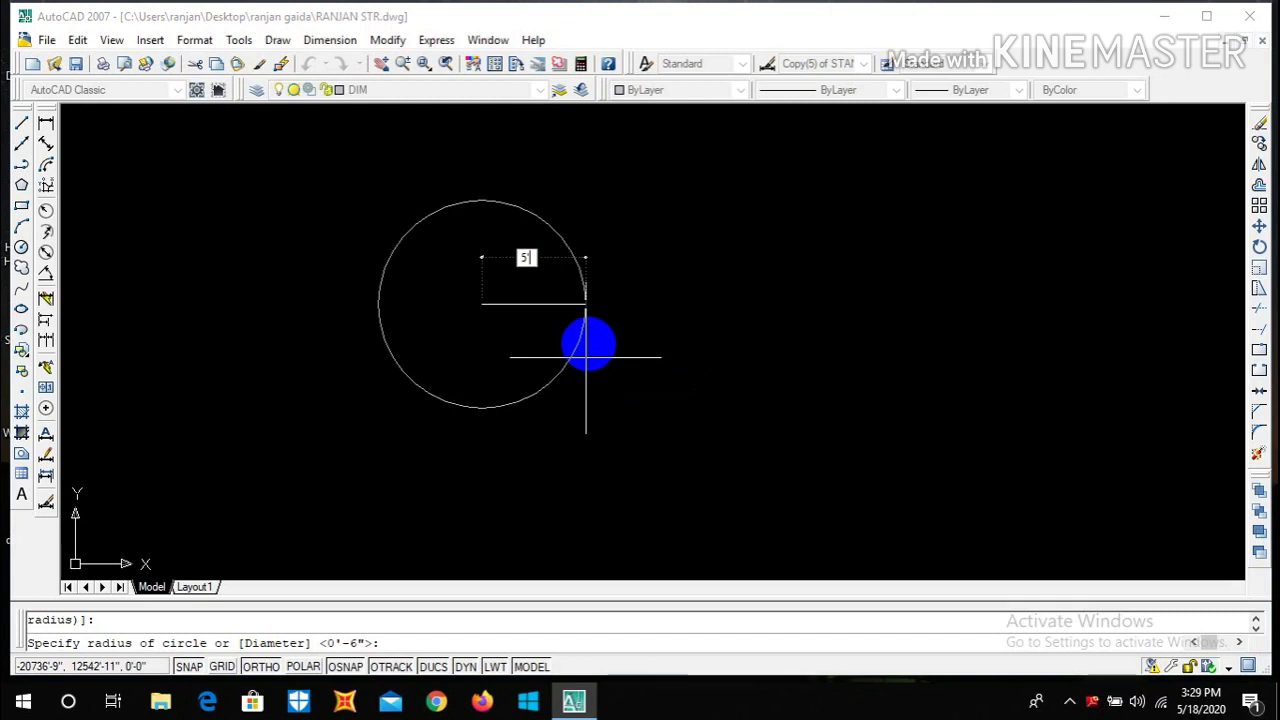
pyautogui.write("'")
pyautogui.press('Return')
pyautogui.scroll(-2, 600, 340)
pyautogui.scroll(3, 608, 329)
pyautogui.scroll(-4, 566, 266)
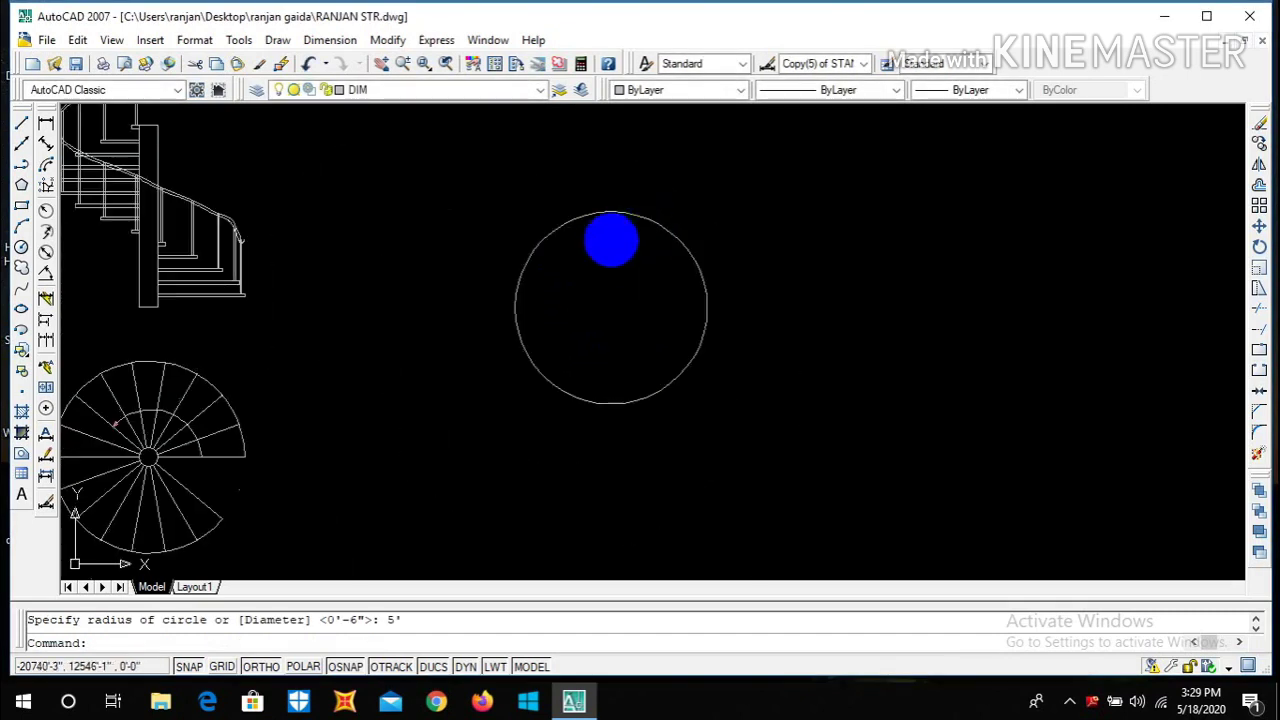
pyautogui.scroll(3, 568, 300)
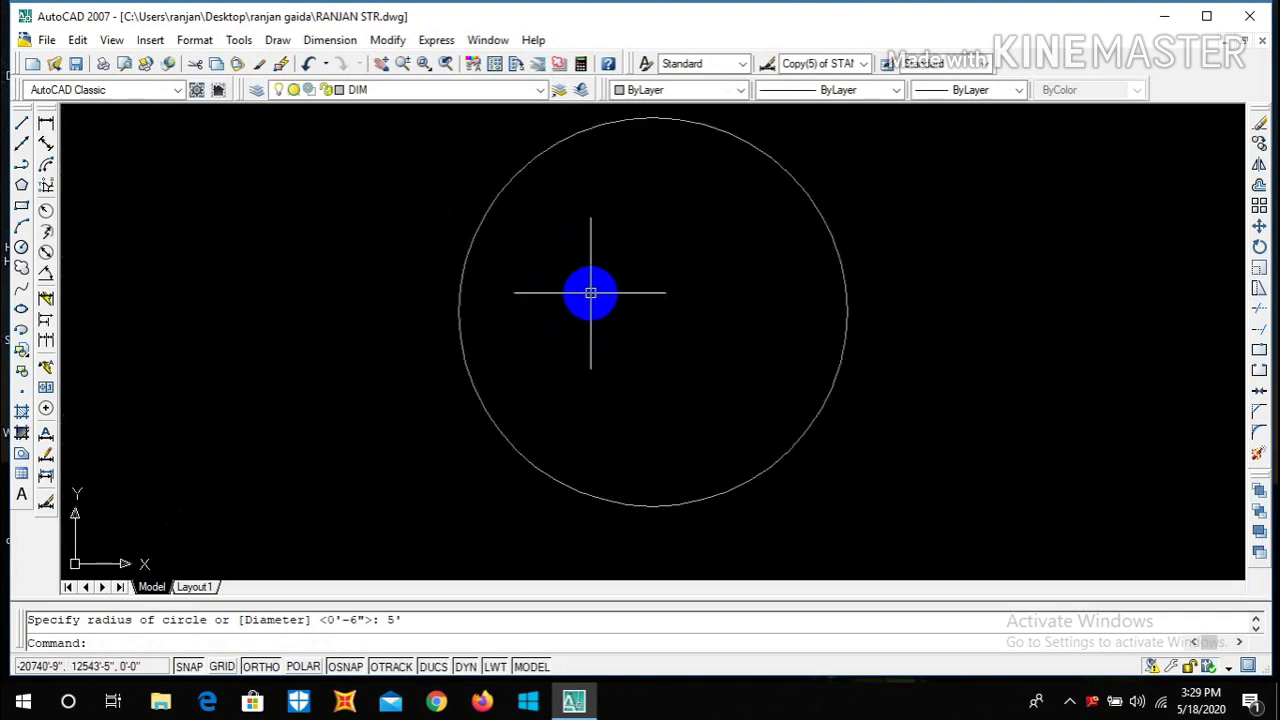
# - Draw a concentric inner circle with a 6" radius at the centre of the 5' radius circle
pyautogui.click(21, 247)
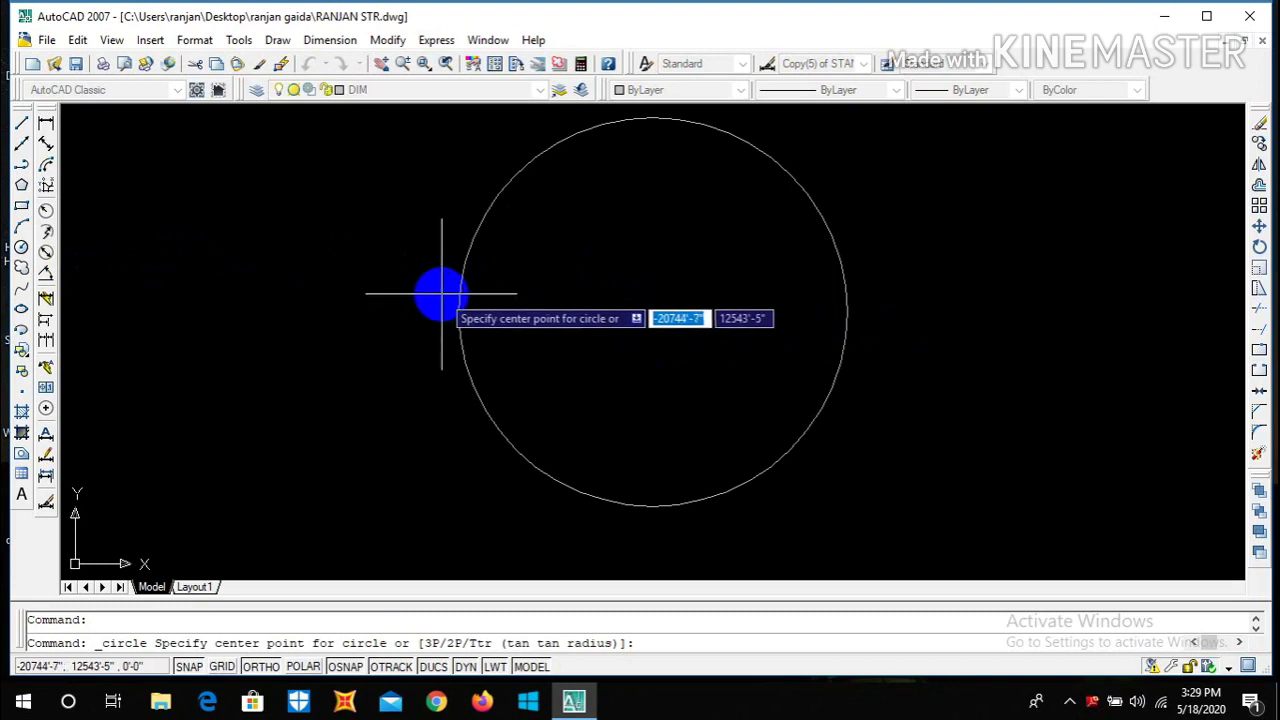
pyautogui.click(651, 310)
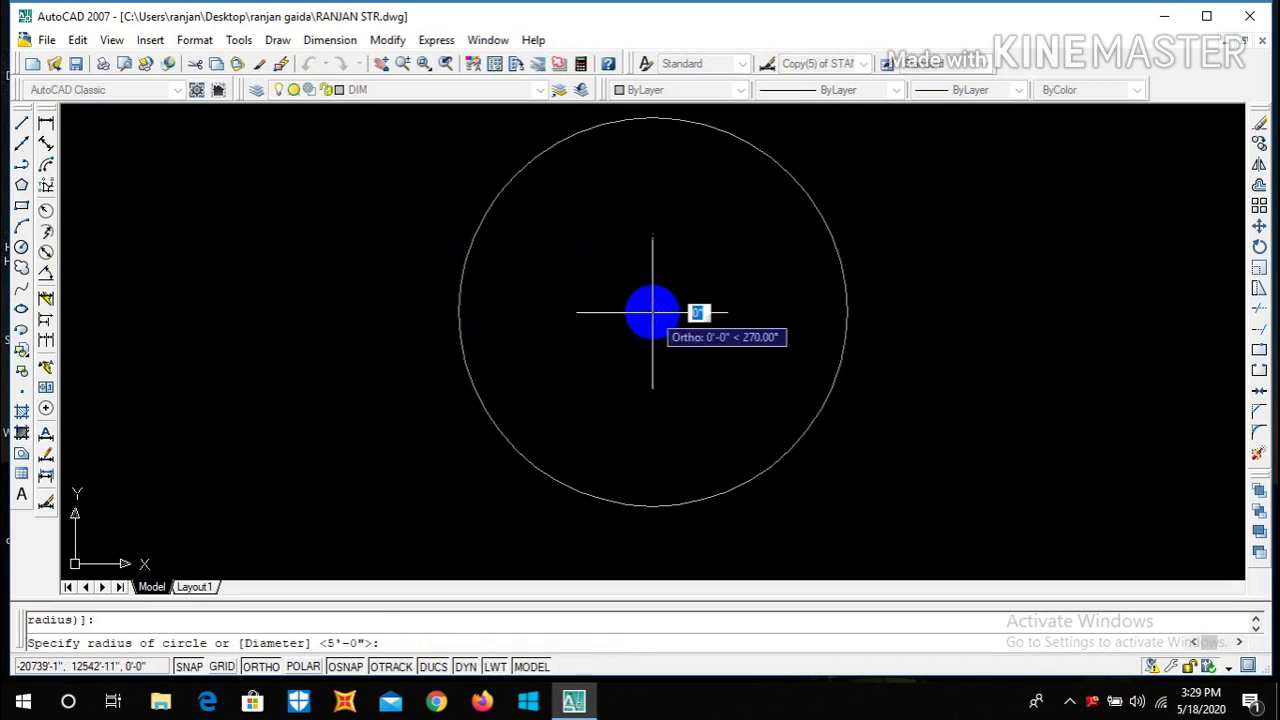
pyautogui.write('5')
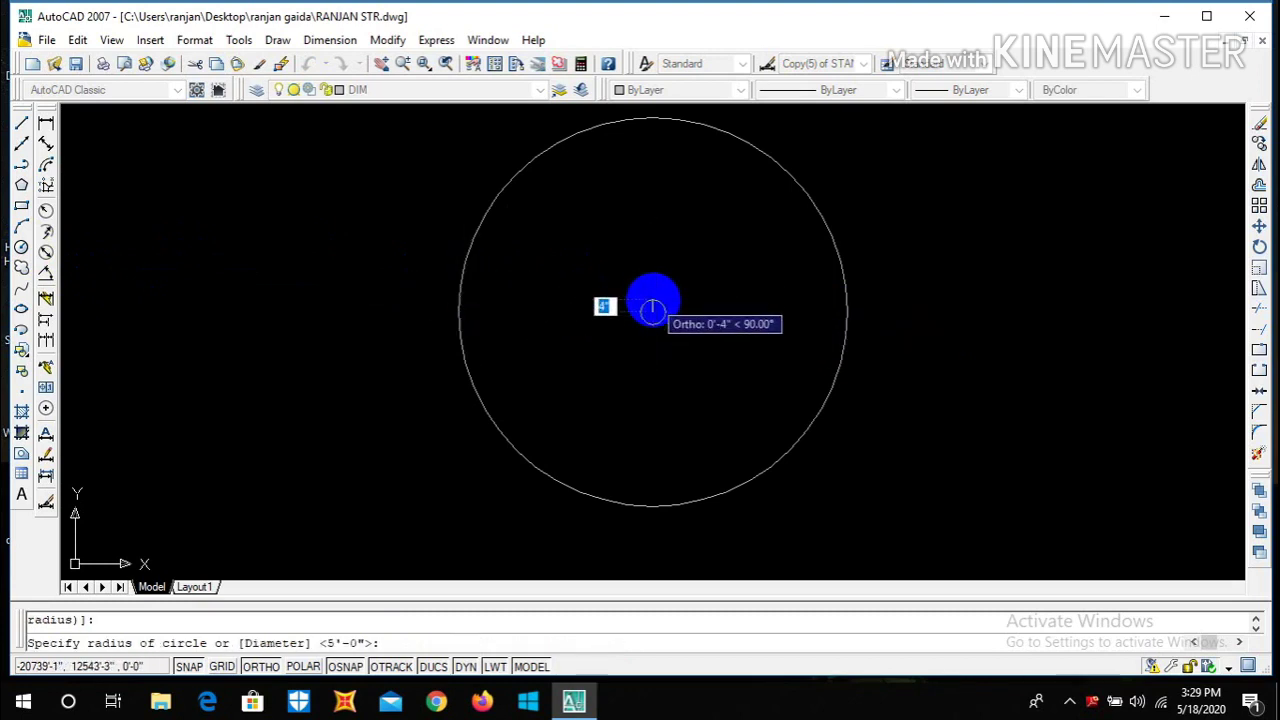
pyautogui.write('6')
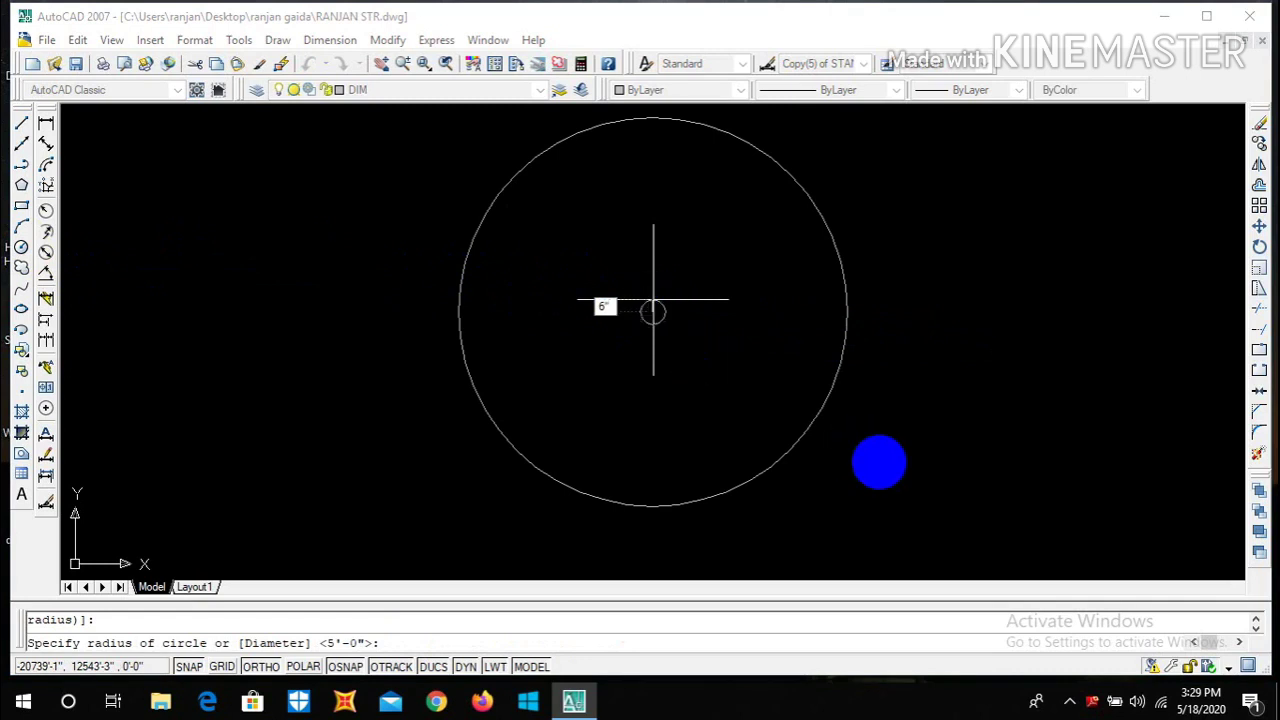
pyautogui.press('Return')
pyautogui.scroll(-2, 651, 311)
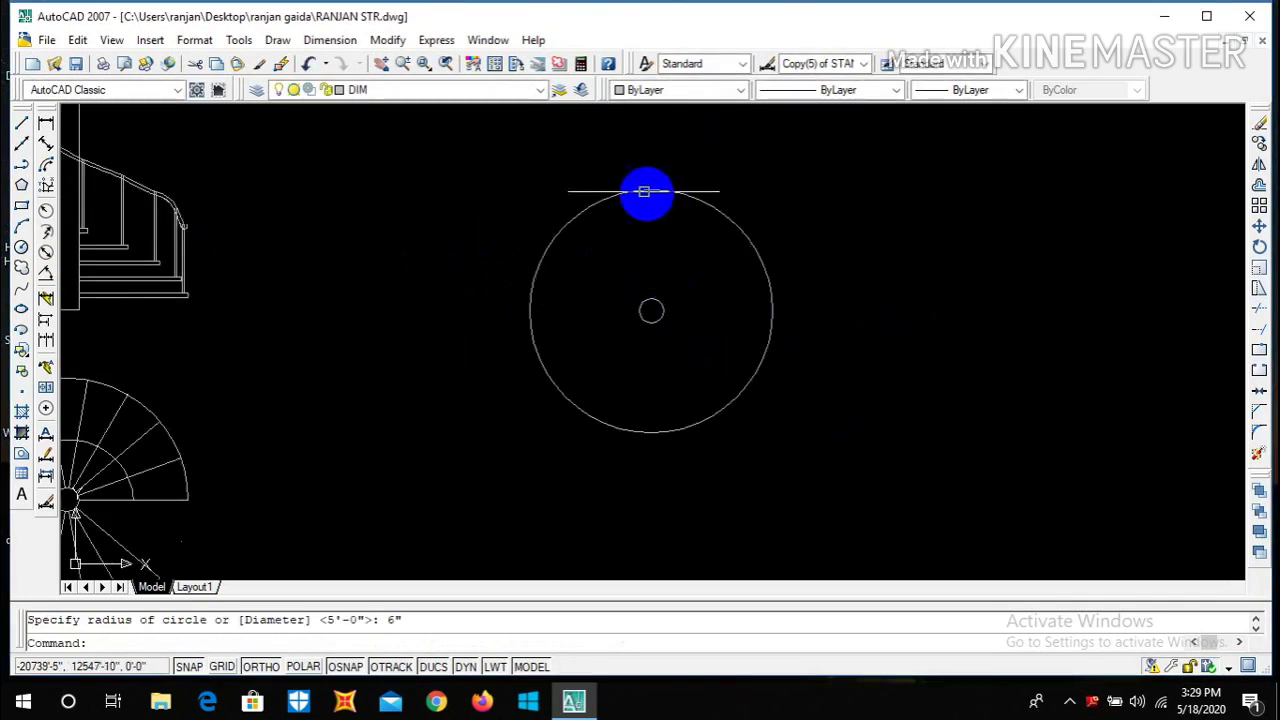
pyautogui.scroll(-2, 631, 277)
pyautogui.scroll(2, 669, 289)
pyautogui.press('Escape')
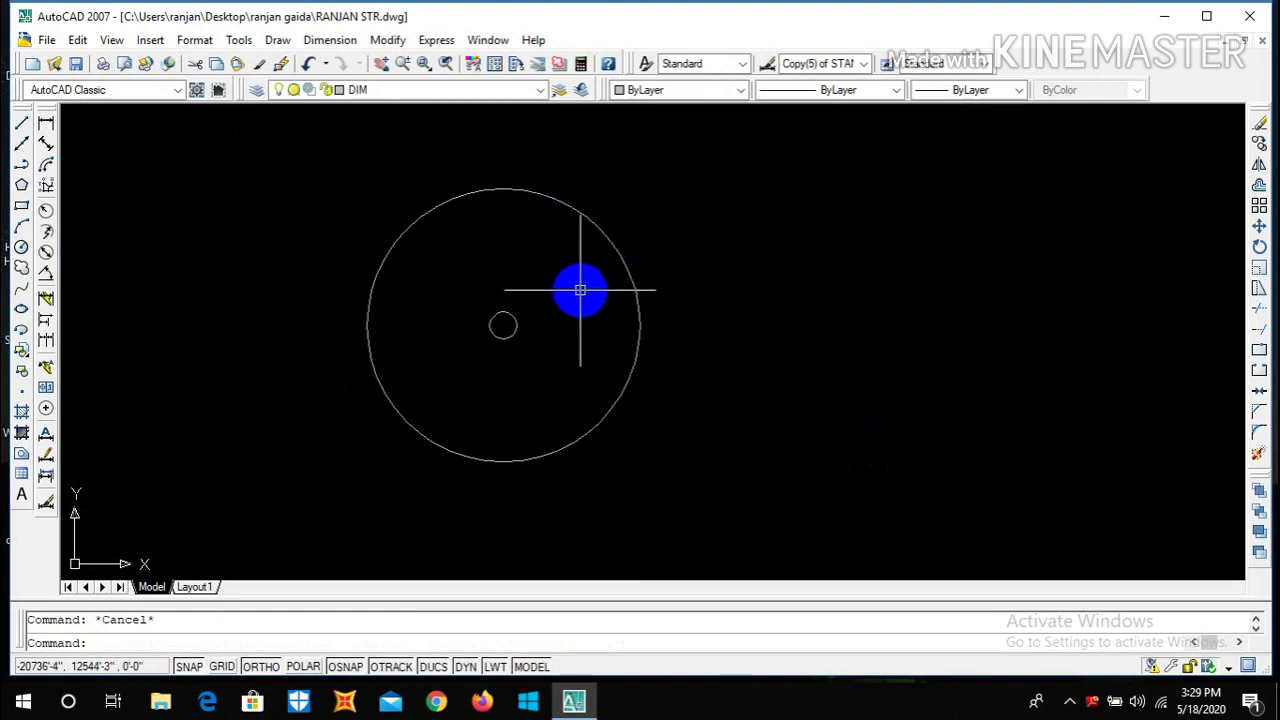
# - Divide the outer circle into 18 equal segments with the Divide command
pyautogui.write('div')
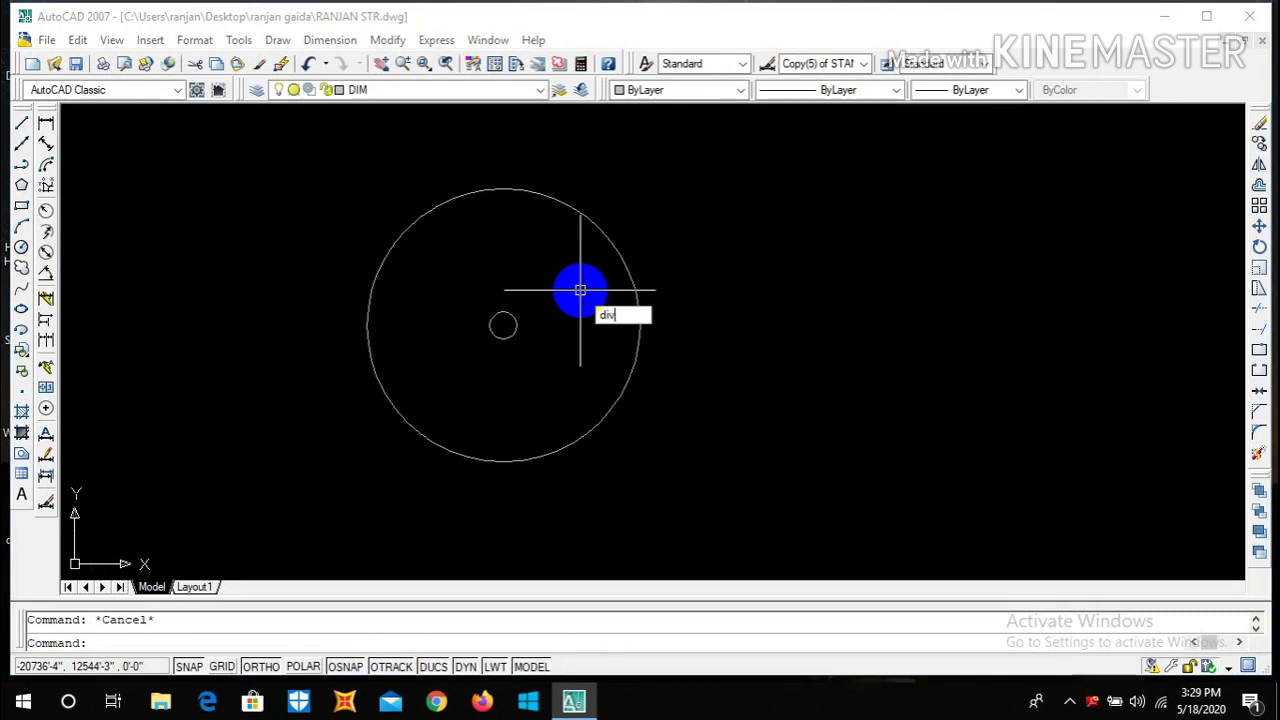
pyautogui.press('Return')
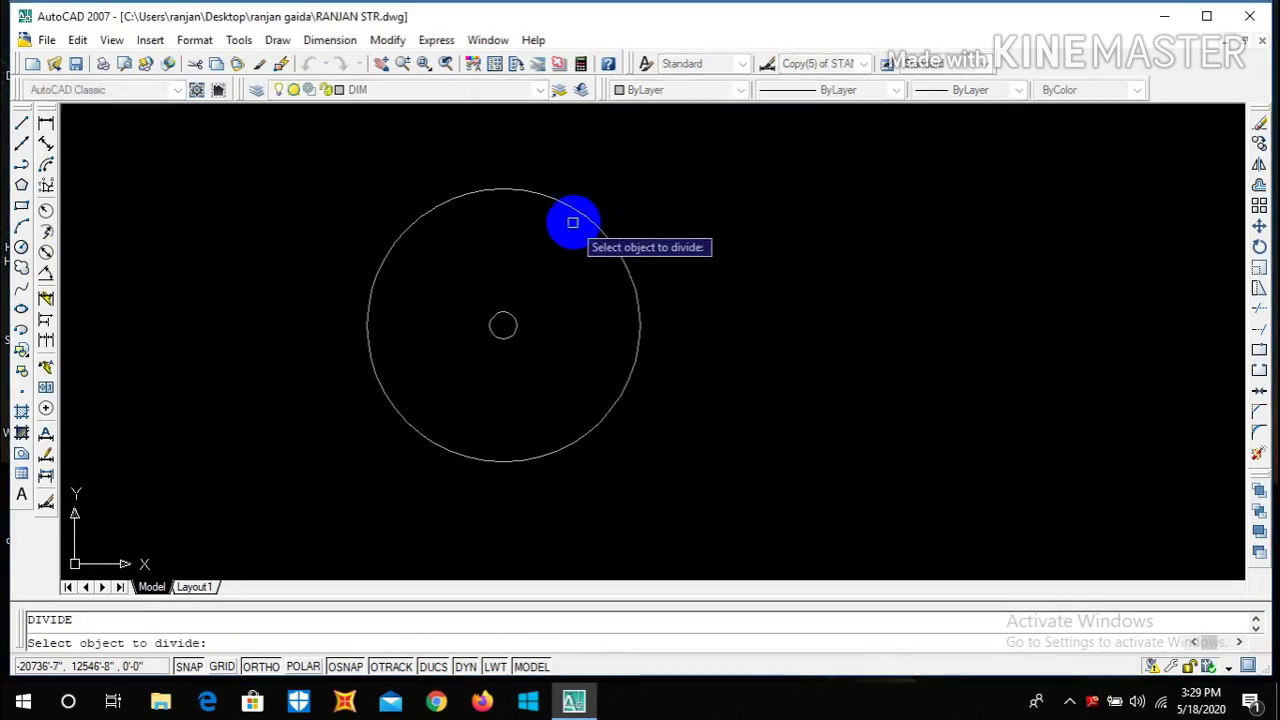
pyautogui.click(578, 212)
pyautogui.write('18')
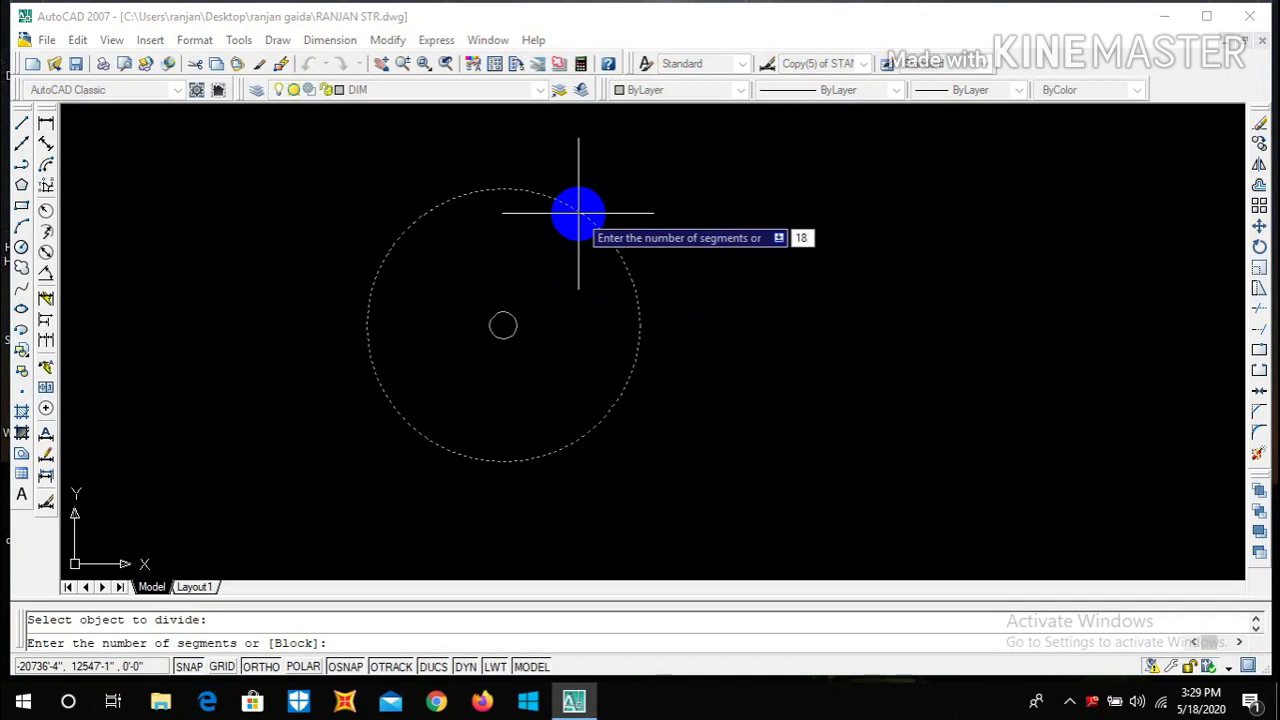
pyautogui.press('Return')
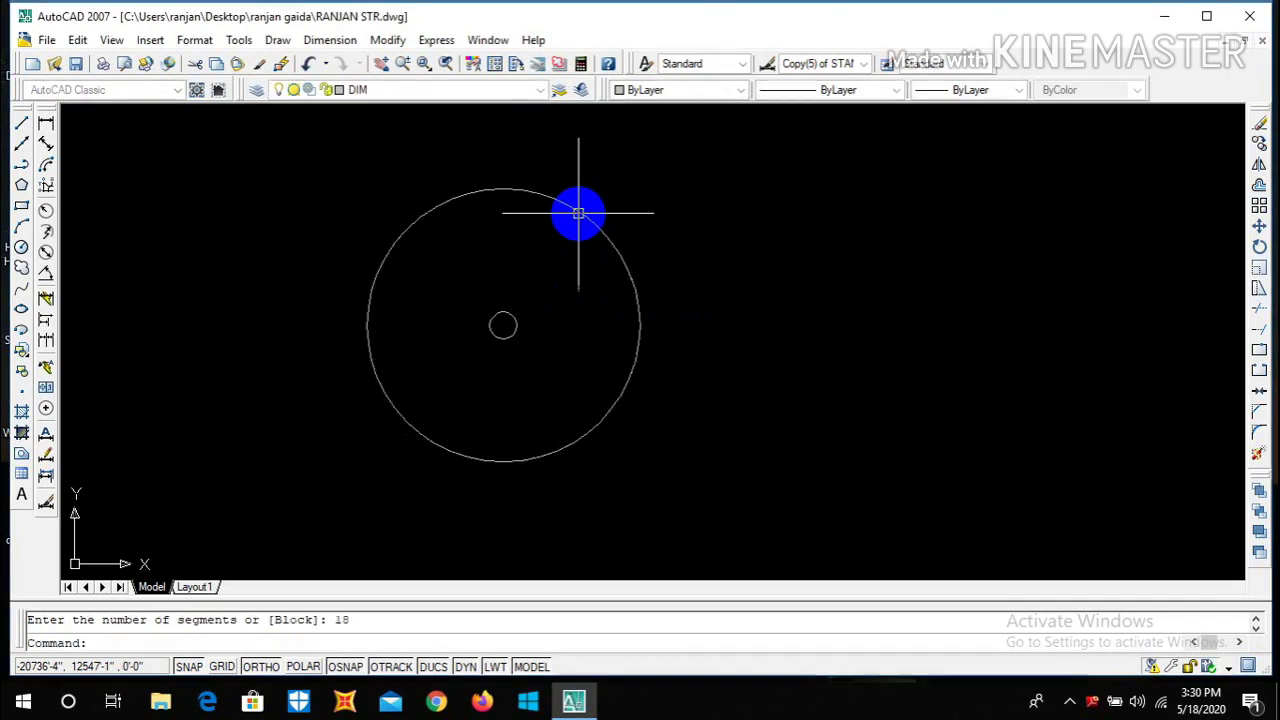
# - Draw a horizontal line from the circles' shared centre to the right quadrant of the outer circle
pyautogui.click(22, 124)
pyautogui.scroll(3, 505, 333)
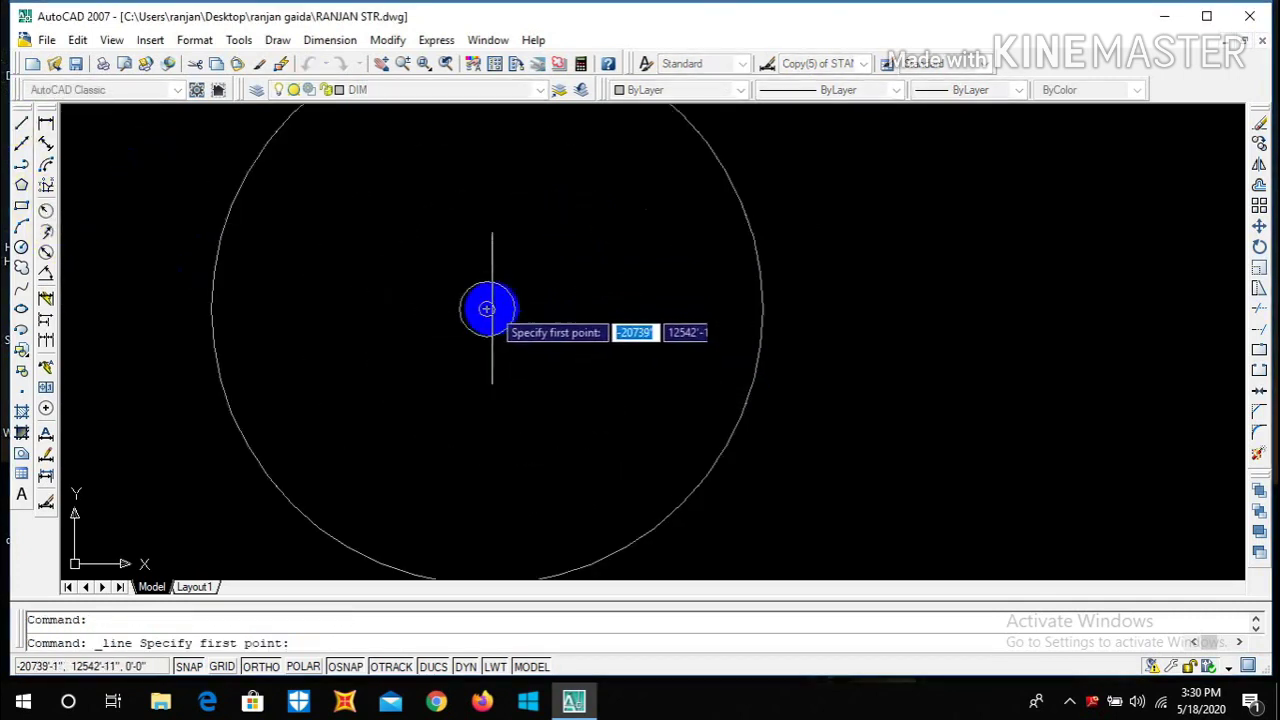
pyautogui.click(487, 309)
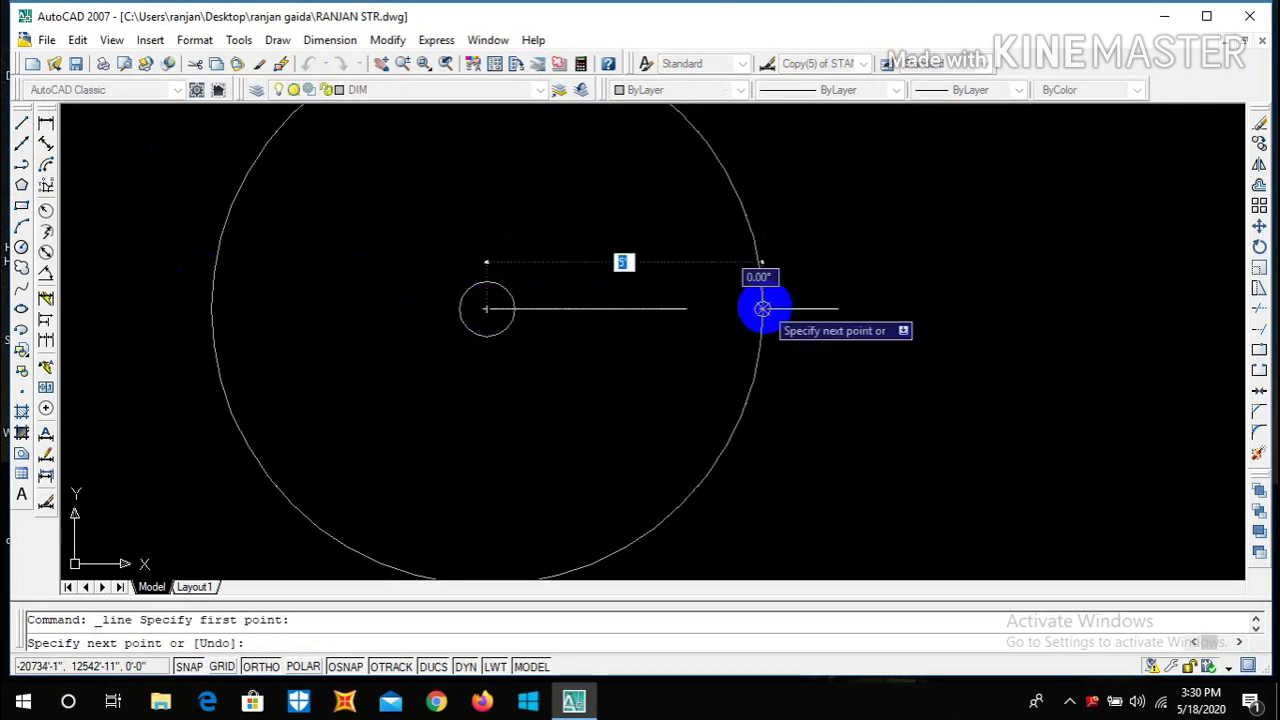
pyautogui.click(763, 309)
pyautogui.press('Return')
# - Turn Ortho off and draw a line from the centre to the first division point above the horizontal radius
pyautogui.press('Return')
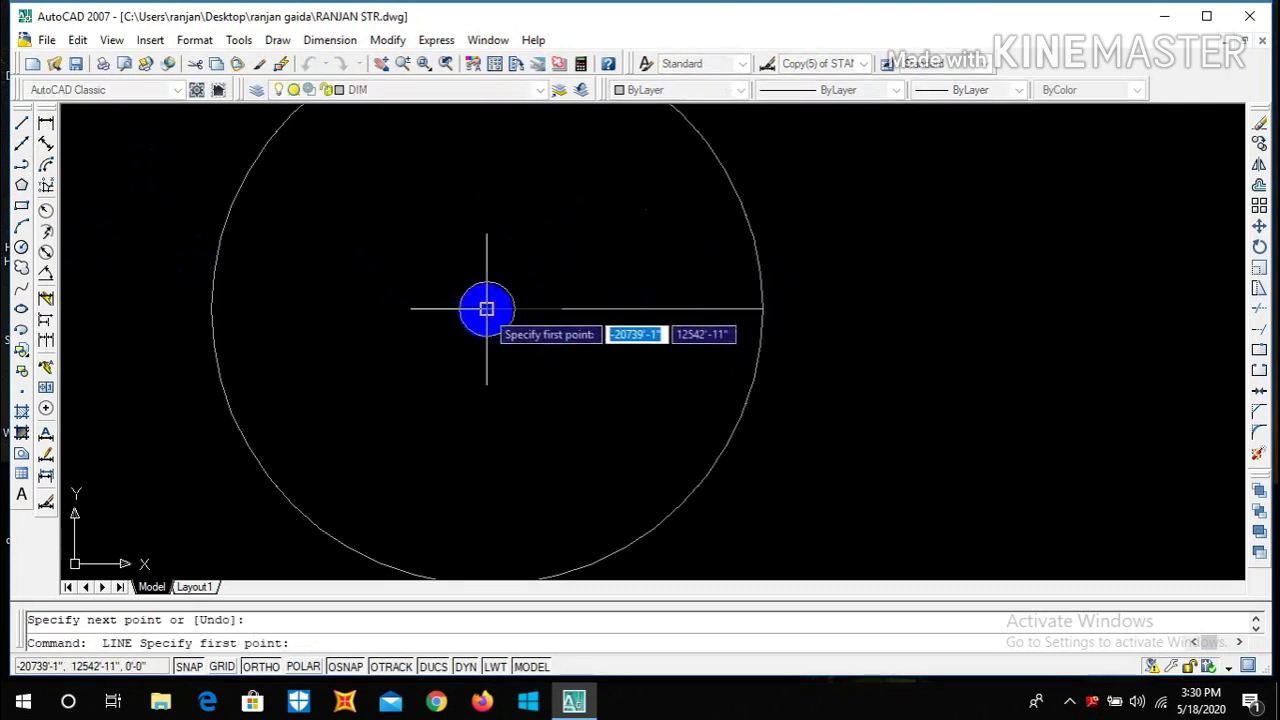
pyautogui.click(487, 309)
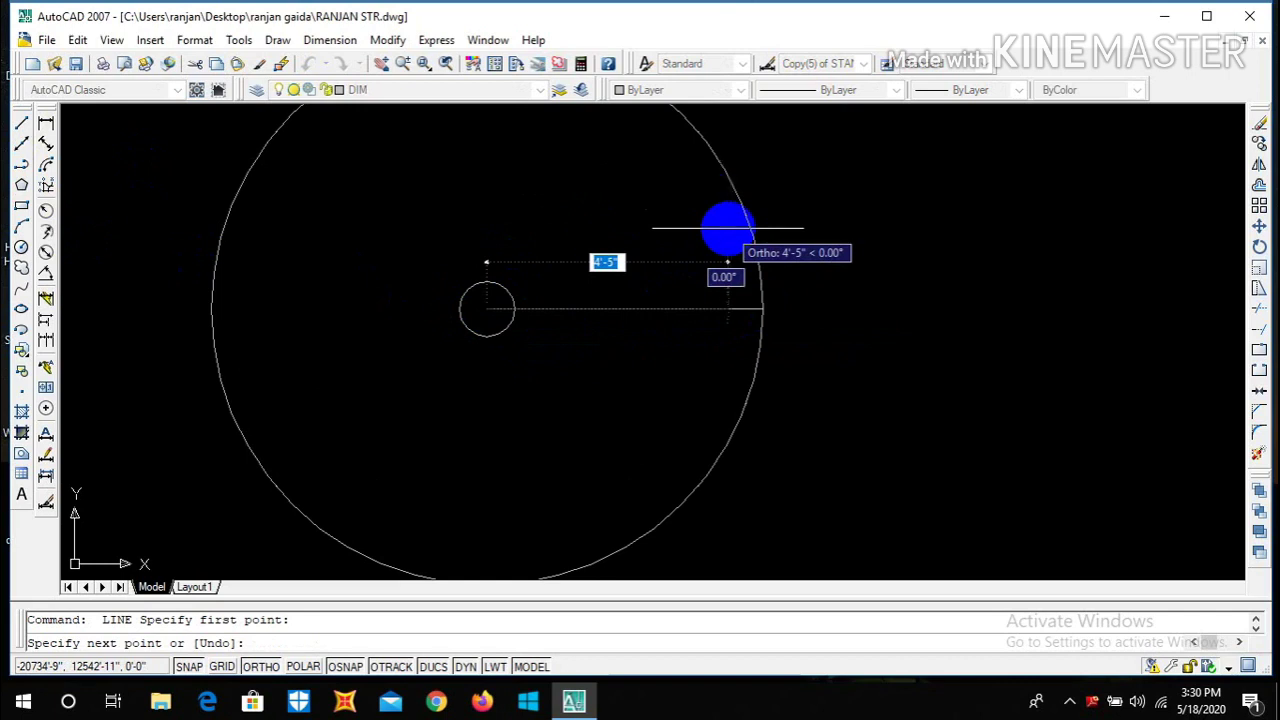
pyautogui.press('F8')
pyautogui.click(745, 213)
pyautogui.press('Return')
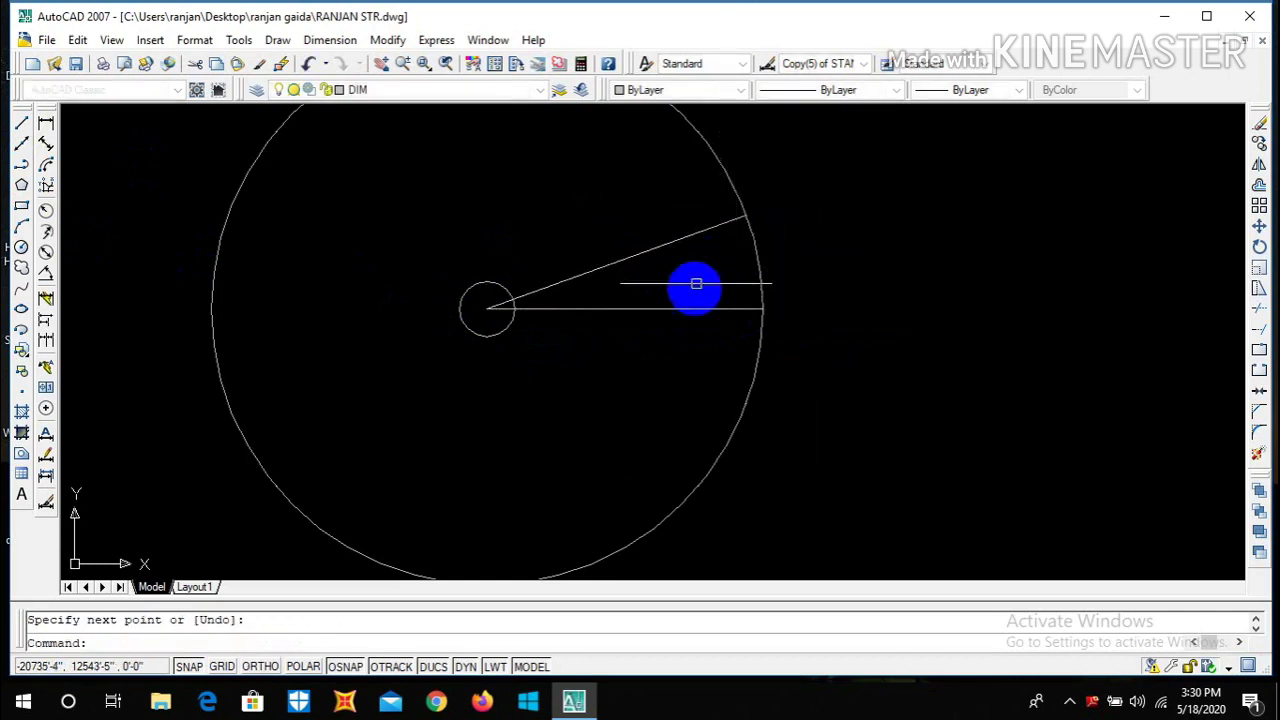
# - Draw two more radial lines from the centre to the outer circle's division points at about 40° and 60°
pyautogui.scroll(-3, 660, 320)
pyautogui.scroll(3, 625, 355)
pyautogui.press('Return')
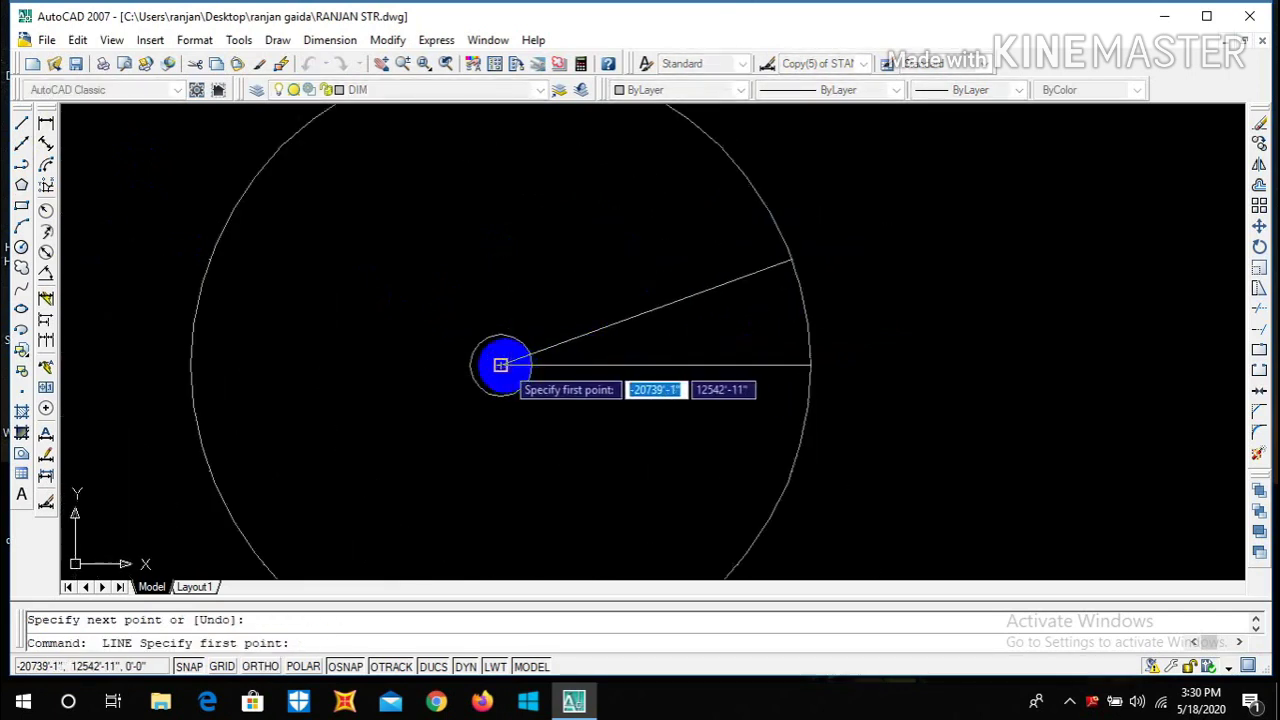
pyautogui.click(503, 367)
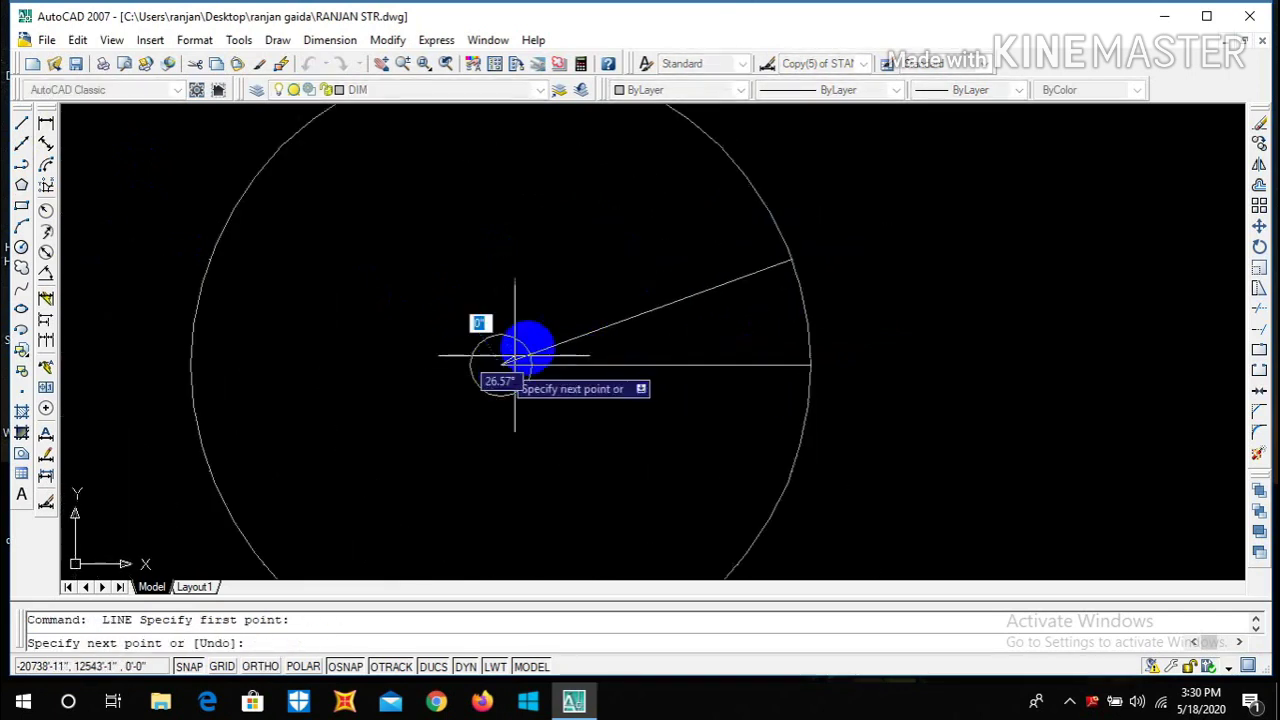
pyautogui.click(736, 168)
pyautogui.press('Return')
pyautogui.press('Return')
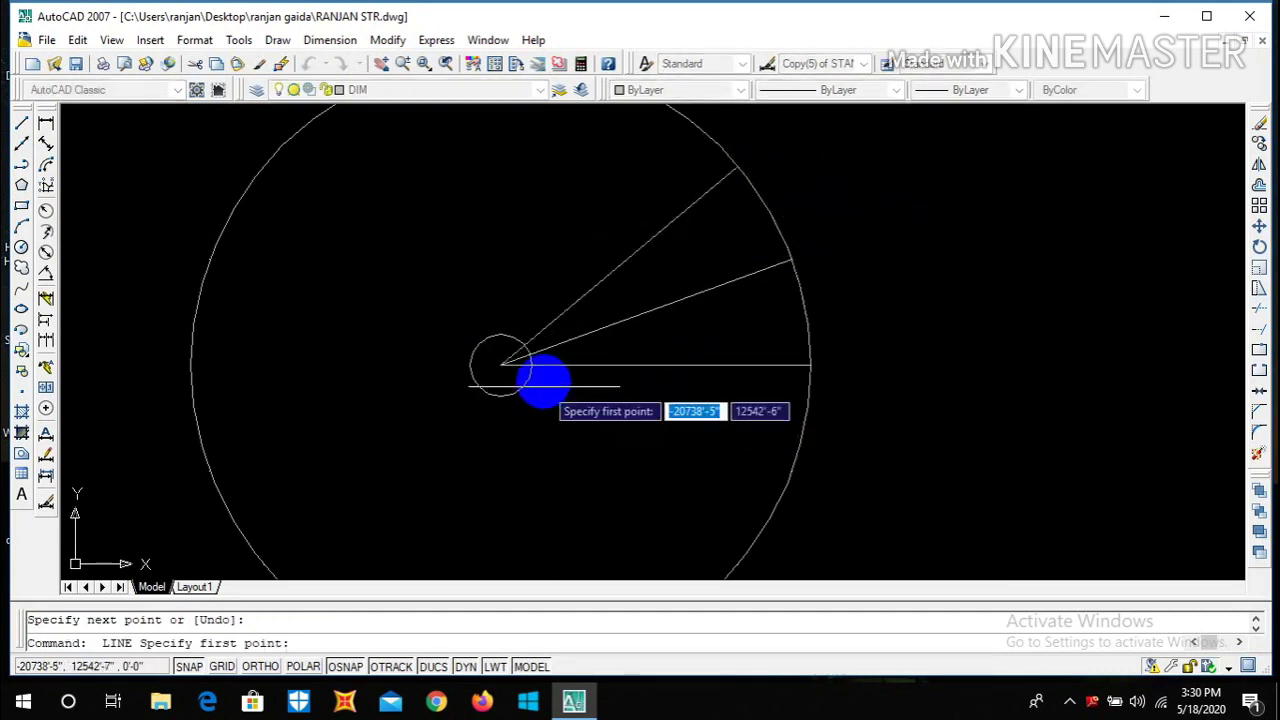
pyautogui.click(501, 364)
pyautogui.scroll(-2, 515, 385)
pyautogui.scroll(-2, 530, 404)
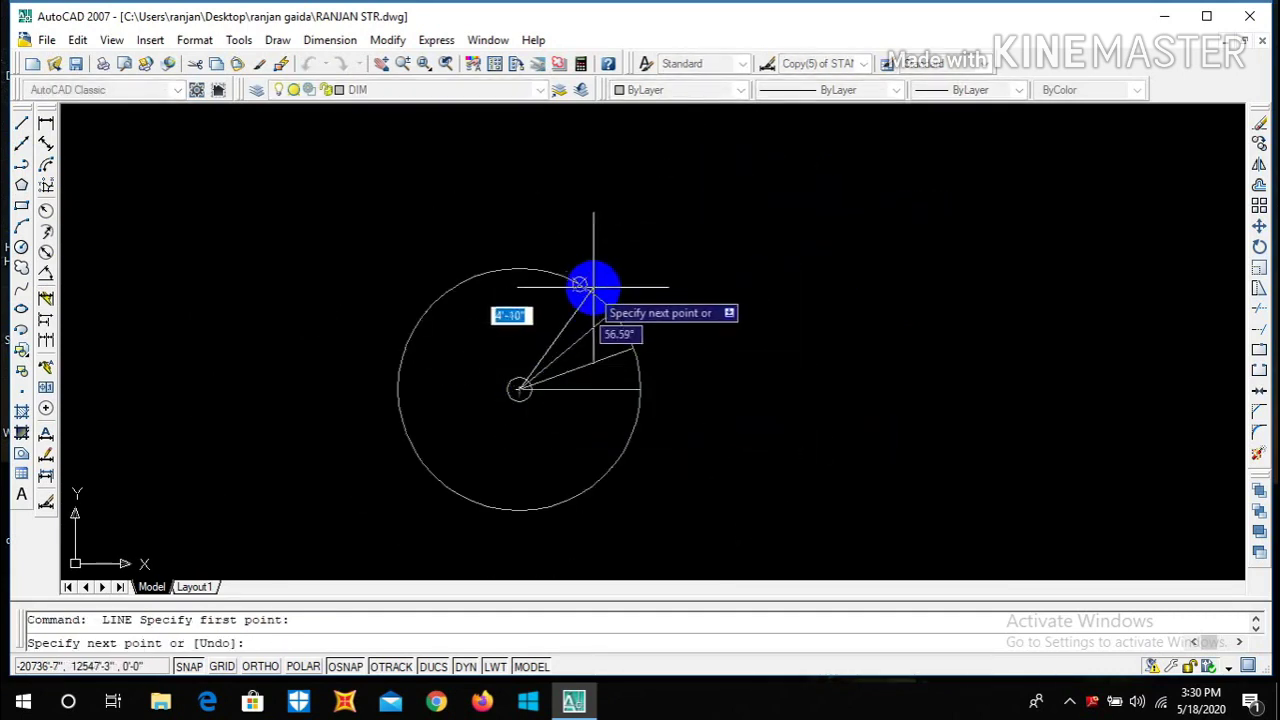
pyautogui.click(579, 285)
pyautogui.press('Return')
# - Draw radial lines from the centre to the two division points on either side of the outer circle's top, about 80° and 100°
pyautogui.press('Return')
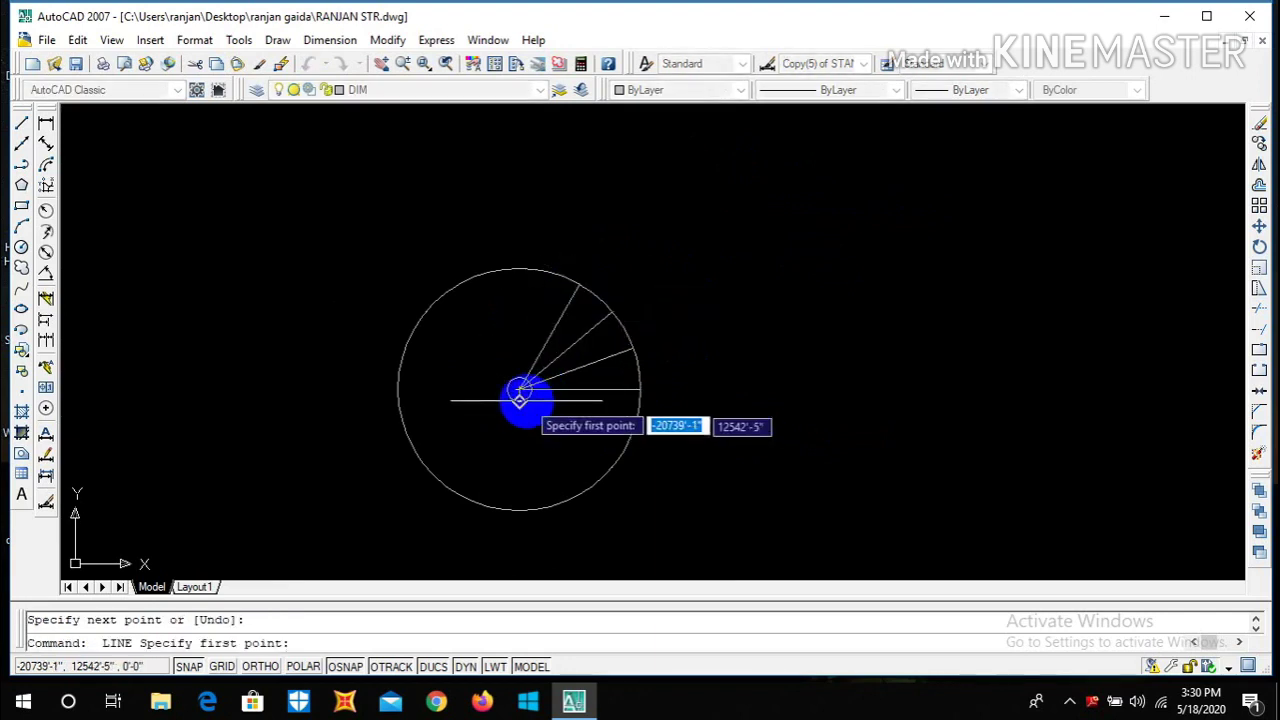
pyautogui.click(518, 388)
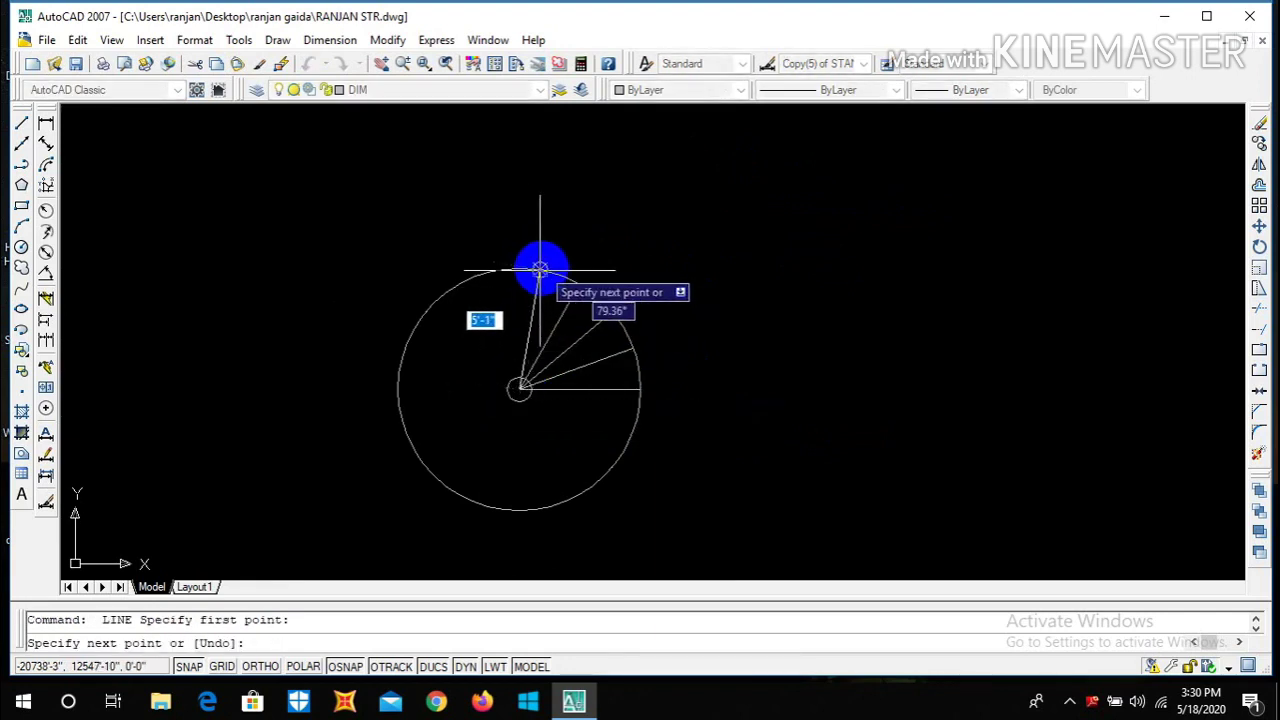
pyautogui.click(540, 268)
pyautogui.press('Return')
pyautogui.press('Return')
pyautogui.click(518, 388)
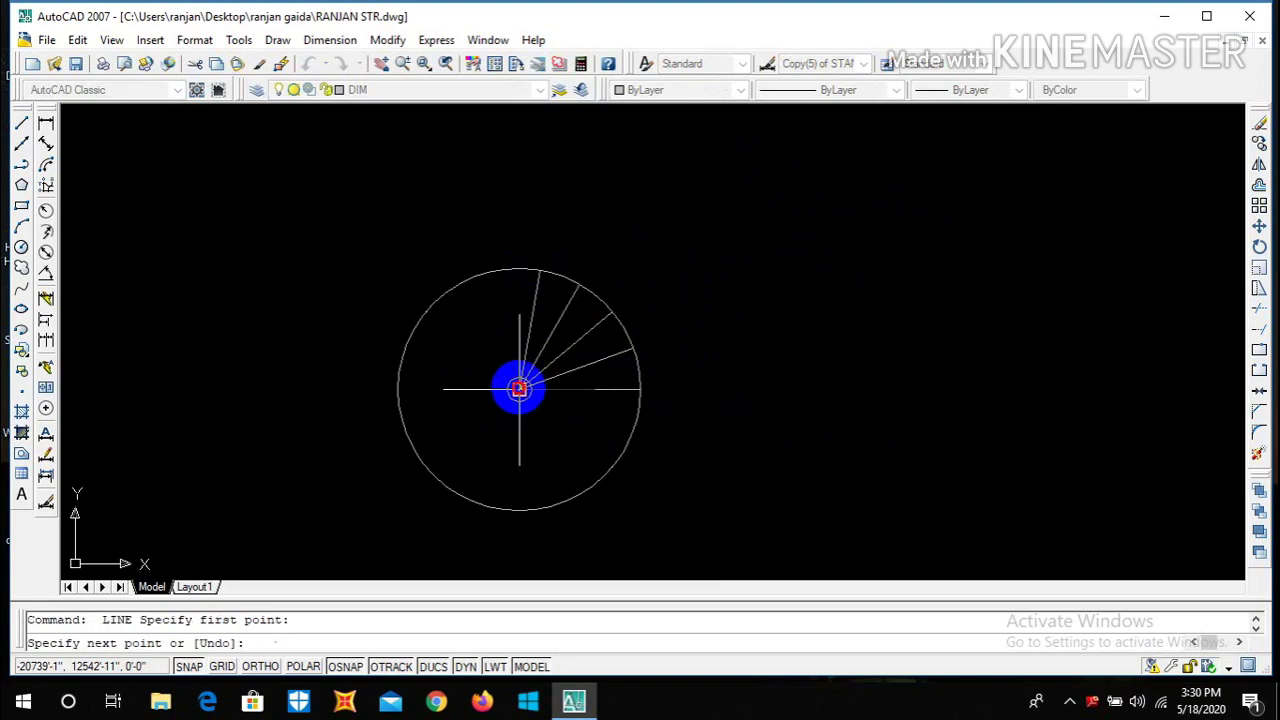
pyautogui.click(498, 268)
pyautogui.press('Return')
# - Draw radial lines from the centre to the upper-left division points of the outer circle at about 120° and 140°
pyautogui.press('Return')
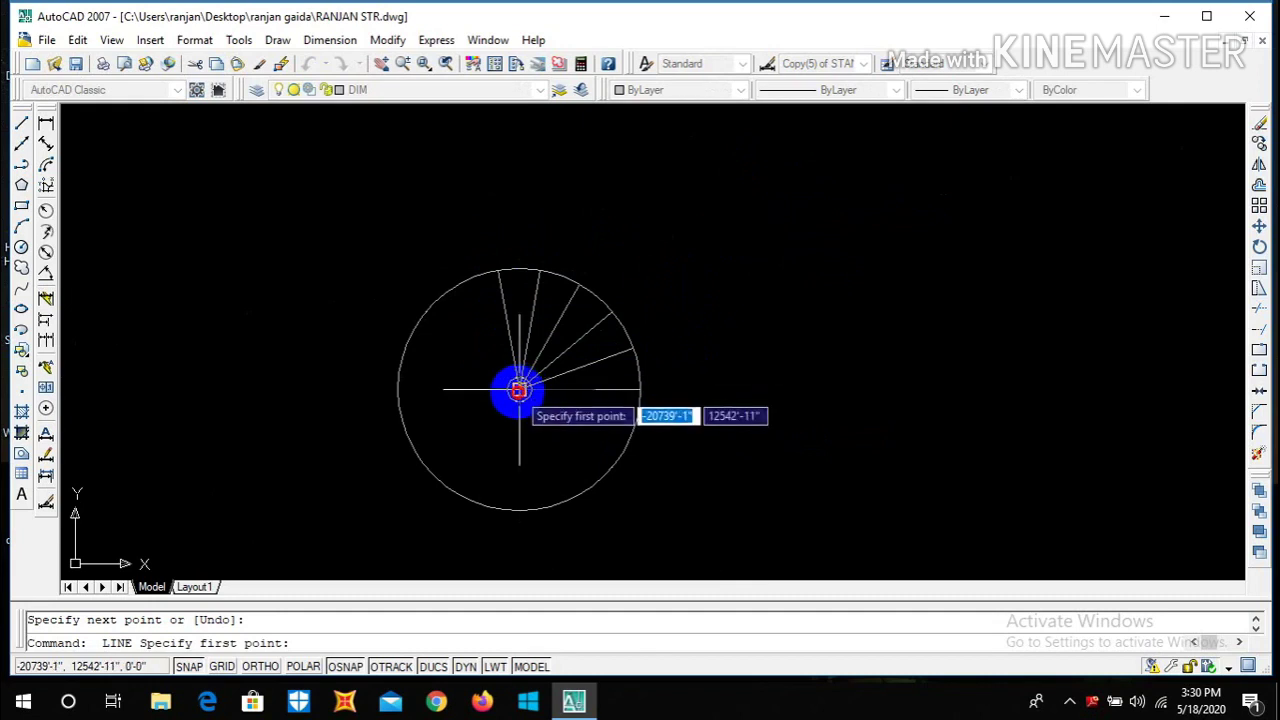
pyautogui.click(518, 390)
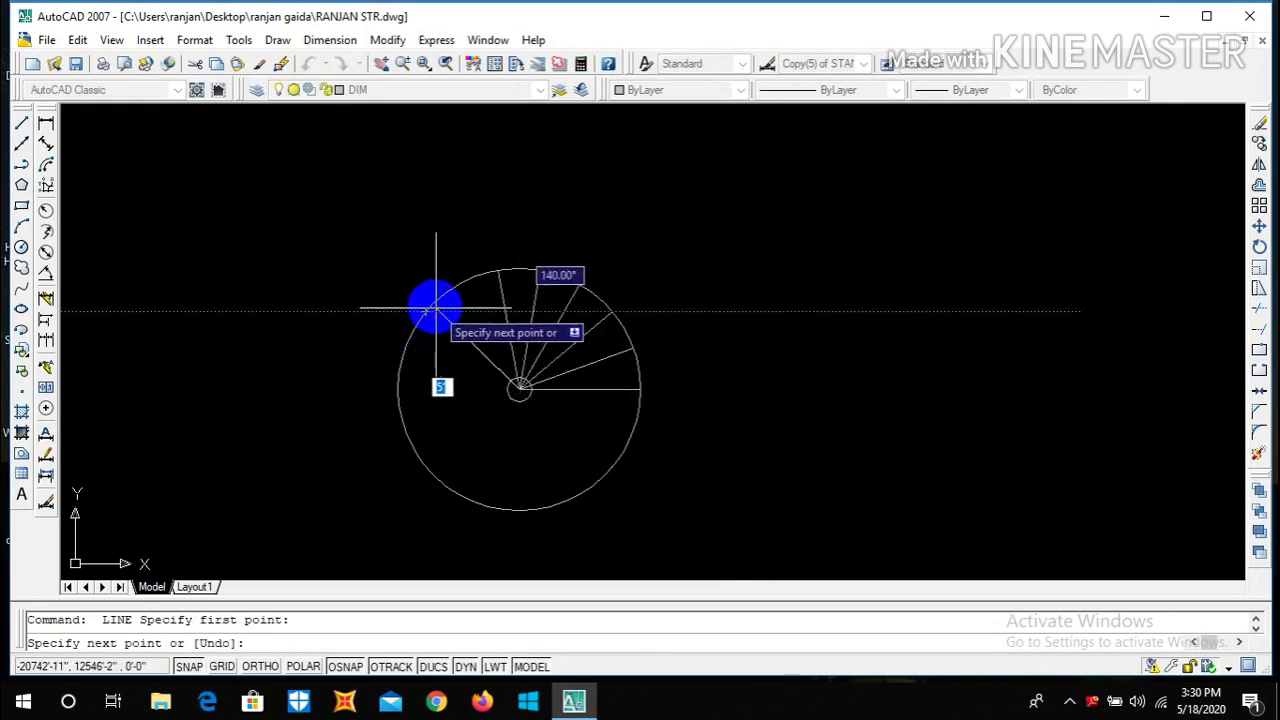
pyautogui.click(458, 285)
pyautogui.press('Return')
pyautogui.press('Return')
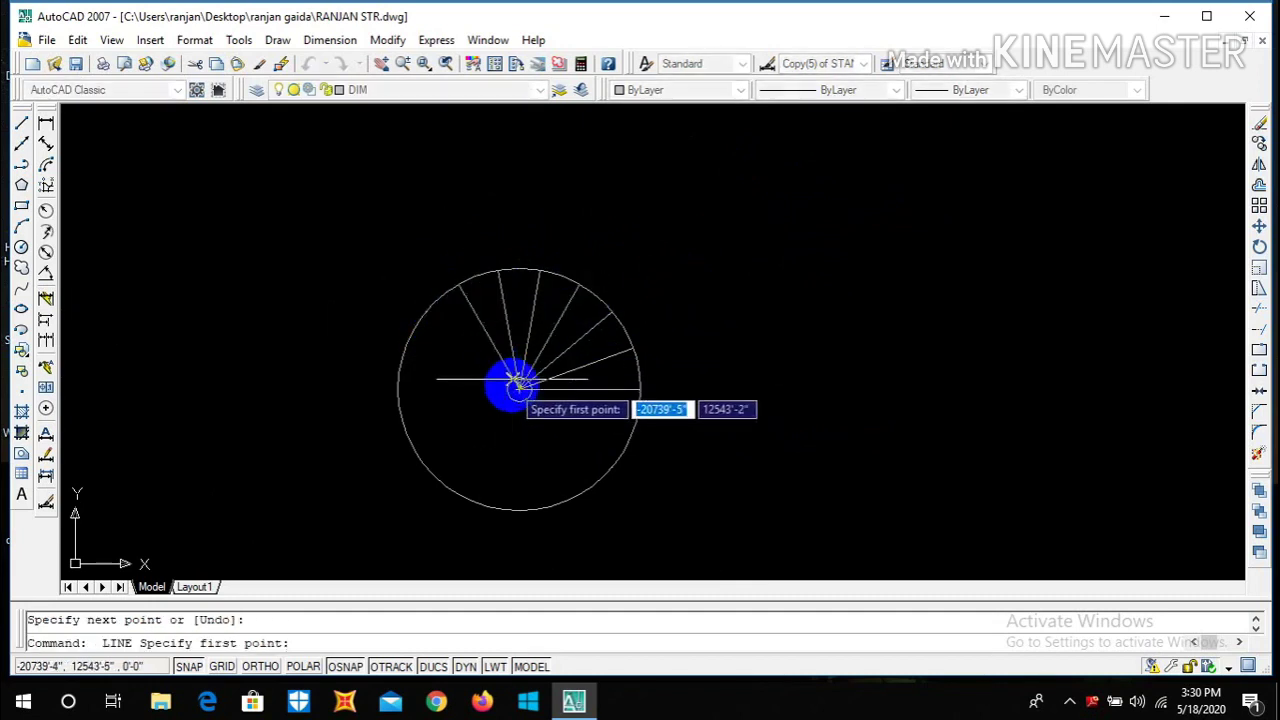
pyautogui.click(518, 390)
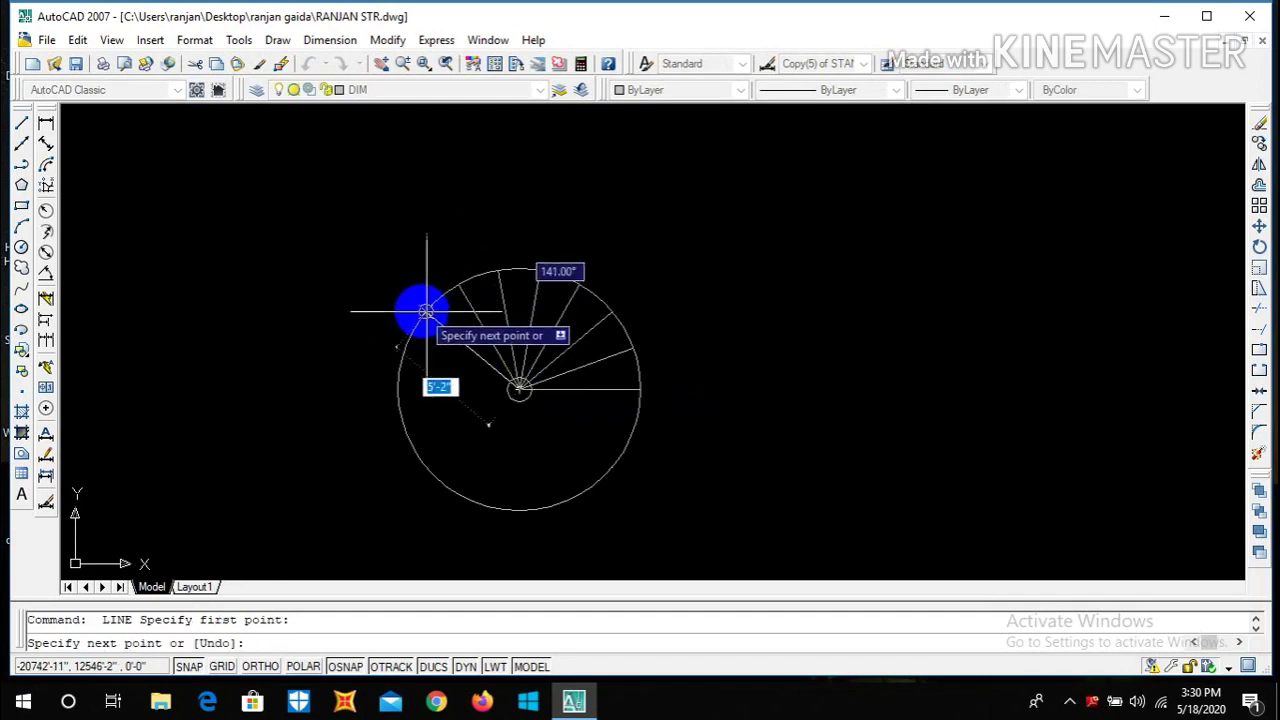
pyautogui.click(426, 311)
pyautogui.press('Return')
# - Draw a radial line from the centre to the outer circle's division point at about 160°
pyautogui.press('Return')
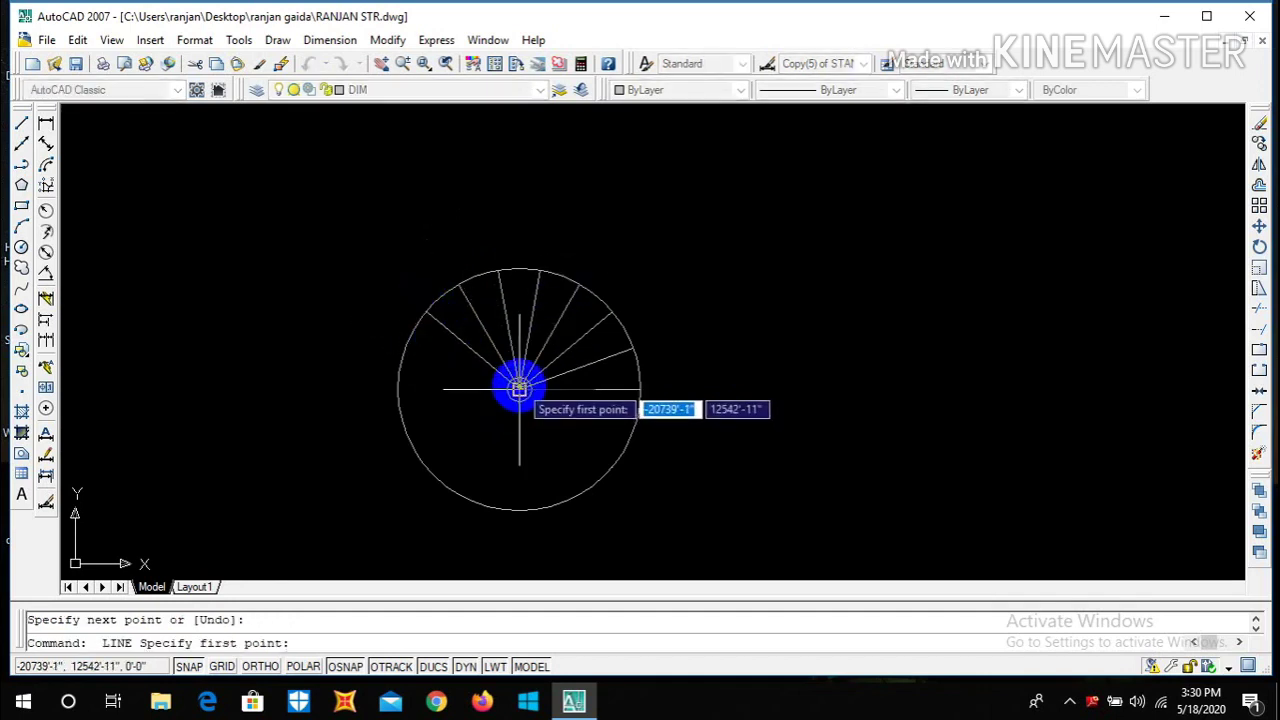
pyautogui.click(518, 389)
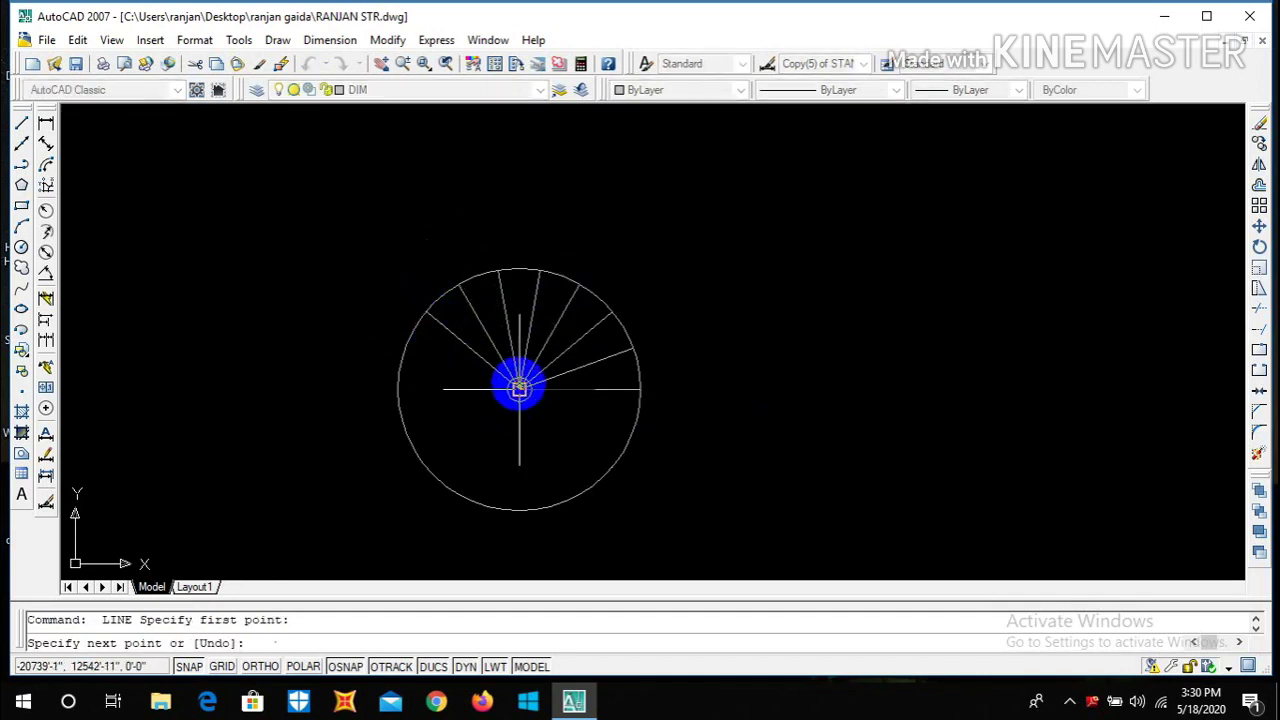
pyautogui.click(405, 345)
pyautogui.press('Return')
# - Draw a radial line from the centre to the outer circle's leftmost division point at 180°
pyautogui.press('Return')
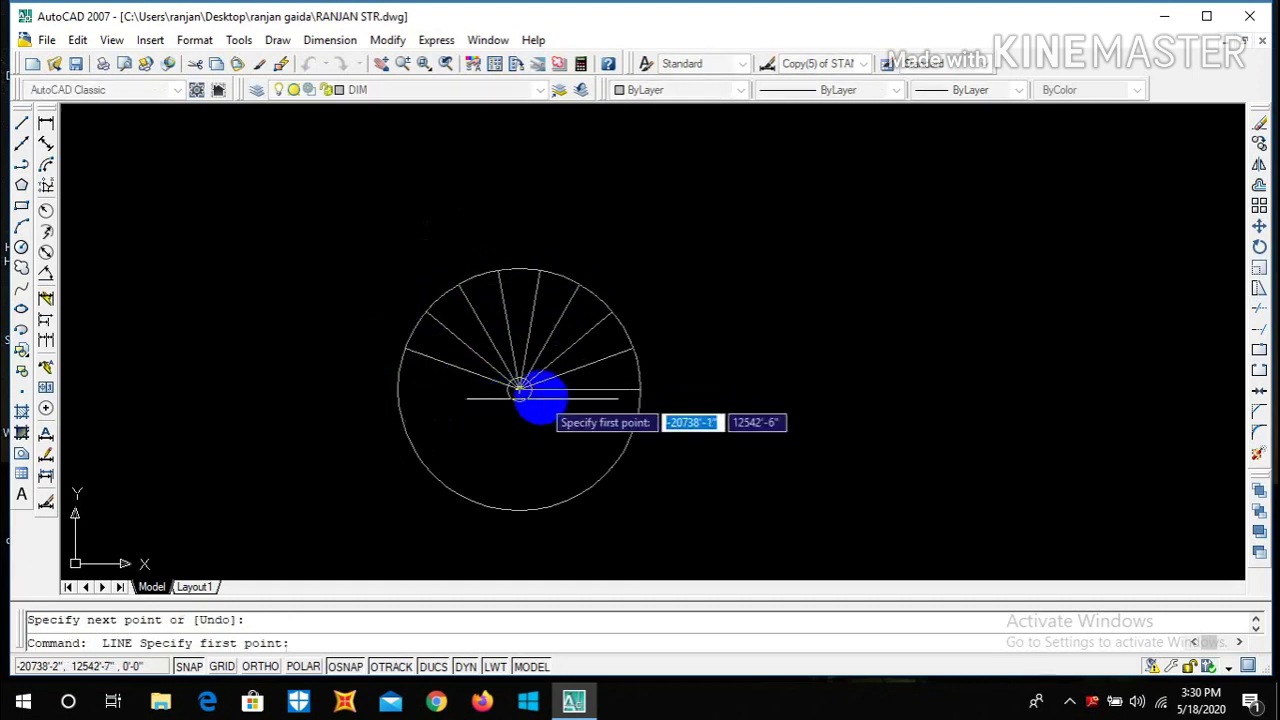
pyautogui.scroll(5, 520, 388)
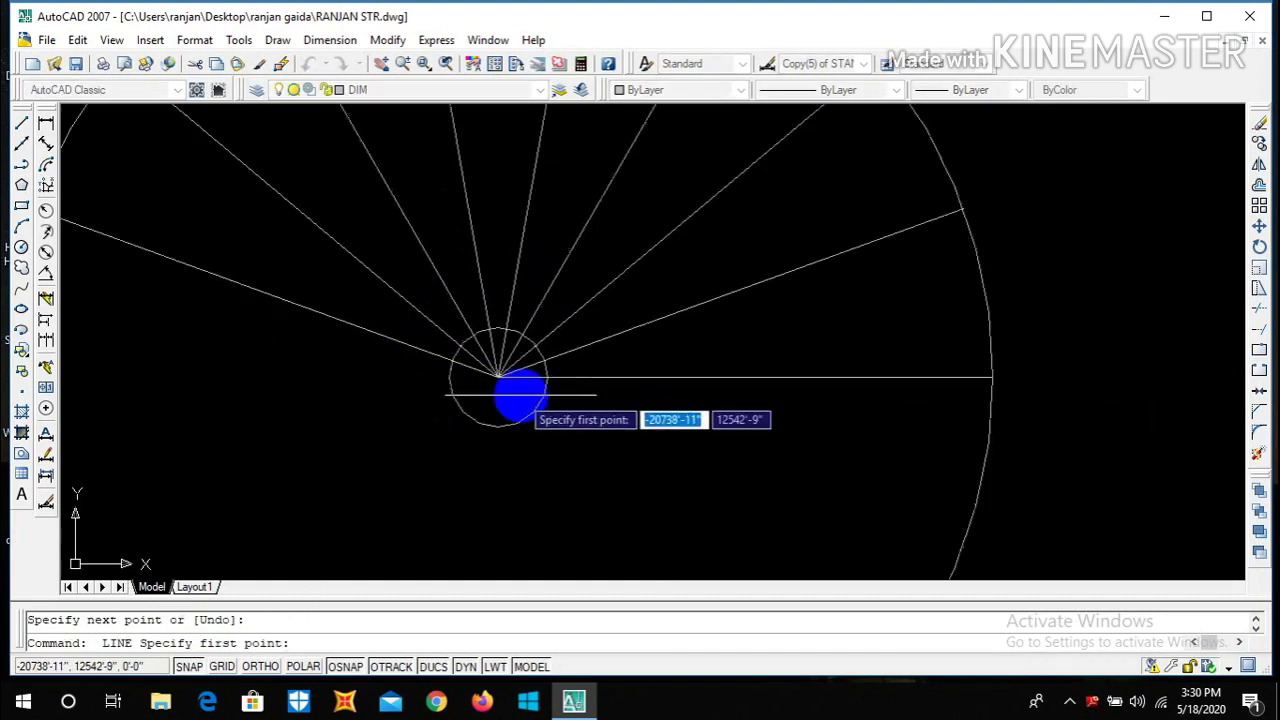
pyautogui.click(484, 368)
pyautogui.scroll(-5, 490, 365)
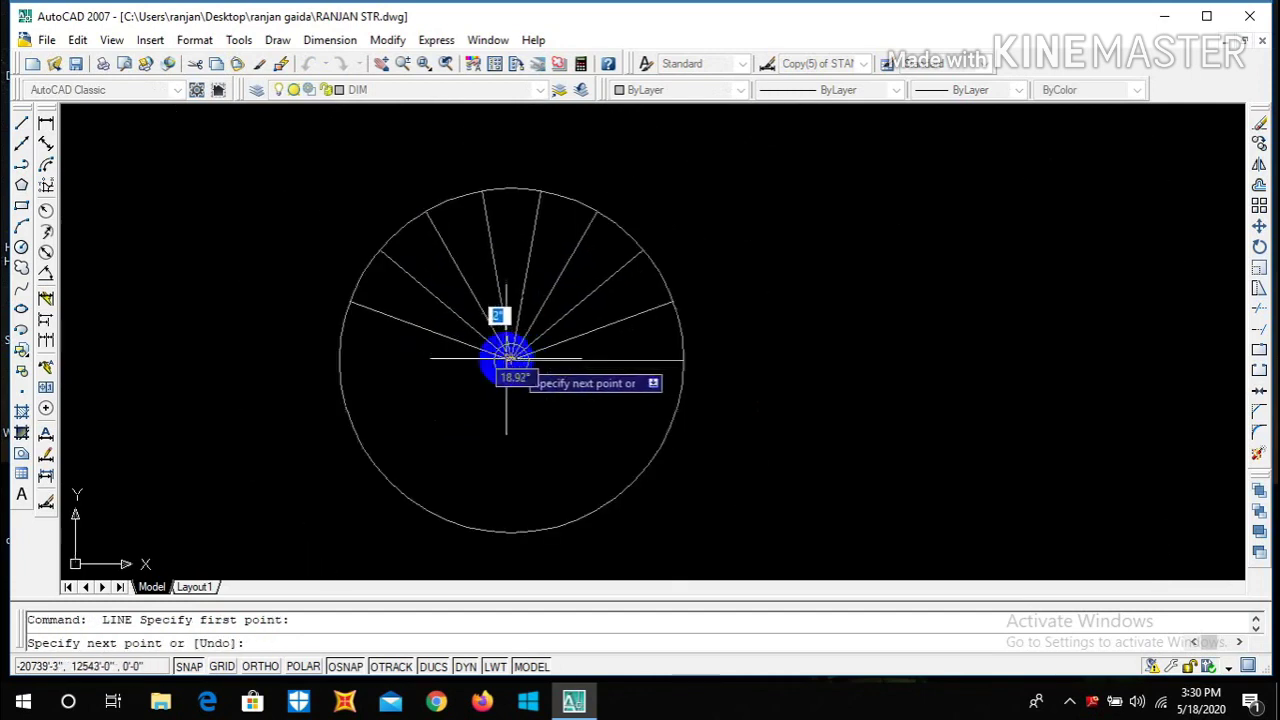
pyautogui.write('5')
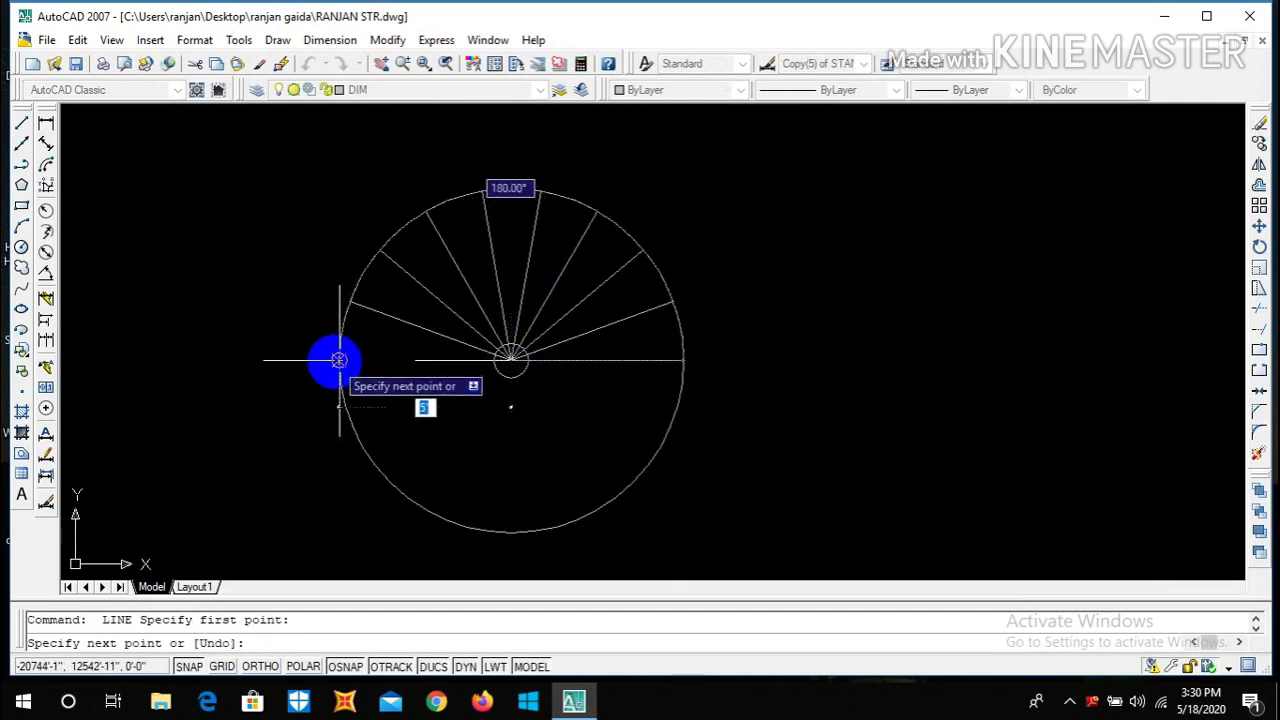
pyautogui.press('Return')
pyautogui.press('Return')
# - Draw radial lines from the centre to the outer circle's lower-left division points at about 200° and 220°
pyautogui.press('Return')
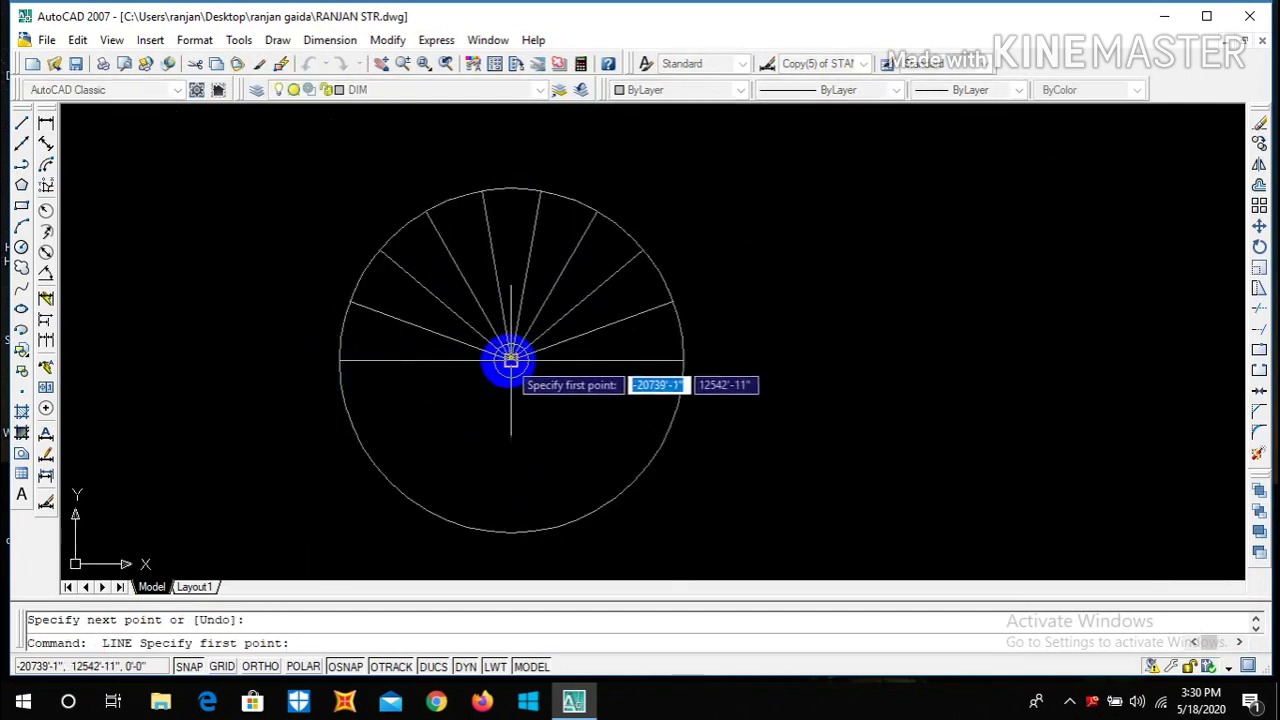
pyautogui.click(510, 360)
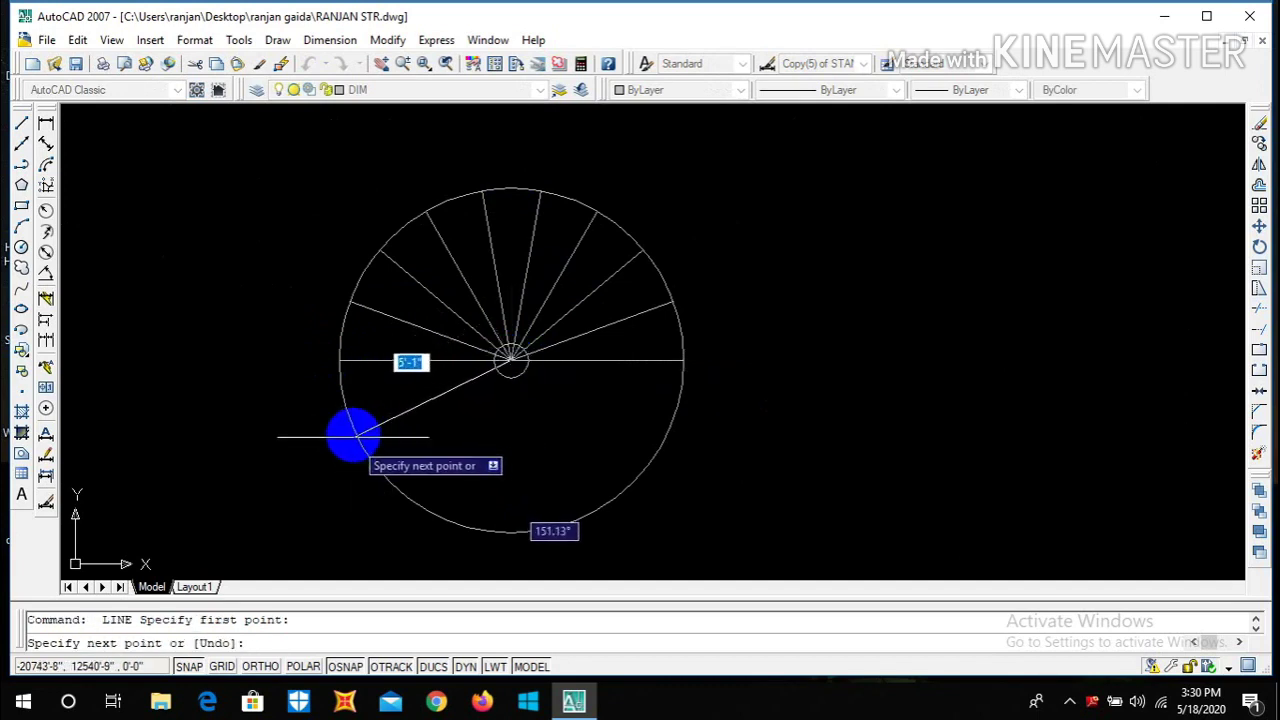
pyautogui.write('5')
pyautogui.press('Return')
pyautogui.press('Return')
pyautogui.press('Return')
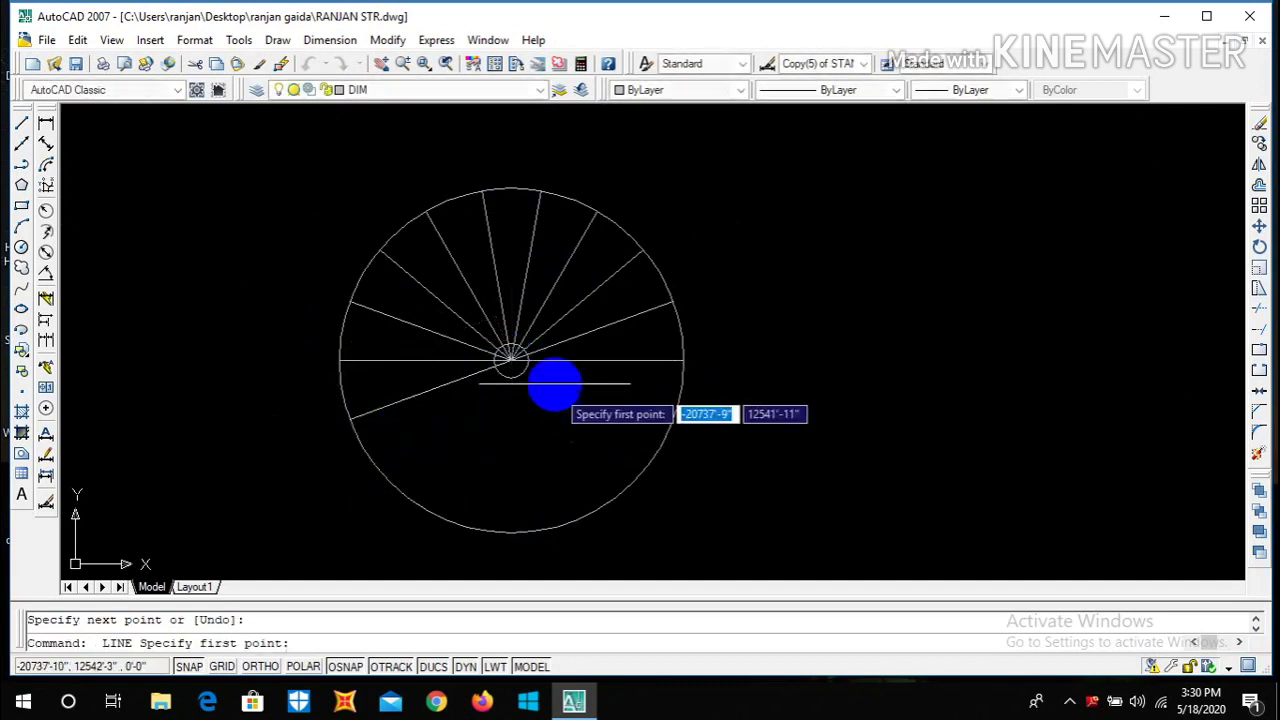
pyautogui.click(510, 360)
pyautogui.write('5')
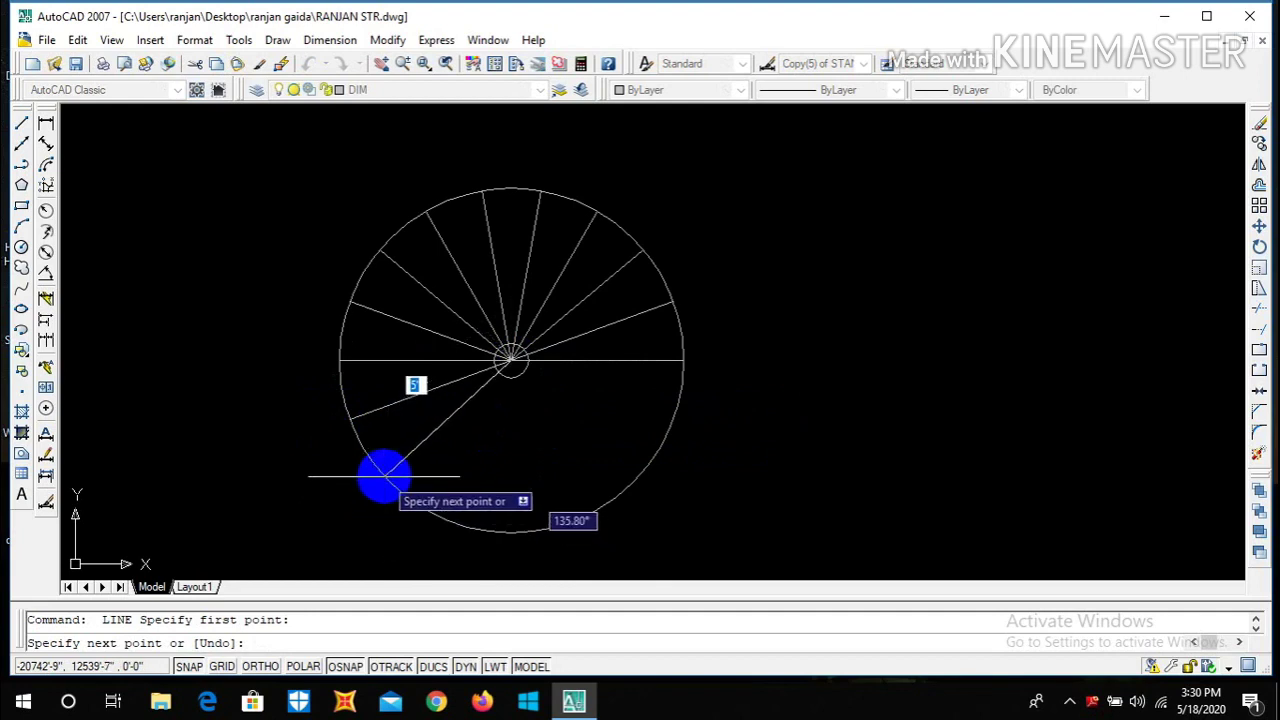
pyautogui.press('Return')
pyautogui.press('Return')
# - Draw radial lines from the centre to the outer circle's division points at about 240° and 260°
pyautogui.press('Return')
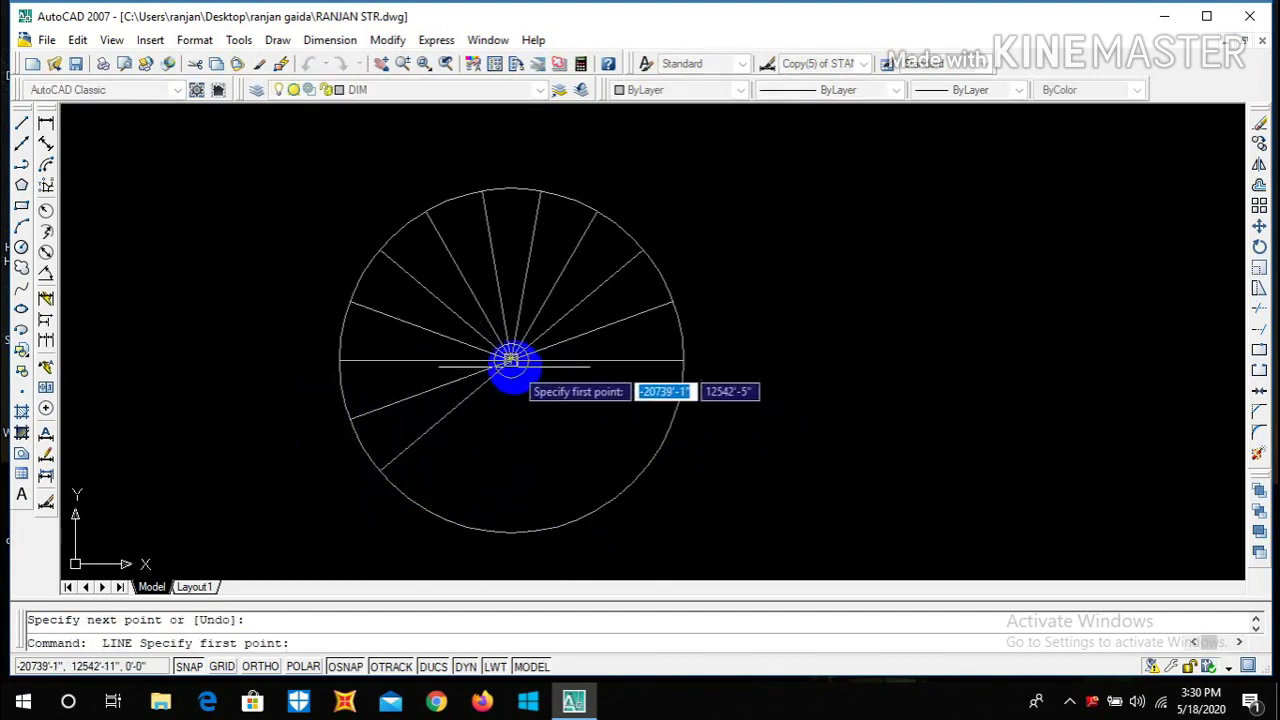
pyautogui.click(510, 360)
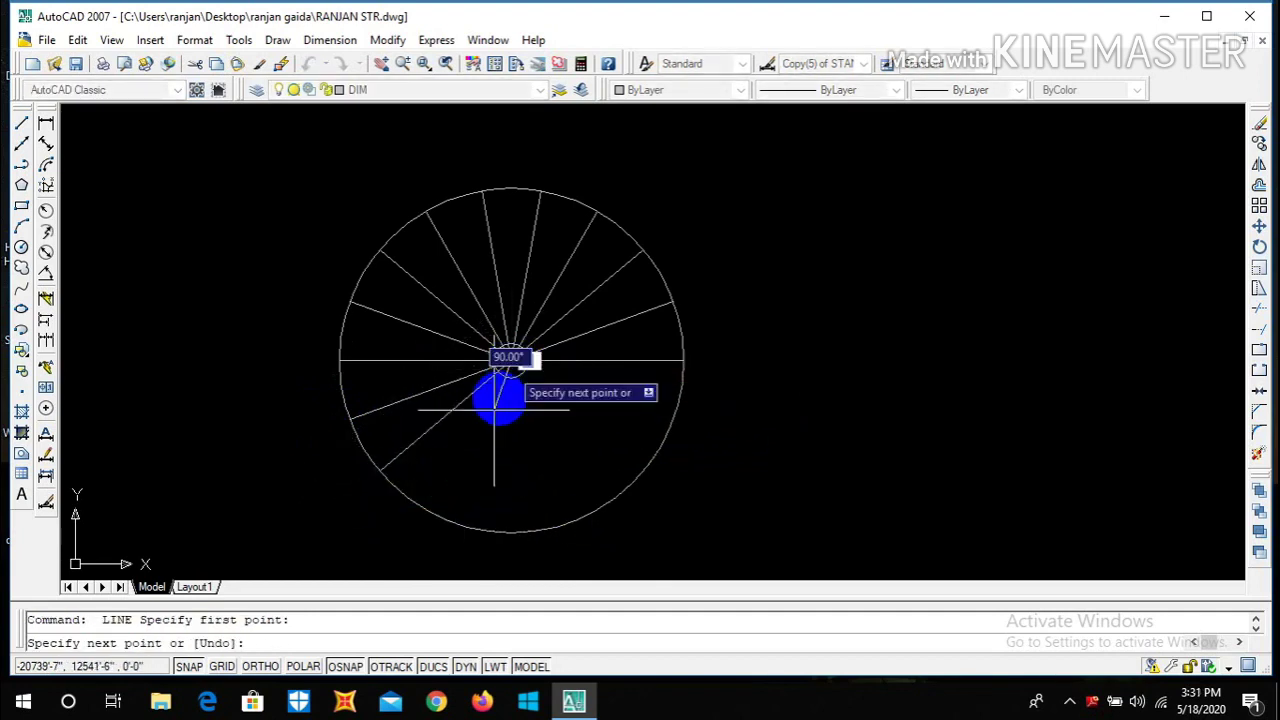
pyautogui.click(426, 510)
pyautogui.press('Return')
pyautogui.press('Return')
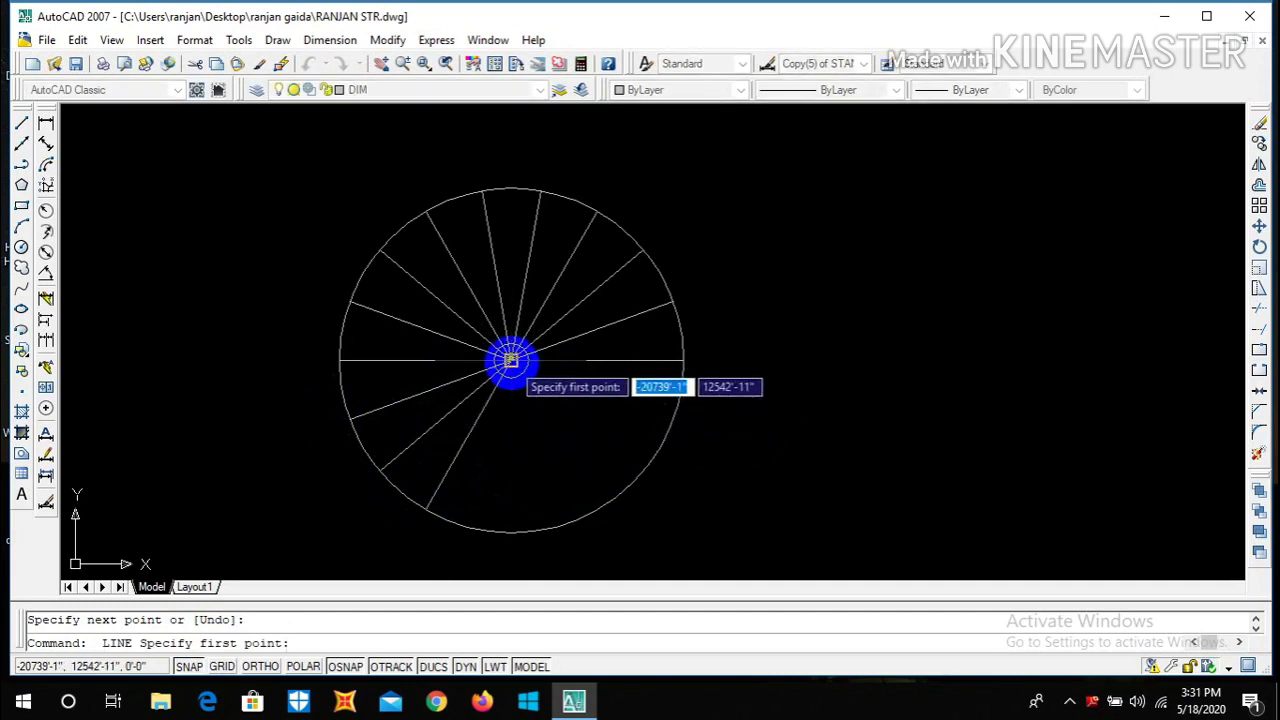
pyautogui.click(510, 360)
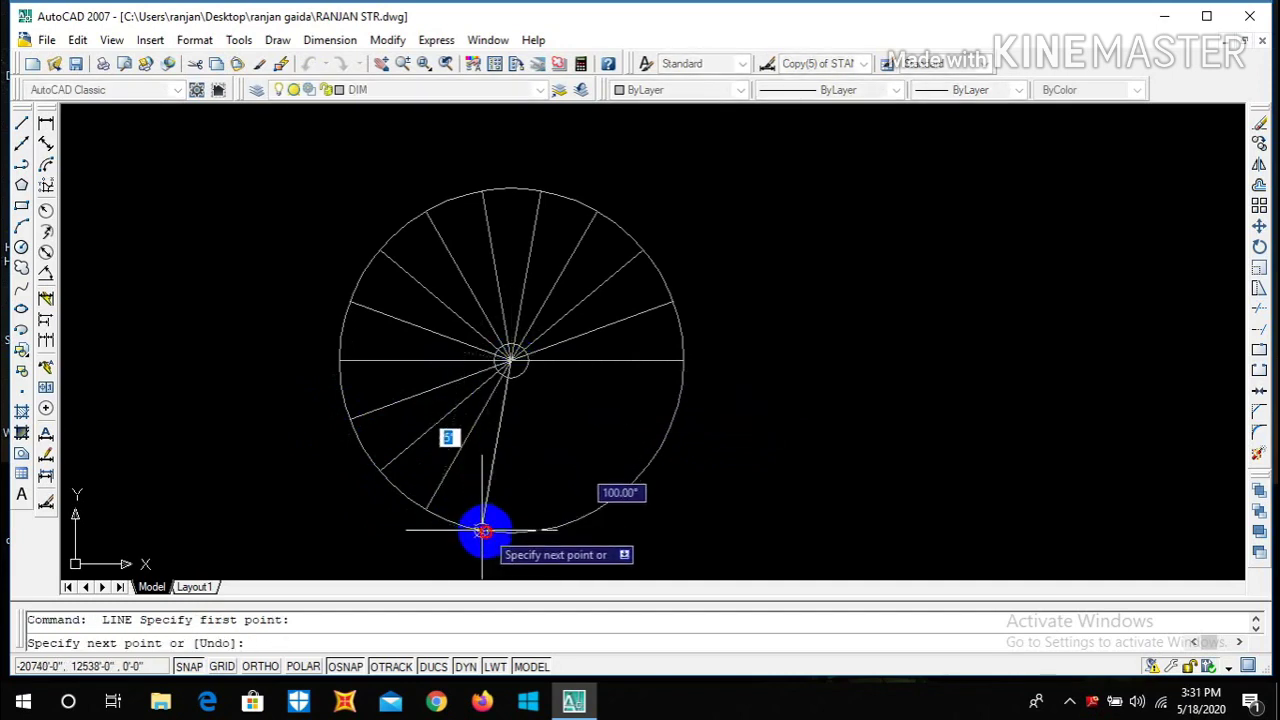
pyautogui.click(483, 530)
pyautogui.press('Return')
# - Draw radial lines from the centre to the outer circle's division points at about 280° and 300°
pyautogui.press('Return')
pyautogui.click(510, 360)
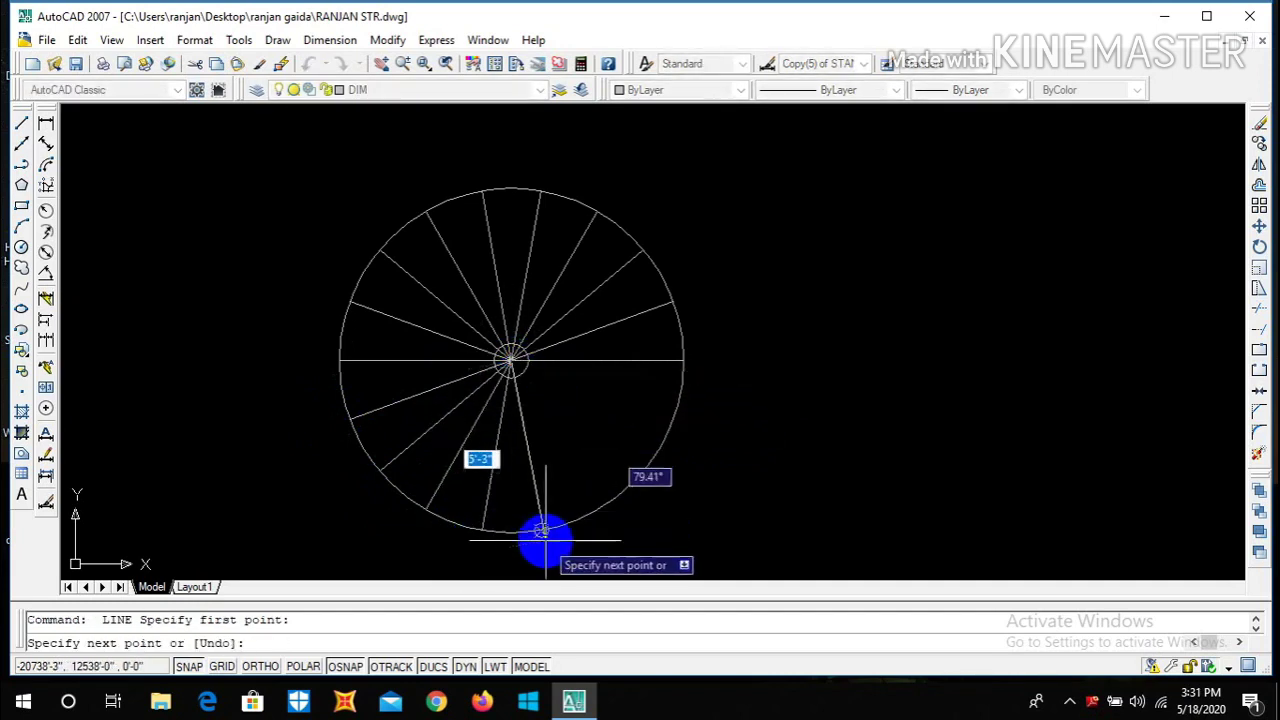
pyautogui.click(541, 530)
pyautogui.press('Return')
pyautogui.press('Return')
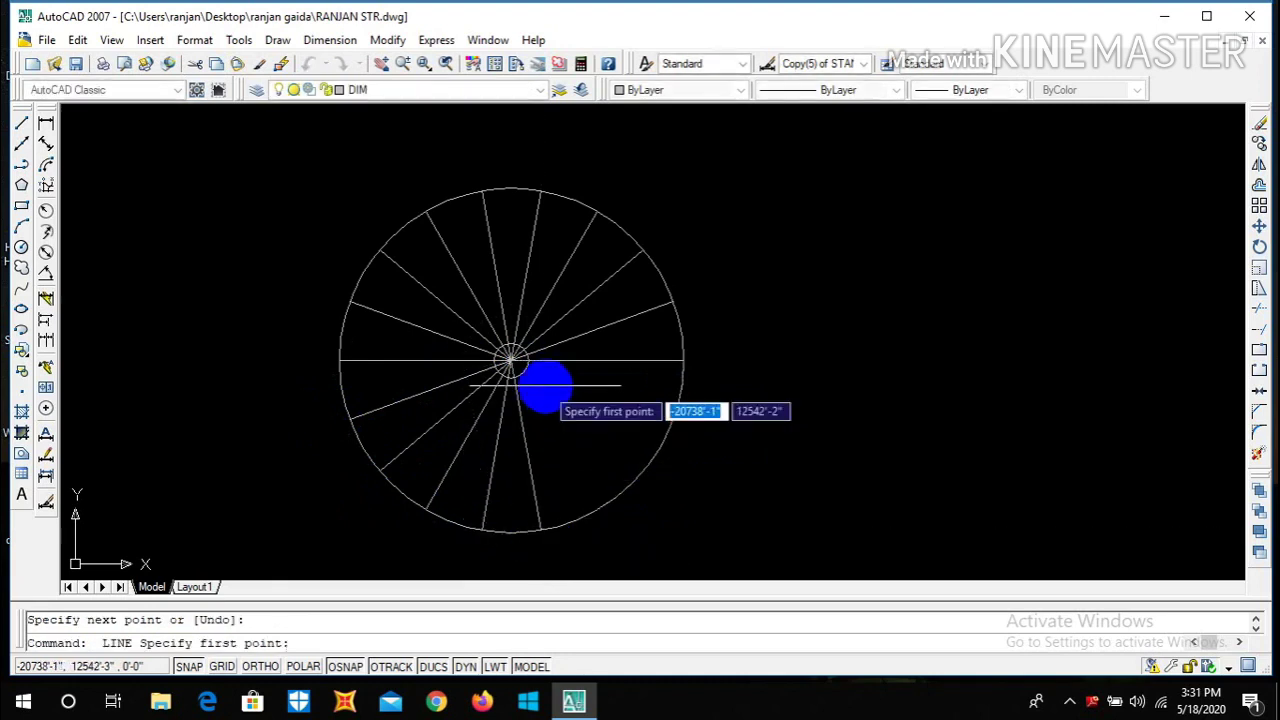
pyautogui.click(510, 360)
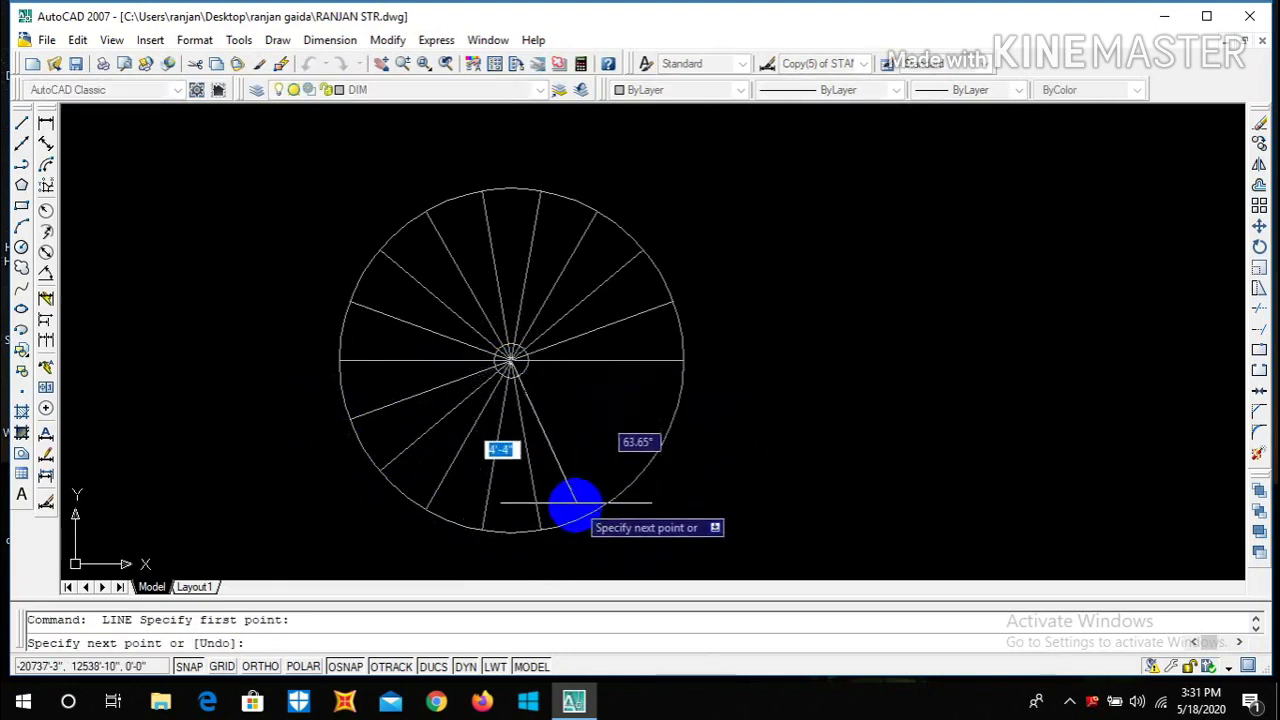
pyautogui.click(597, 509)
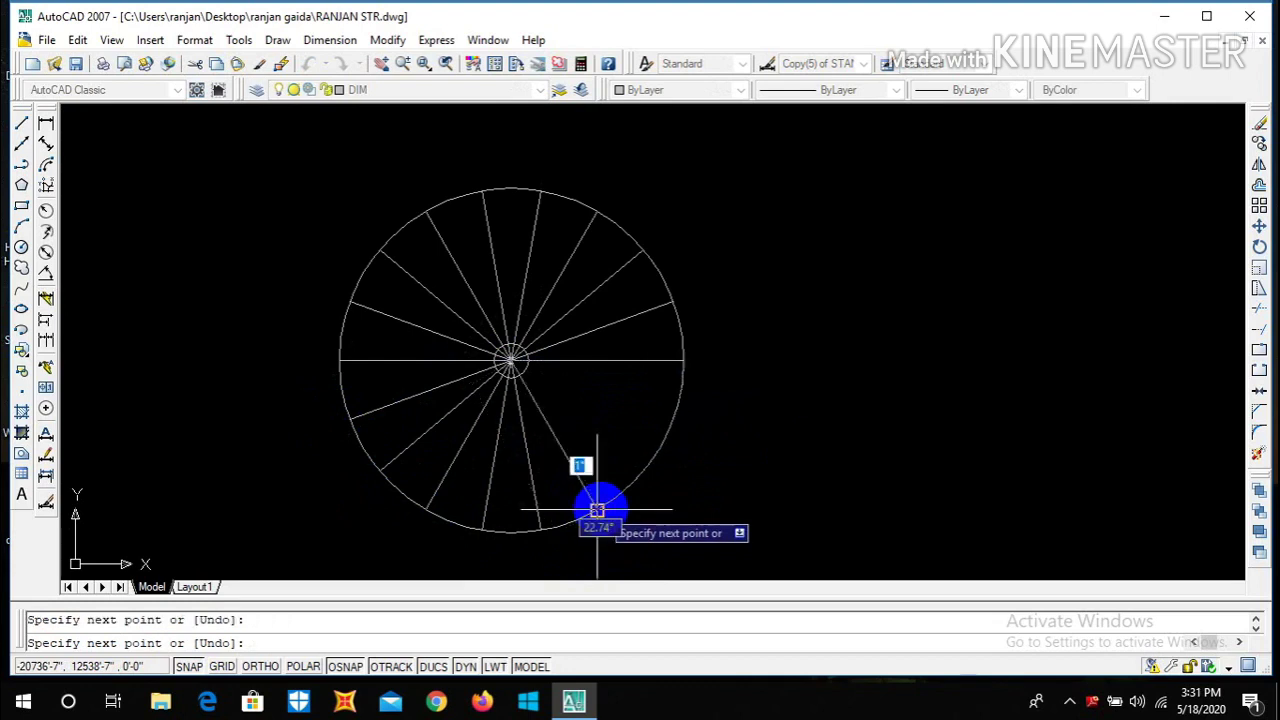
pyautogui.press('Return')
# - Draw the last two radial lines from the centre to the outer circle's division points at about 320° and 340°
pyautogui.press('Return')
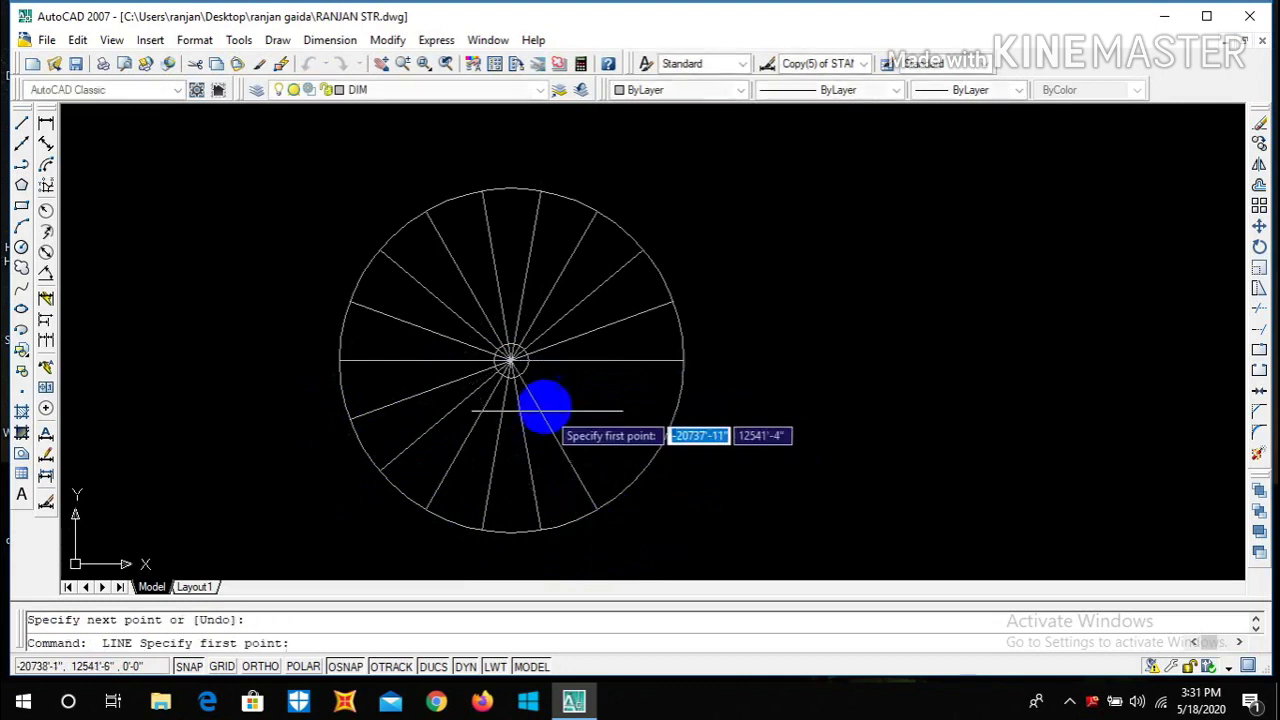
pyautogui.click(510, 360)
pyautogui.click(643, 470)
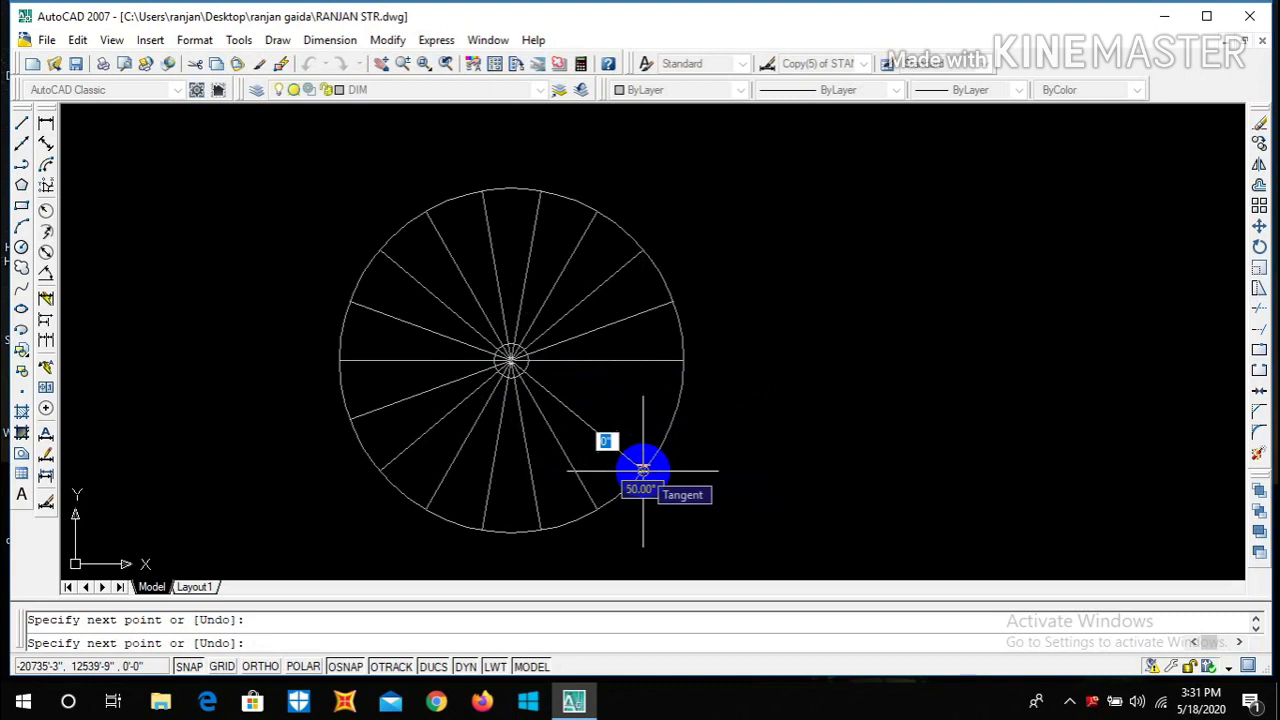
pyautogui.press('Return')
pyautogui.press('Return')
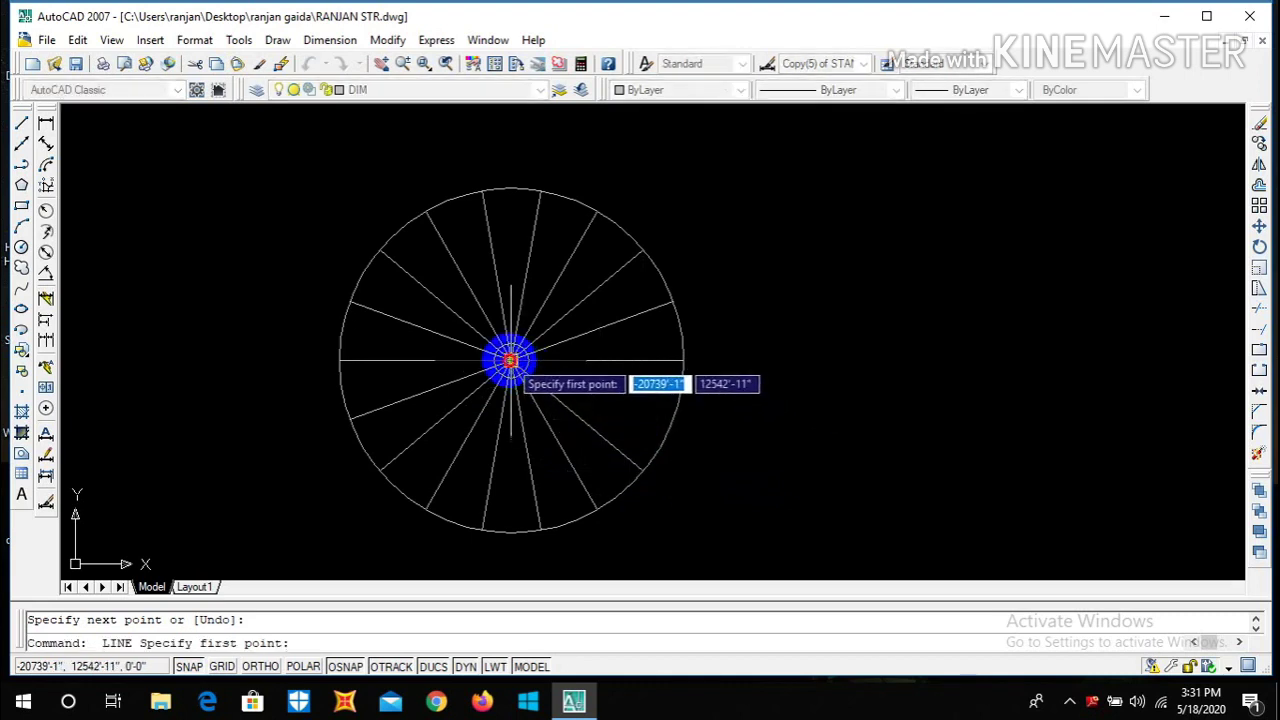
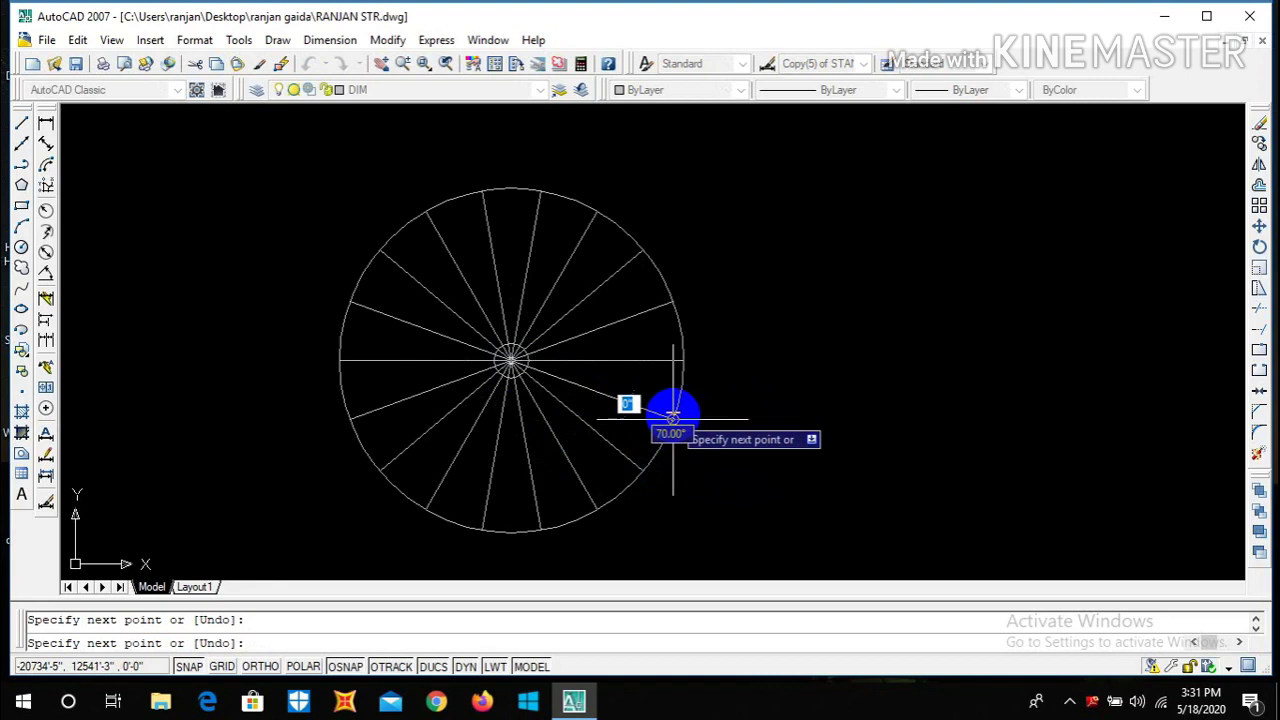
# - Trim away all parts of the radial lines that lie inside the small inner circle
pyautogui.scroll(2, 563, 380)
pyautogui.scroll(3, 643, 388)
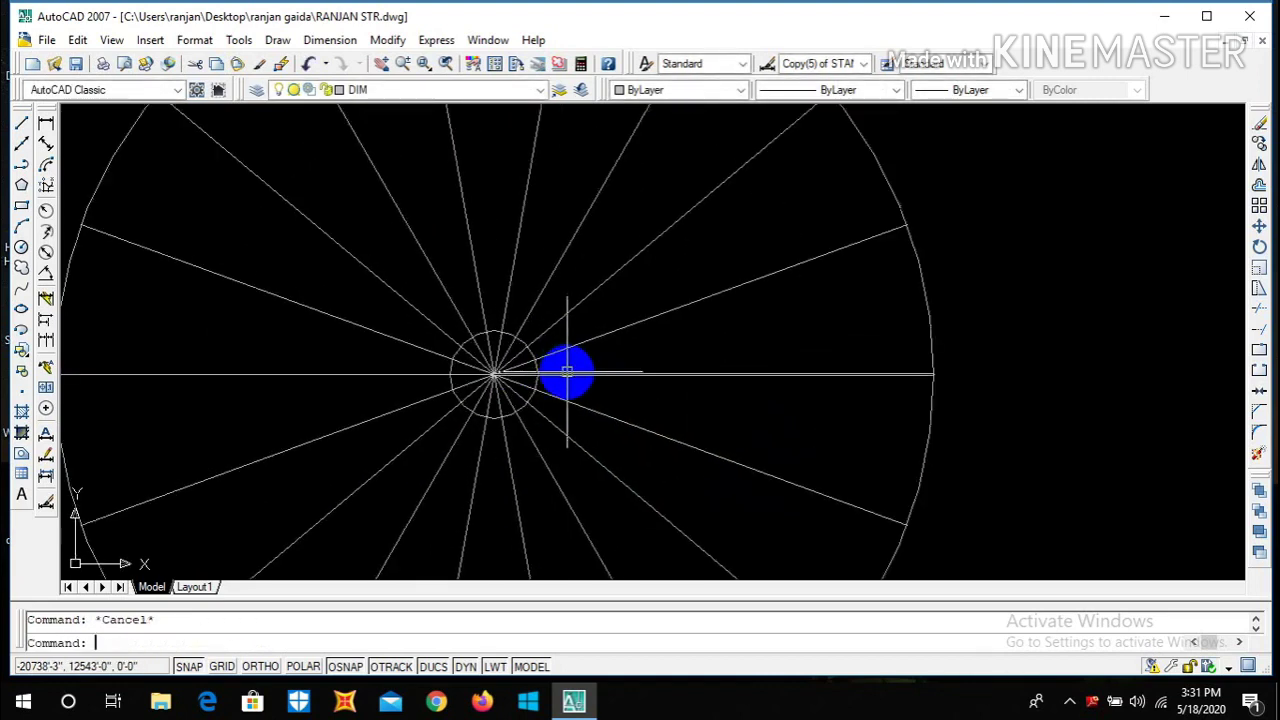
pyautogui.write('tr')
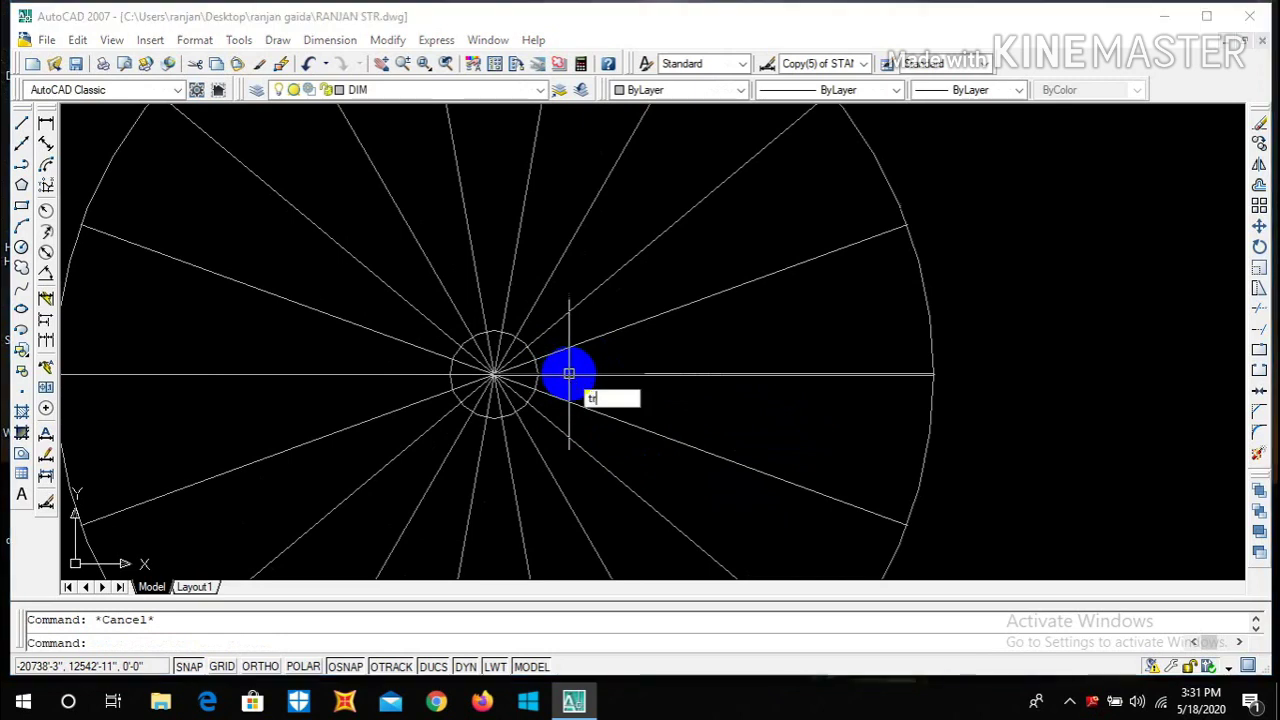
pyautogui.press('Return')
pyautogui.press('Return')
pyautogui.scroll(3, 517, 388)
pyautogui.click(568, 400)
pyautogui.click(394, 314)
pyautogui.scroll(-4, 480, 320)
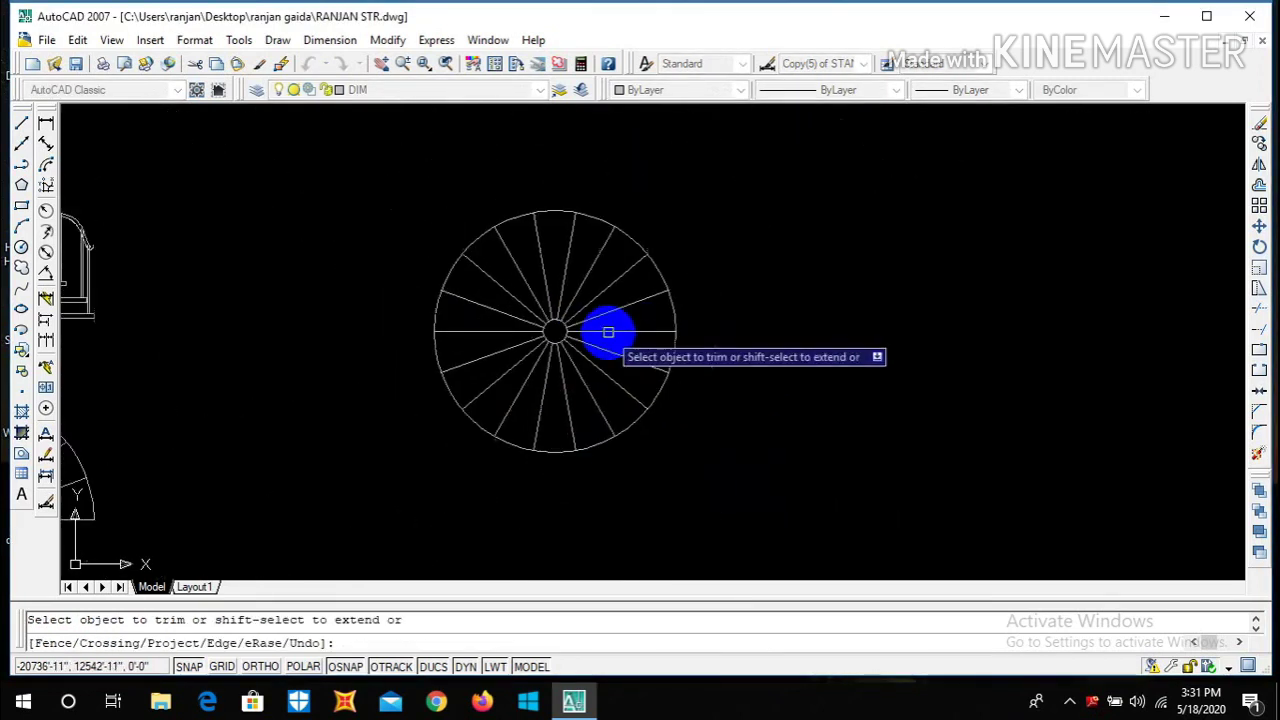
# - Trim the outer circle's lower-right segments between the 300° tread line and the right horizontal tread line
pyautogui.click(674, 356)
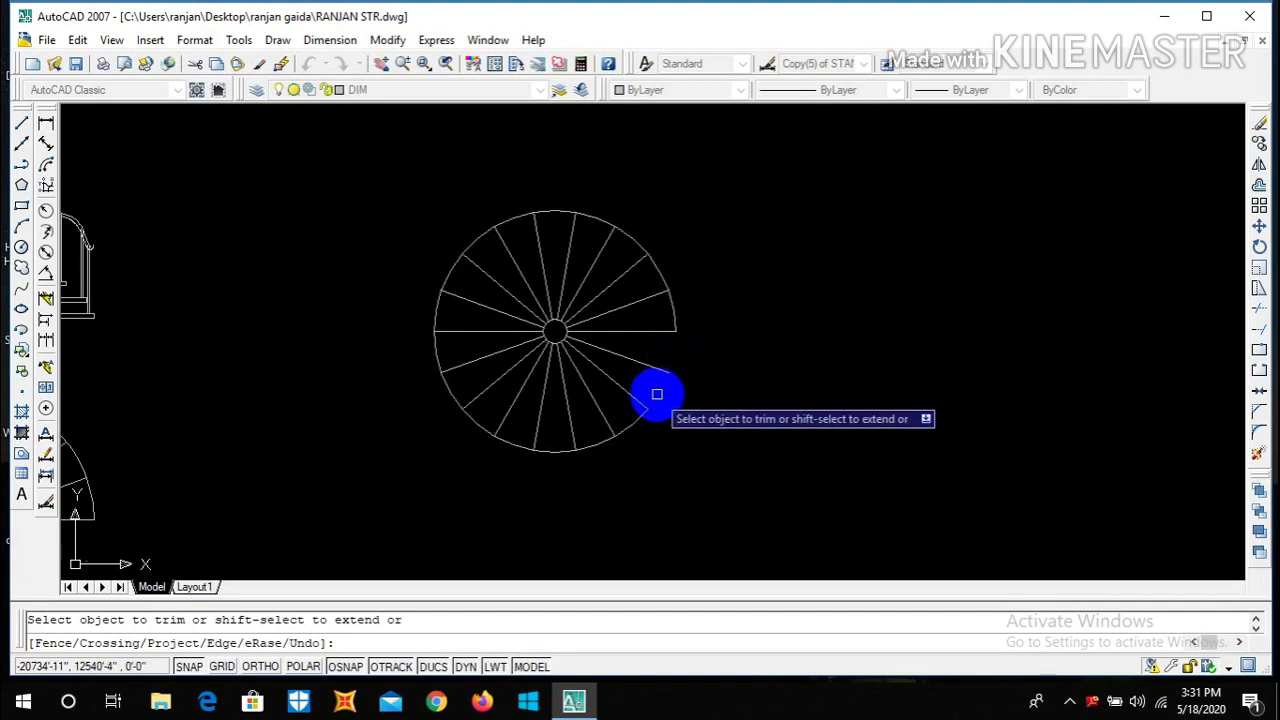
pyautogui.click(643, 414)
pyautogui.press('Escape')
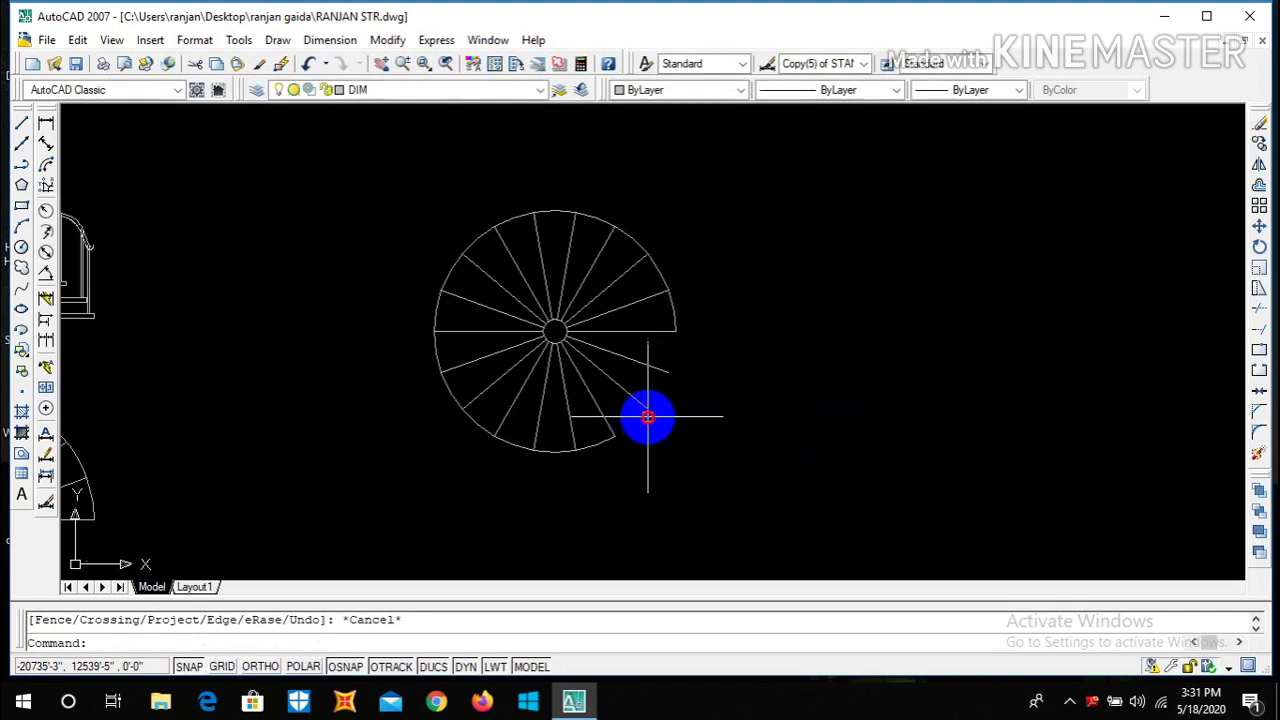
# - Erase the loose radial lines at about 320° and 340° in the open lower-right part of the stair
pyautogui.click(648, 416)
pyautogui.click(619, 340)
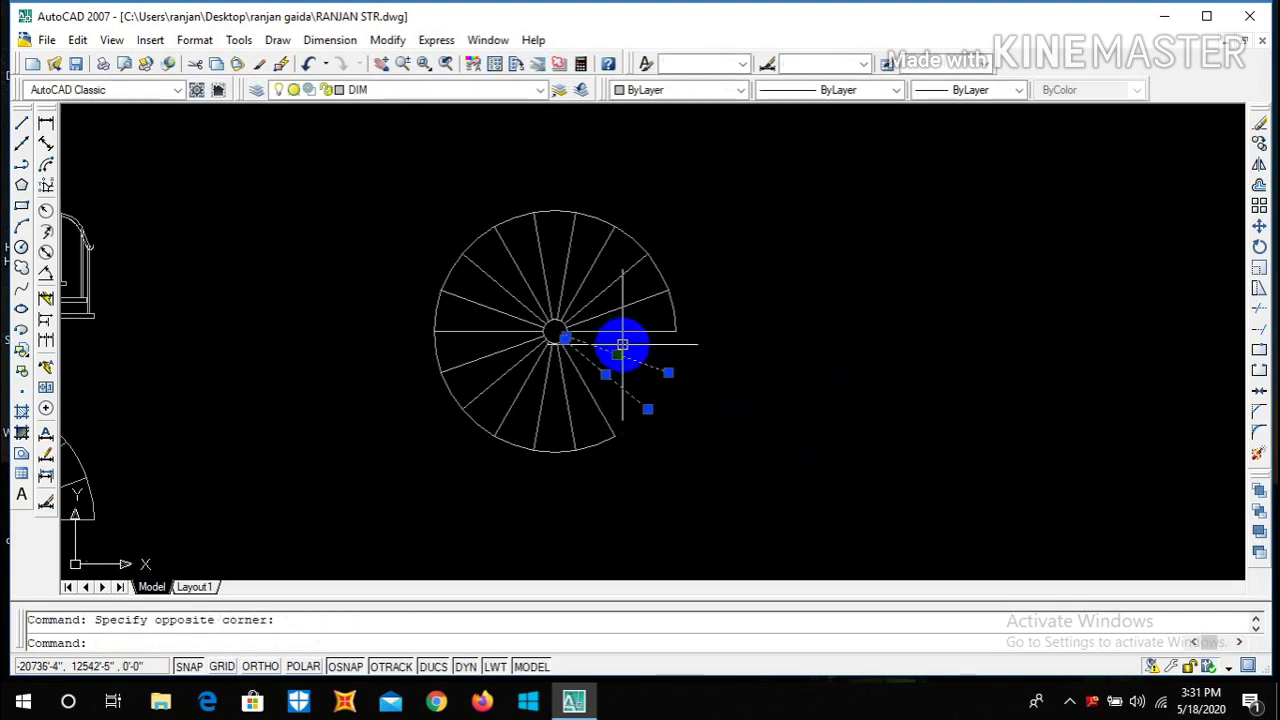
pyautogui.press('Delete')
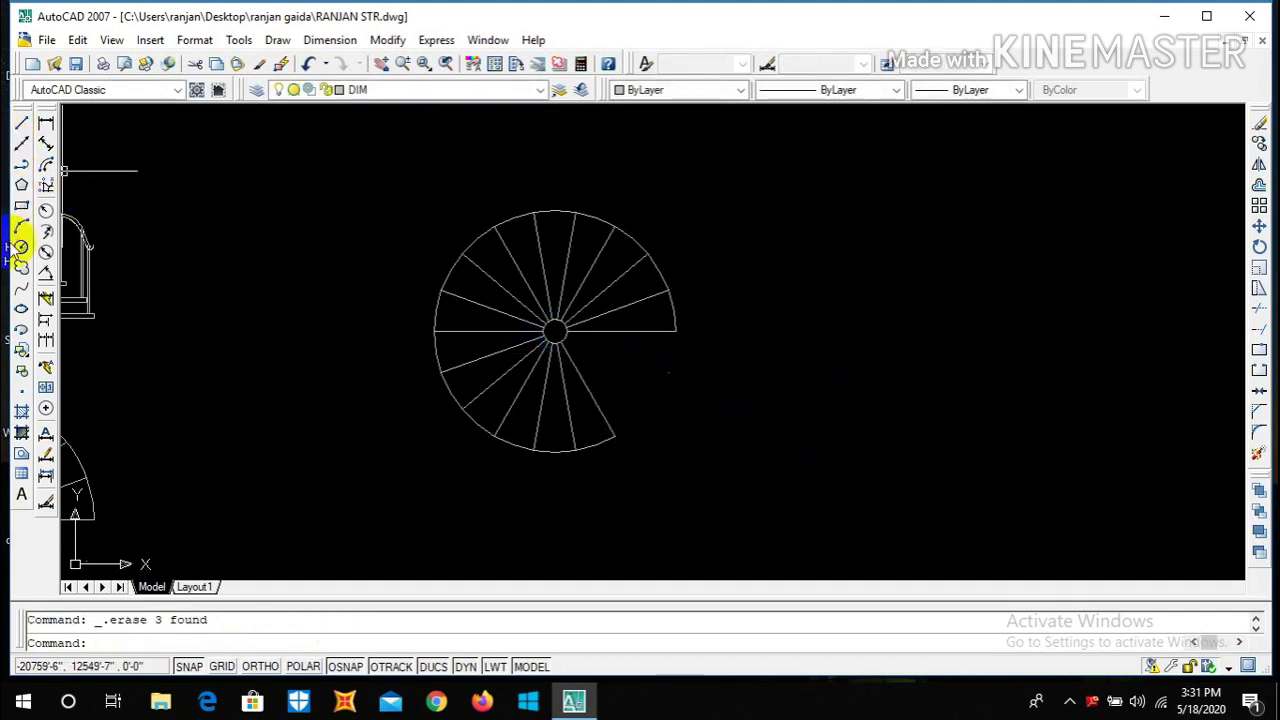
# - Draw a three-point arc from the right horizontal tread line's midpoint through the left horizontal one's midpoint to the 220° line's midpoint
pyautogui.click(21, 228)
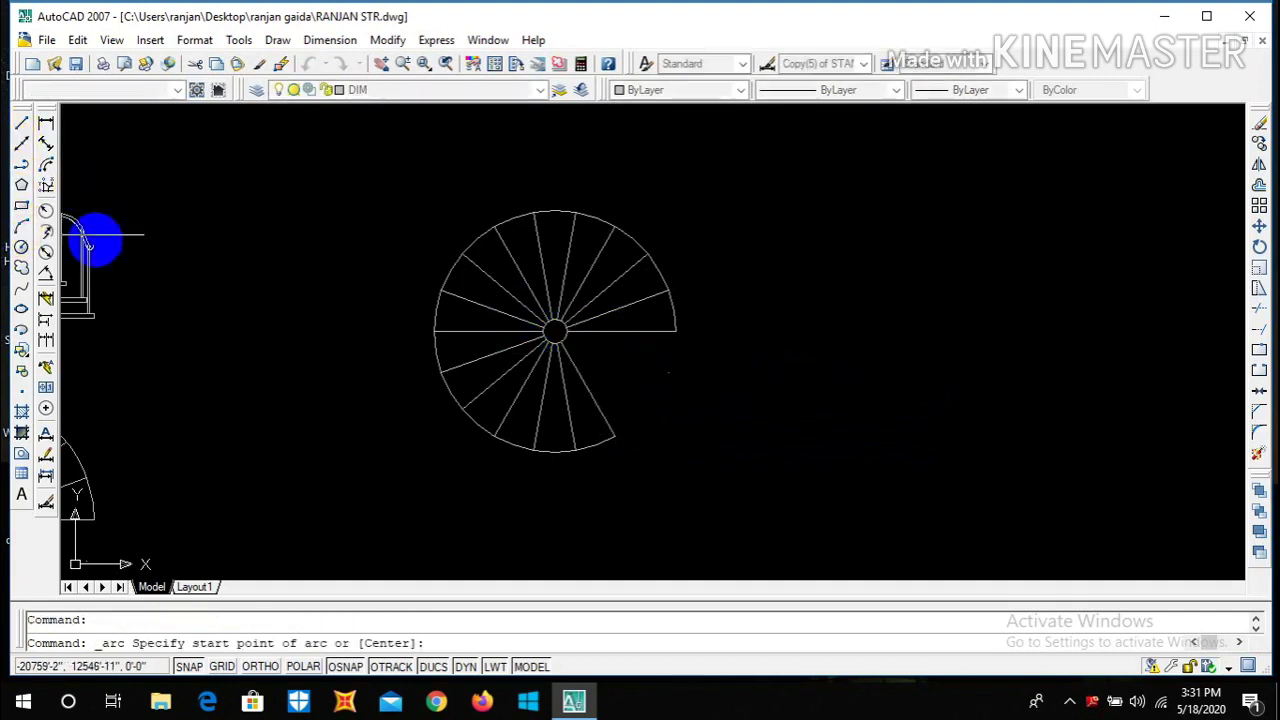
pyautogui.click(624, 332)
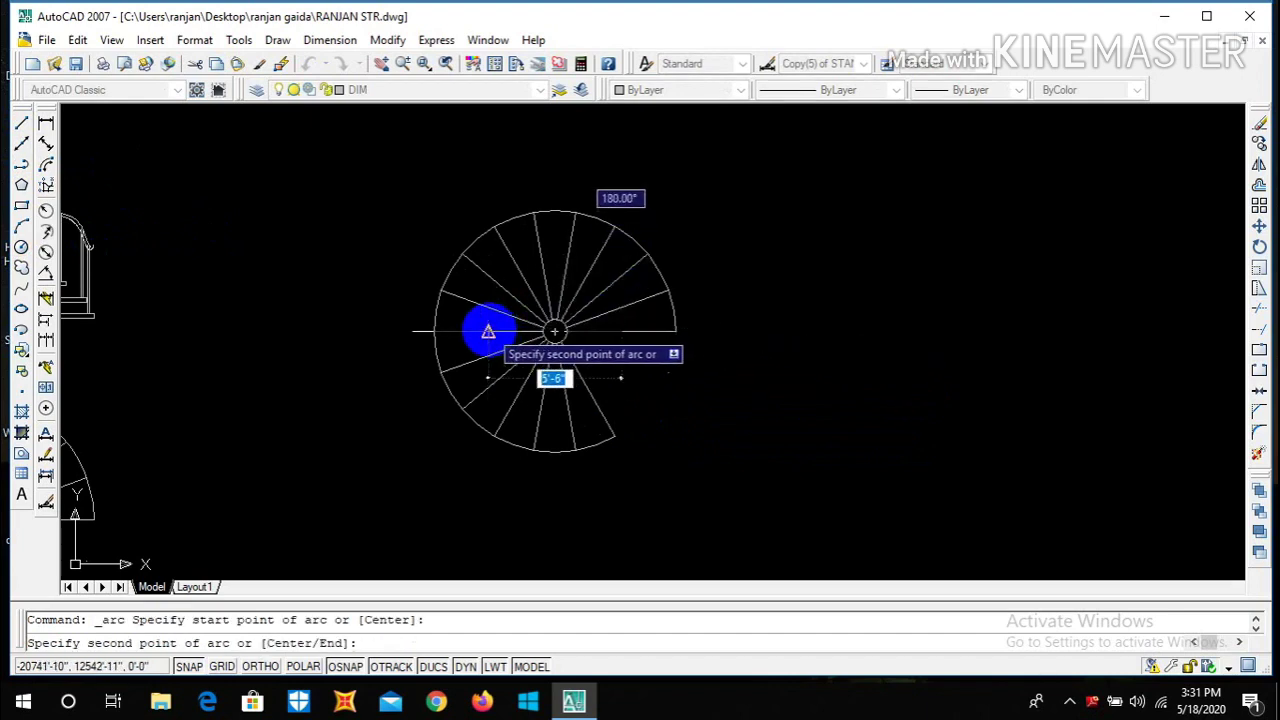
pyautogui.click(488, 332)
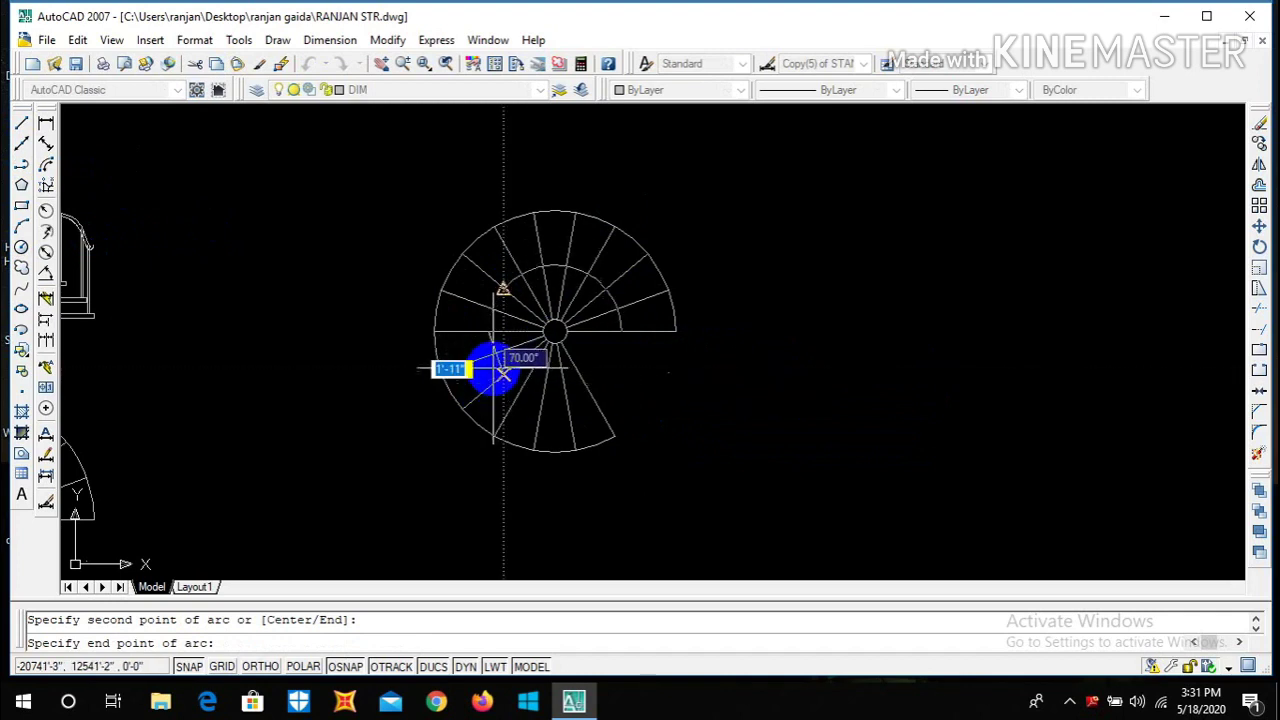
pyautogui.click(503, 371)
# - Trim the walking-line arc's excess below the left horizontal tread line
pyautogui.write('tr')
pyautogui.press('Return')
pyautogui.press('Return')
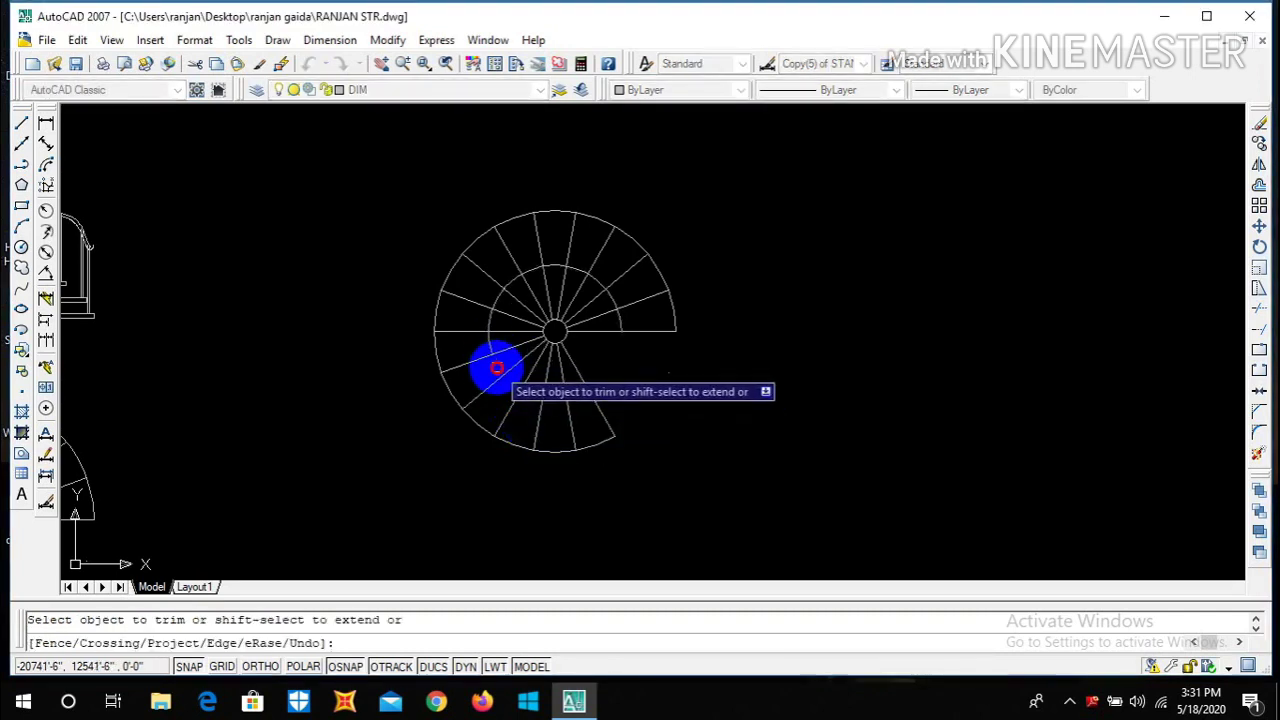
pyautogui.press('Escape')
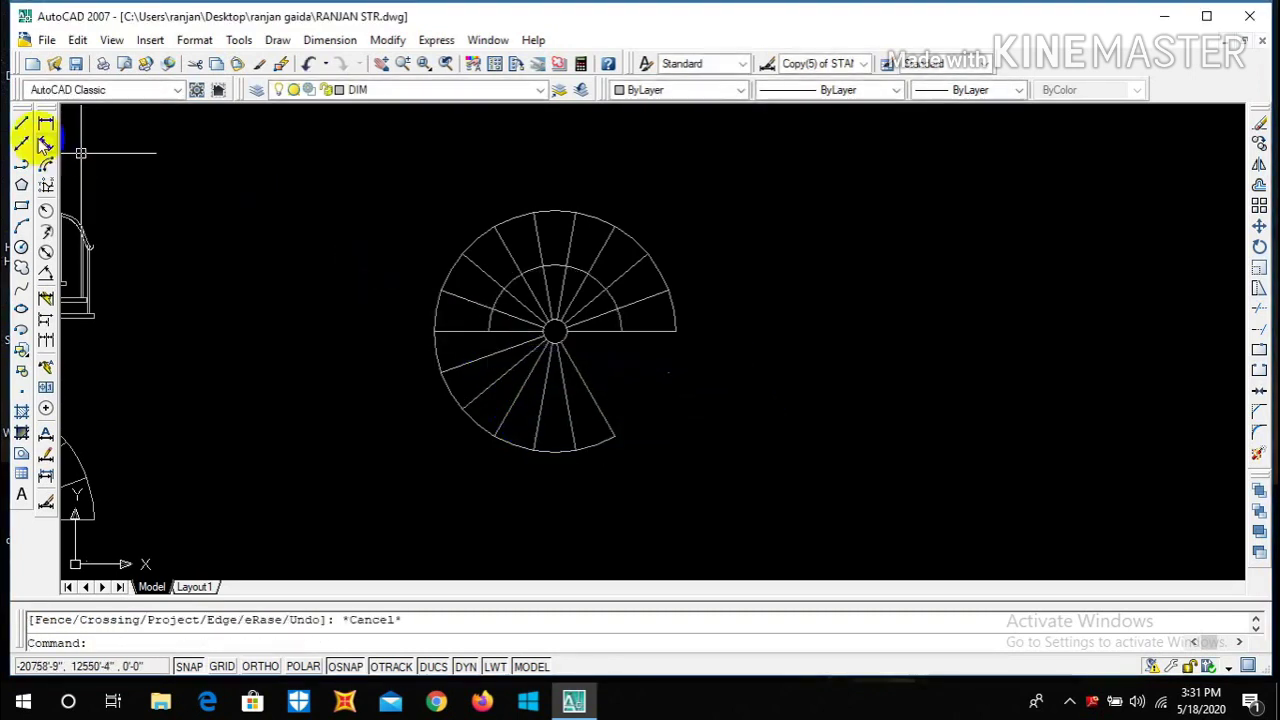
pyautogui.click(21, 122)
pyautogui.scroll(3, 486, 323)
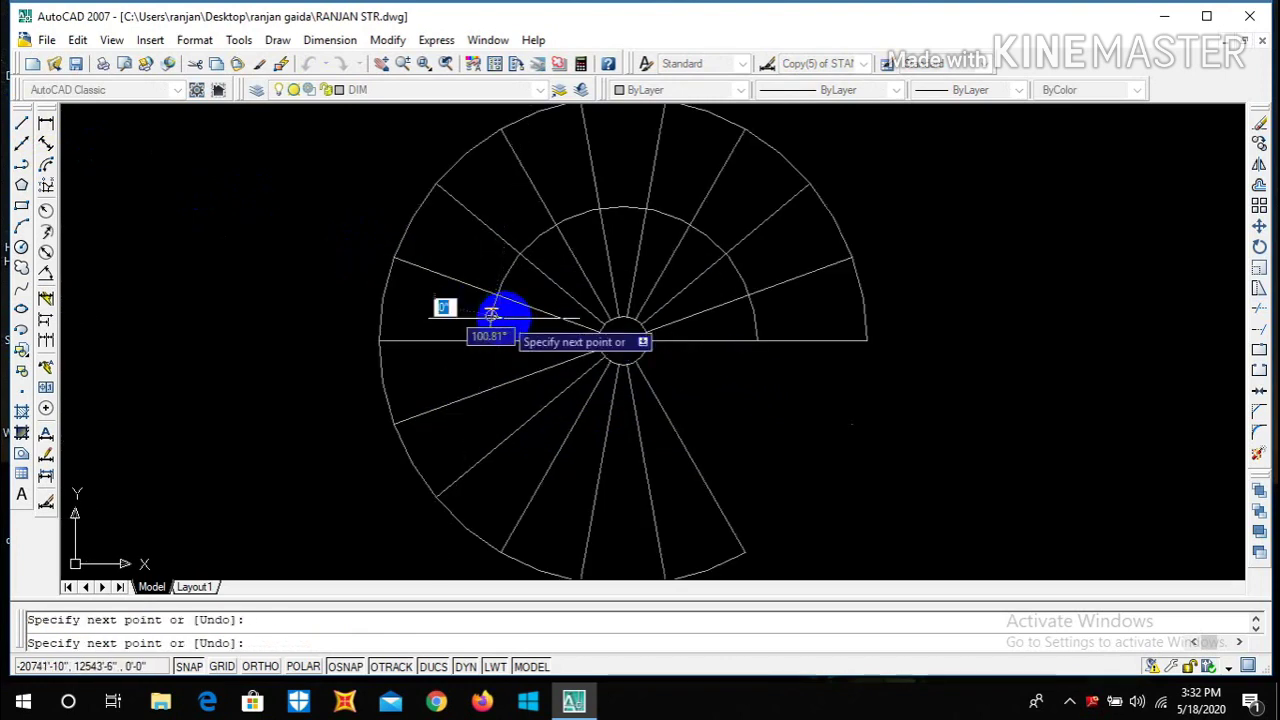
pyautogui.scroll(3, 488, 320)
pyautogui.press('Escape')
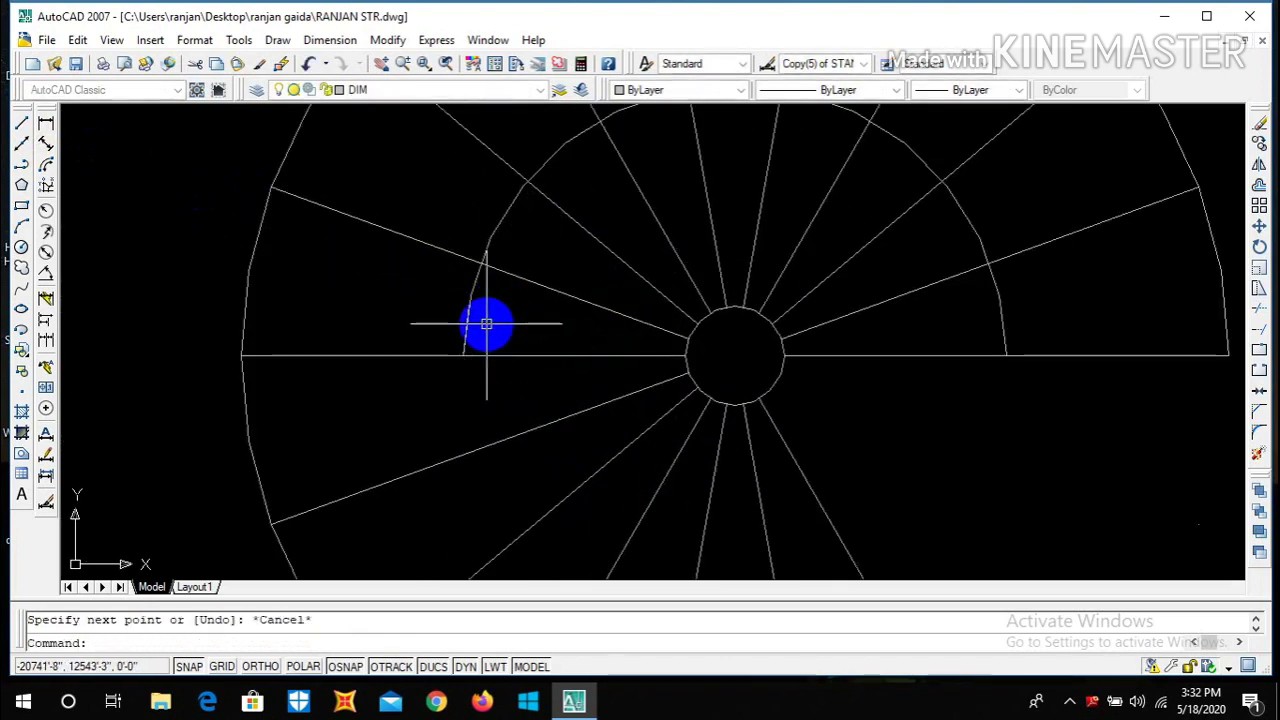
# - Draw a small triangular arrowhead at the walking-line arc's end on the left horizontal tread line and fill it with a solid red hatch
pyautogui.click(21, 122)
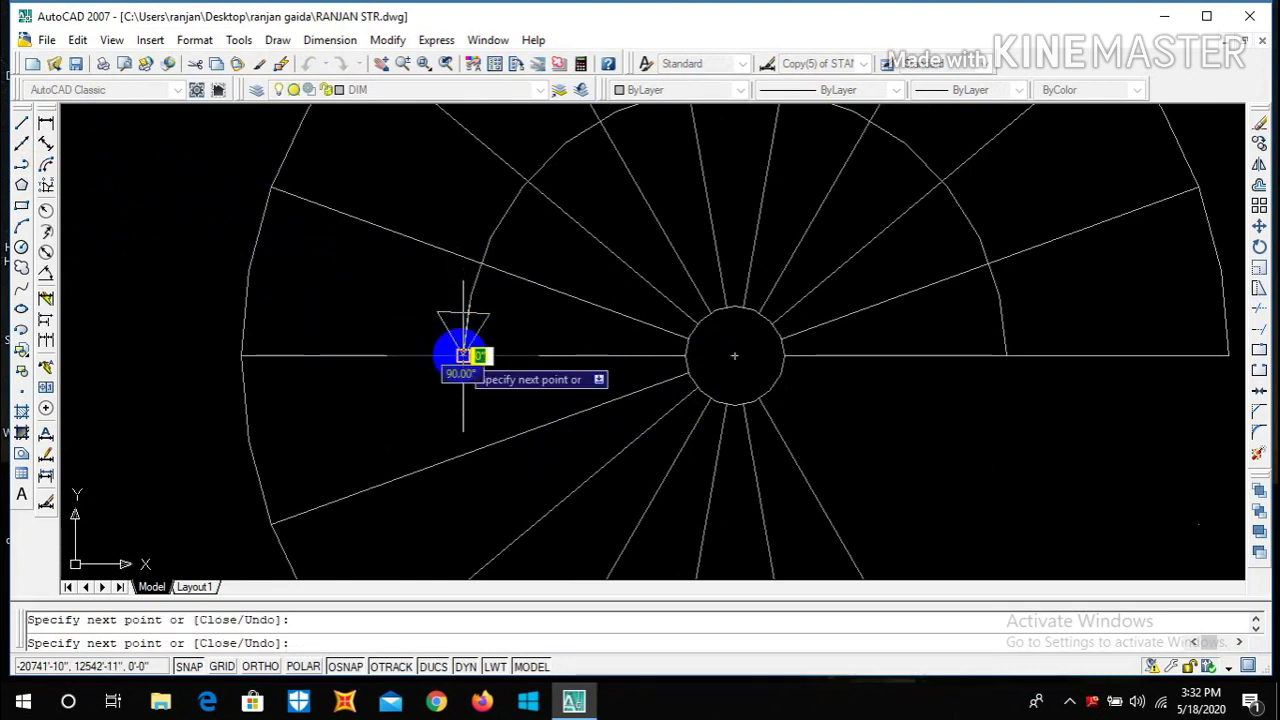
pyautogui.press('Escape')
pyautogui.write('h')
pyautogui.press('Return')
pyautogui.click(727, 128)
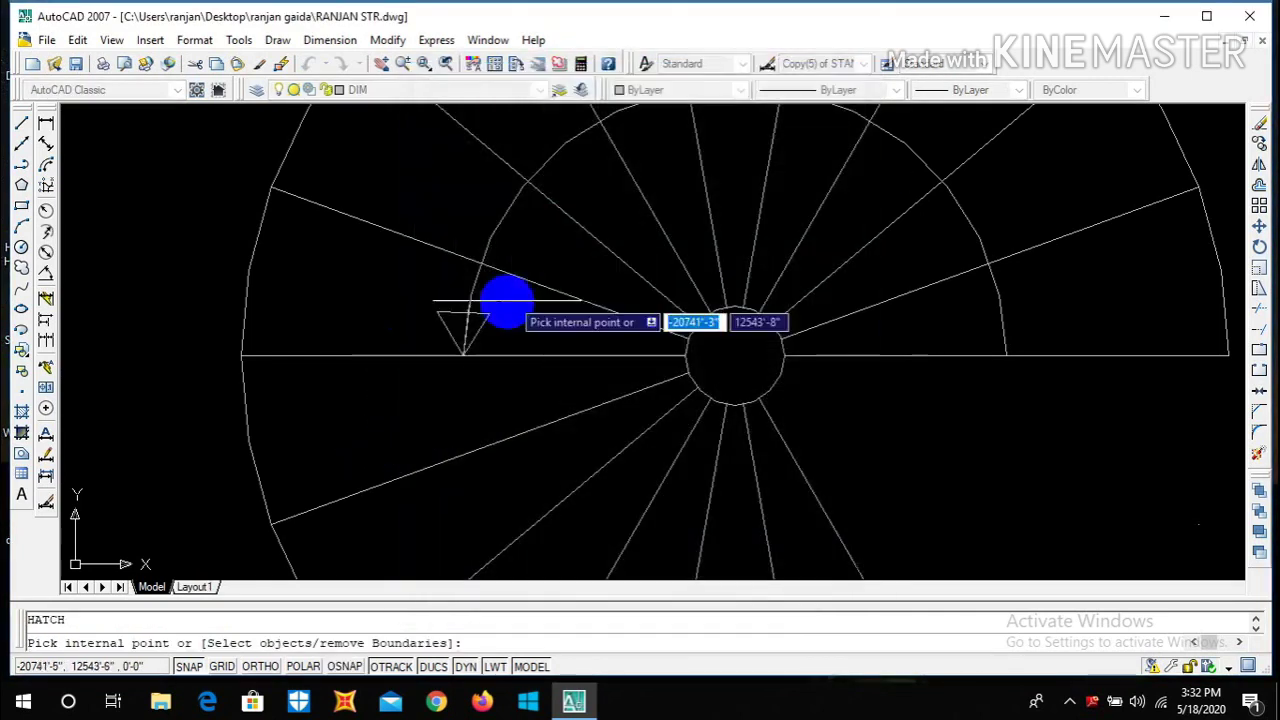
pyautogui.click(461, 320)
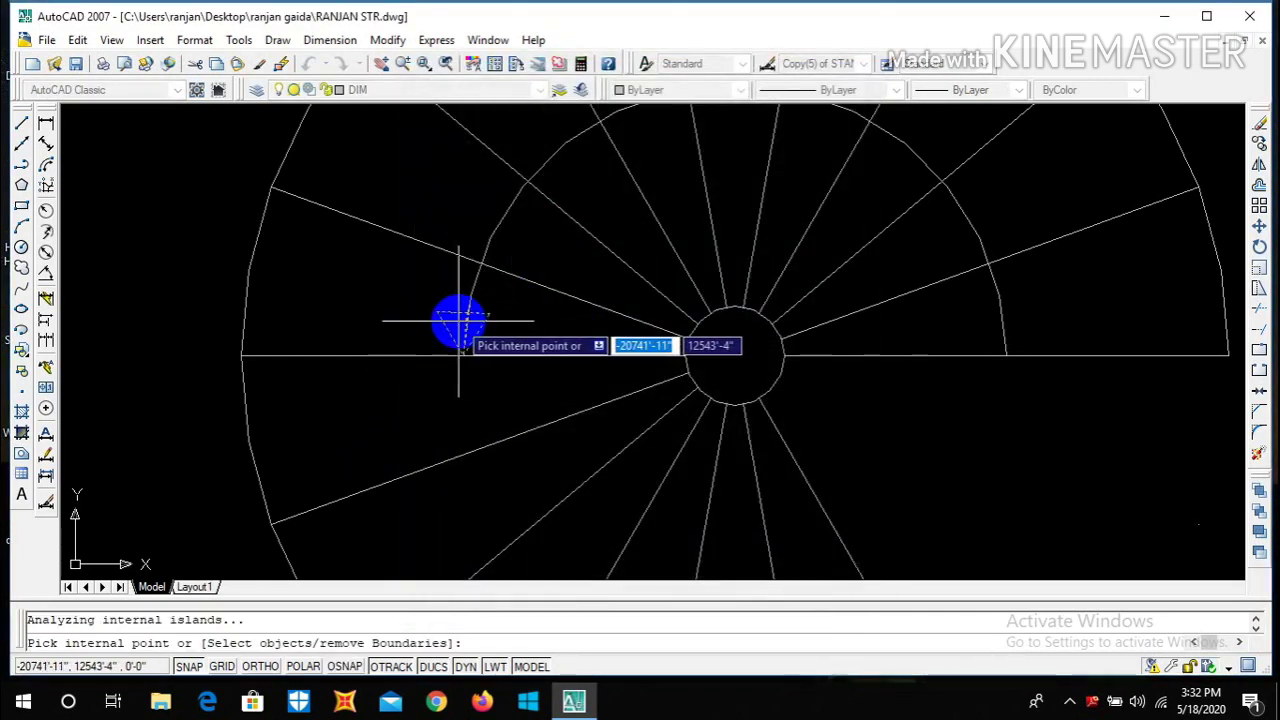
pyautogui.press('Return')
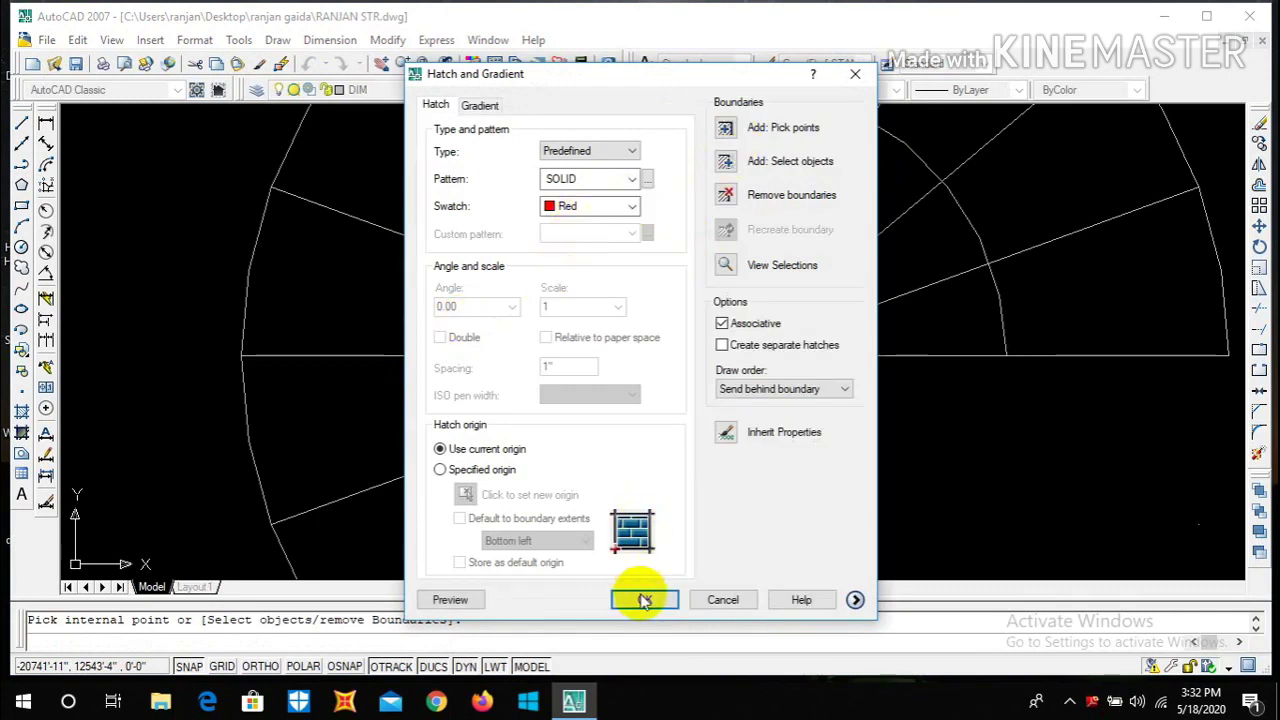
pyautogui.click(645, 600)
pyautogui.scroll(-4, 514, 306)
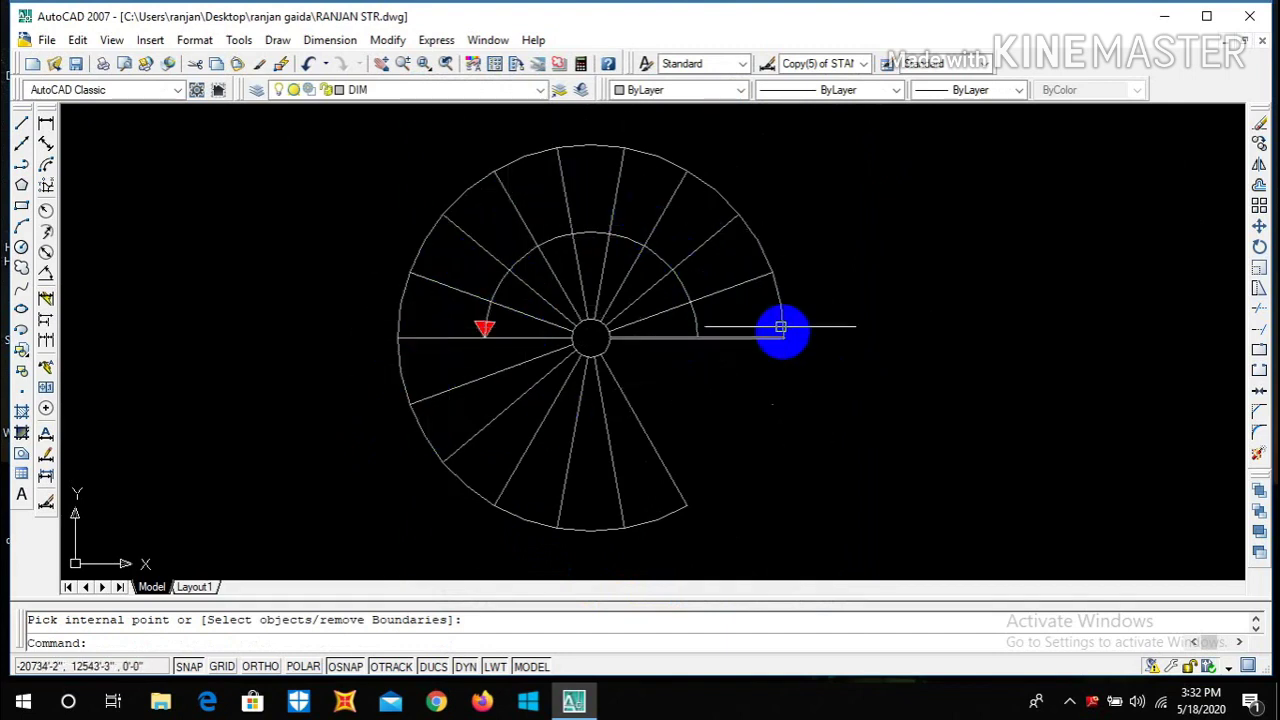
pyautogui.scroll(3, 494, 309)
pyautogui.scroll(-8, 651, 194)
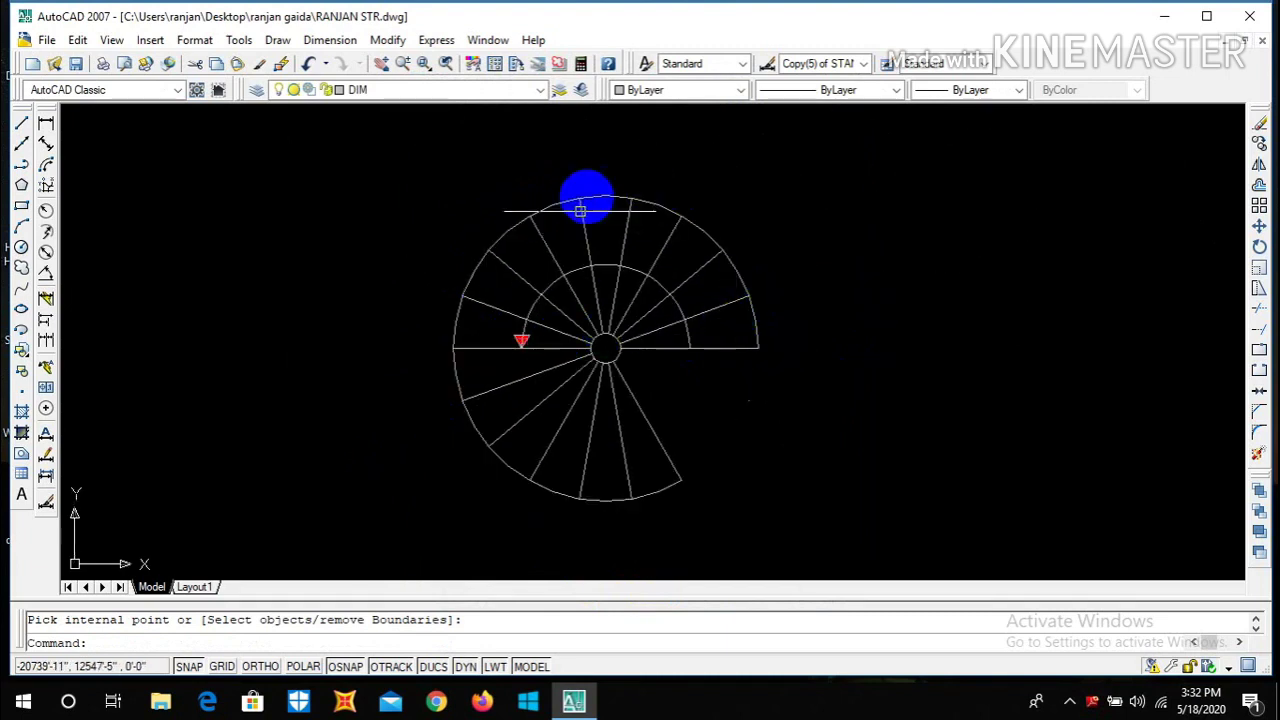
pyautogui.scroll(3, 654, 365)
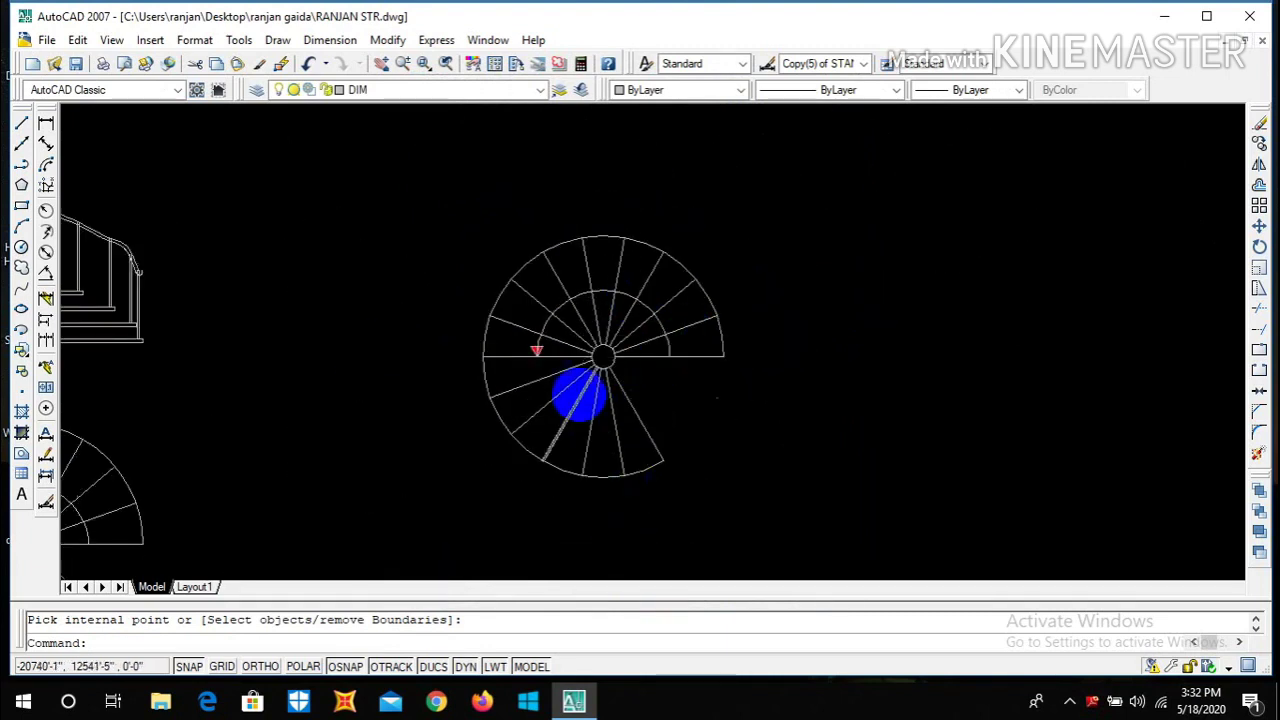
pyautogui.scroll(-2, 591, 409)
pyautogui.scroll(2, 679, 389)
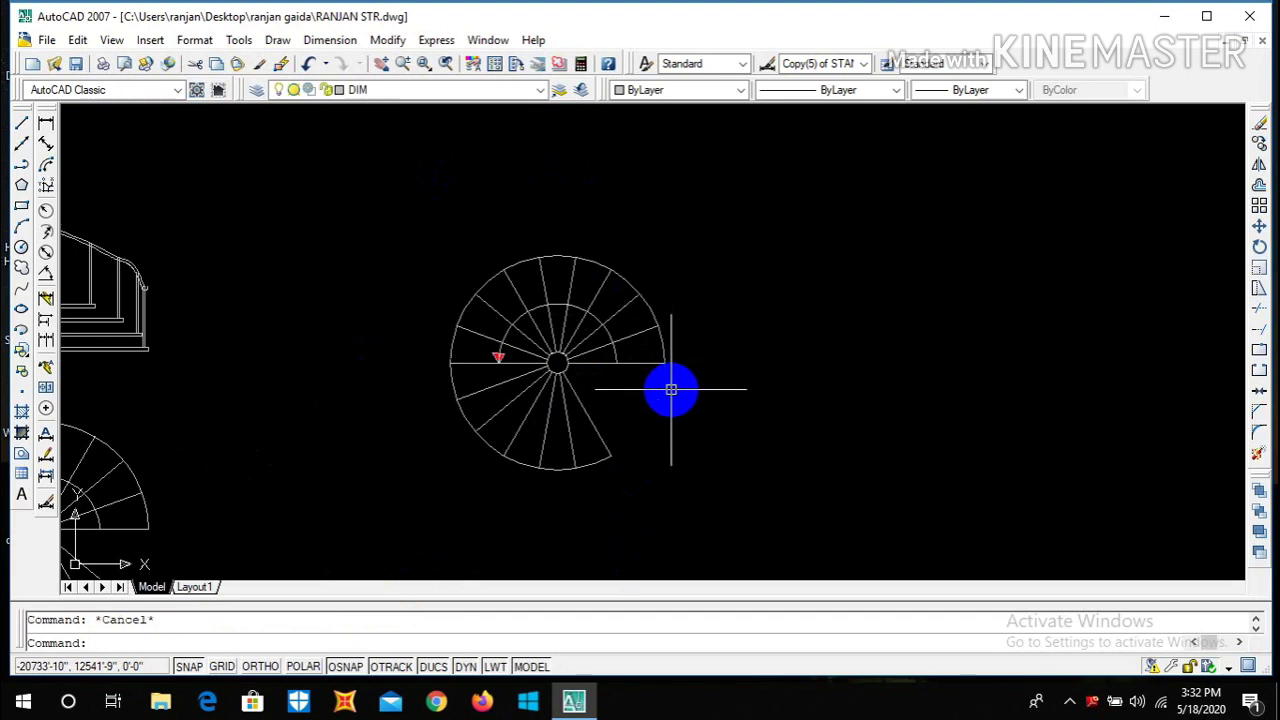
# - Draw vertical construction lines through the inner circle's left and right edges and the outer circle's right edge
pyautogui.press('Return')
pyautogui.write('v')
pyautogui.press('Return')
pyautogui.scroll(4, 514, 349)
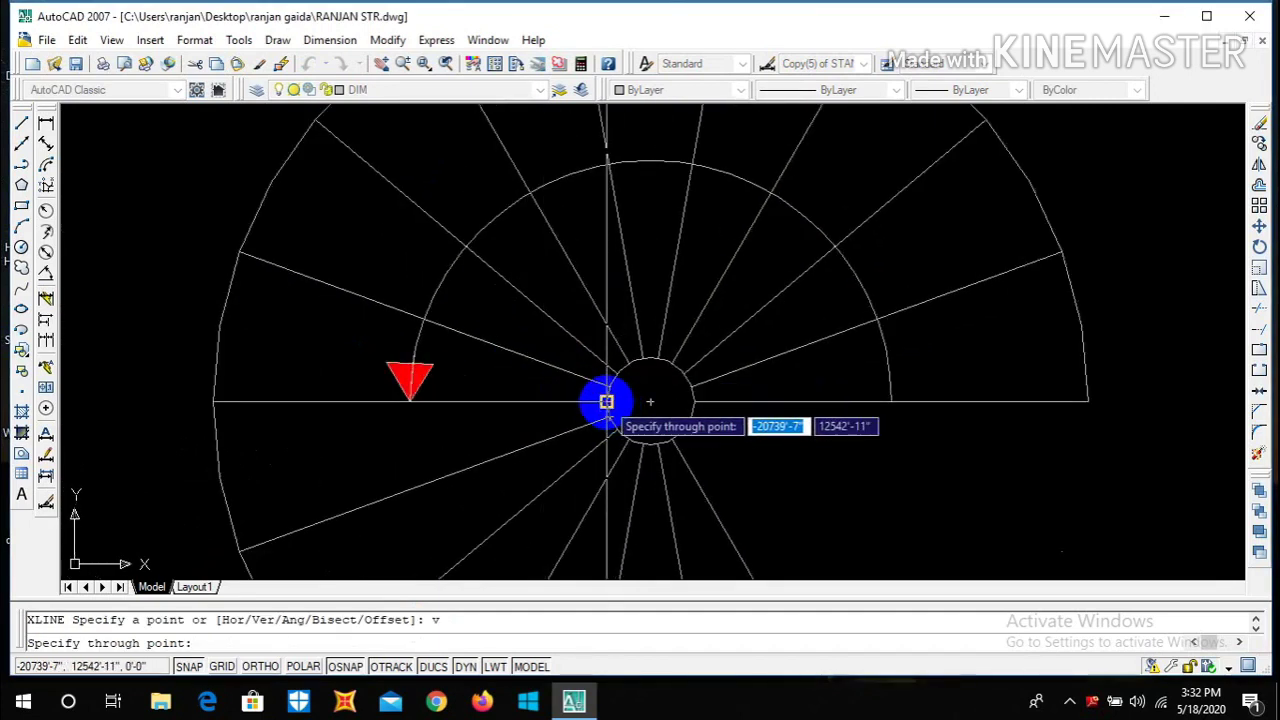
pyautogui.click(606, 401)
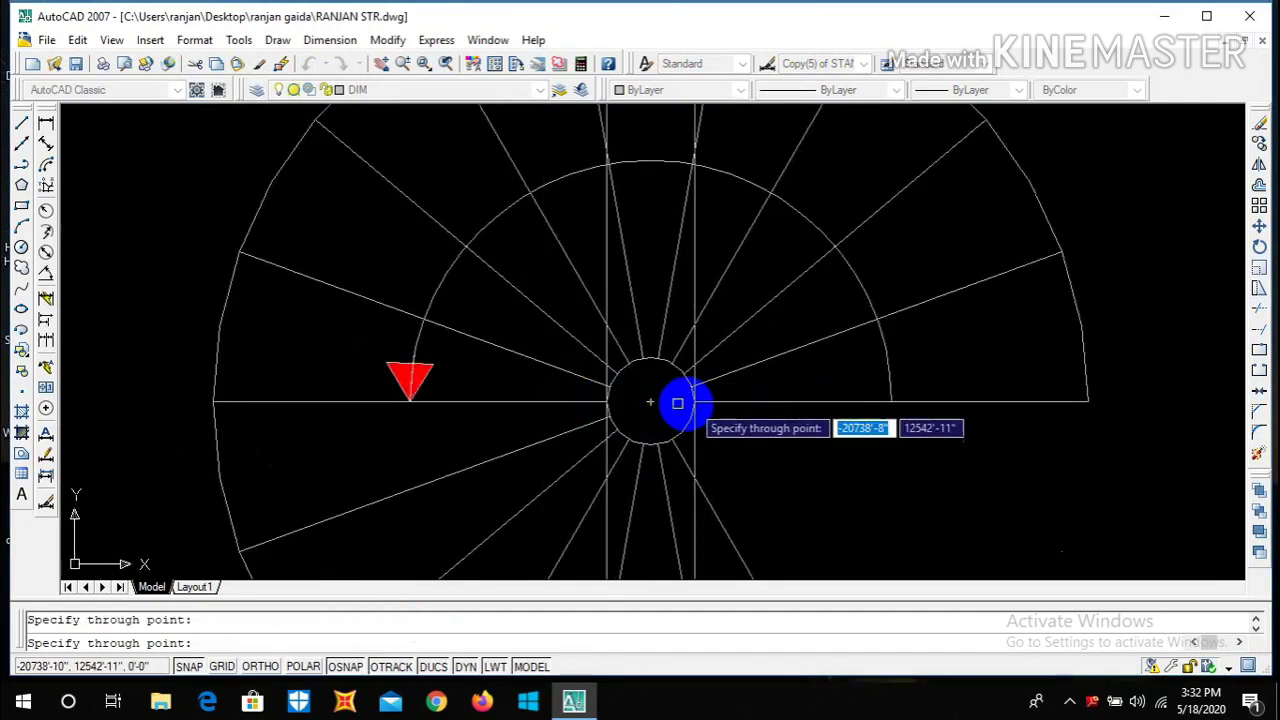
pyautogui.click(694, 403)
pyautogui.scroll(-6, 640, 405)
pyautogui.scroll(4, 790, 415)
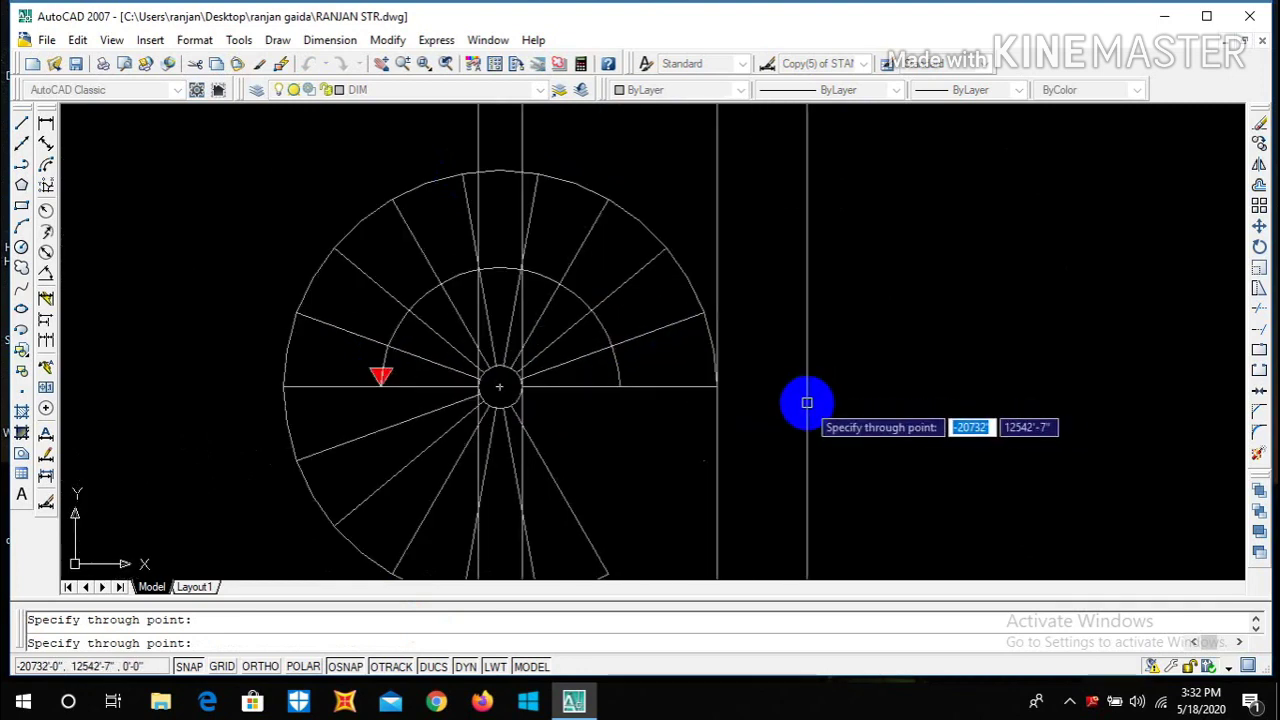
pyautogui.press('Escape')
# - Draw a horizontal line about 4'-4" long above the plan, crossing the left inner-circle construction line and ending perpendicular on the right one
pyautogui.scroll(-4, 729, 391)
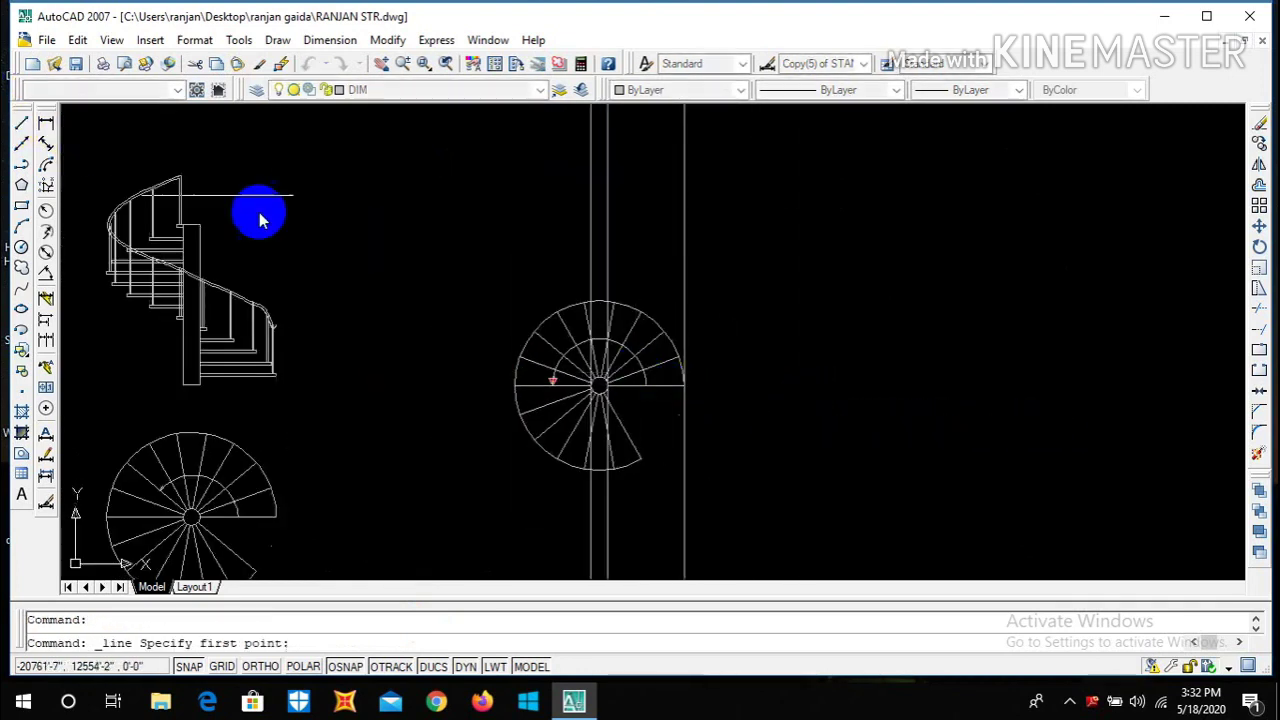
pyautogui.click(537, 277)
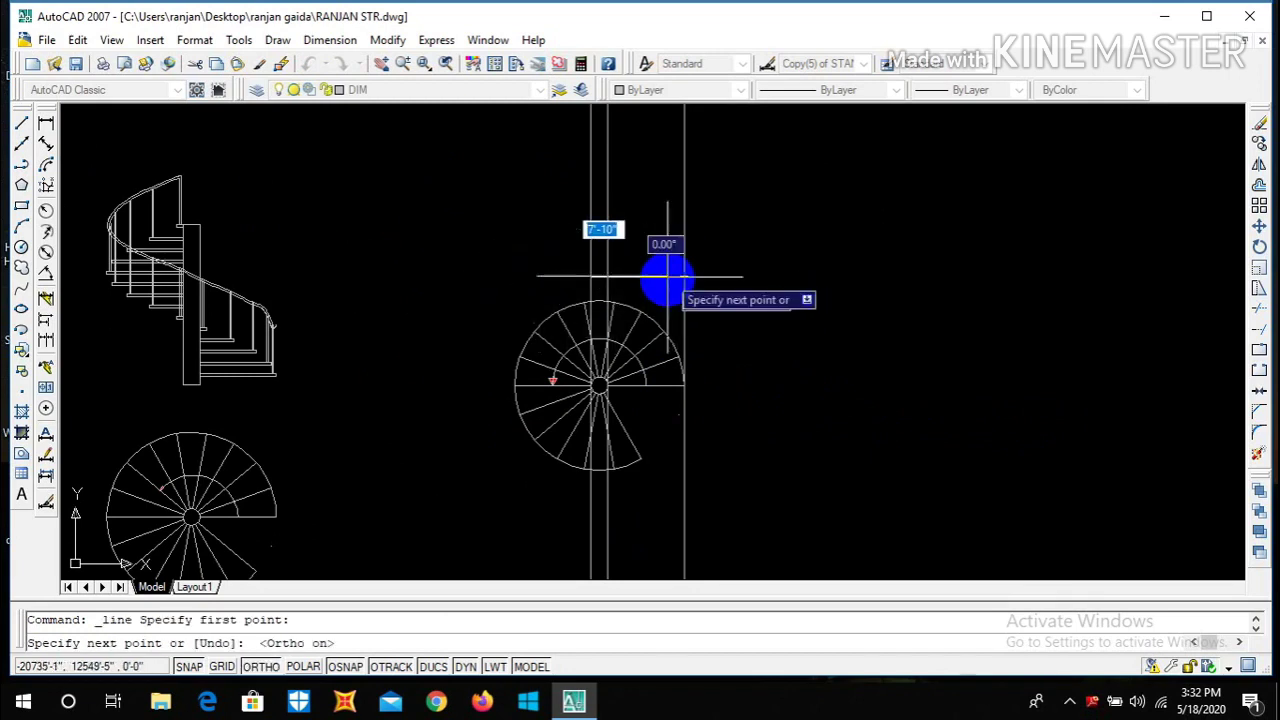
pyautogui.scroll(3, 600, 277)
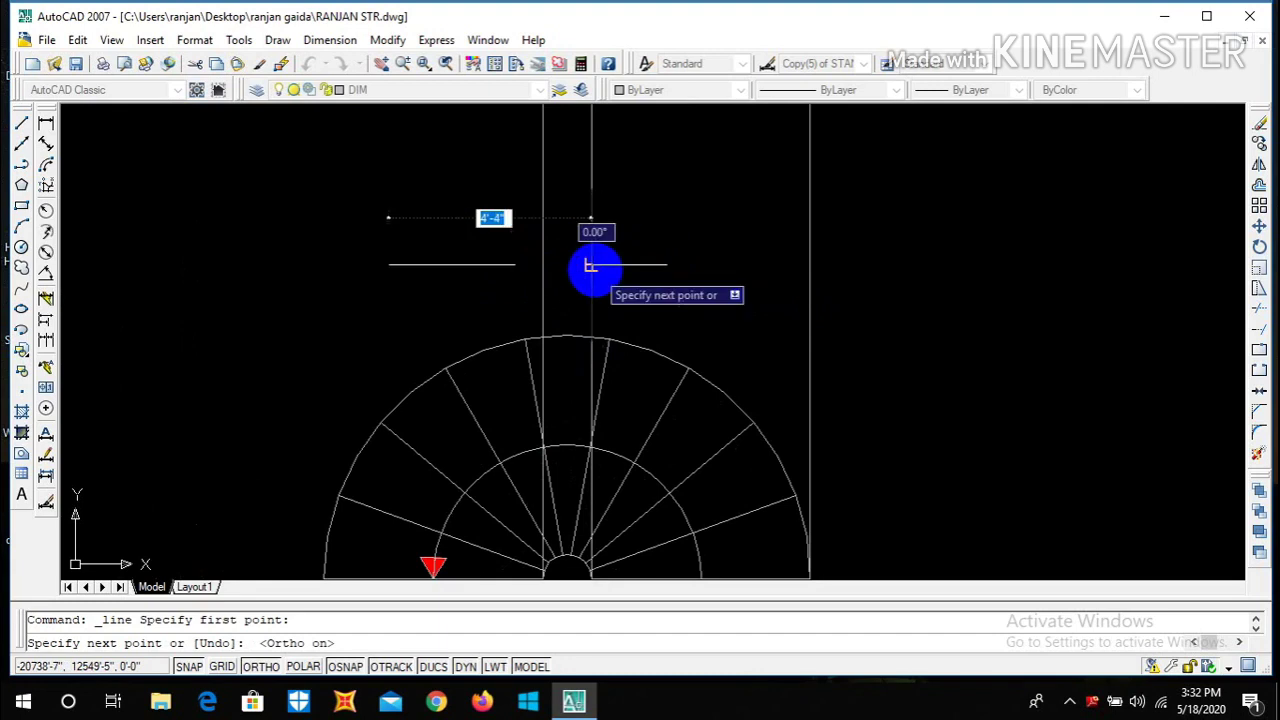
pyautogui.click(590, 266)
pyautogui.press('Escape')
pyautogui.scroll(-2, 618, 298)
pyautogui.scroll(-2, 618, 298)
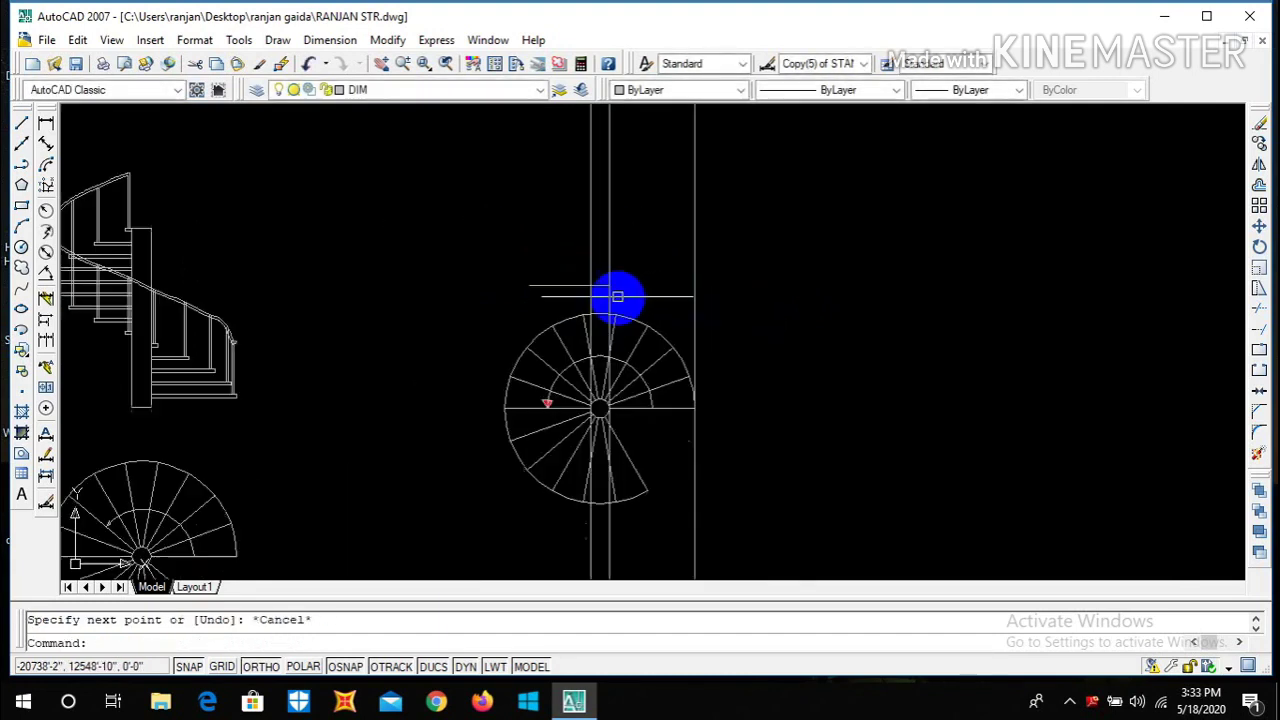
pyautogui.scroll(3, 614, 287)
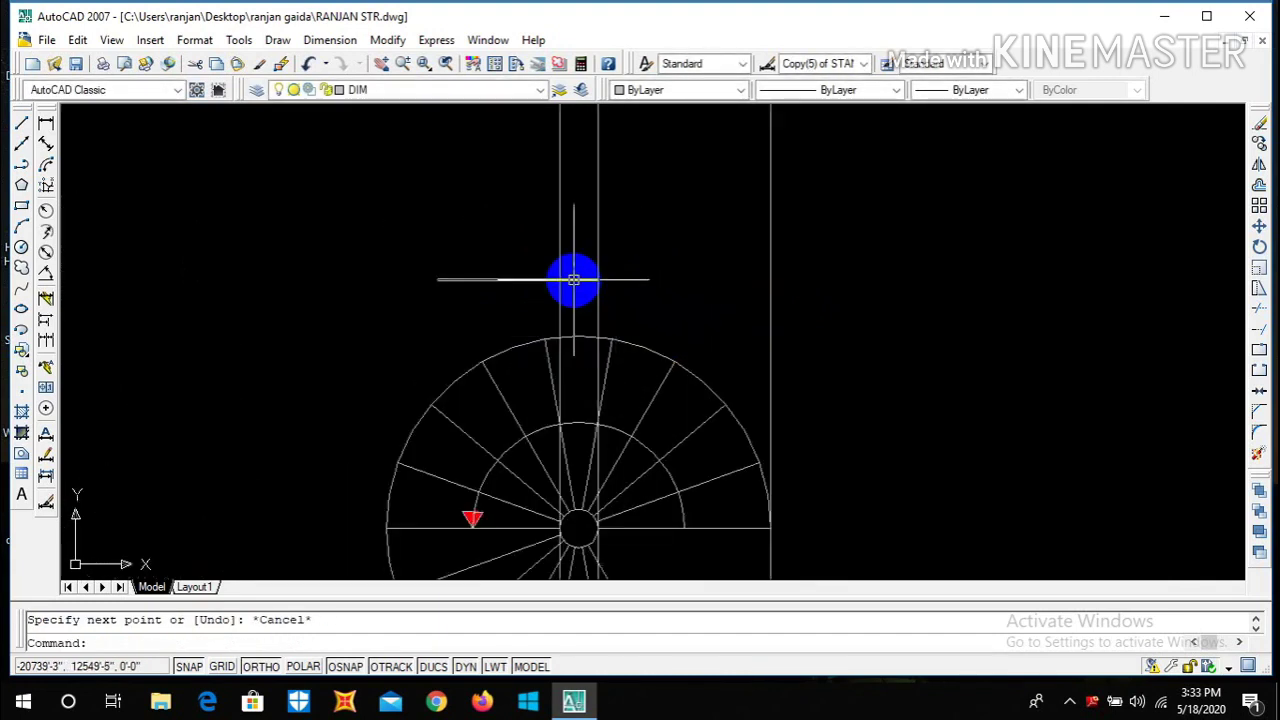
pyautogui.scroll(-2, 585, 301)
pyautogui.scroll(2, 600, 297)
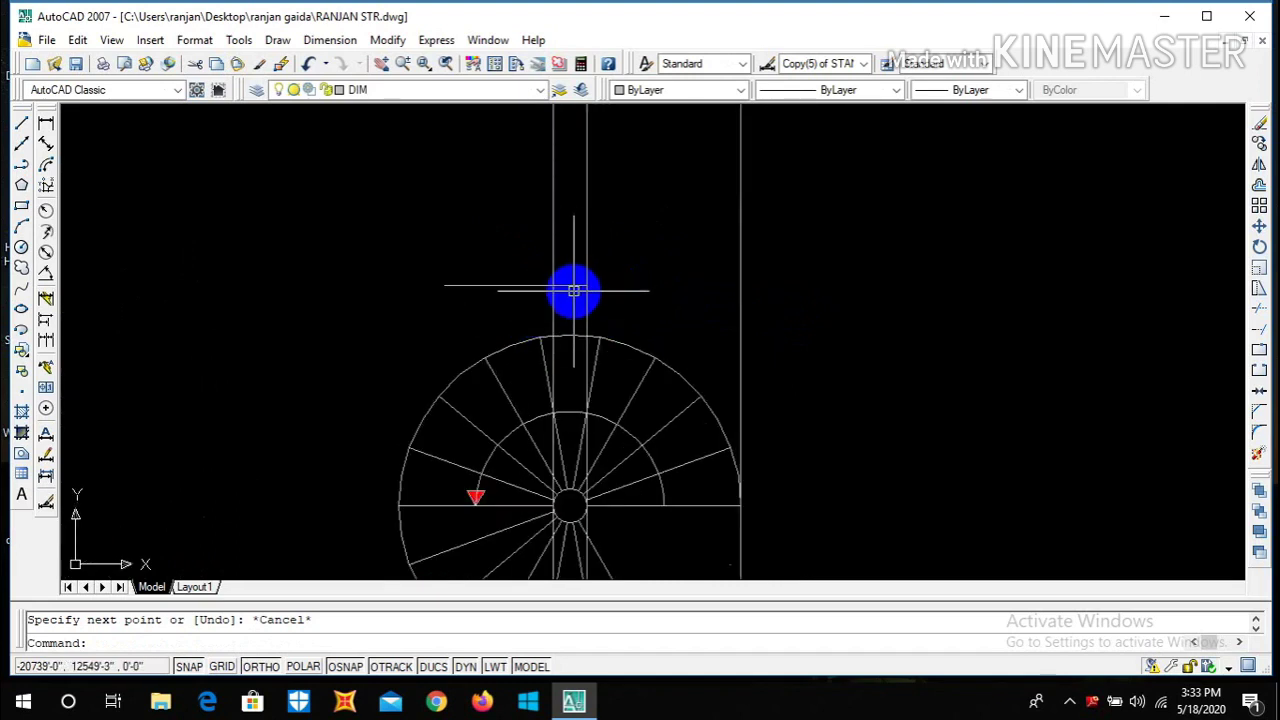
pyautogui.scroll(3, 570, 289)
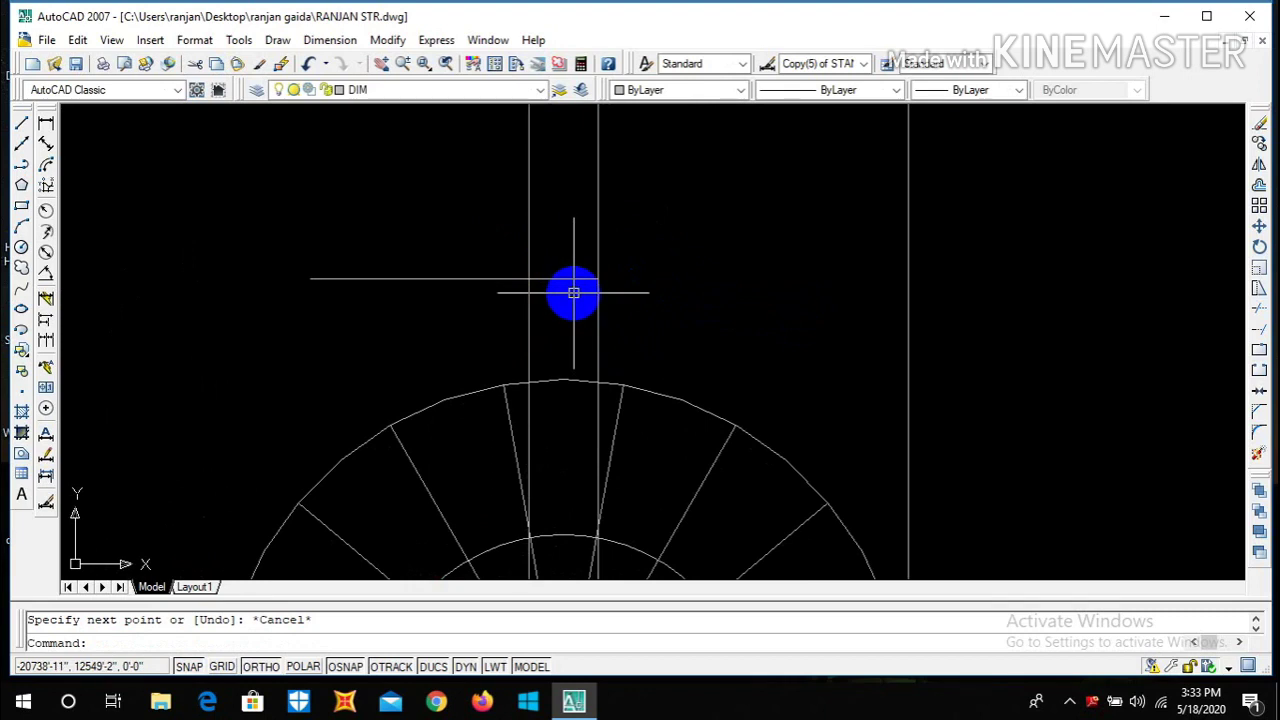
pyautogui.scroll(-2, 573, 292)
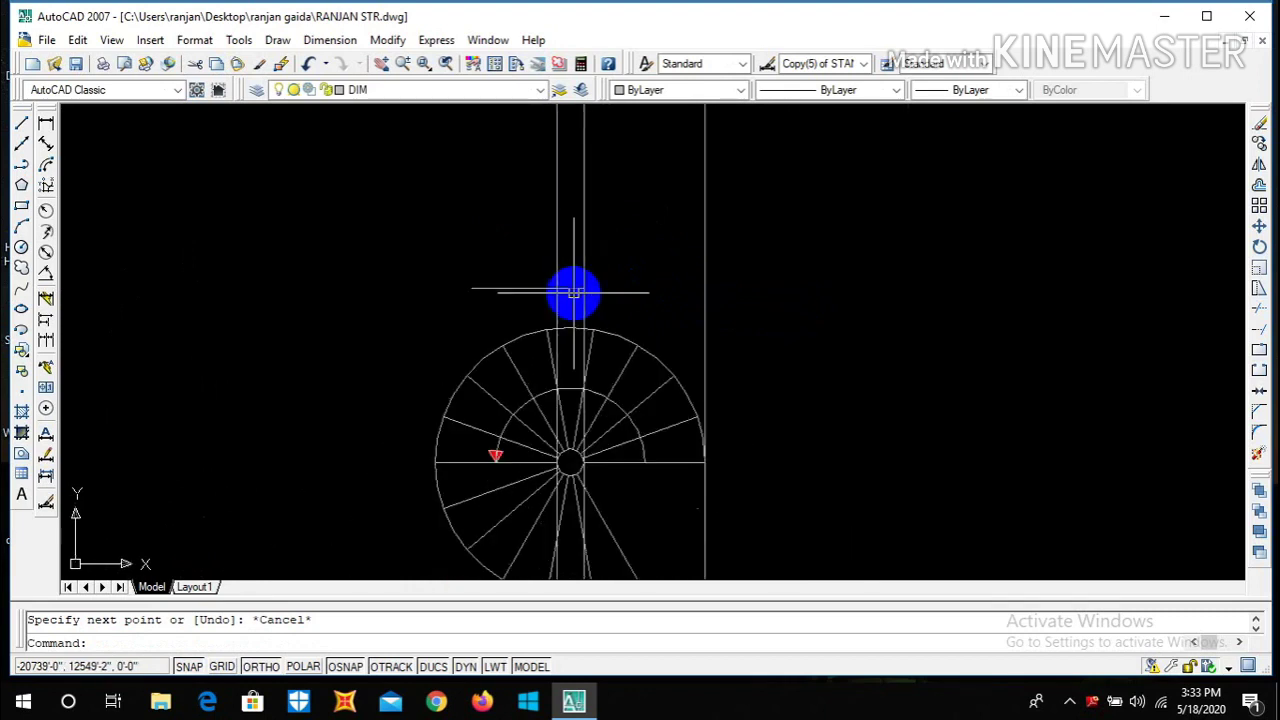
pyautogui.scroll(2, 578, 297)
pyautogui.scroll(-1, 597, 304)
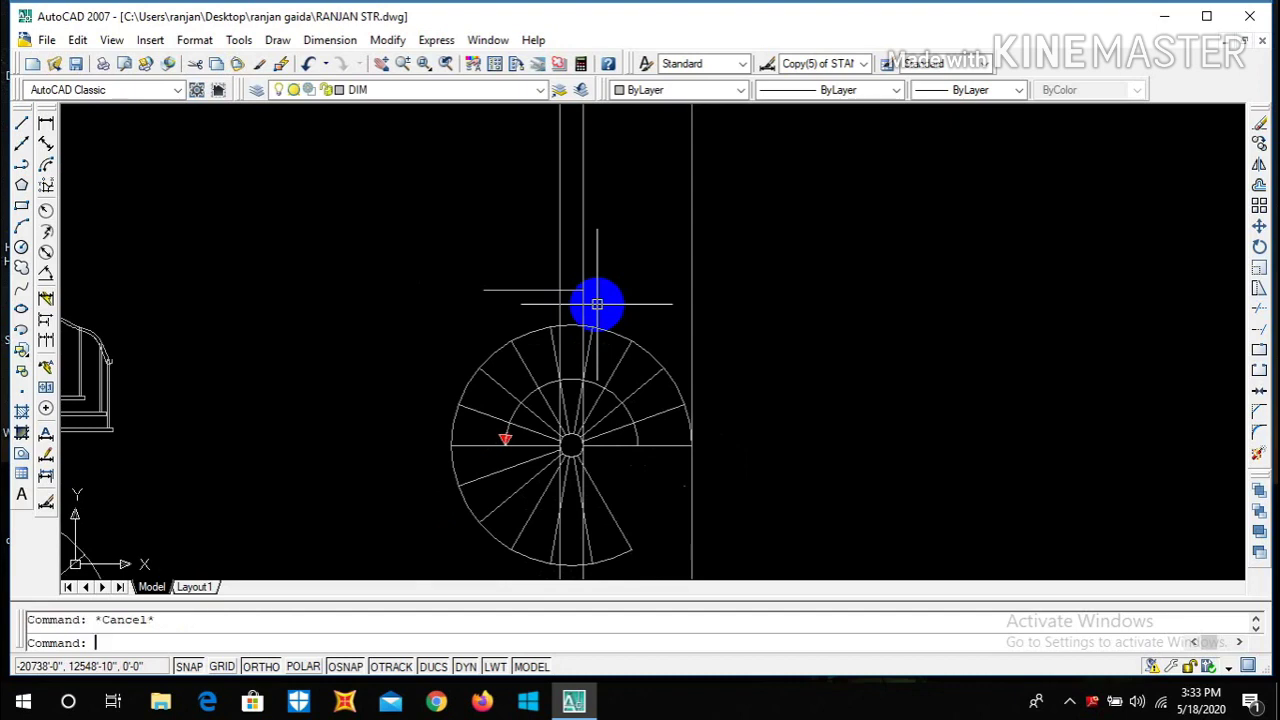
pyautogui.scroll(1, 594, 301)
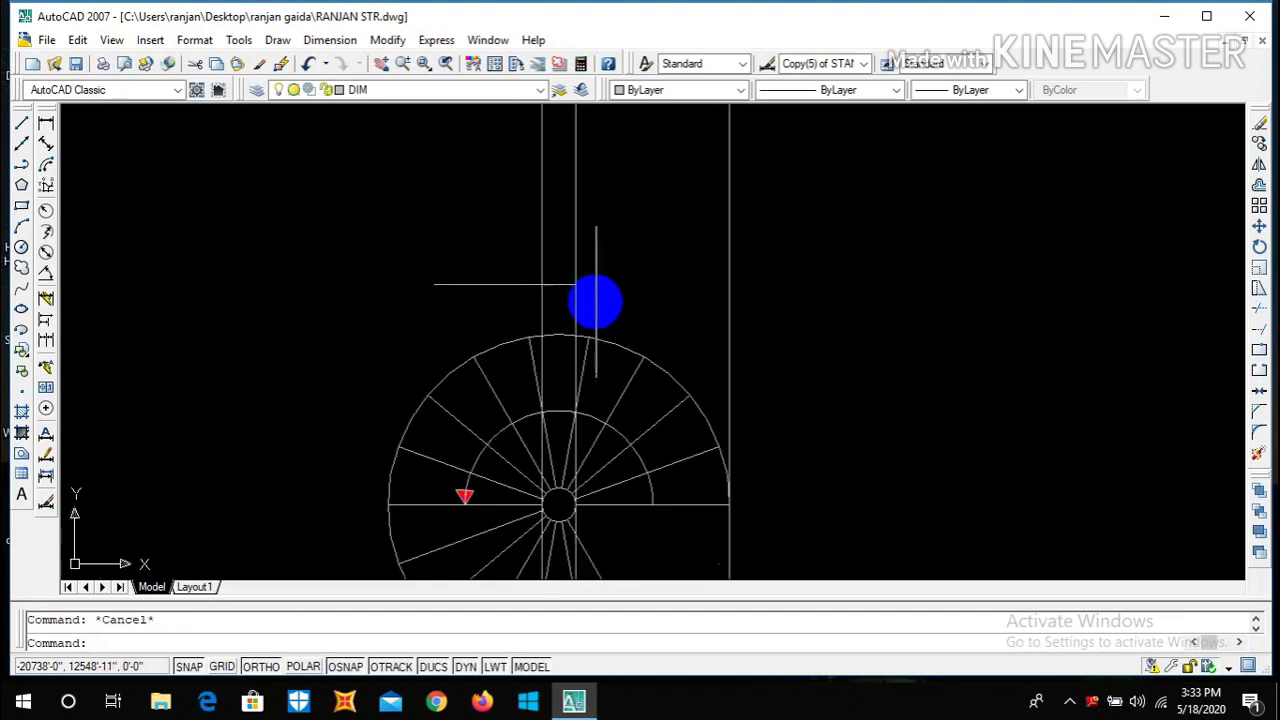
# - Offset the horizontal base line 6" upward
pyautogui.write('o')
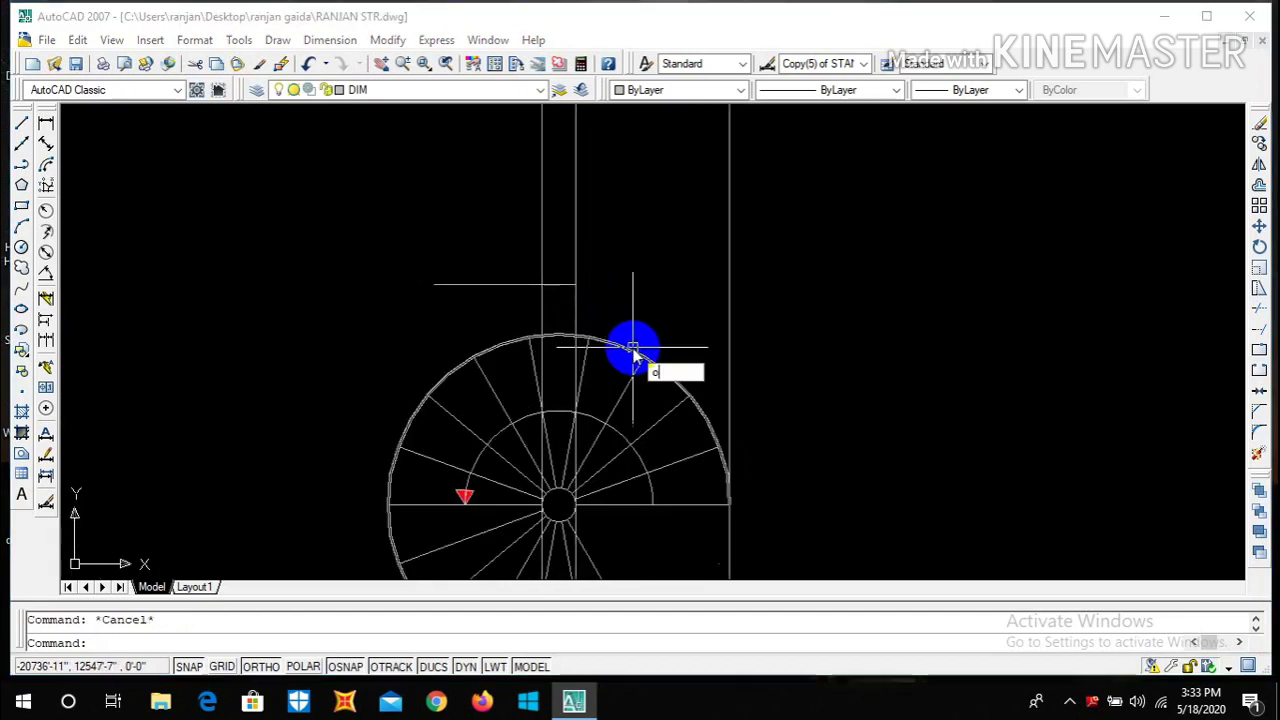
pyautogui.press('Return')
pyautogui.write('6"')
pyautogui.press('Return')
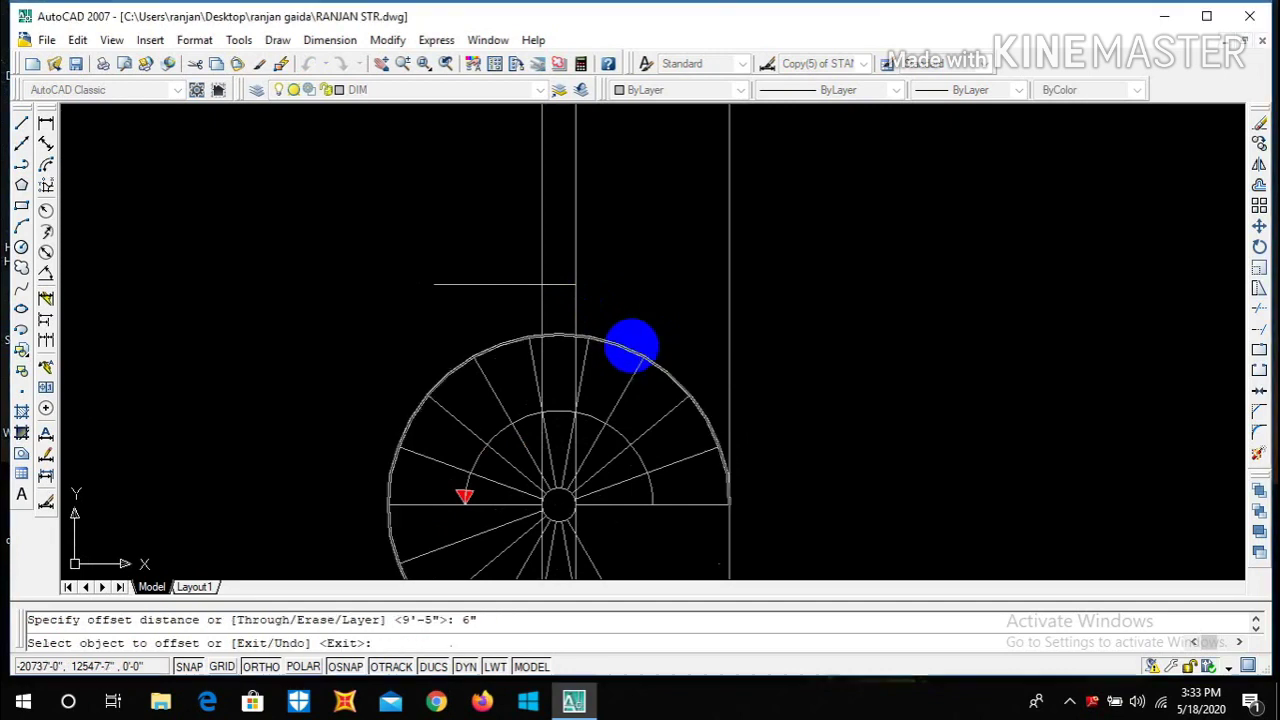
pyautogui.scroll(3, 557, 300)
pyautogui.click(554, 274)
pyautogui.click(557, 200)
pyautogui.press('Escape')
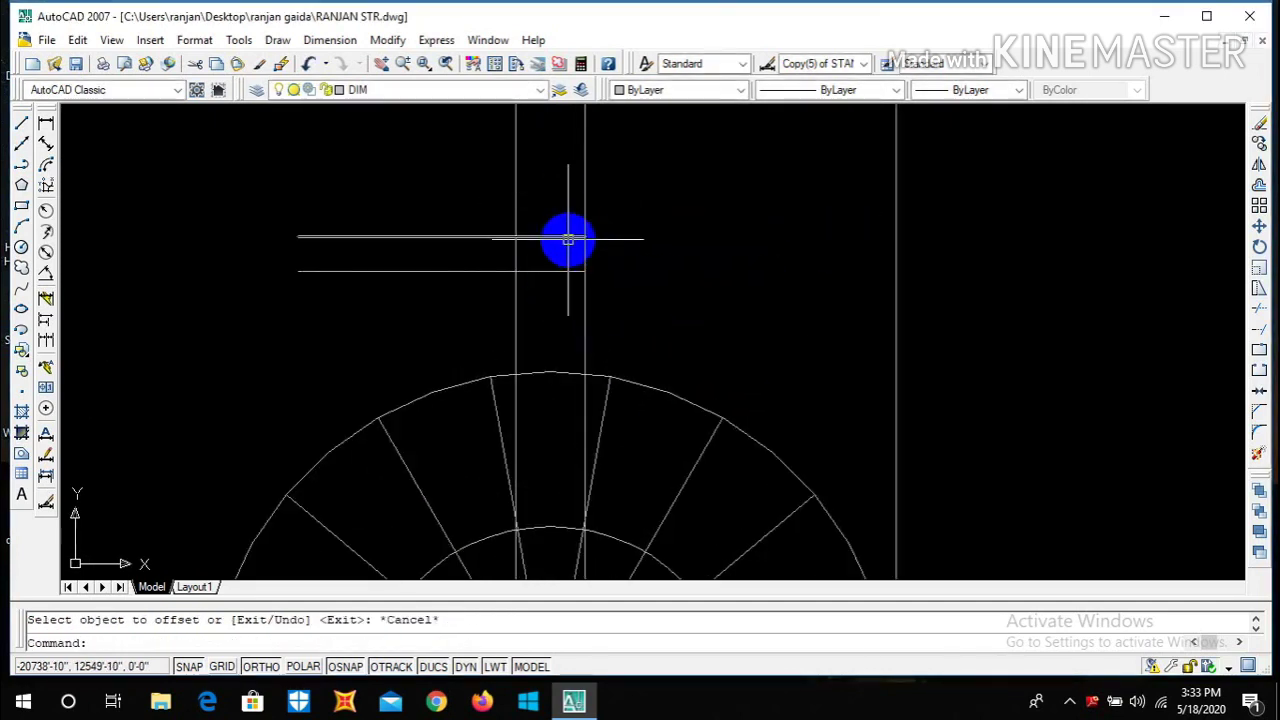
# - Extend the upper horizontal line to the vertical construction line at the outer circle's right edge
pyautogui.click(567, 237)
pyautogui.write('ex')
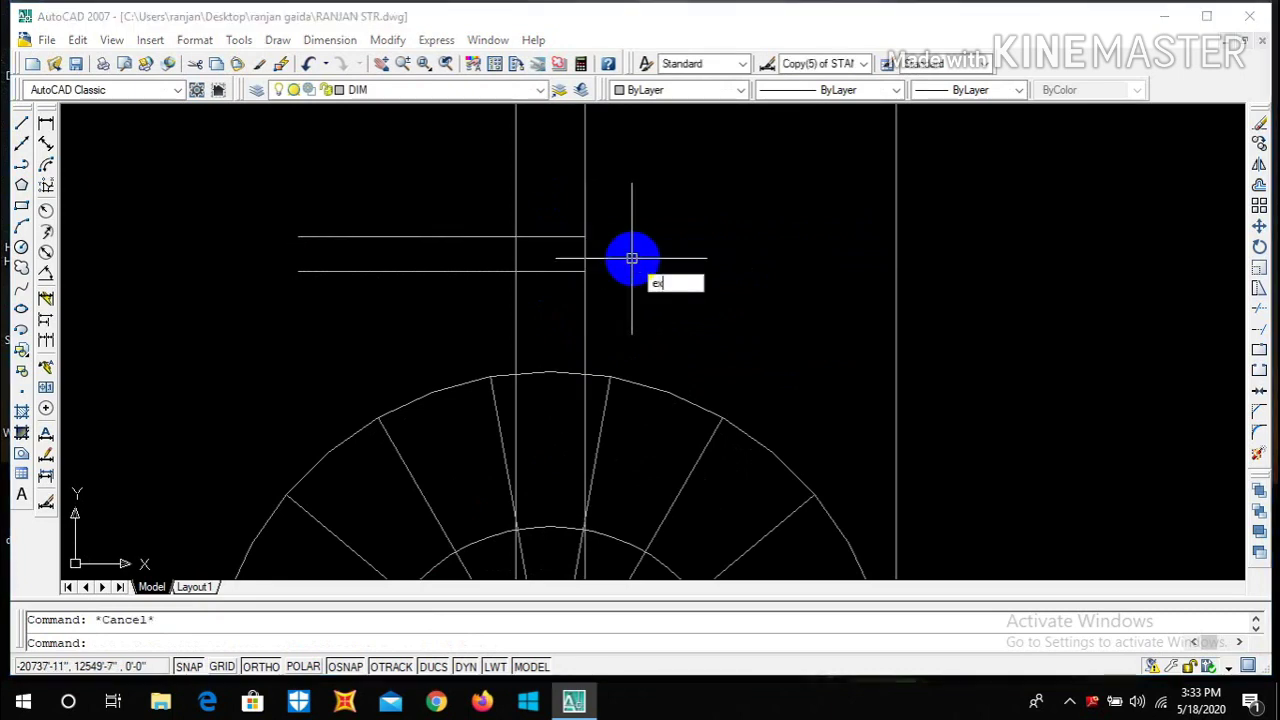
pyautogui.press('Return')
pyautogui.press('Return')
pyautogui.click(565, 250)
pyautogui.click(547, 217)
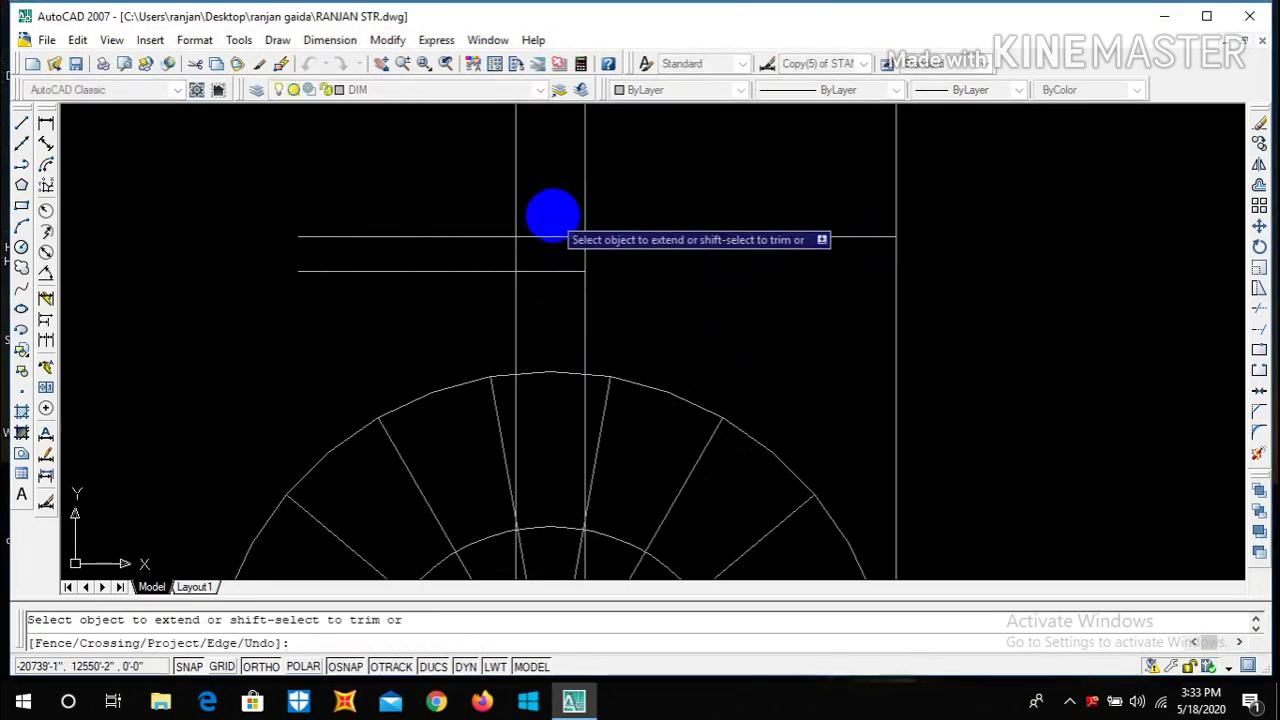
pyautogui.press('Escape')
# - Trim the upper horizontal line's segments to the left of the inner circle's right construction line
pyautogui.write('tr')
pyautogui.press('Return')
pyautogui.press('Return')
pyautogui.click(491, 249)
pyautogui.click(449, 189)
pyautogui.click(565, 250)
pyautogui.click(517, 194)
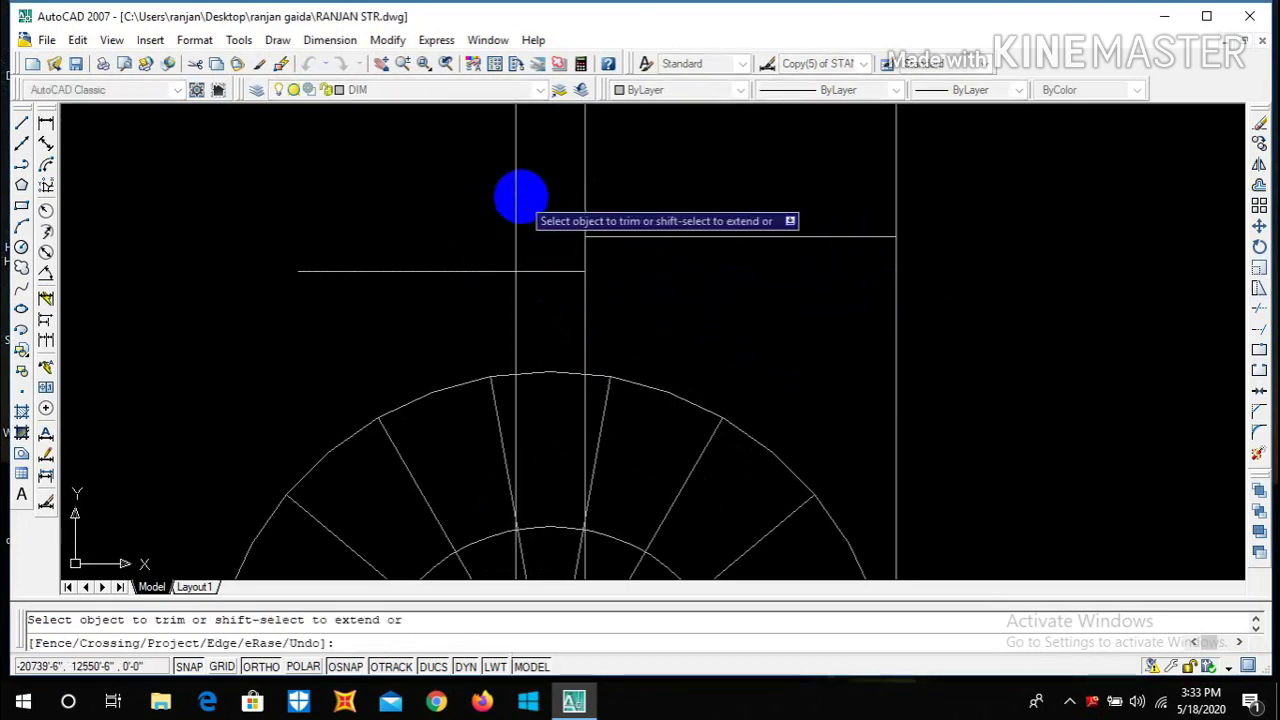
pyautogui.scroll(-2, 600, 297)
pyautogui.press('Escape')
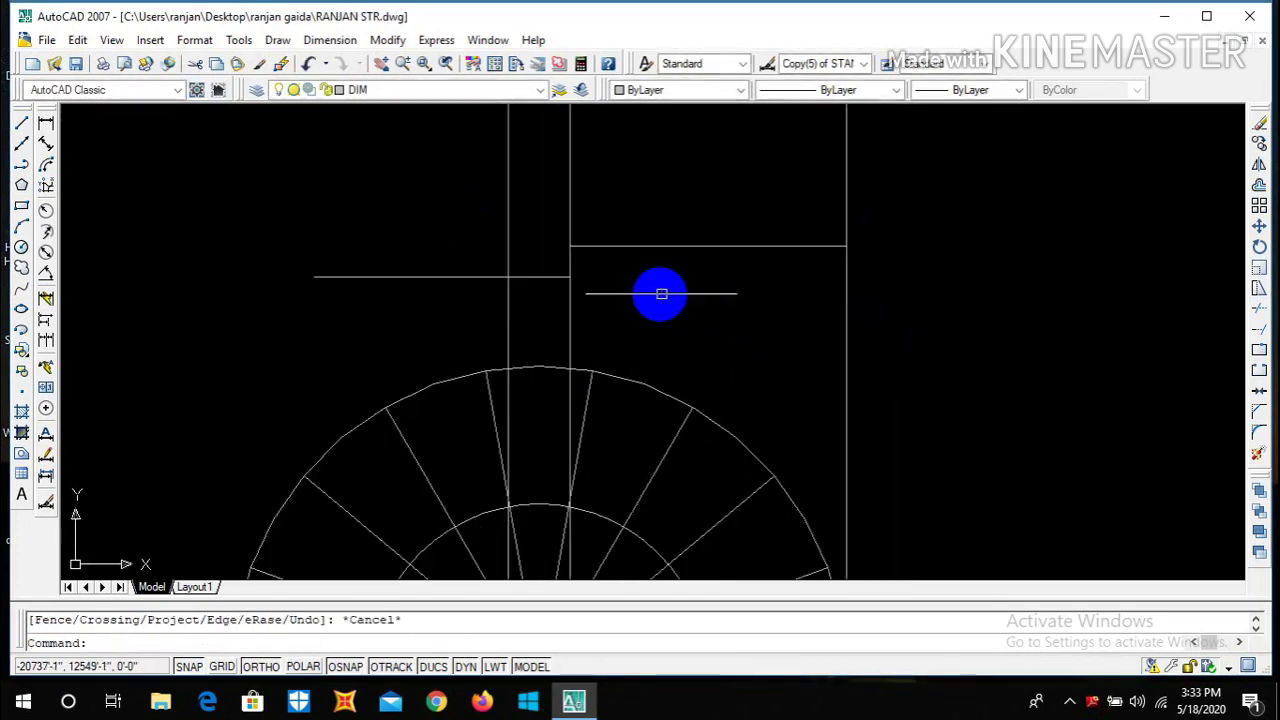
# - Offset the upper horizontal line 2" upward to form the first tread's thickness
pyautogui.write('o')
pyautogui.press('Return')
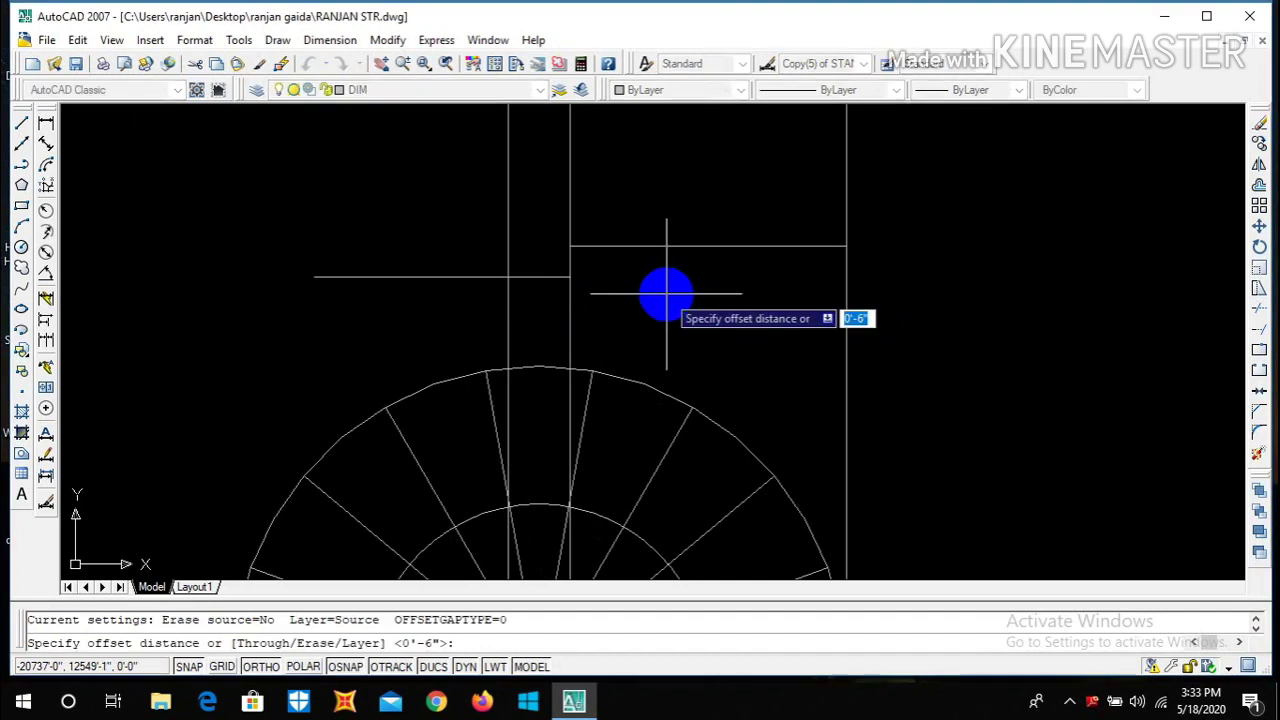
pyautogui.write('2')
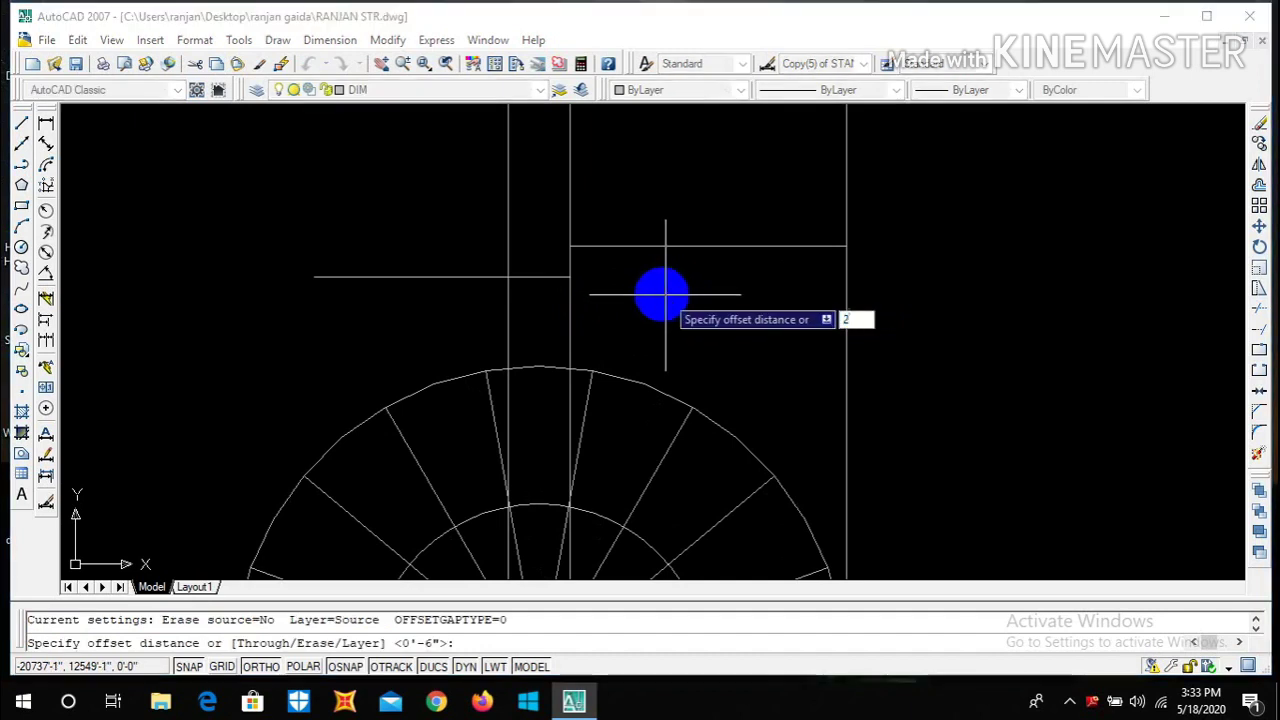
pyautogui.press('Return')
pyautogui.click(674, 245)
pyautogui.click(674, 229)
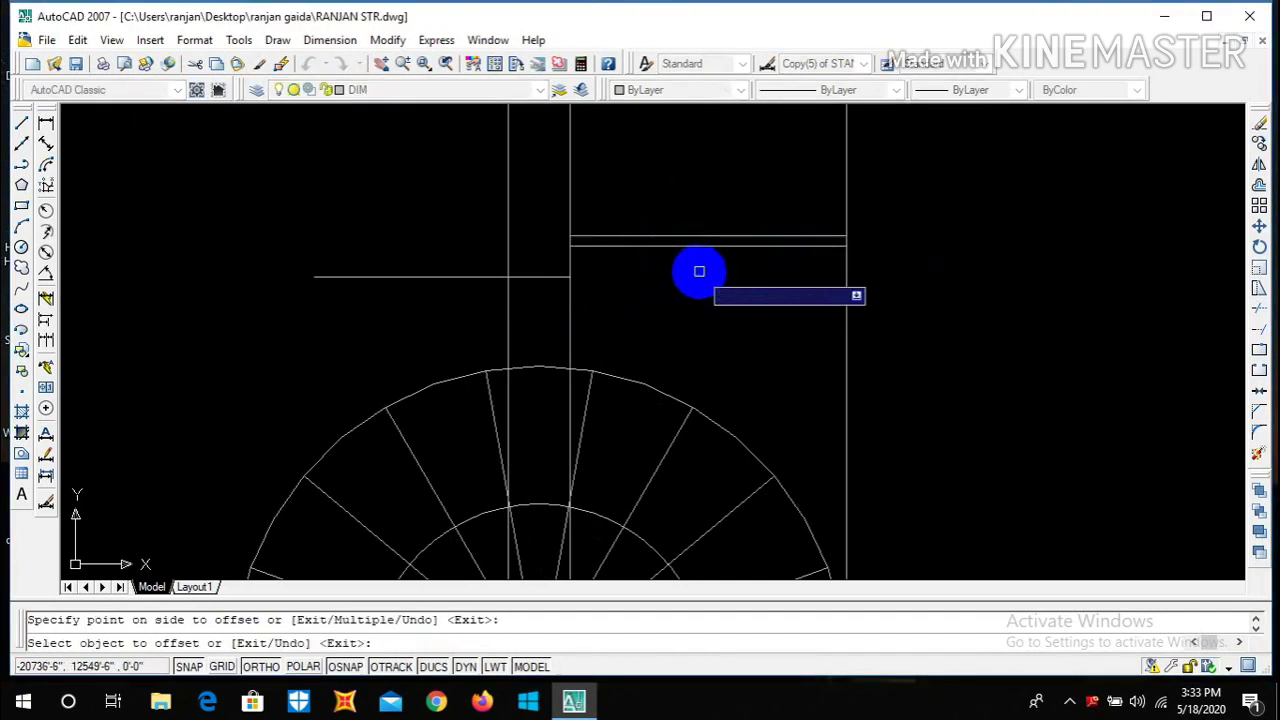
pyautogui.press('Escape')
# - Trim the outer vertical construction line above and below the two tread lines, leaving only the tread's end edge
pyautogui.write('tr')
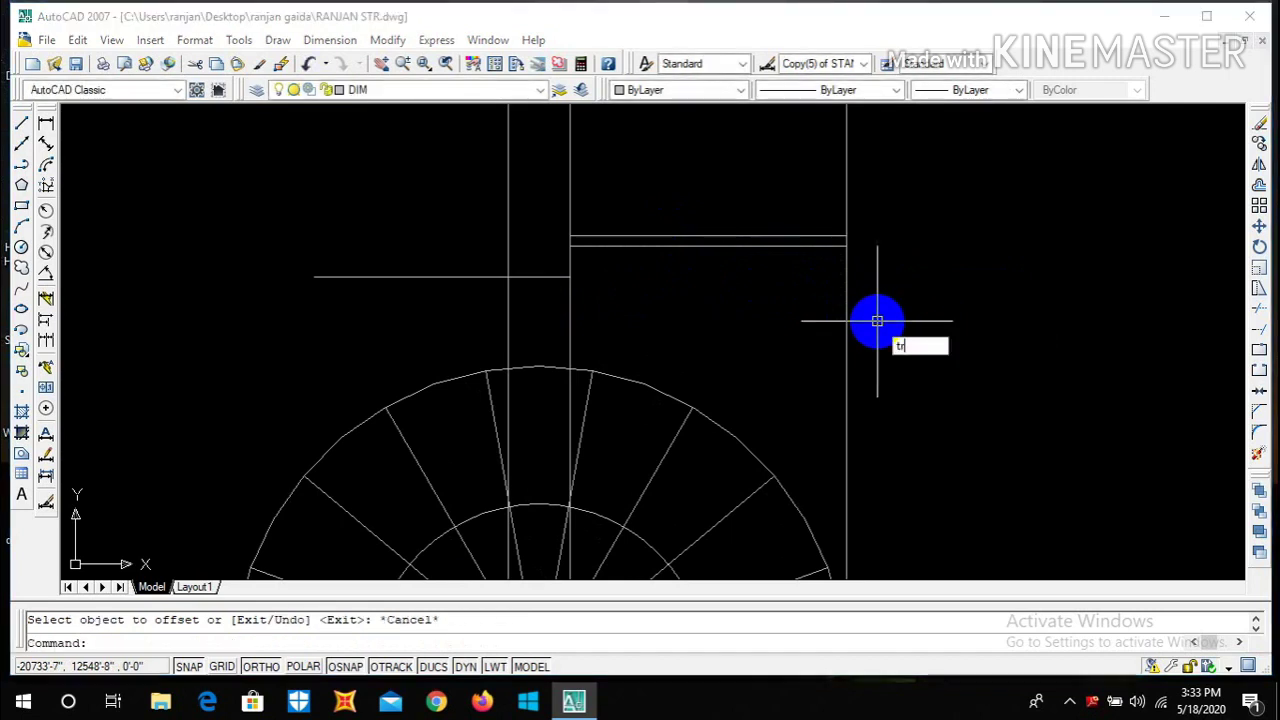
pyautogui.press('Return')
pyautogui.press('Return')
pyautogui.click(887, 180)
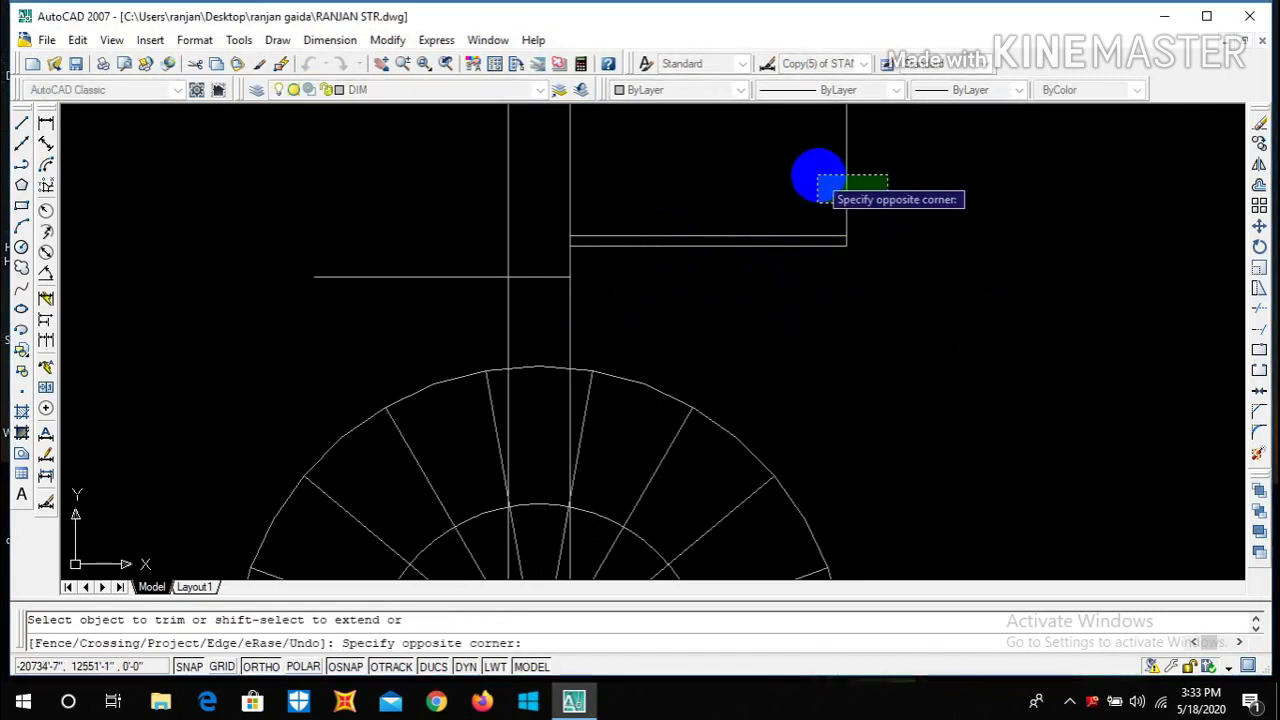
pyautogui.click(818, 186)
pyautogui.scroll(-2, 629, 286)
pyautogui.scroll(3, 654, 272)
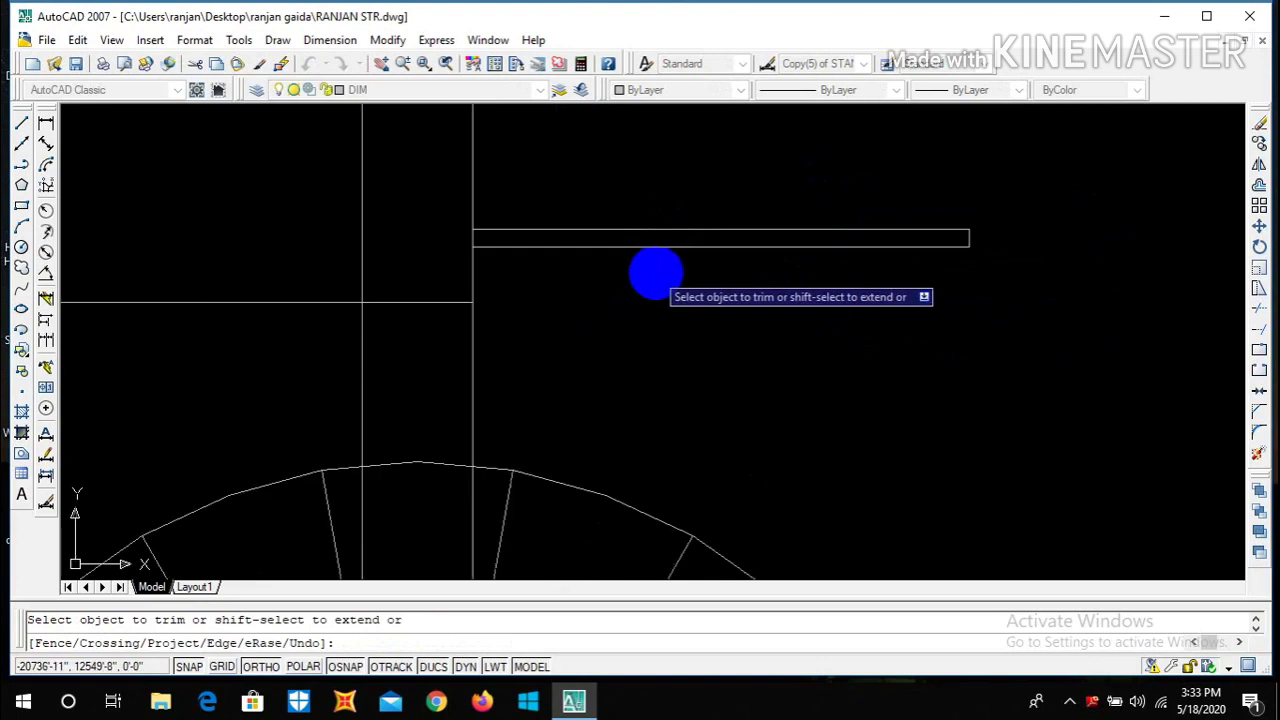
pyautogui.scroll(-3, 654, 272)
pyautogui.press('Escape')
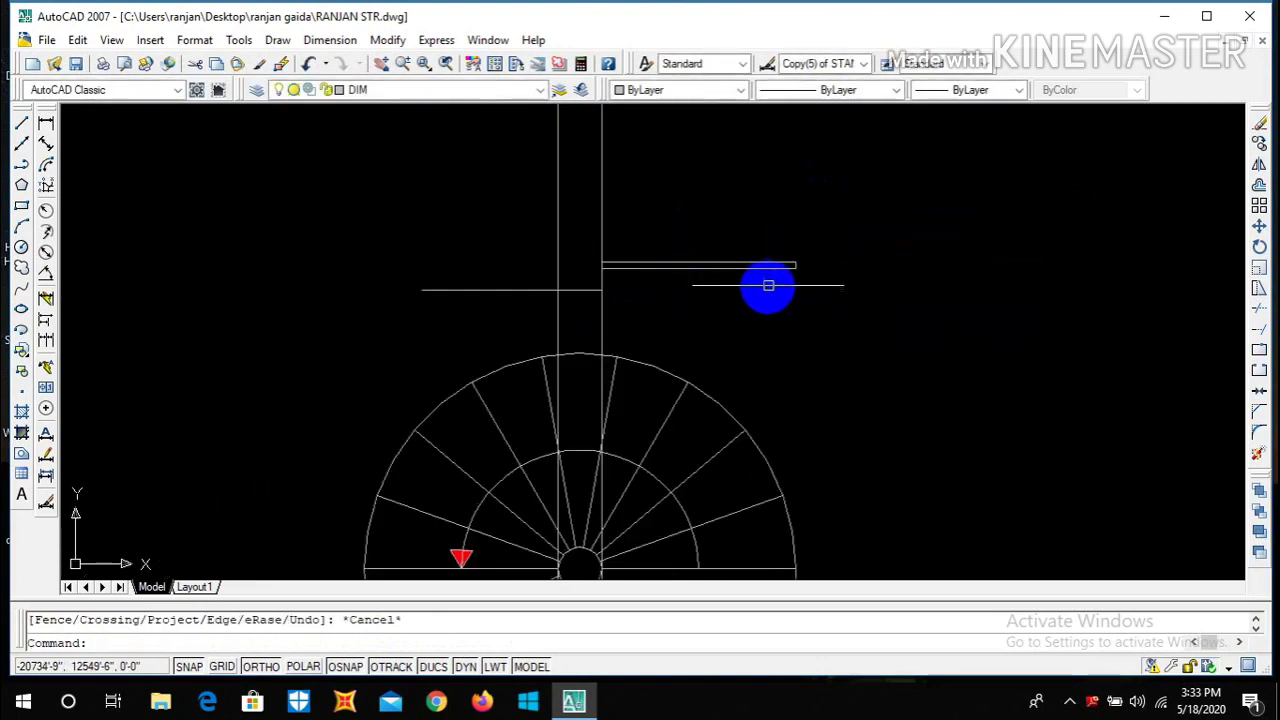
# - Draw vertical construction lines through the outer ends of the four riser lines in the plan's upper-right quarter
pyautogui.scroll(1, 771, 277)
pyautogui.scroll(-2, 620, 286)
pyautogui.scroll(2, 617, 287)
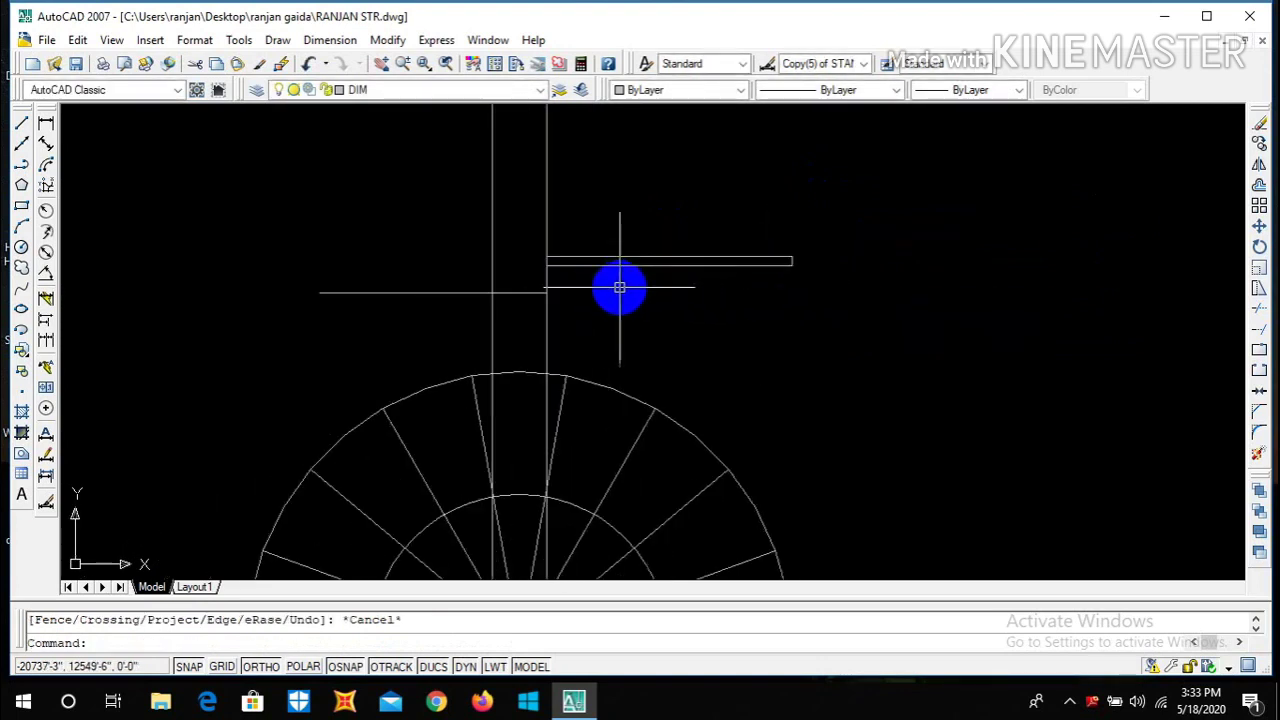
pyautogui.scroll(-2, 648, 290)
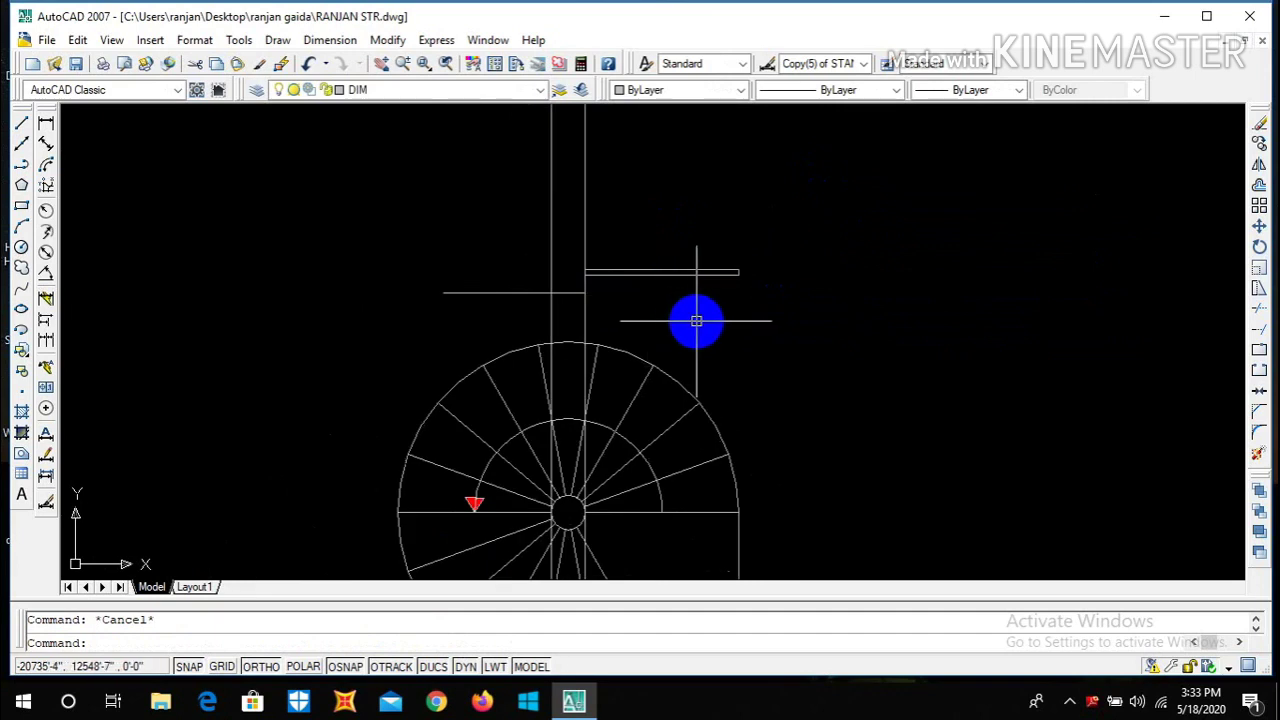
pyautogui.write('xl')
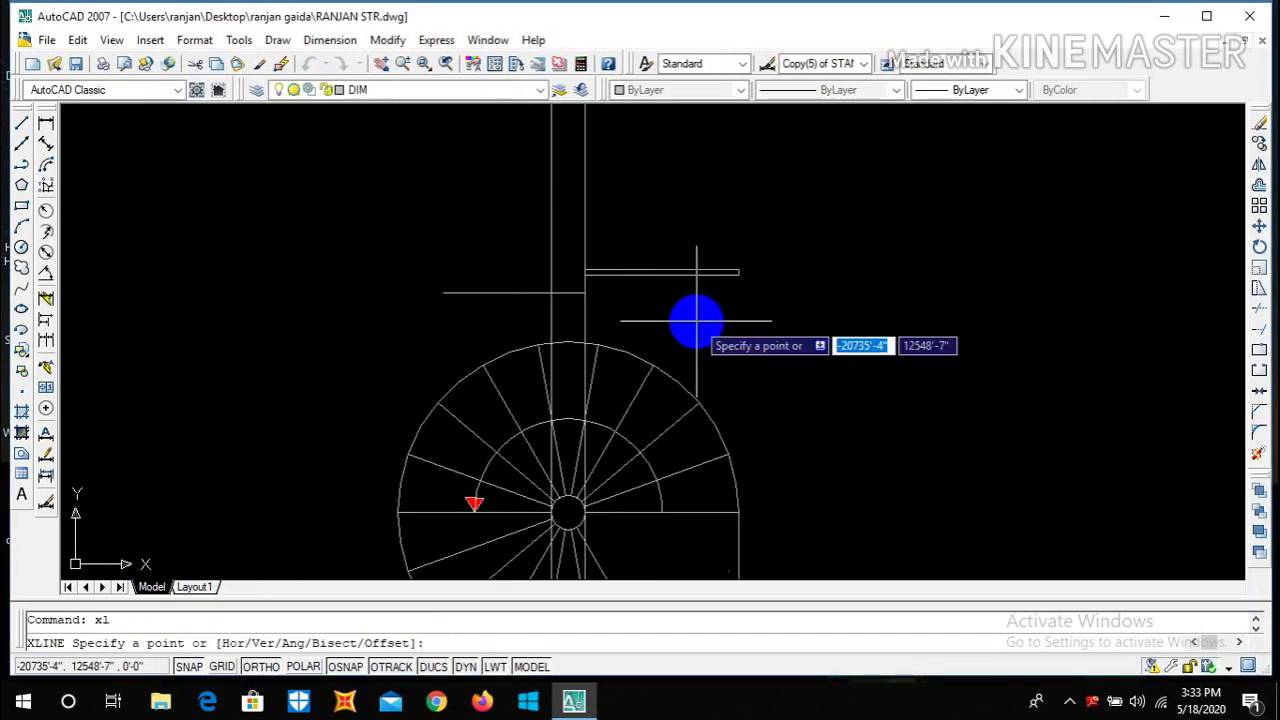
pyautogui.press('Return')
pyautogui.write('v')
pyautogui.press('Return')
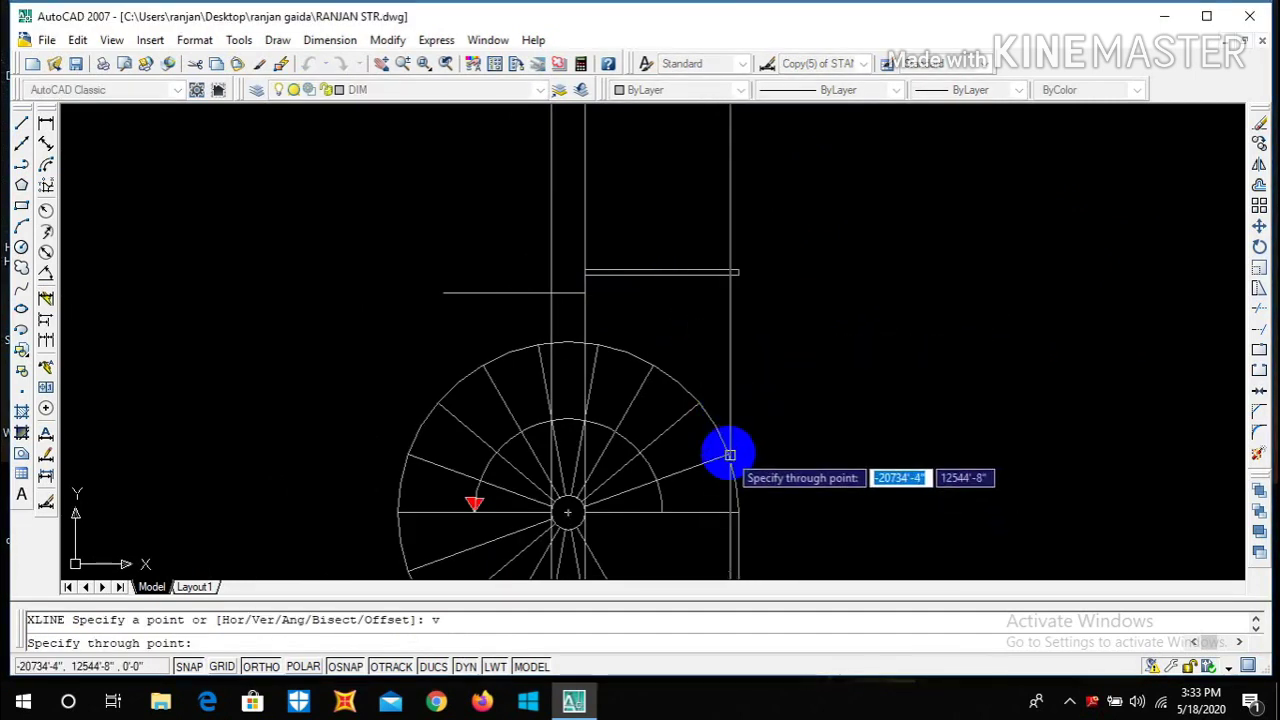
pyautogui.click(728, 452)
pyautogui.click(699, 402)
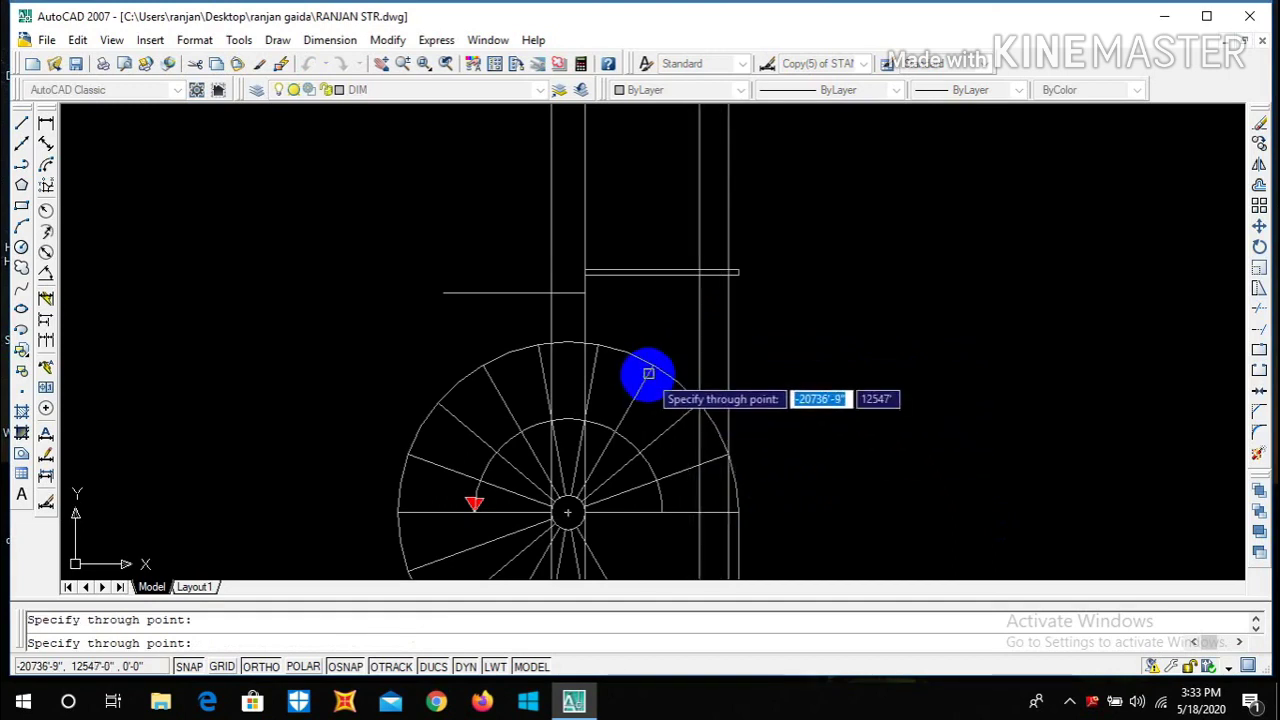
pyautogui.click(653, 365)
pyautogui.click(597, 345)
pyautogui.press('Escape')
# - Offset the first tread's upper line 6" upward to mark the base of the next tread
pyautogui.scroll(-2, 791, 323)
pyautogui.scroll(3, 772, 295)
pyautogui.scroll(2, 772, 295)
pyautogui.click(768, 361)
pyautogui.click(743, 302)
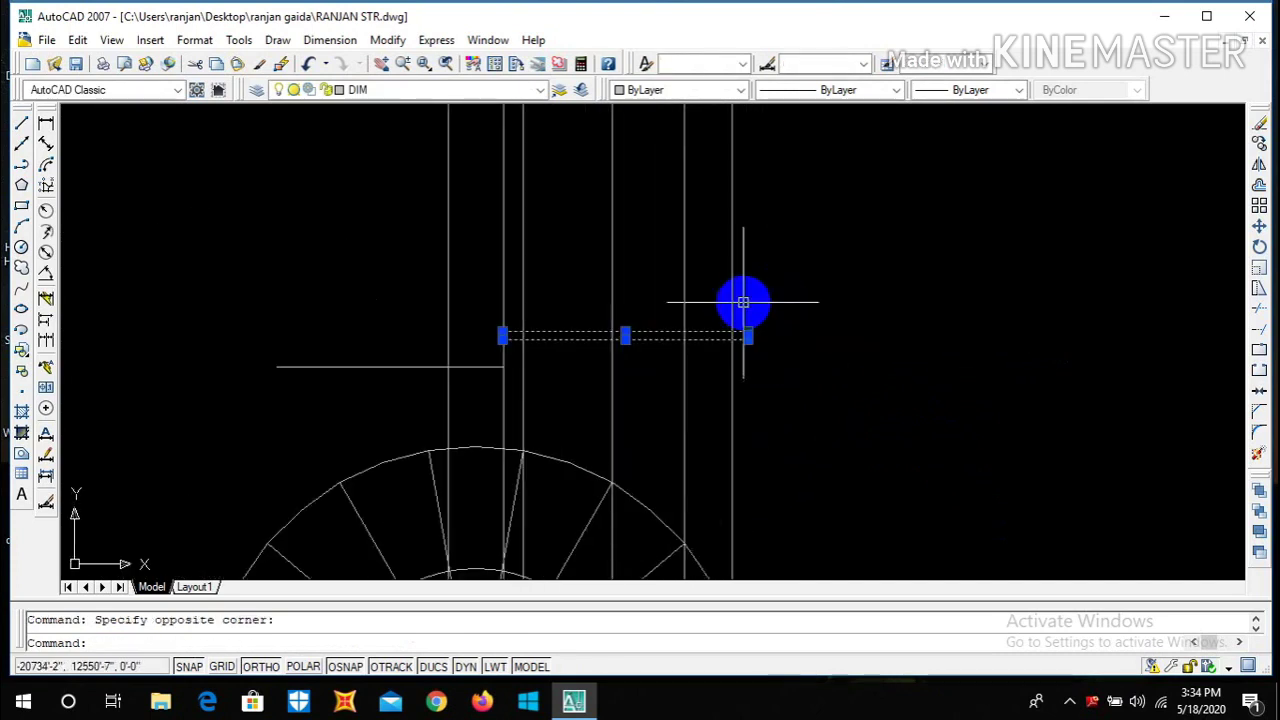
pyautogui.write('o')
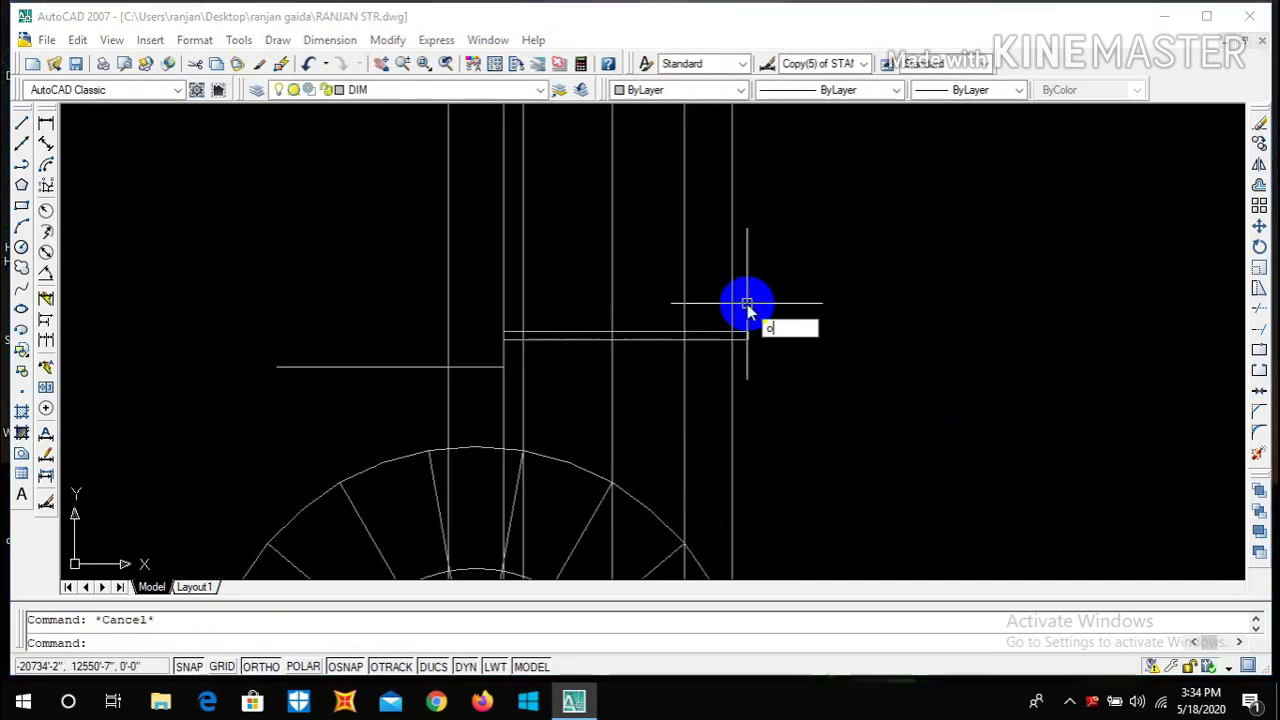
pyautogui.press('Return')
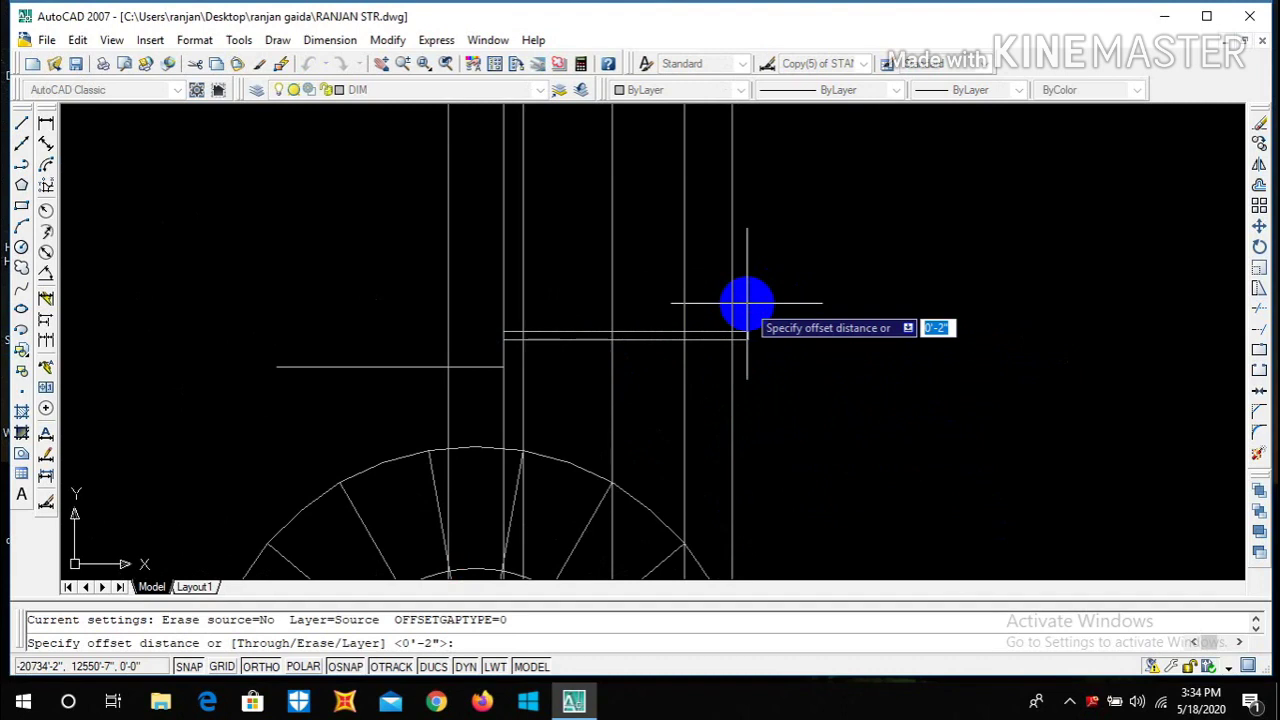
pyautogui.write('6')
pyautogui.press('Return')
pyautogui.scroll(2, 700, 334)
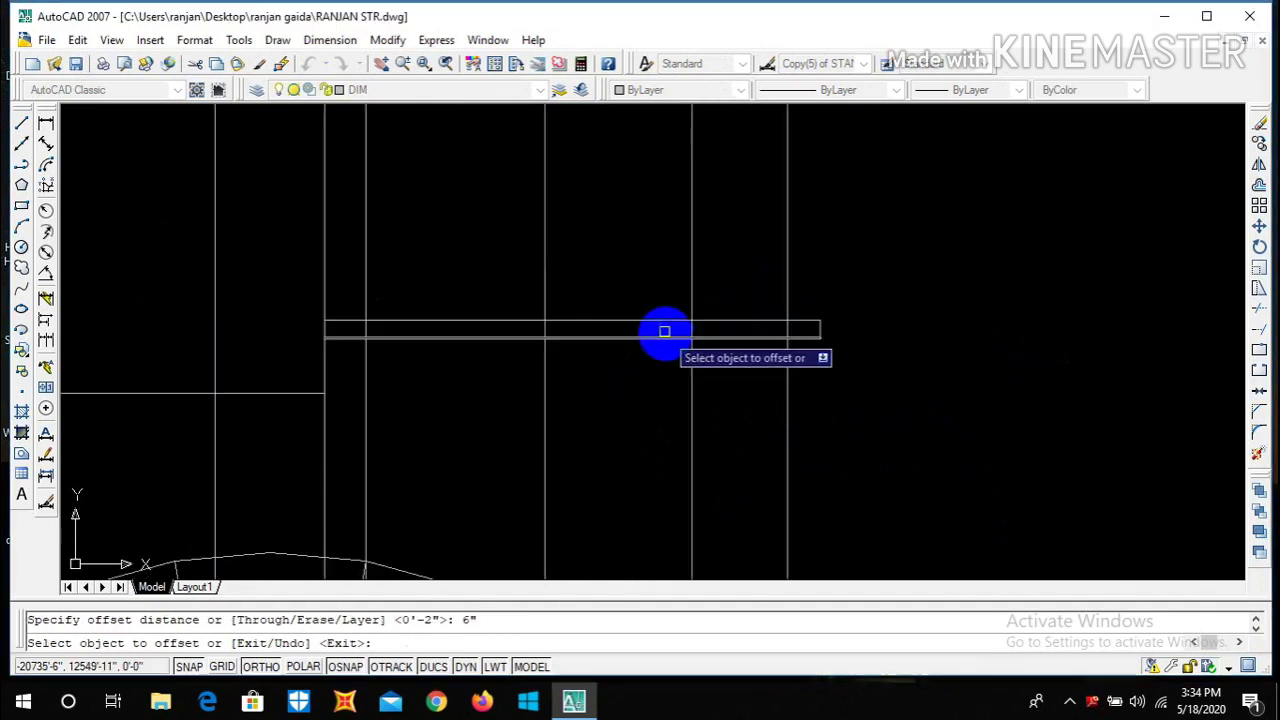
pyautogui.click(660, 320)
pyautogui.click(667, 238)
pyautogui.press('Escape')
# - Copy the first tread straight up so its lower edge sits on the 6" offset line
pyautogui.scroll(-1, 803, 337)
pyautogui.scroll(2, 821, 348)
pyautogui.click(820, 349)
pyautogui.click(761, 249)
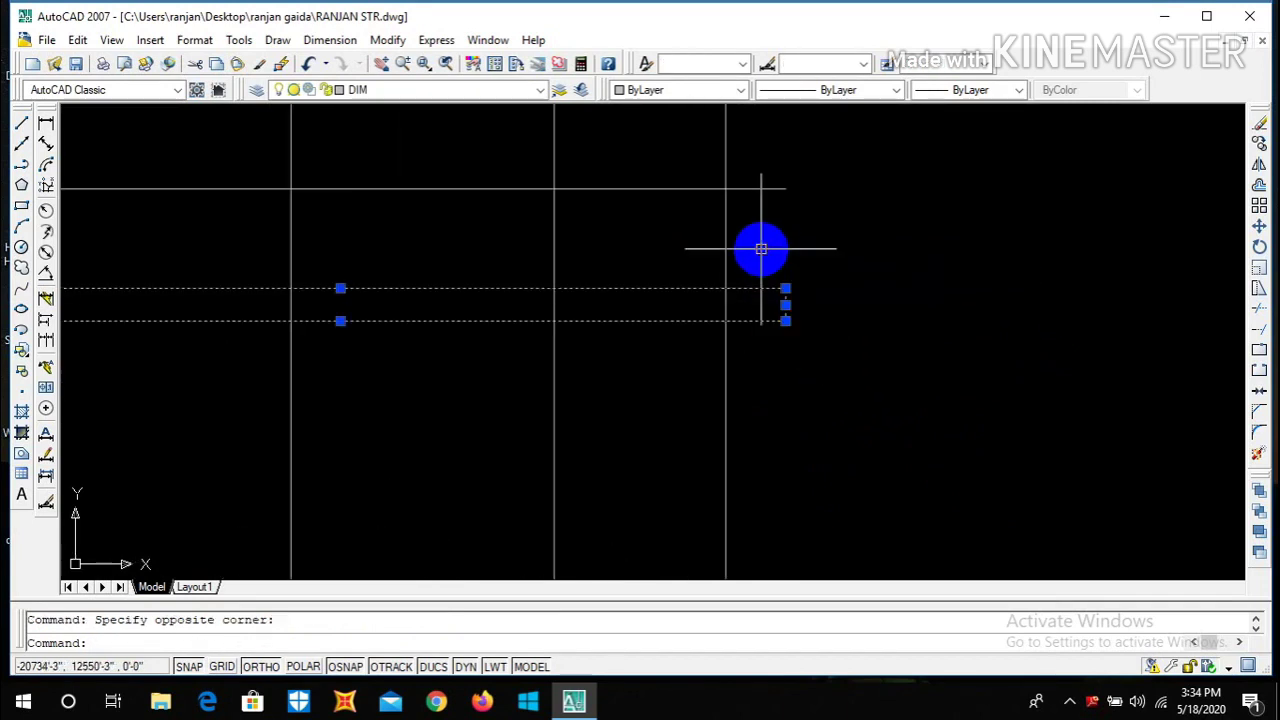
pyautogui.write('co')
pyautogui.press('Return')
pyautogui.click(726, 320)
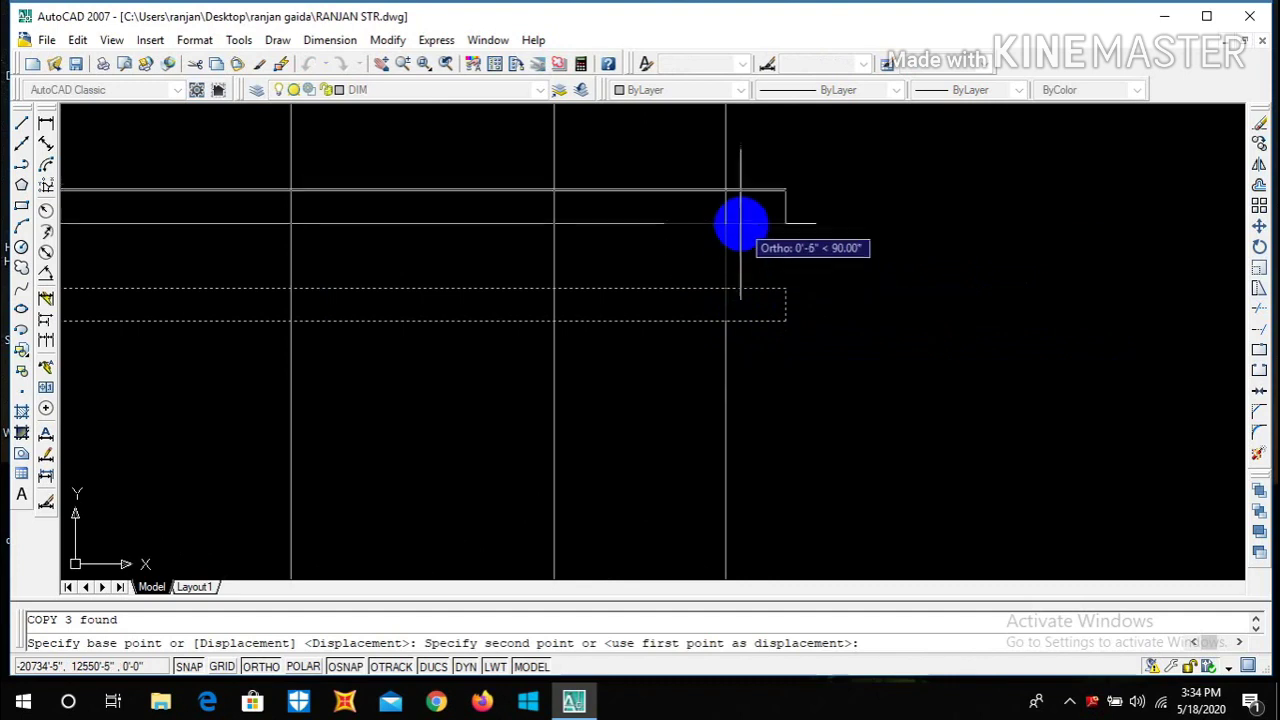
pyautogui.click(725, 198)
pyautogui.scroll(-2, 727, 258)
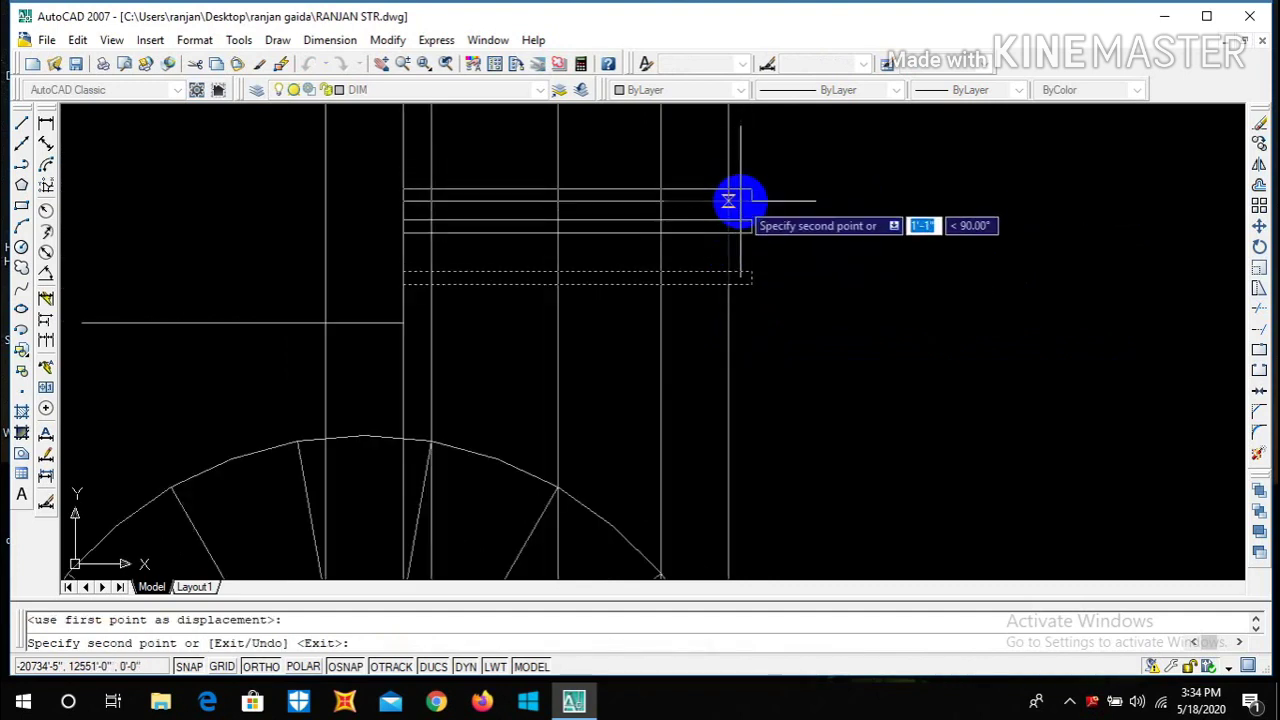
pyautogui.press('Escape')
# - Copy the second tread straight up three times at the same spacing, making a stack of five treads
pyautogui.scroll(3, 755, 215)
pyautogui.click(757, 251)
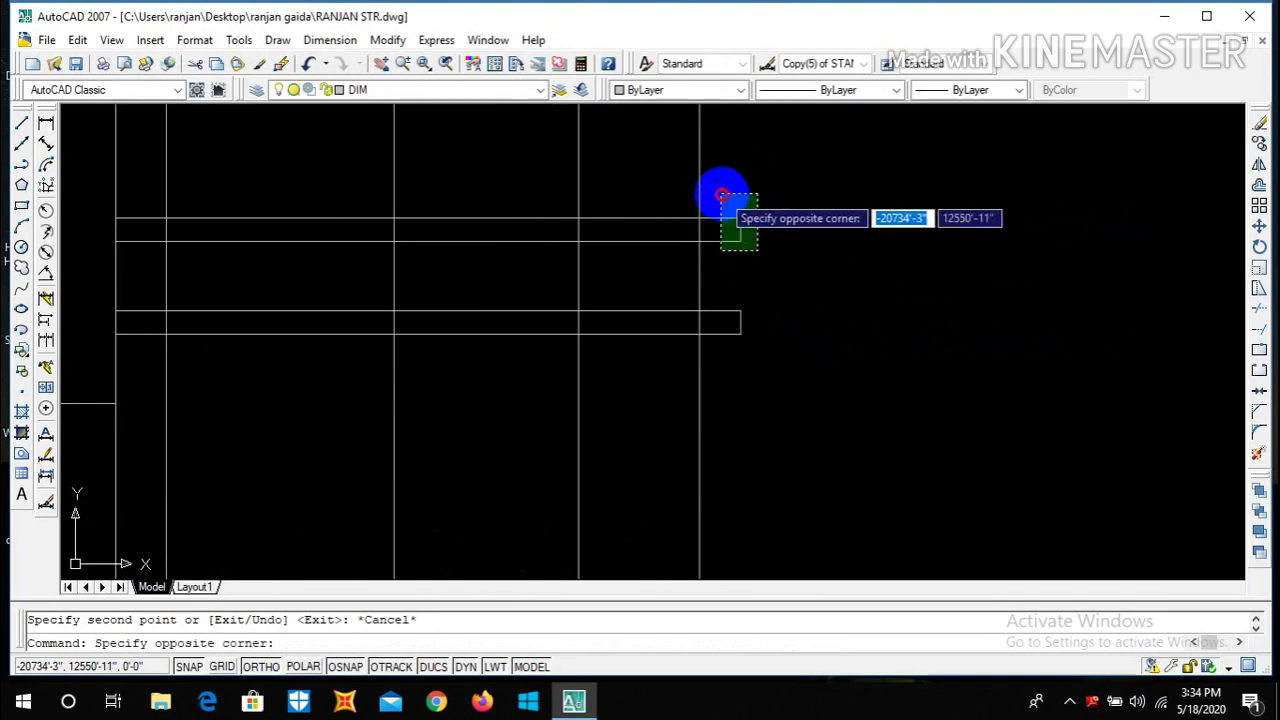
pyautogui.click(721, 195)
pyautogui.write('co')
pyautogui.press('Return')
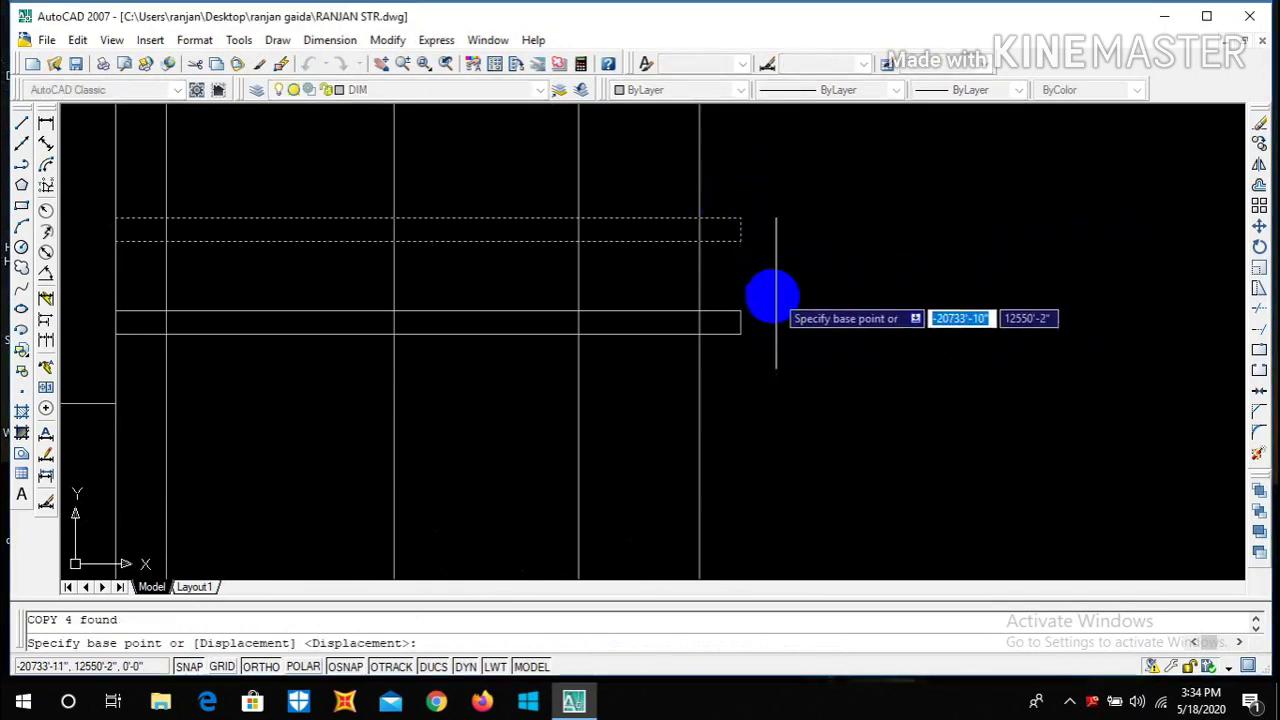
pyautogui.click(699, 311)
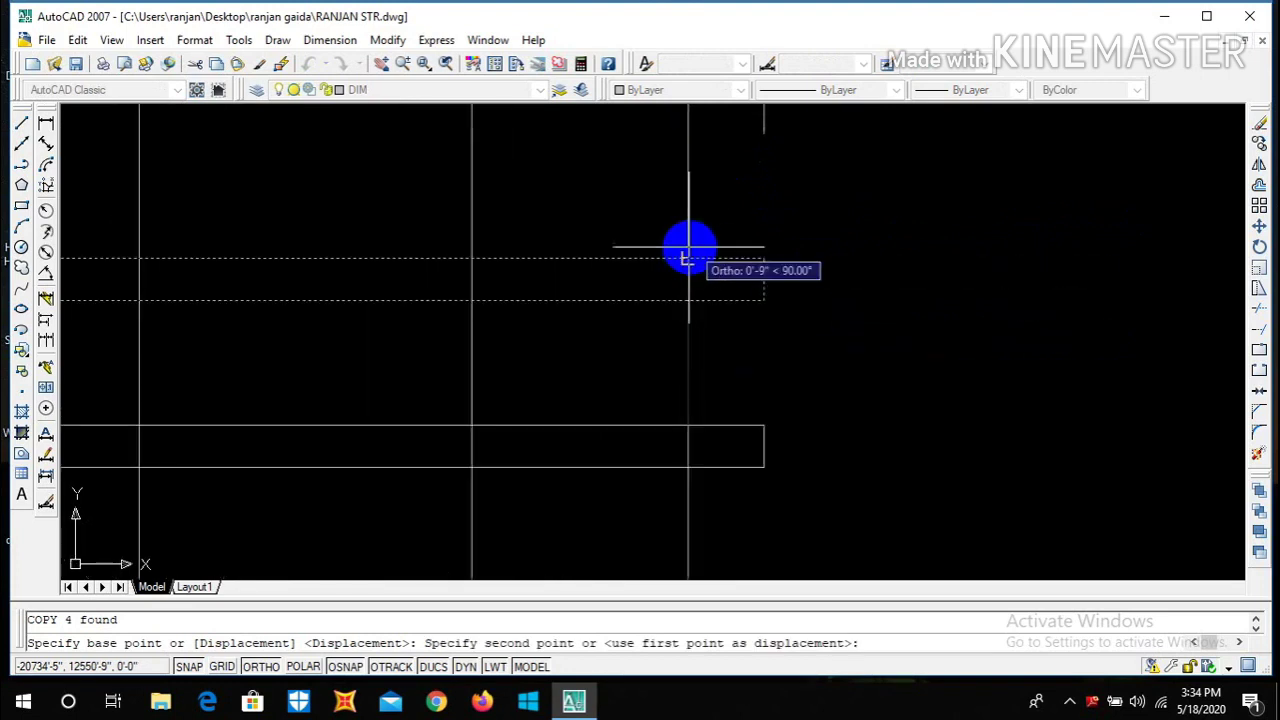
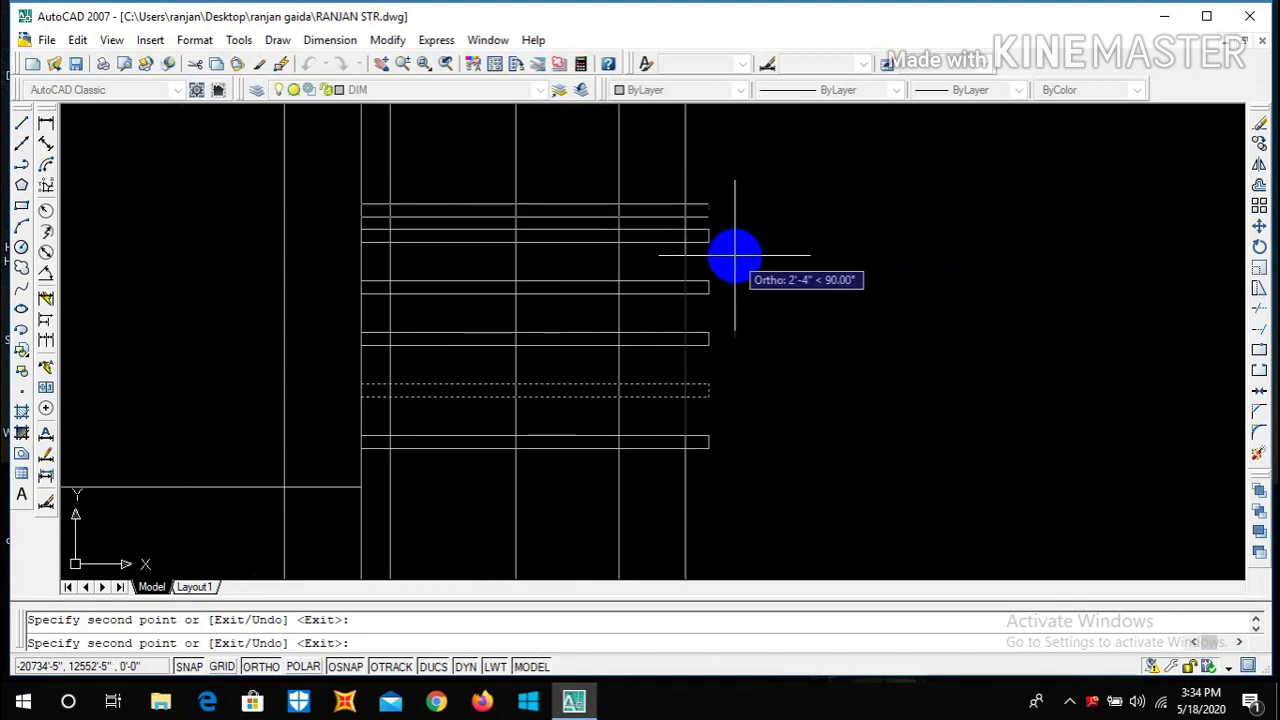
pyautogui.press('Escape')
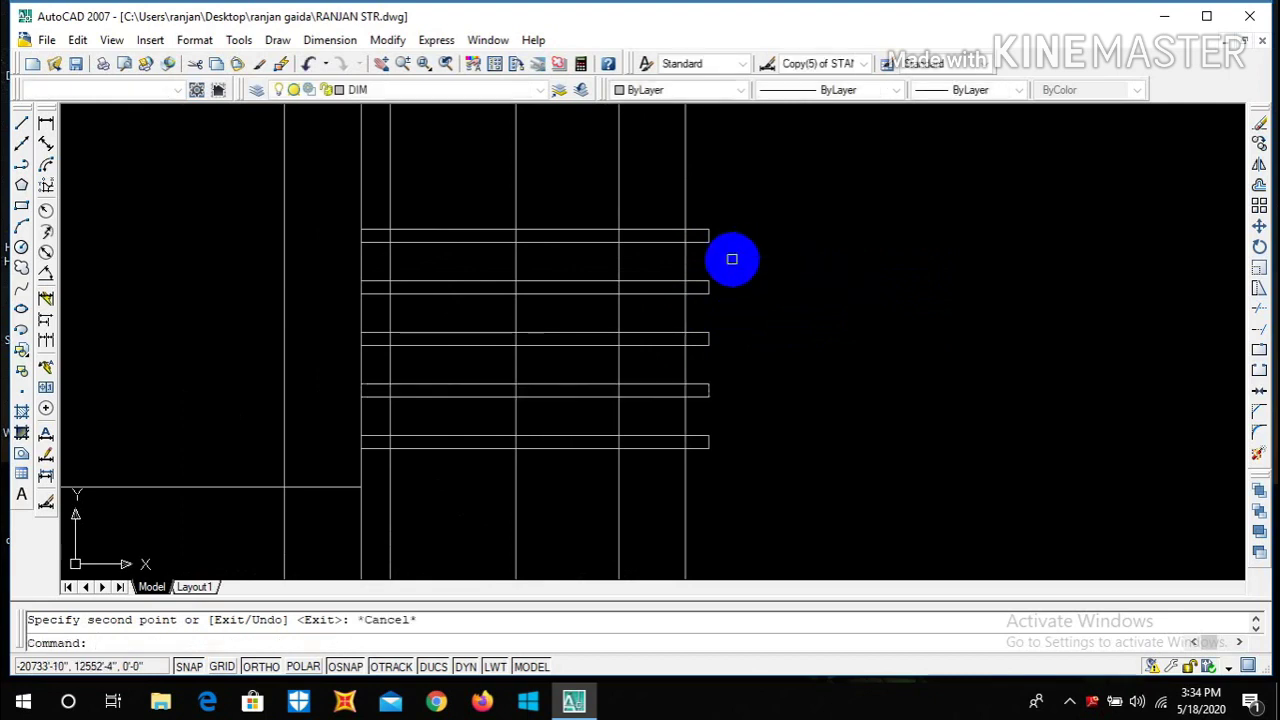
# - Trim the second tread's edges back to the outermost construction line, along with that line's segments around the tread
pyautogui.scroll(-2, 731, 260)
pyautogui.scroll(3, 686, 289)
pyautogui.write('tr')
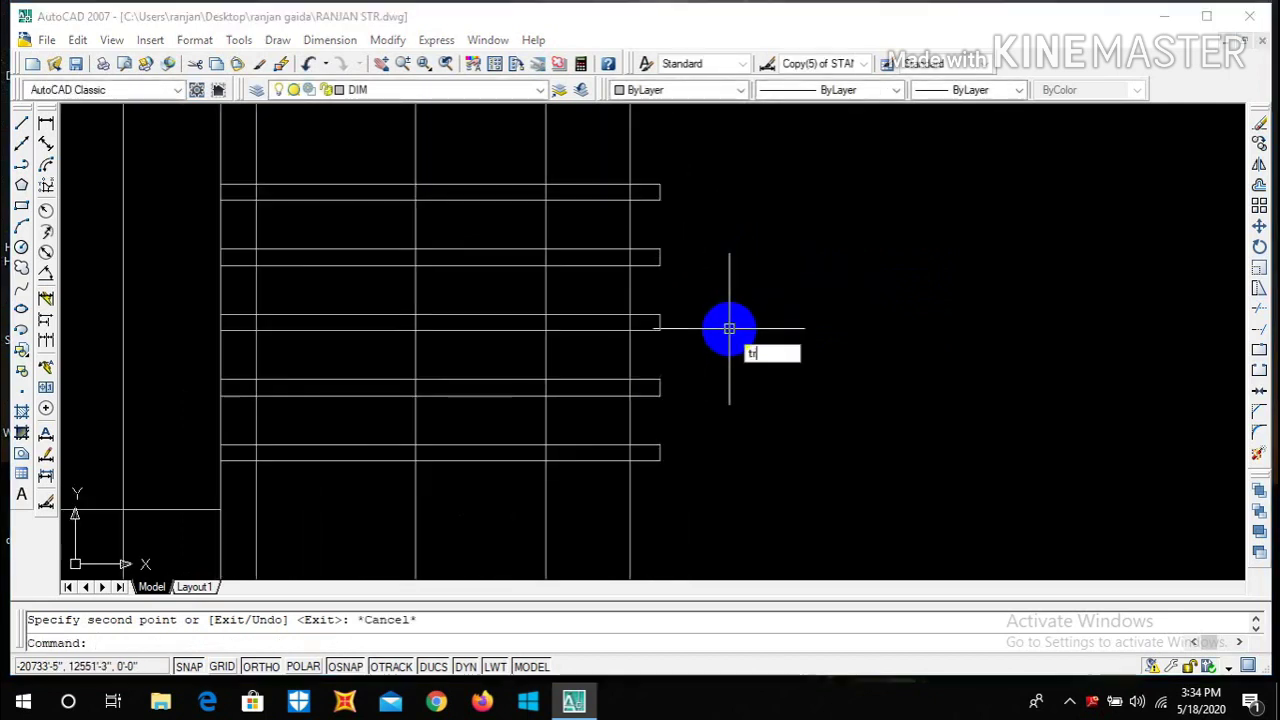
pyautogui.press('Return')
pyautogui.press('Return')
pyautogui.scroll(-2, 689, 349)
pyautogui.scroll(2, 669, 414)
pyautogui.scroll(-2, 674, 355)
pyautogui.scroll(3, 670, 352)
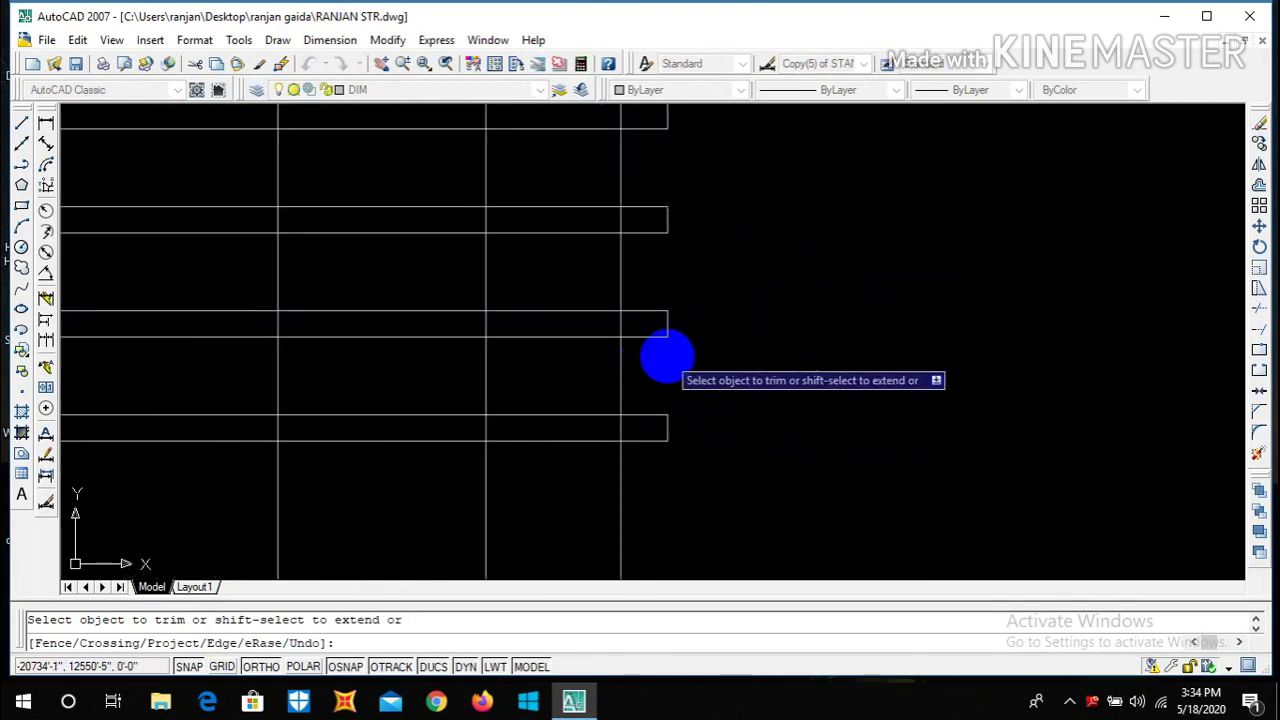
pyautogui.click(661, 357)
pyautogui.click(640, 290)
pyautogui.click(623, 380)
pyautogui.click(643, 282)
pyautogui.click(643, 280)
pyautogui.click(596, 254)
pyautogui.scroll(-3, 651, 346)
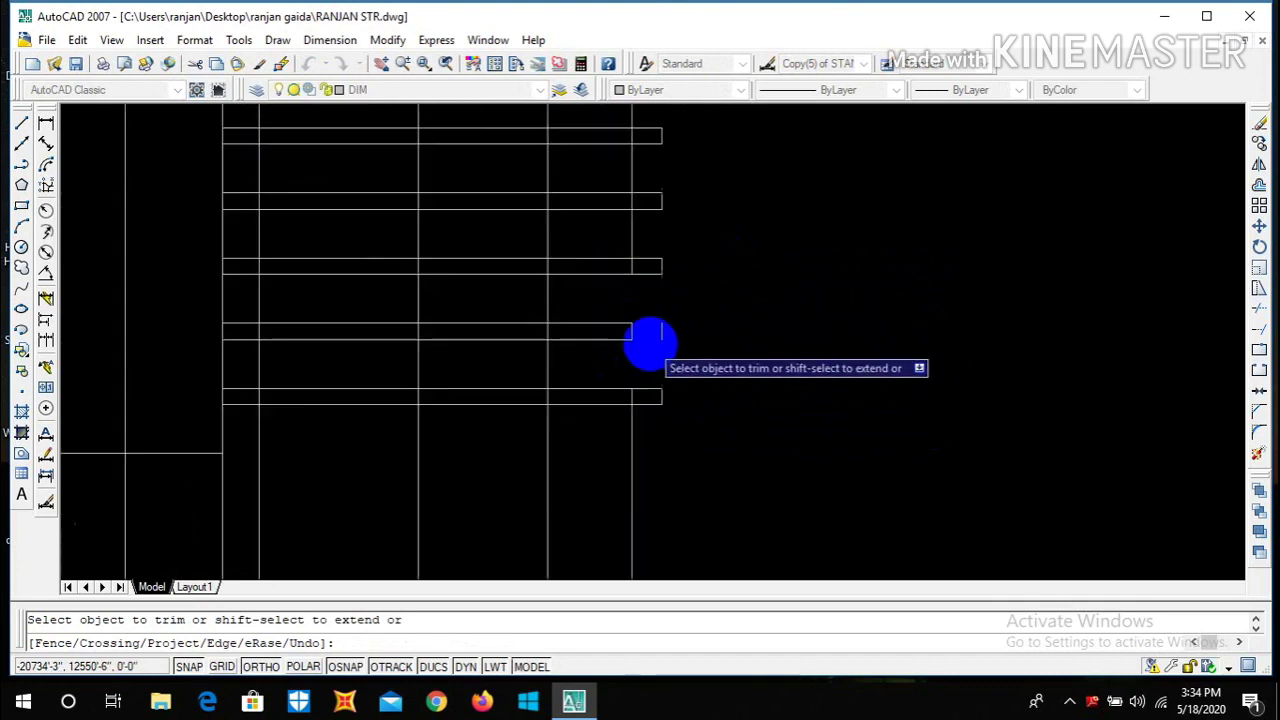
# - Trim the third and fourth treads back to their matching construction lines, each one line closer to the pole
pyautogui.scroll(4, 569, 363)
pyautogui.click(571, 243)
pyautogui.click(517, 234)
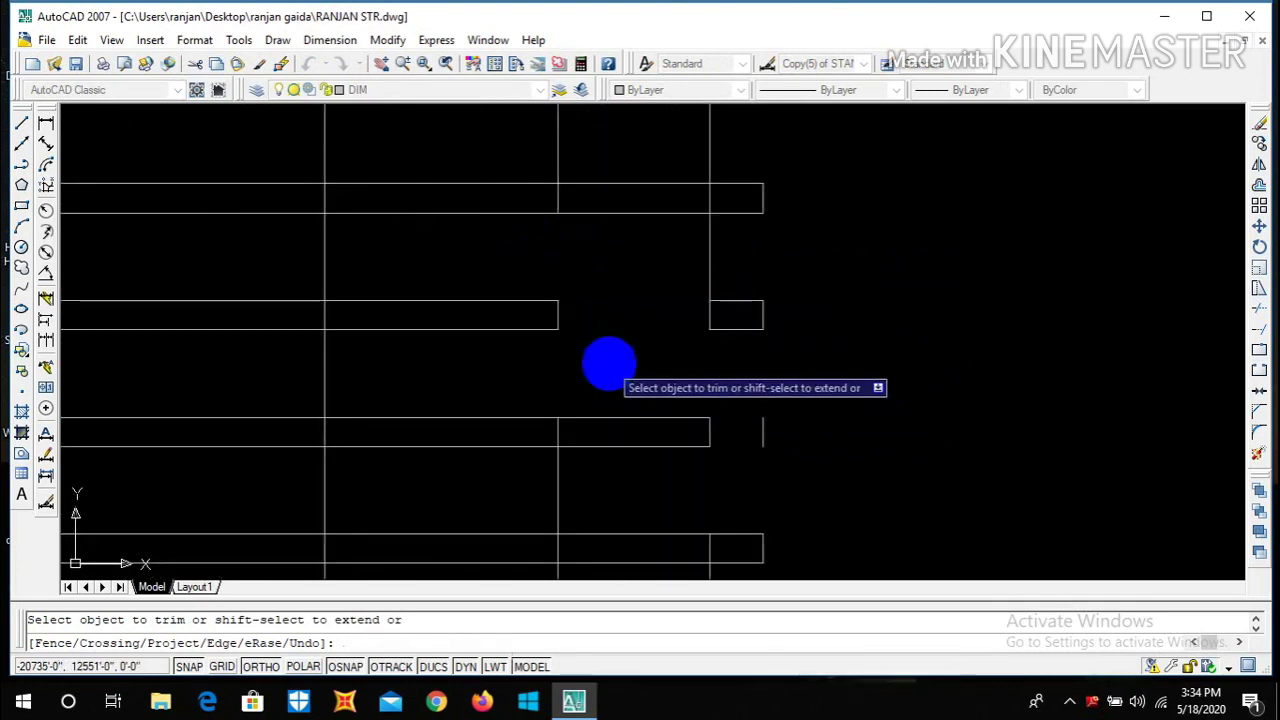
pyautogui.scroll(-3, 606, 363)
pyautogui.scroll(2, 557, 337)
pyautogui.click(503, 345)
pyautogui.click(463, 337)
pyautogui.click(531, 277)
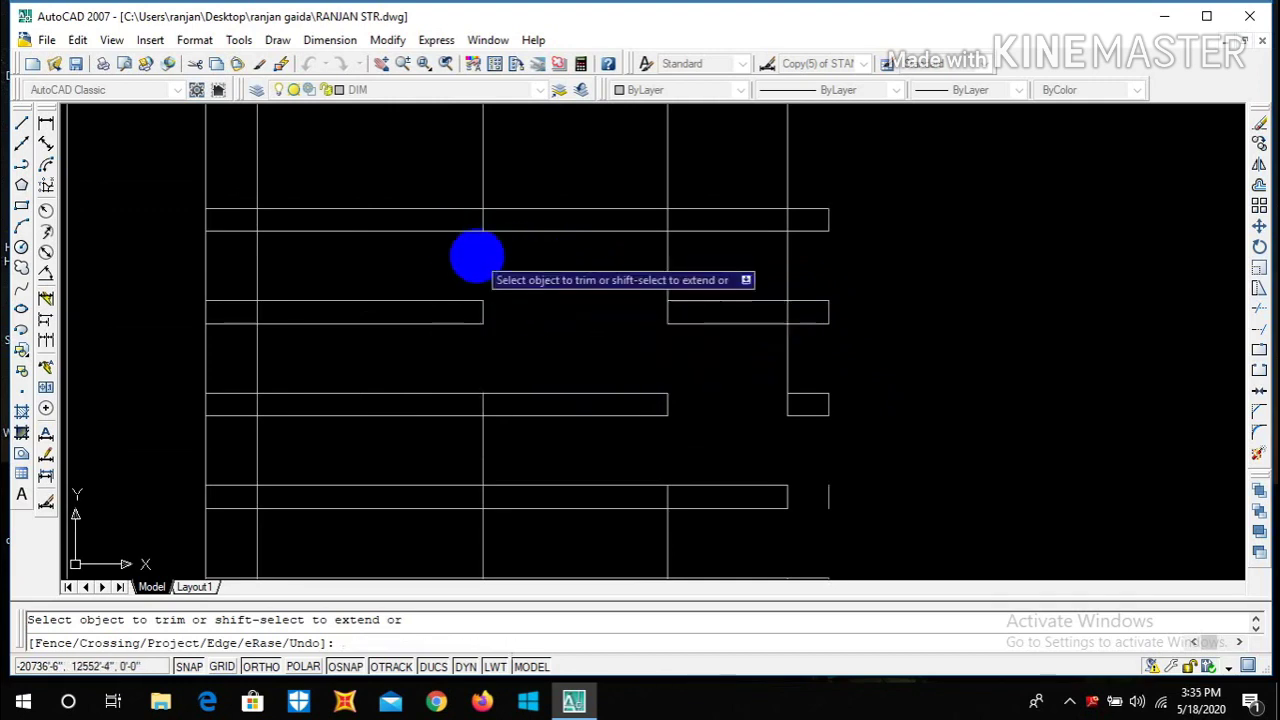
# - Trim the fifth tread back to the construction line nearest the pole, including that line's excess above it
pyautogui.scroll(-2, 549, 257)
pyautogui.scroll(3, 386, 269)
pyautogui.click(404, 267)
pyautogui.click(425, 195)
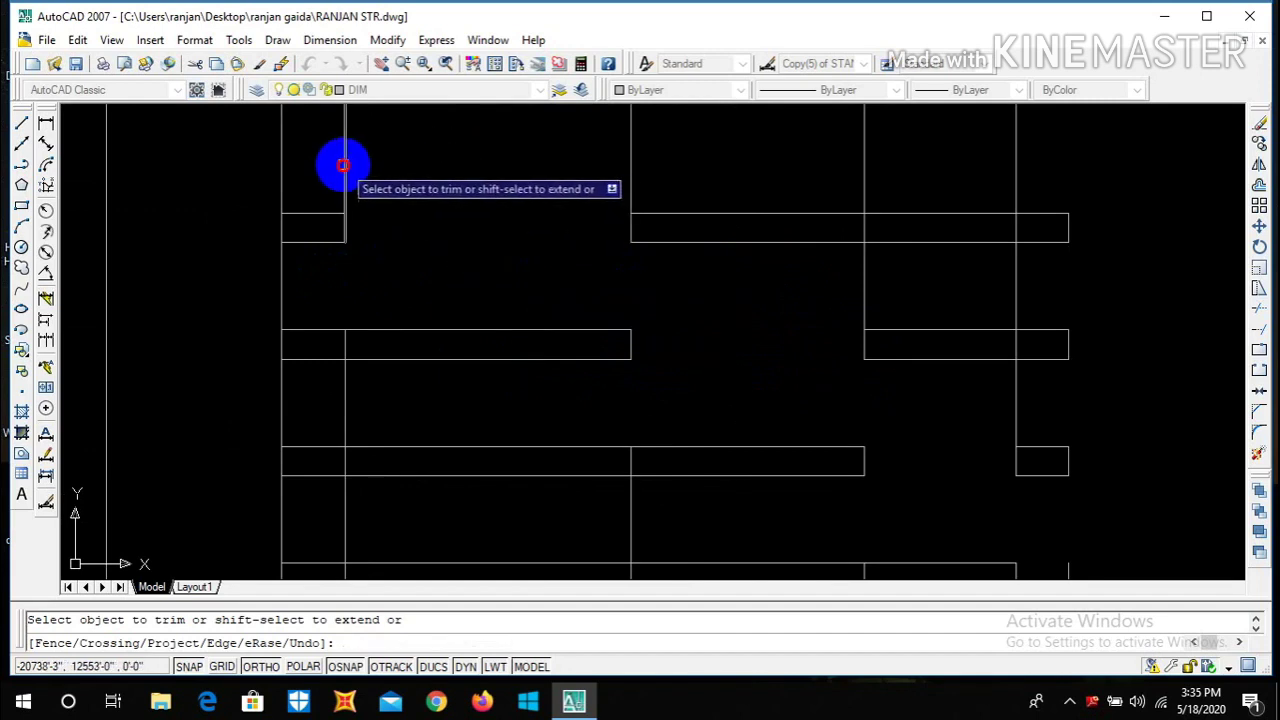
pyautogui.scroll(-3, 651, 294)
pyautogui.press('Escape')
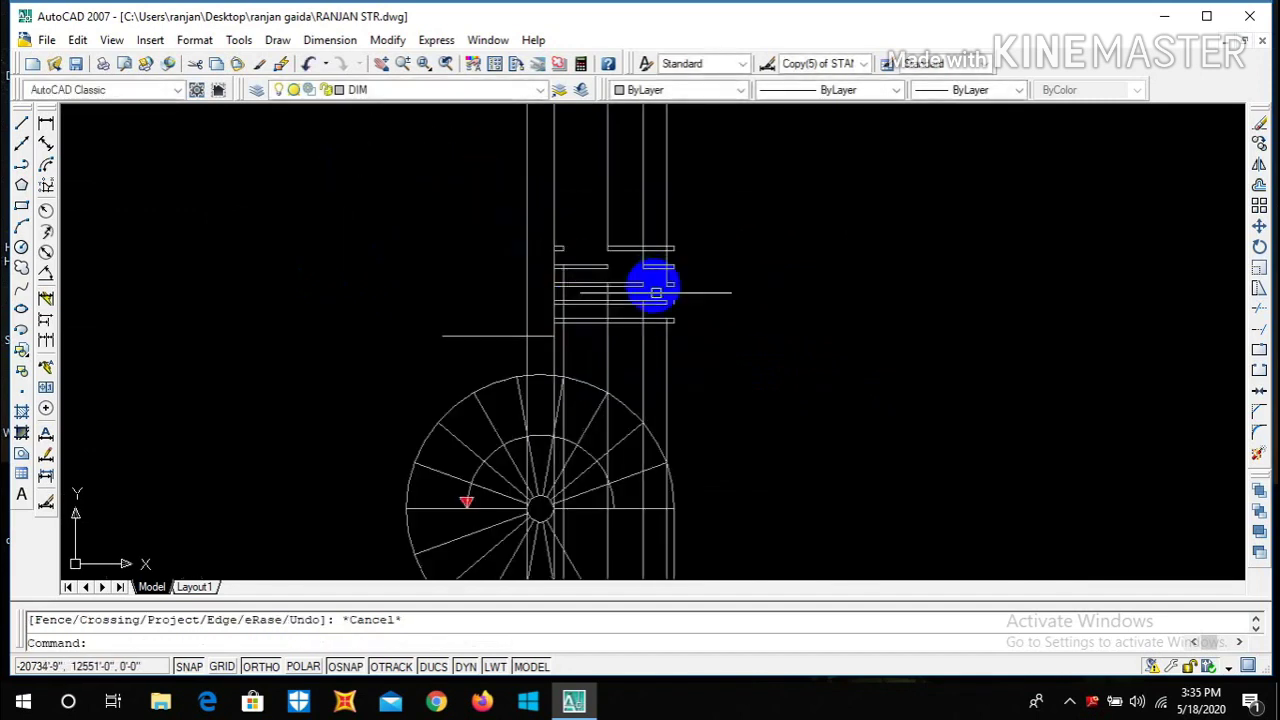
# - Erase the leftover construction line pieces below and above the five treads, keeping the two pole lines
pyautogui.scroll(2, 680, 360)
pyautogui.click(695, 362)
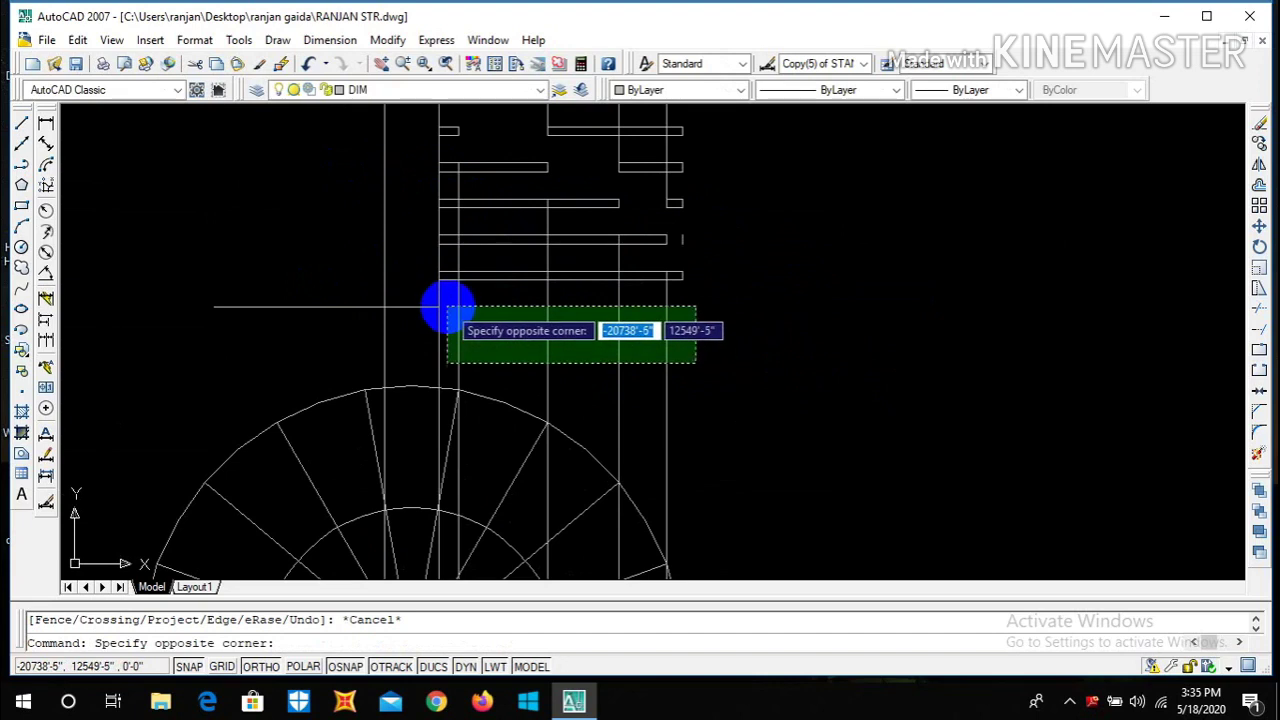
pyautogui.click(449, 307)
pyautogui.press('Delete')
pyautogui.scroll(-2, 651, 249)
pyautogui.scroll(3, 711, 246)
pyautogui.scroll(-2, 713, 216)
pyautogui.click(713, 216)
pyautogui.click(585, 159)
pyautogui.press('Delete')
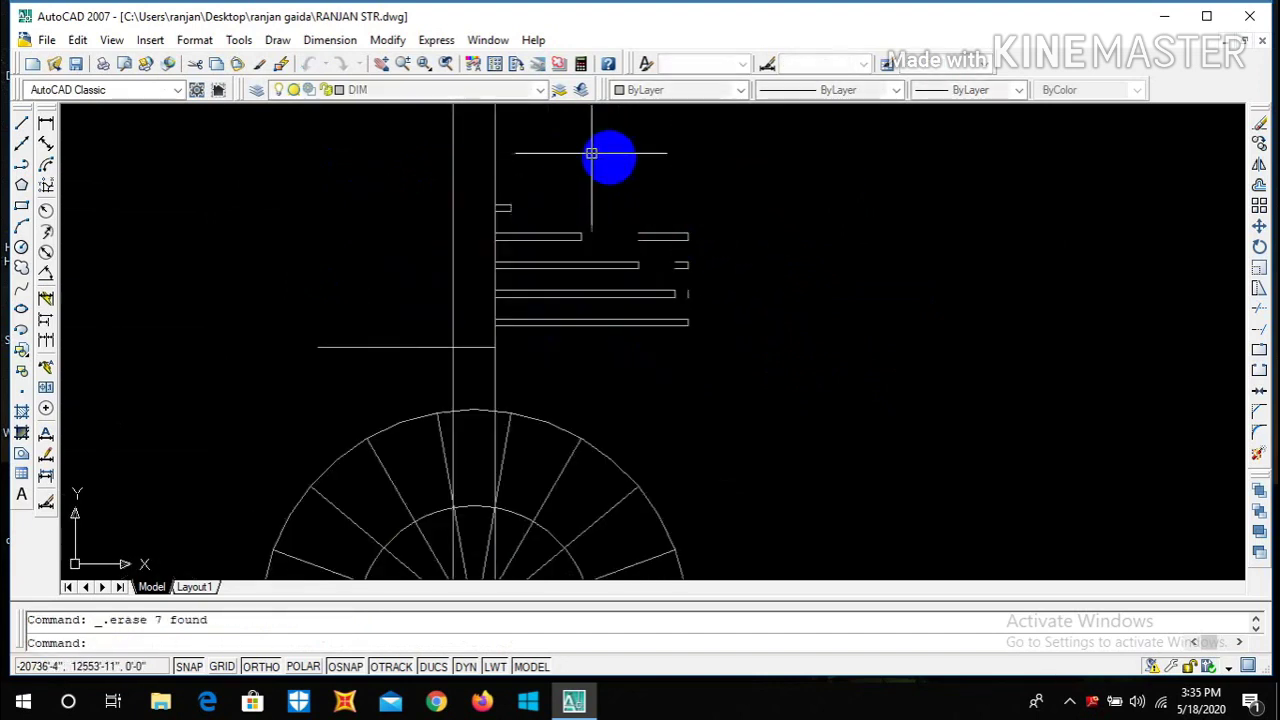
# - Erase the cut-off fragments beyond the tread ends and the leftover vertical line below the plan's right edge
pyautogui.click(724, 318)
pyautogui.click(686, 217)
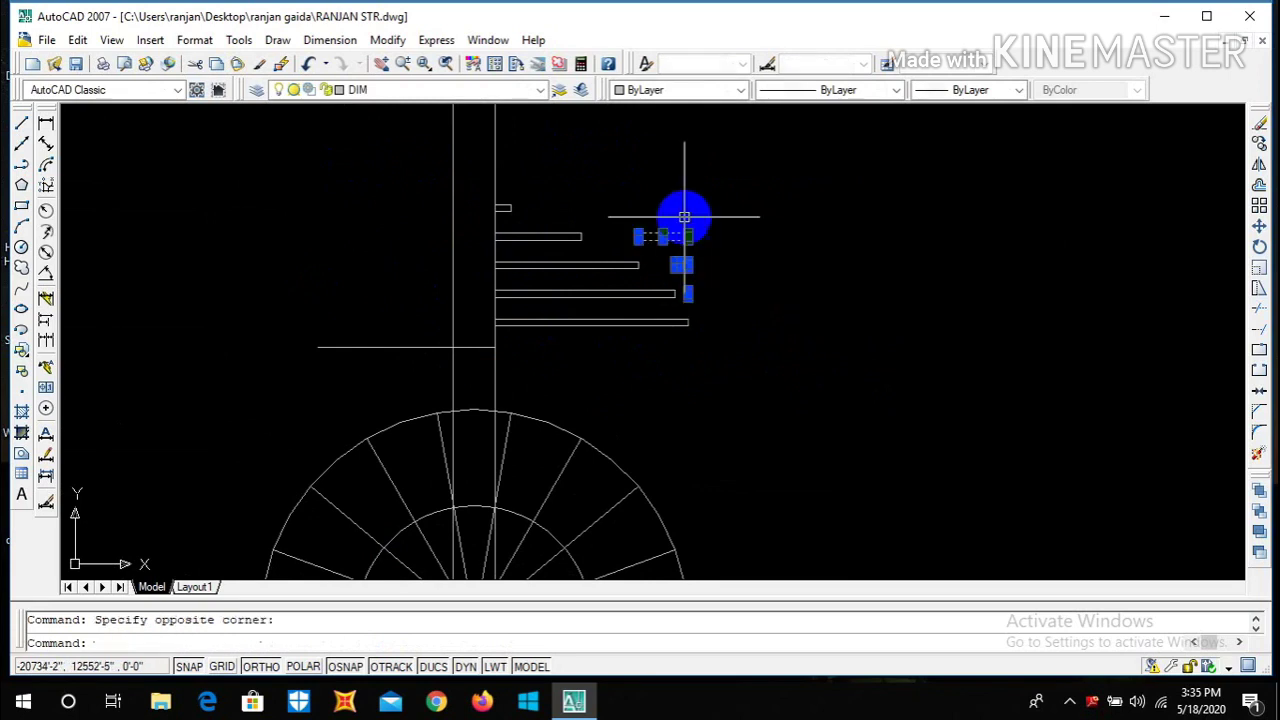
pyautogui.press('Delete')
pyautogui.scroll(-3, 589, 337)
pyautogui.click(692, 437)
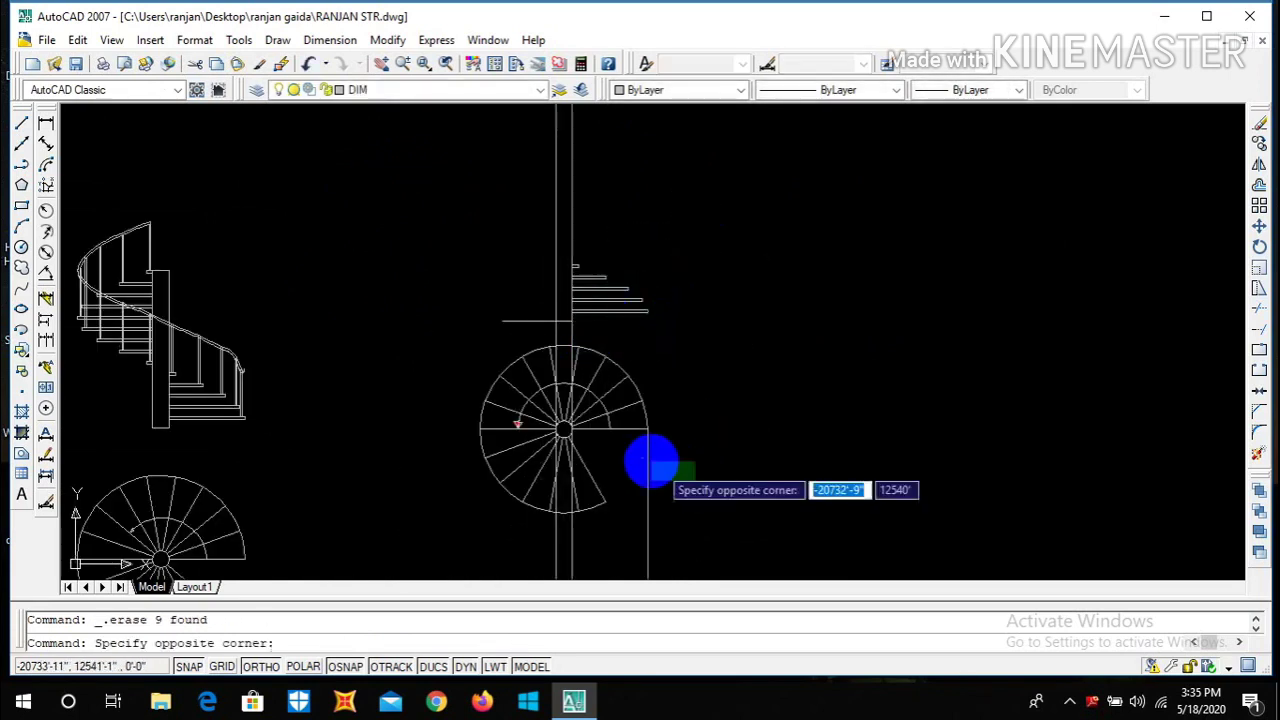
pyautogui.click(625, 449)
pyautogui.press('Delete')
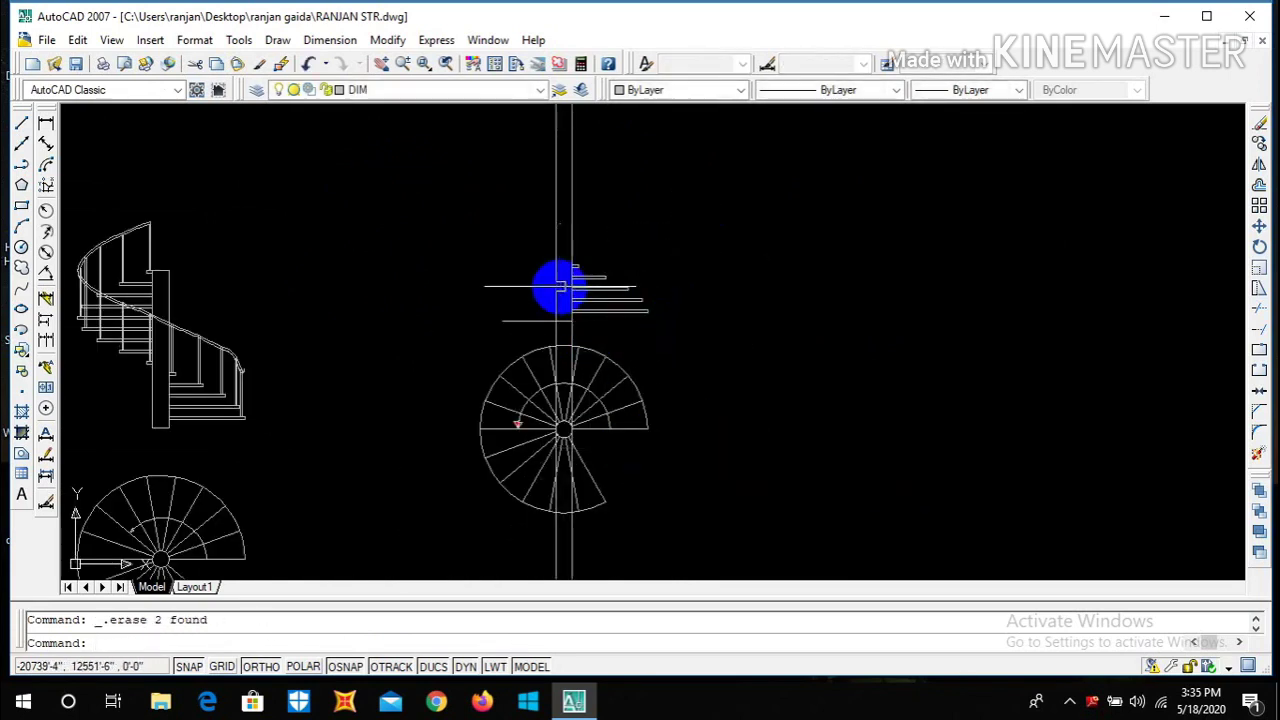
# - Draw vertical construction lines through the outer ends of the plan's upper-left riser lines, out to the outer circle's left edge
pyautogui.scroll(3, 609, 337)
pyautogui.scroll(-2, 732, 394)
pyautogui.write('xl')
pyautogui.press('Return')
pyautogui.write('v')
pyautogui.press('Return')
pyautogui.scroll(3, 600, 415)
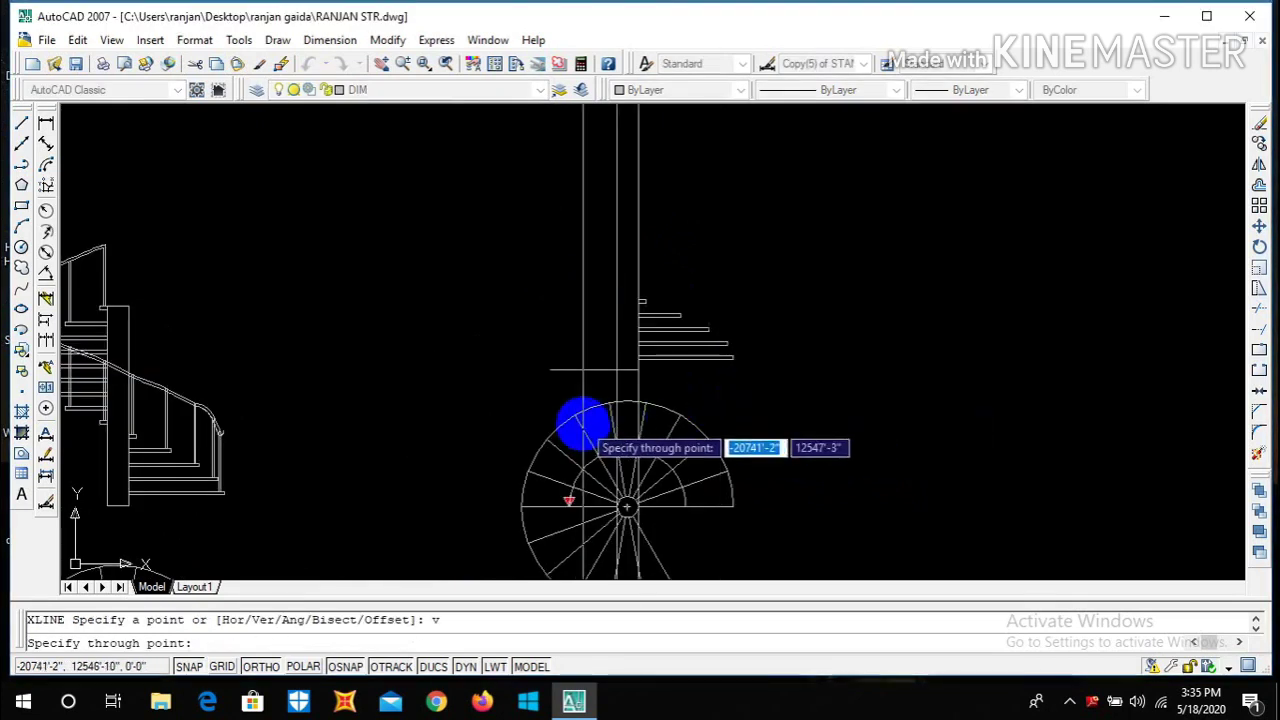
pyautogui.click(628, 384)
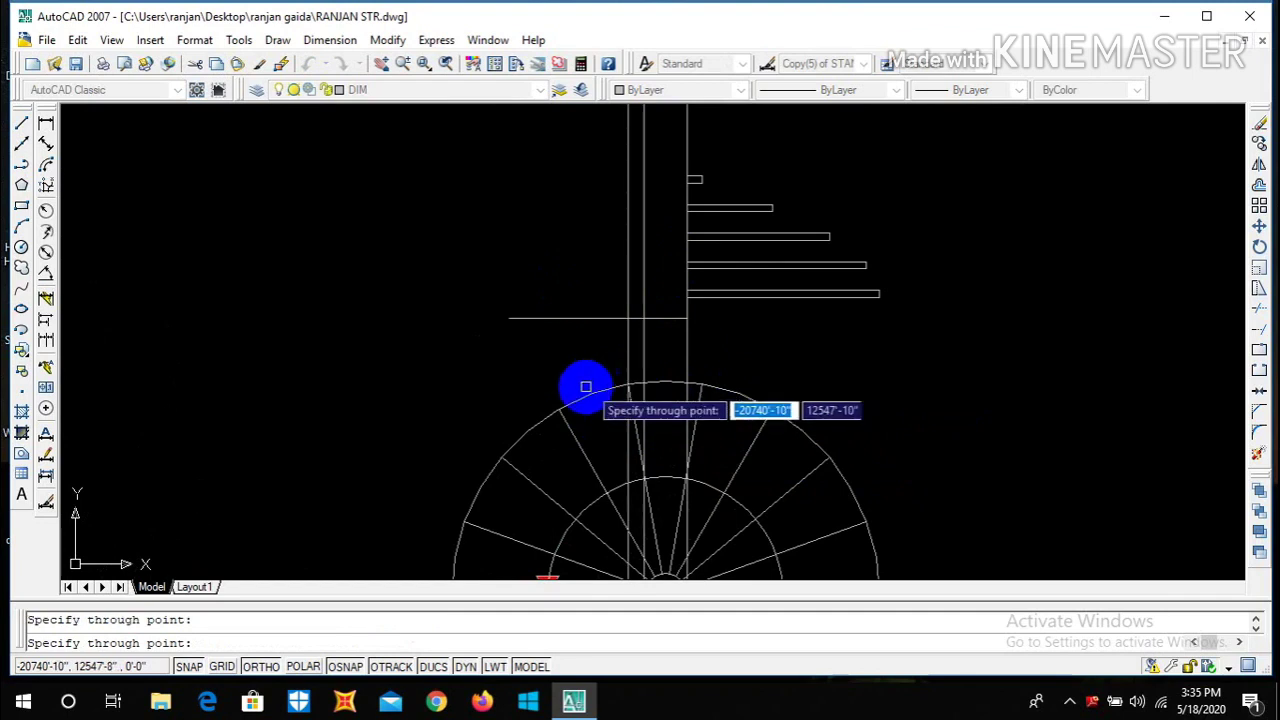
pyautogui.click(558, 407)
pyautogui.click(500, 449)
pyautogui.scroll(-4, 534, 366)
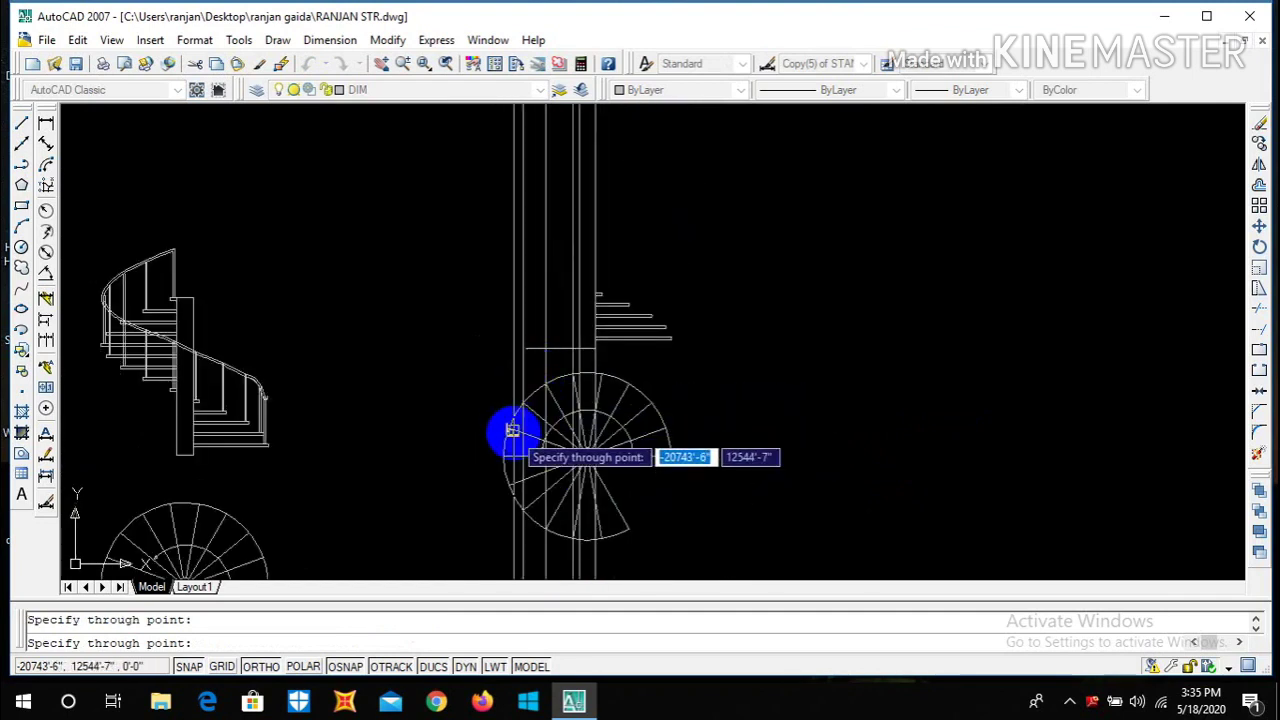
pyautogui.scroll(4, 512, 430)
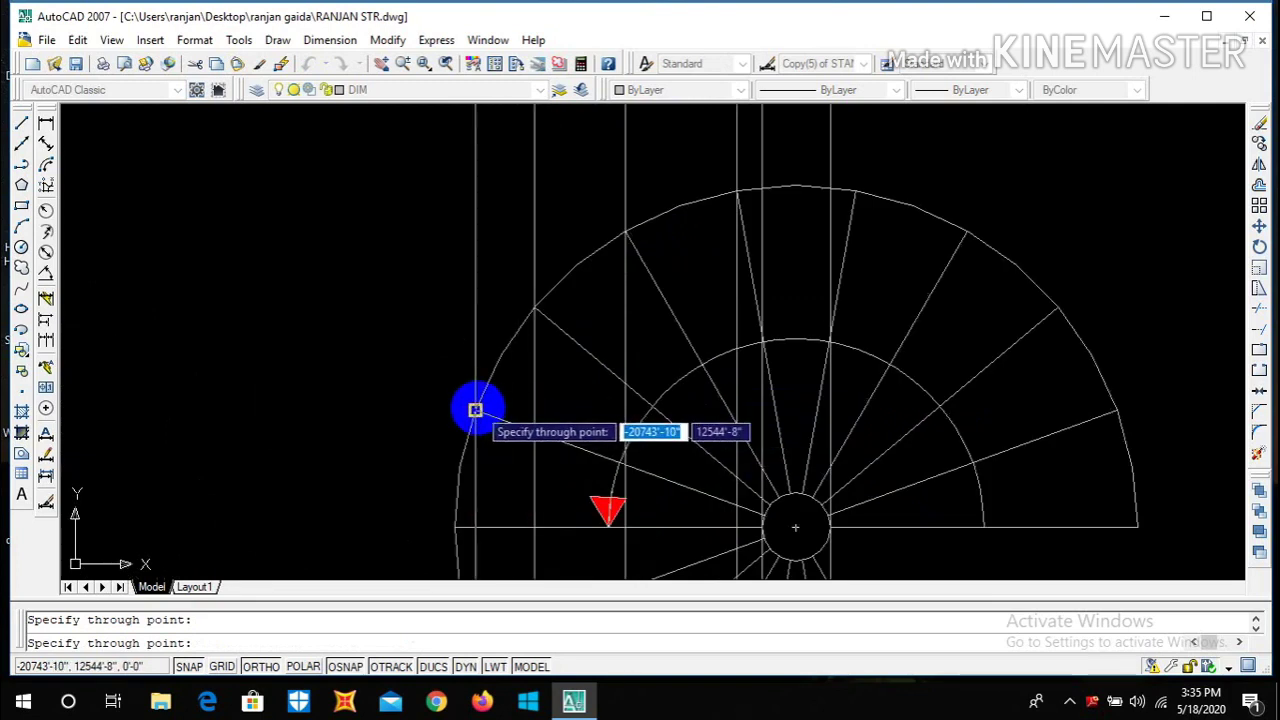
pyautogui.click(475, 409)
pyautogui.scroll(-3, 460, 440)
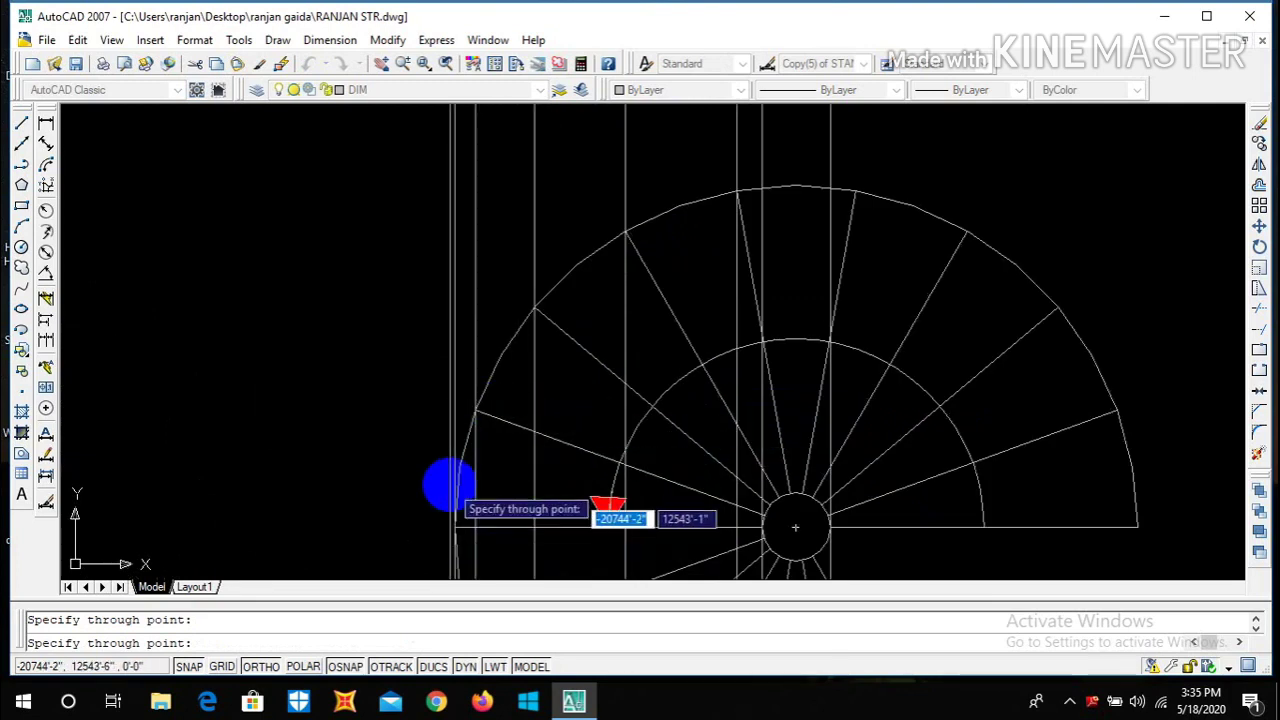
pyautogui.press('Escape')
pyautogui.scroll(-6, 654, 363)
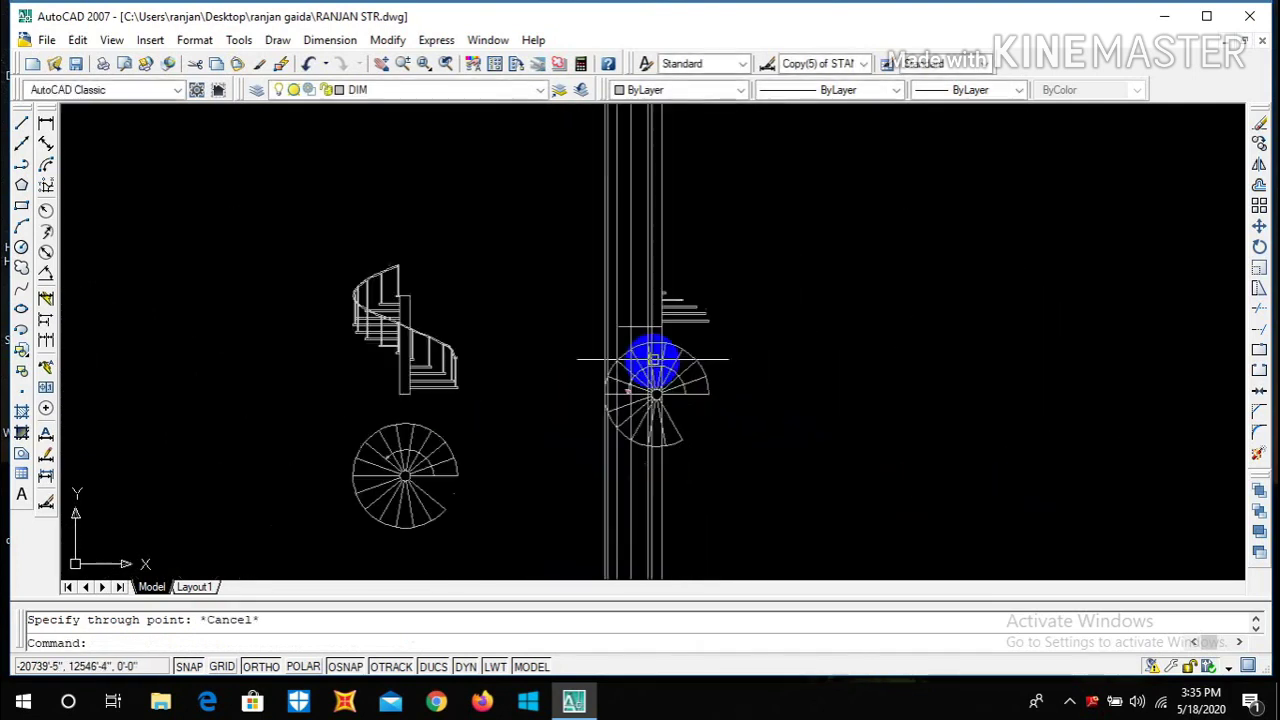
pyautogui.scroll(4, 669, 343)
pyautogui.scroll(-2, 715, 312)
pyautogui.scroll(3, 690, 218)
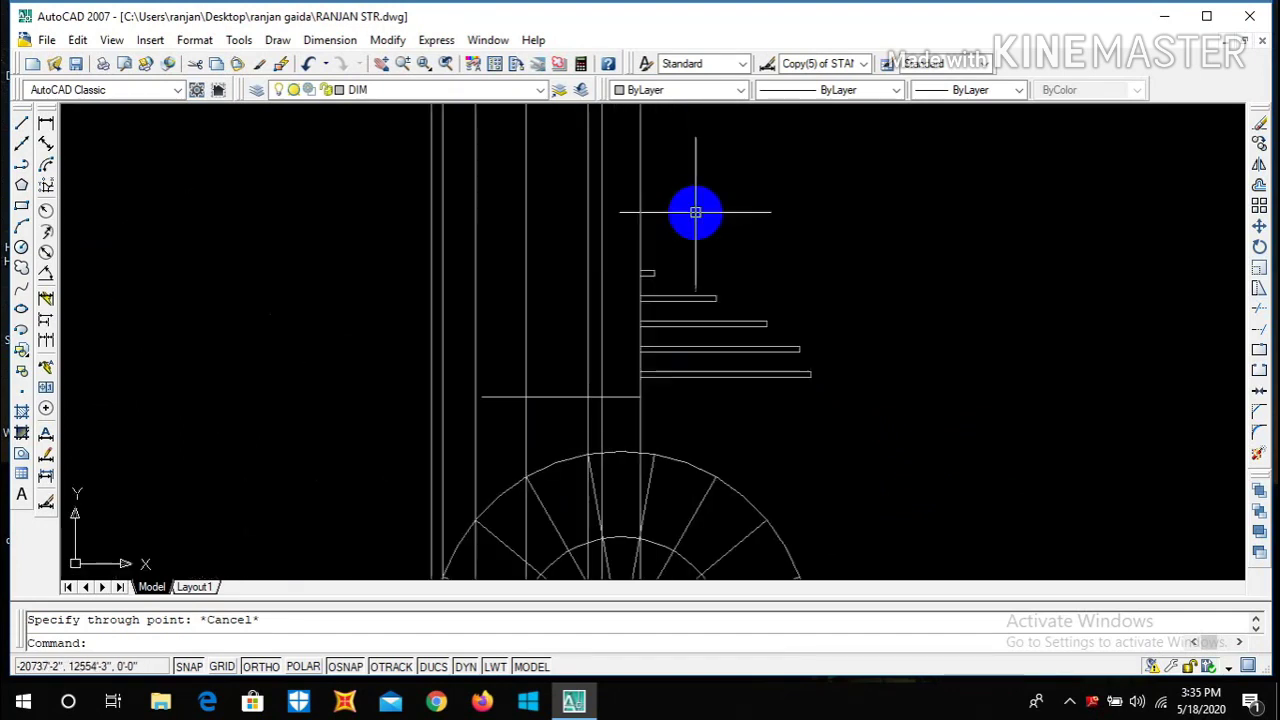
pyautogui.scroll(2, 698, 220)
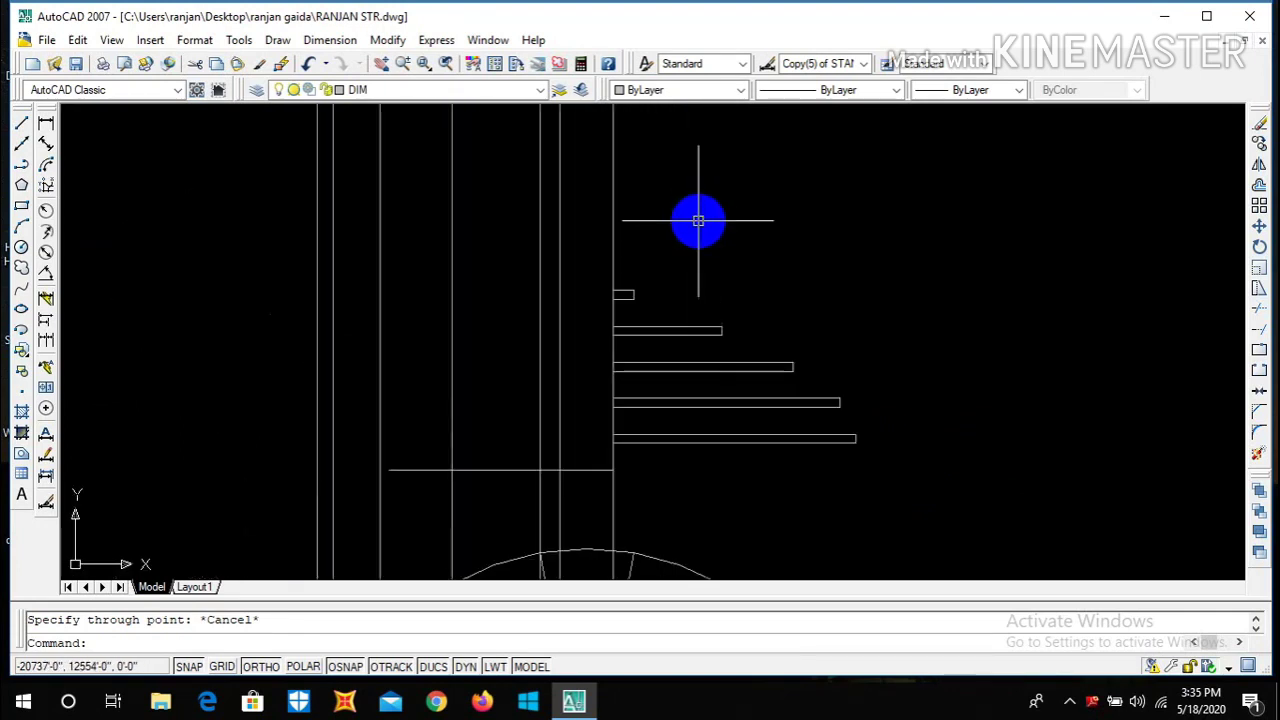
pyautogui.write('ex')
pyautogui.press('Return')
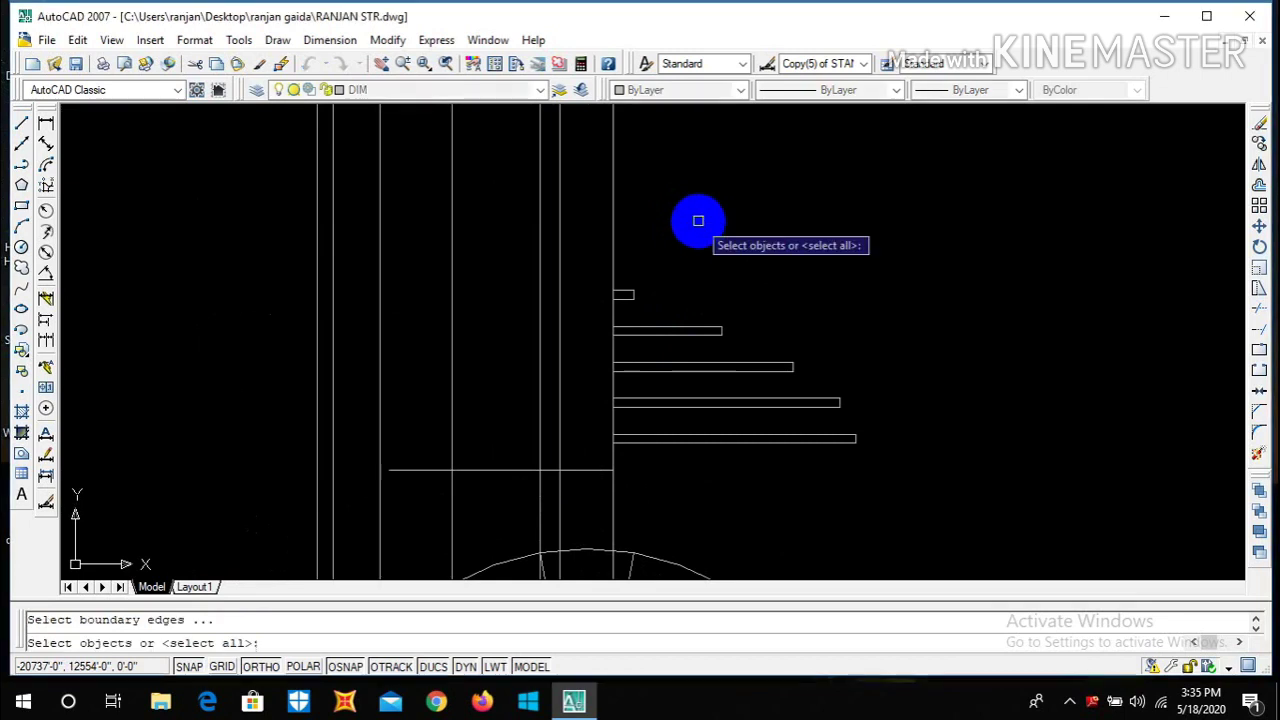
pyautogui.press('Return')
pyautogui.scroll(4, 650, 297)
pyautogui.click(587, 307)
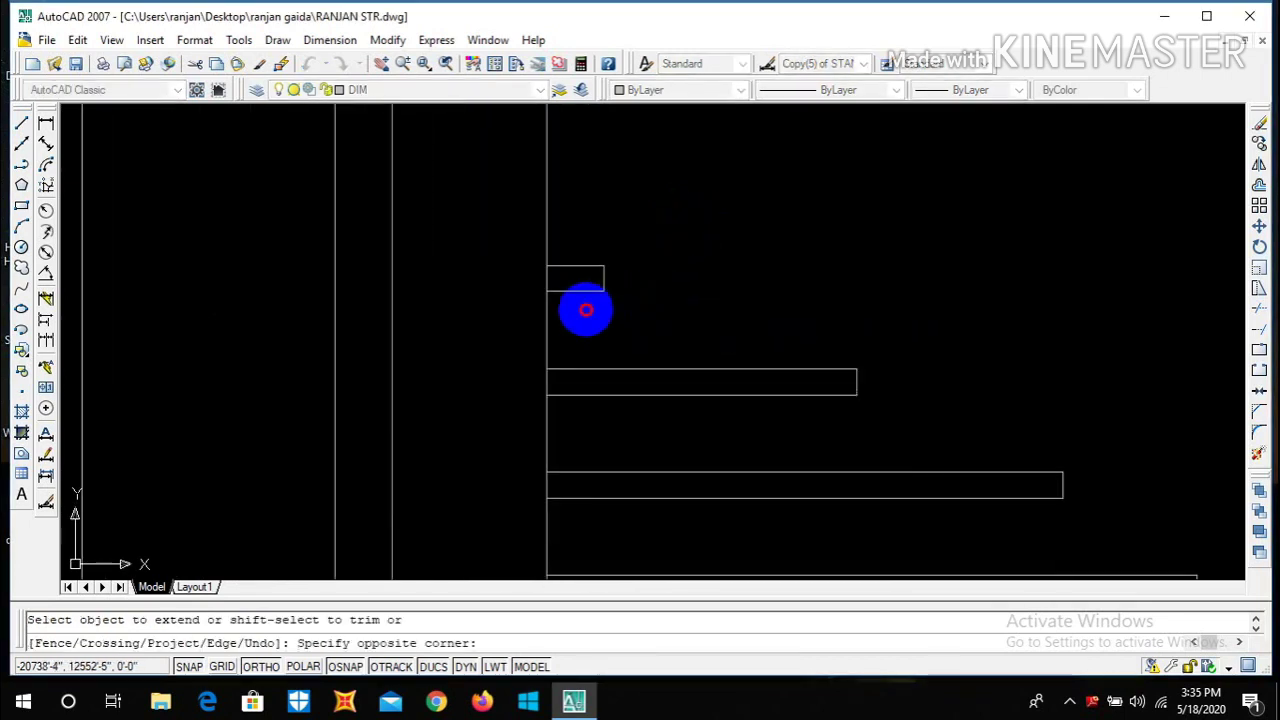
pyautogui.press('Escape')
pyautogui.scroll(-3, 655, 290)
# - Draw a horizontal construction line through the upper corner of the fifth tread, where it meets the pole
pyautogui.write('x')
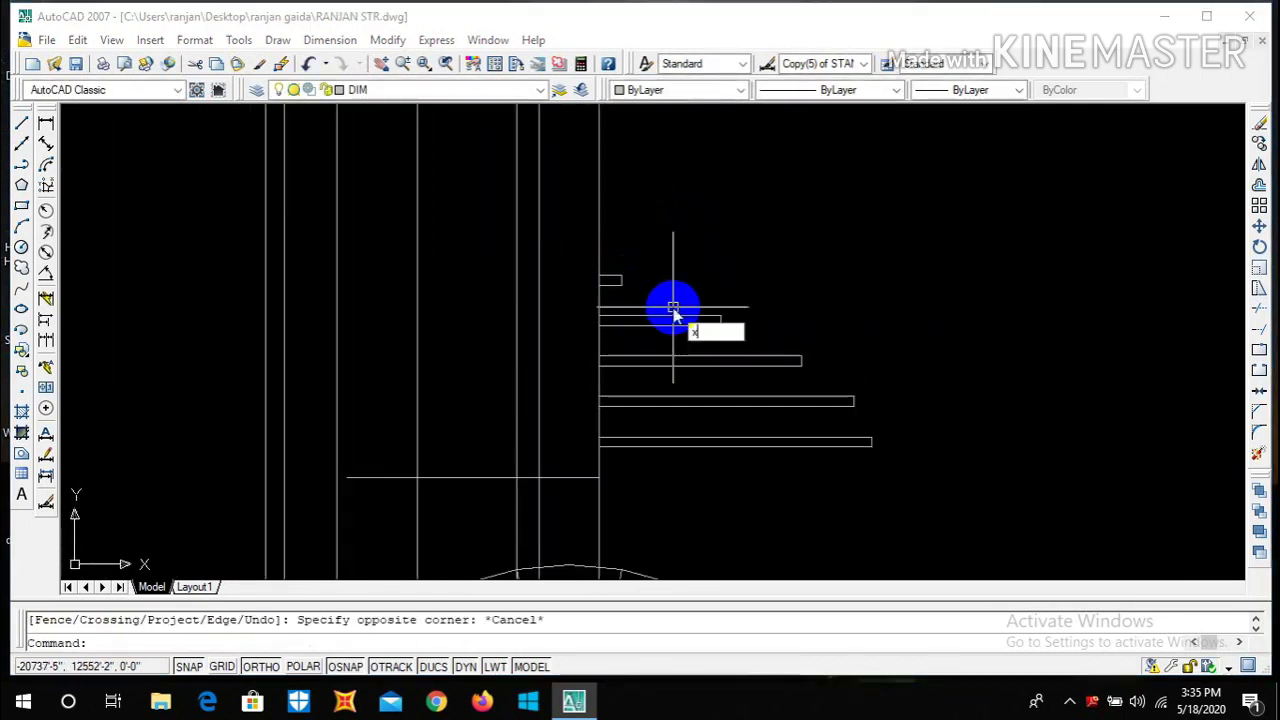
pyautogui.write('l')
pyautogui.press('Return')
pyautogui.write('h')
pyautogui.press('Return')
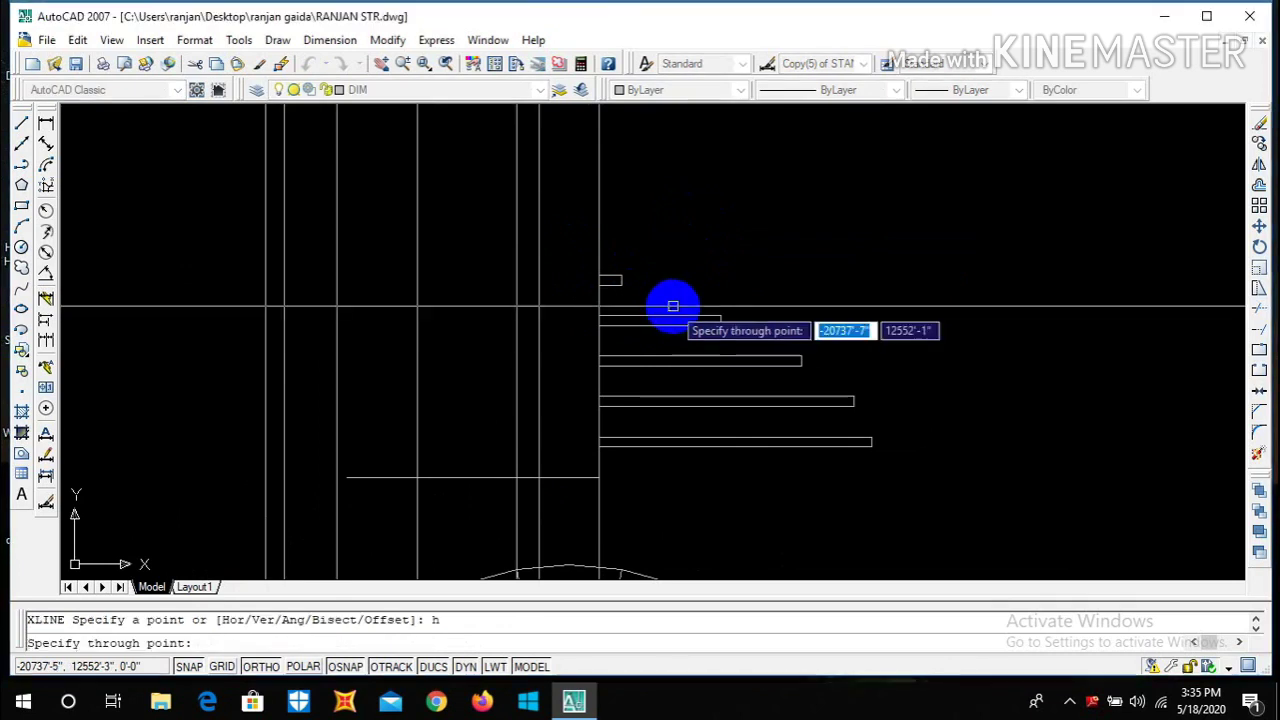
pyautogui.scroll(3, 669, 300)
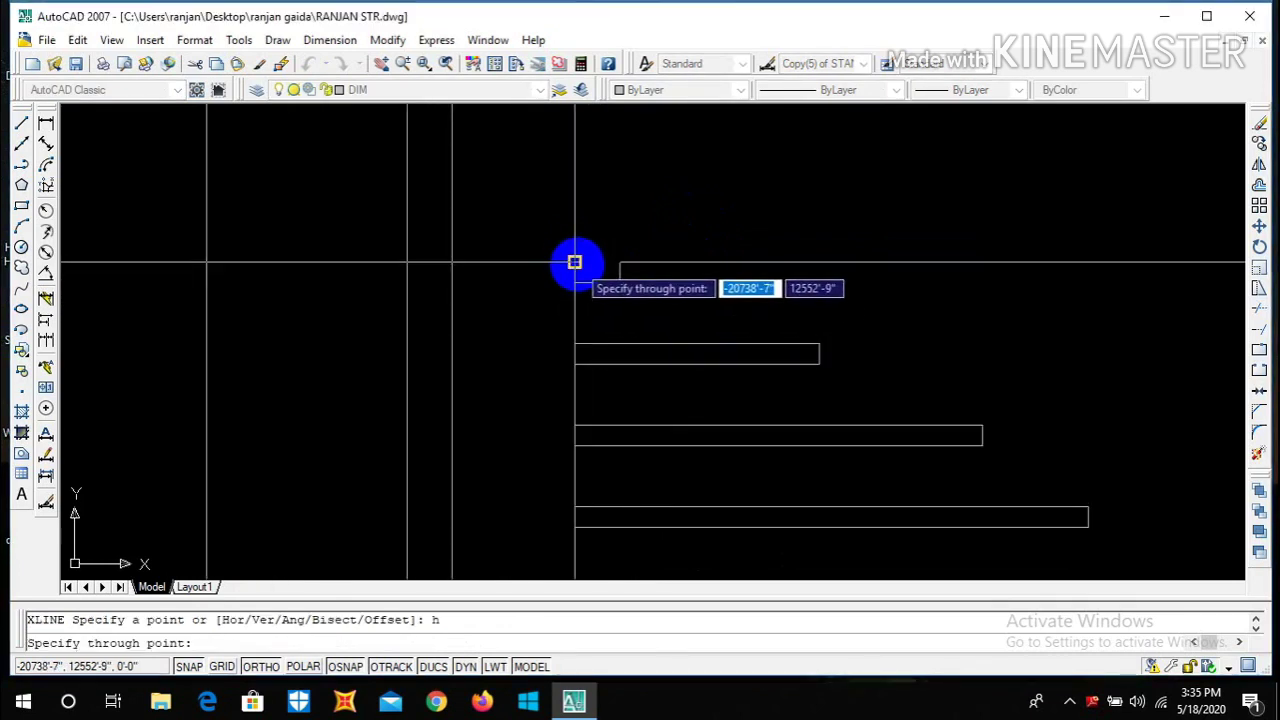
pyautogui.click(574, 262)
pyautogui.press('Escape')
pyautogui.scroll(-4, 698, 291)
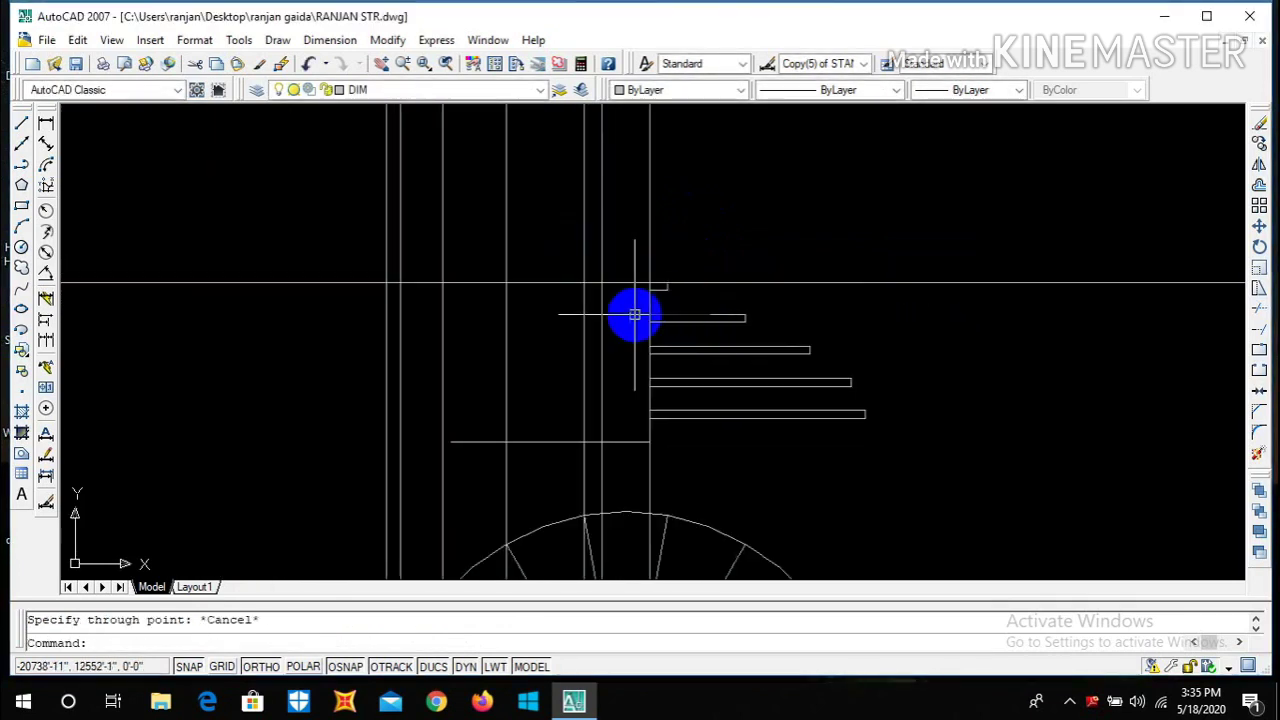
pyautogui.scroll(-1, 633, 309)
pyautogui.scroll(2, 574, 303)
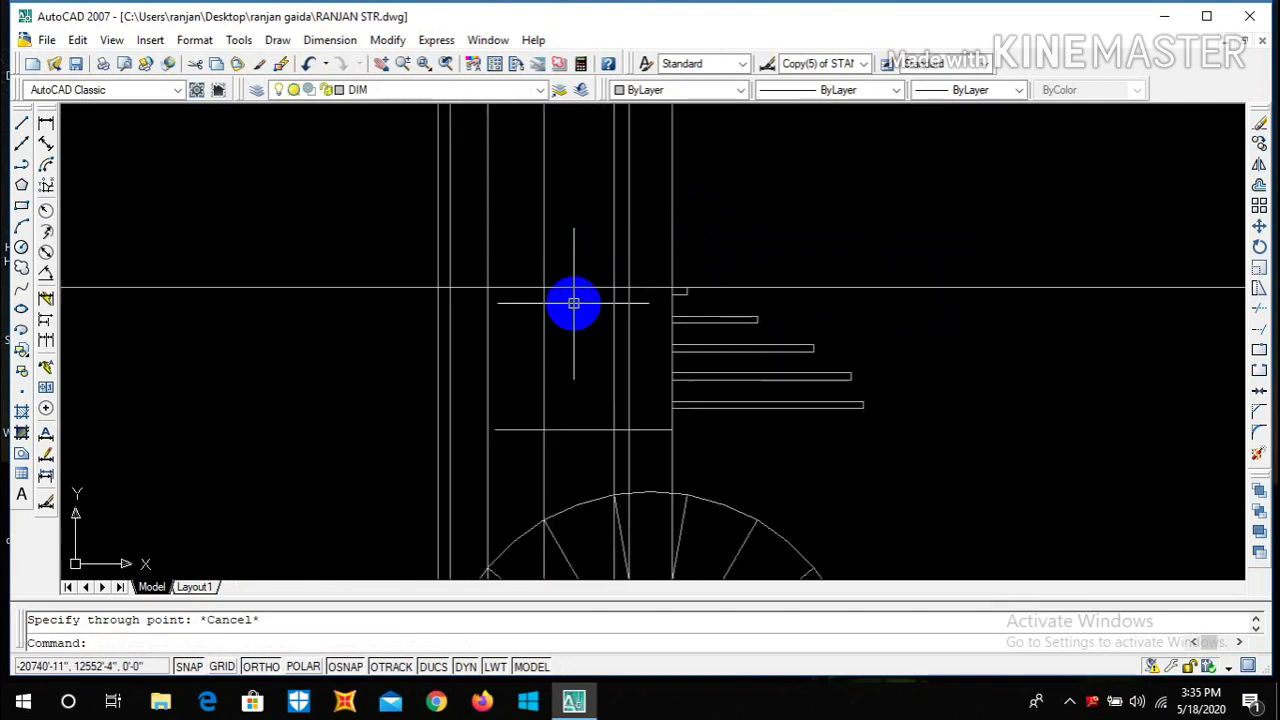
# - Offset the horizontal construction line 6" upward to set the underside of the sixth tread
pyautogui.write('o')
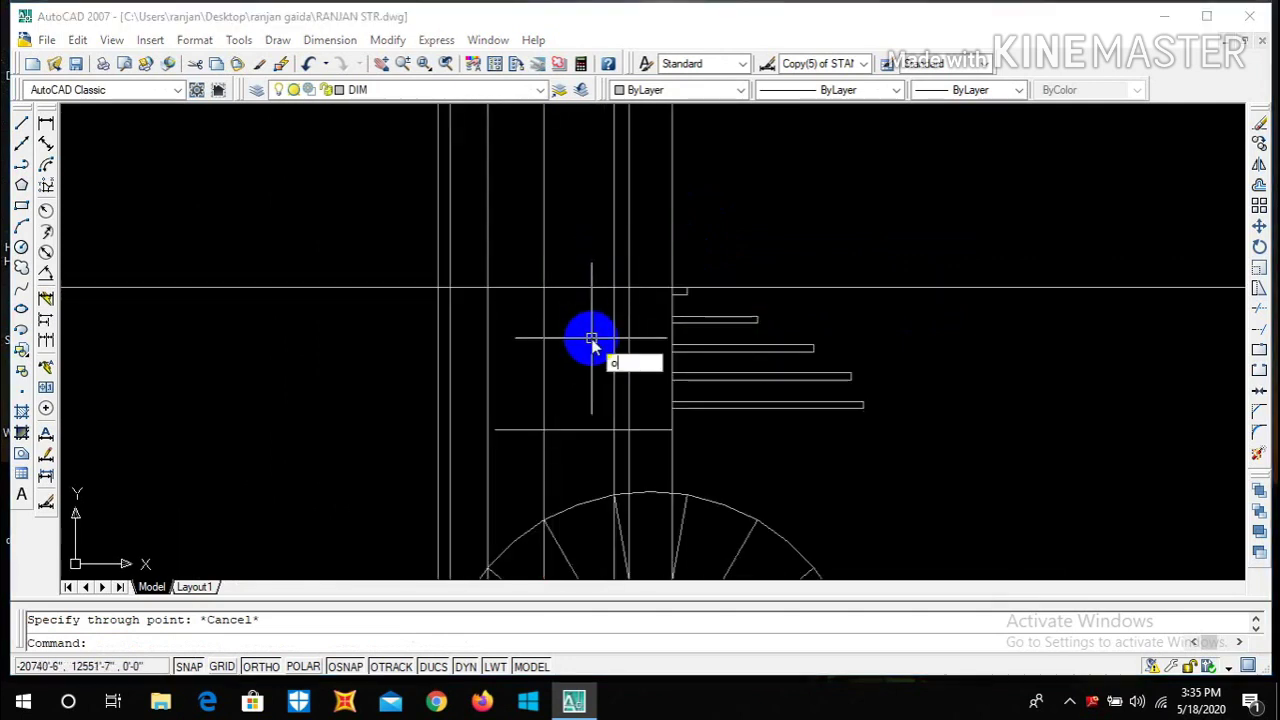
pyautogui.press('Return')
pyautogui.write('6')
pyautogui.press('Return')
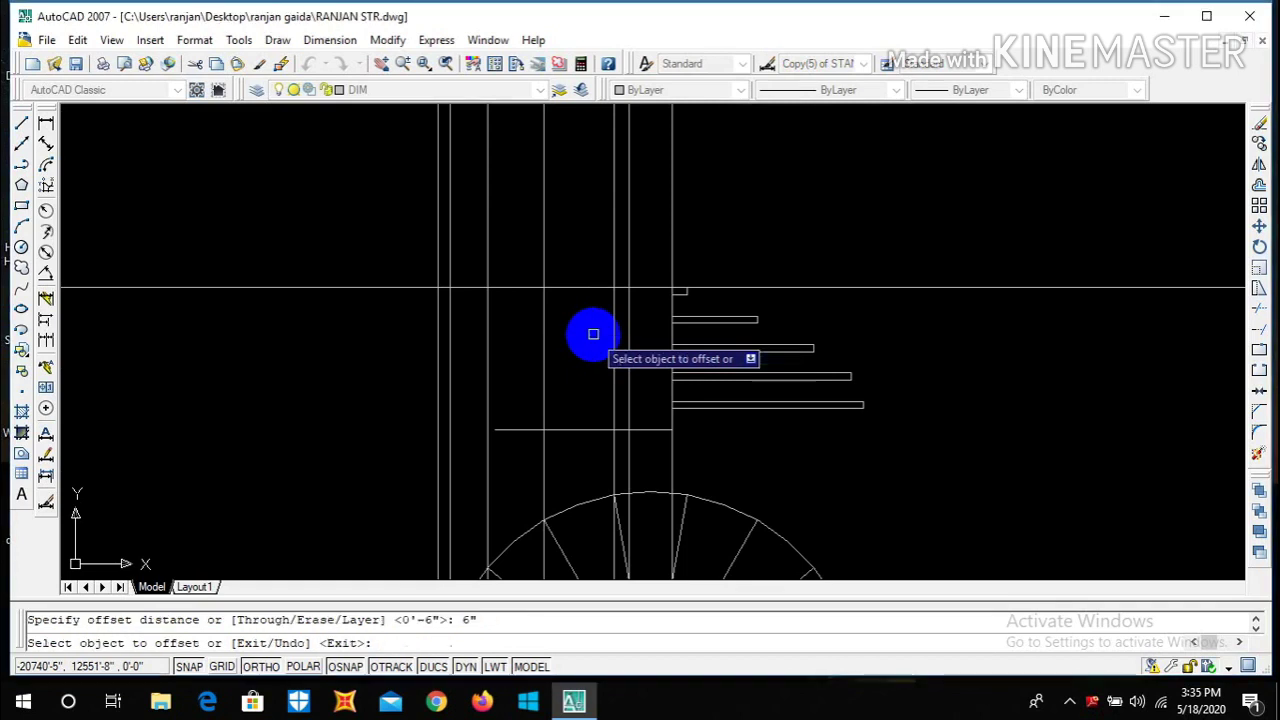
pyautogui.scroll(1, 584, 303)
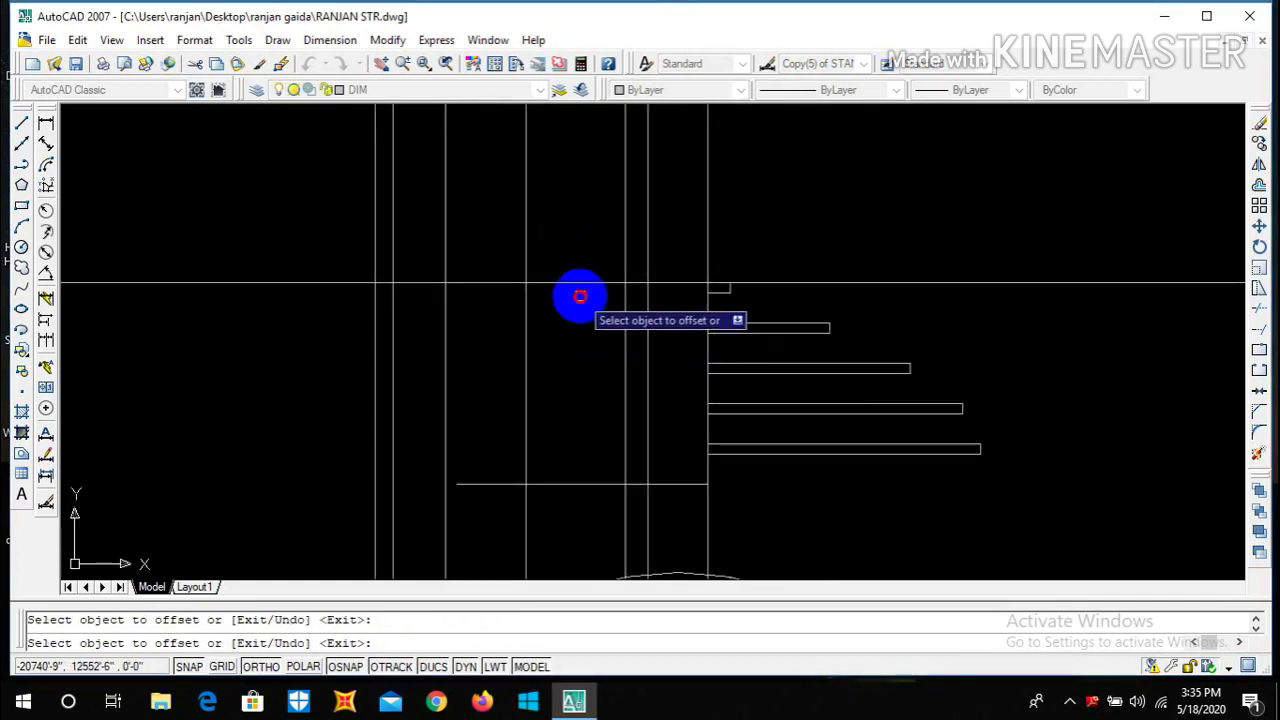
pyautogui.click(561, 282)
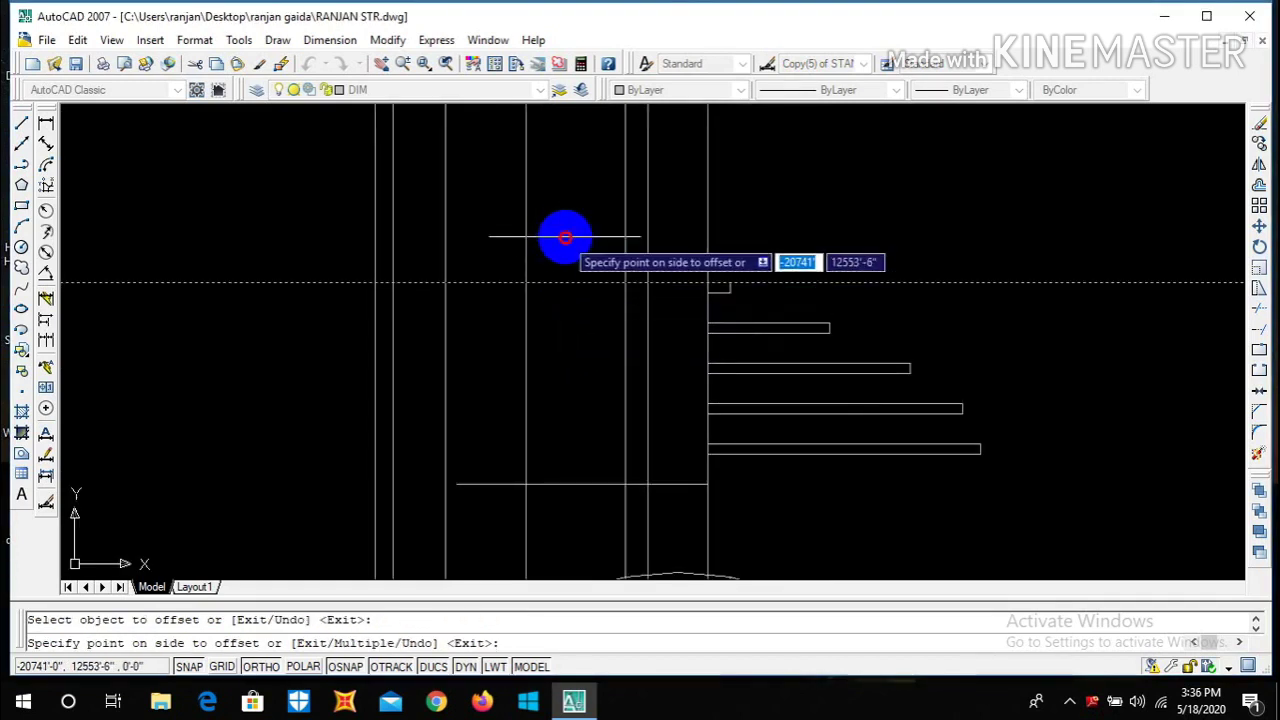
pyautogui.click(565, 240)
pyautogui.scroll(-1, 589, 311)
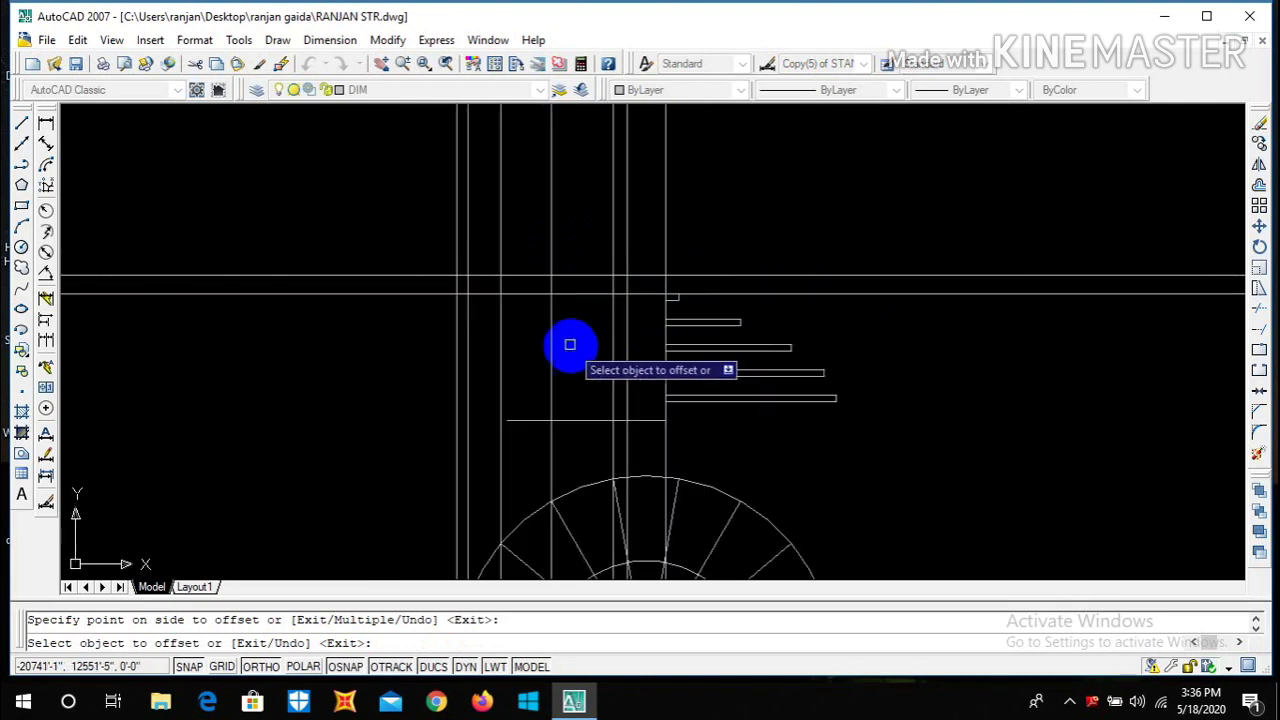
pyautogui.press('Escape')
pyautogui.scroll(2, 566, 297)
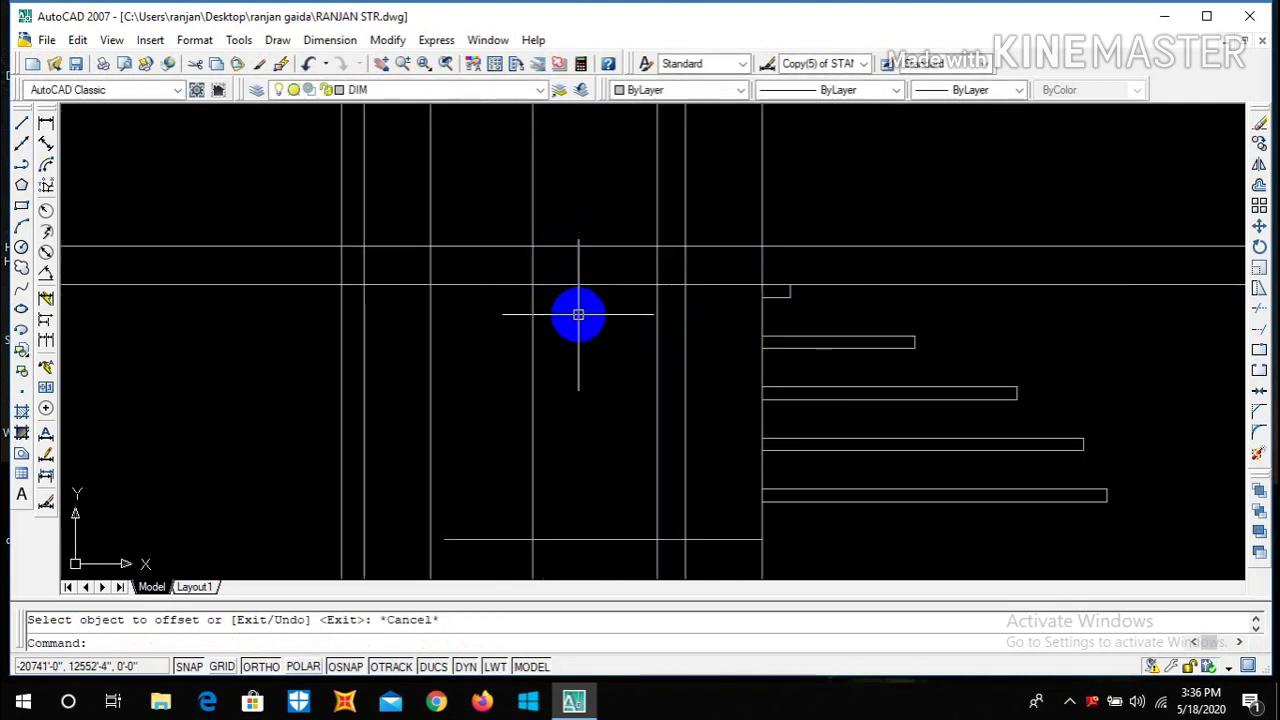
# - Offset the upper horizontal construction line 2" upward to give the sixth tread its thickness
pyautogui.write('tr')
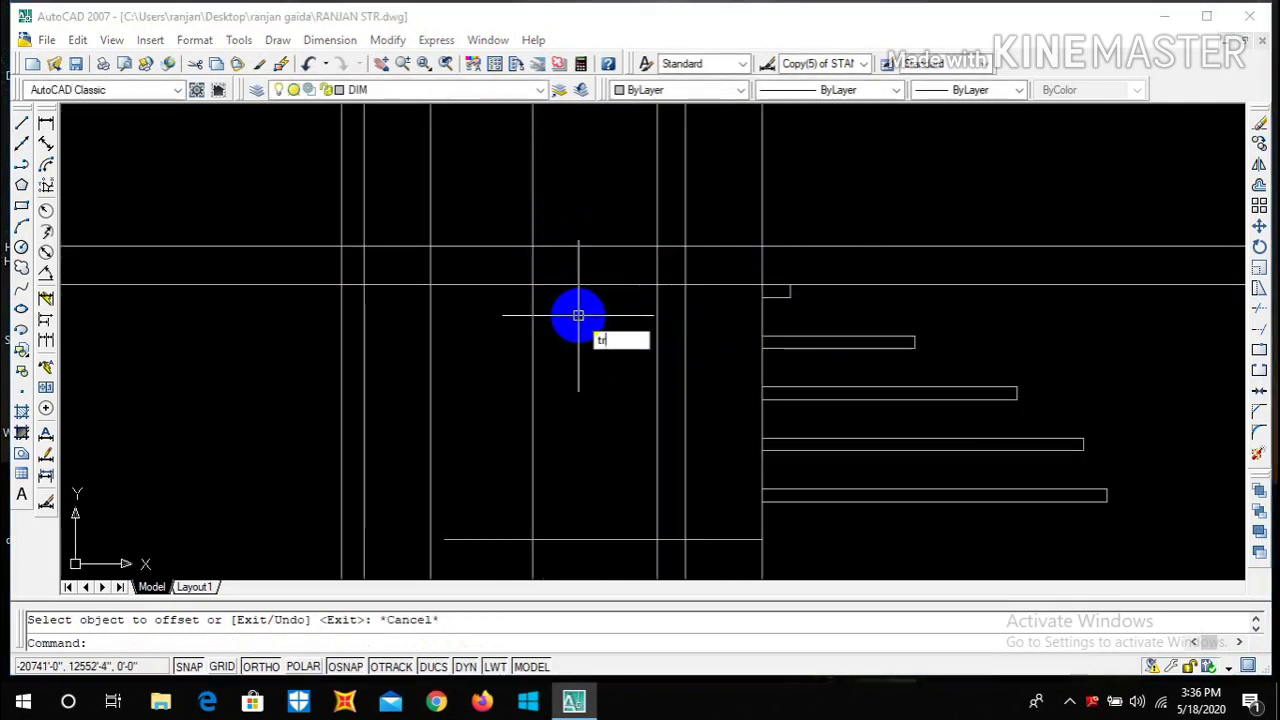
pyautogui.press('Escape')
pyautogui.write('o')
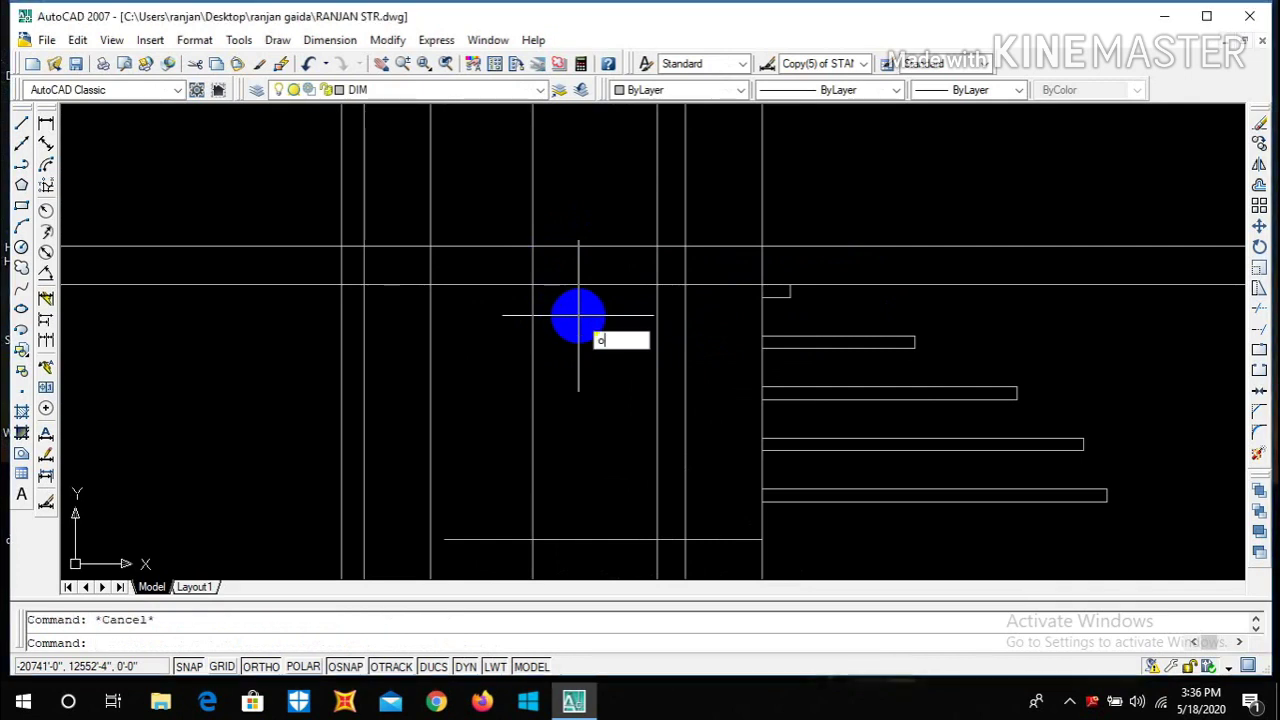
pyautogui.press('Return')
pyautogui.write('2"')
pyautogui.press('Return')
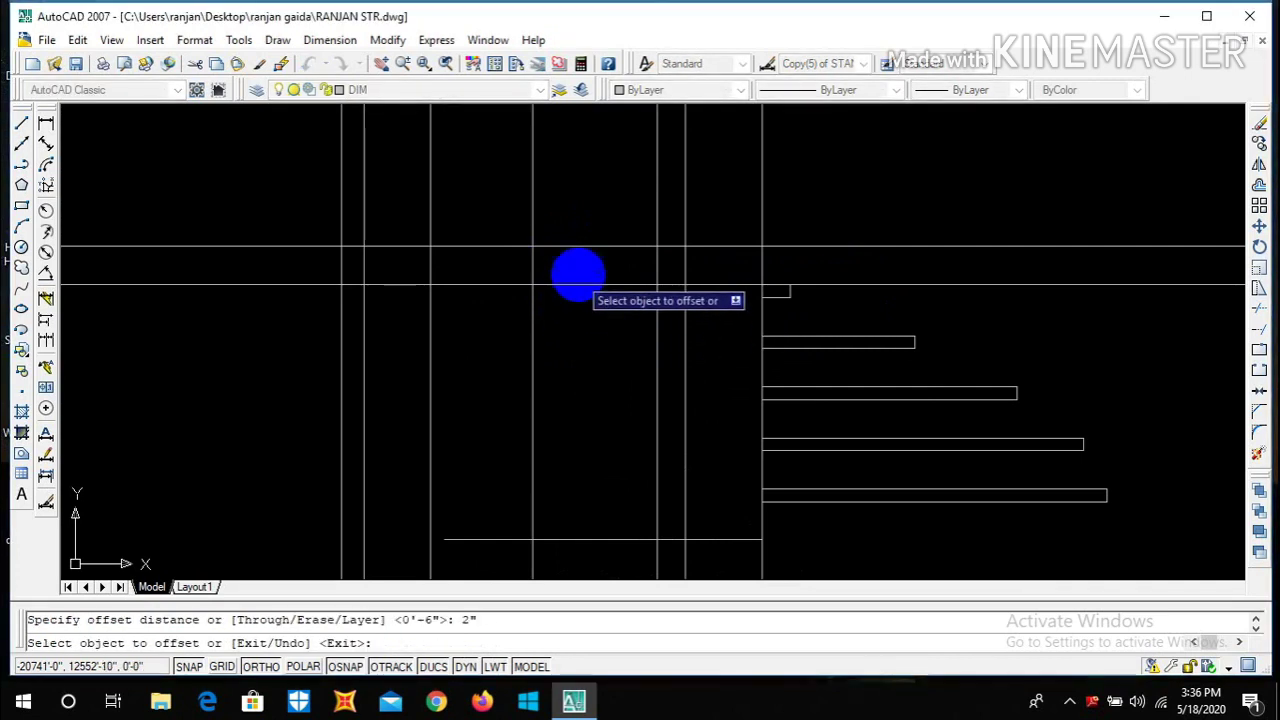
pyautogui.click(580, 245)
pyautogui.click(580, 232)
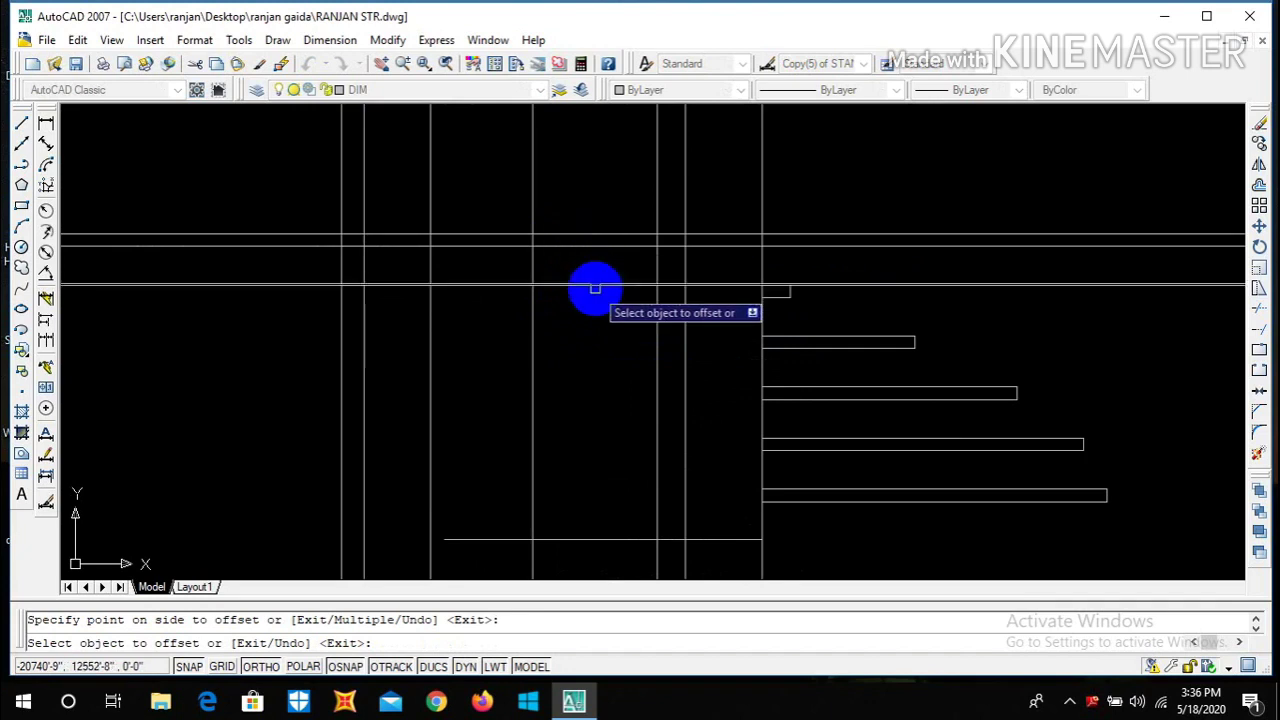
pyautogui.scroll(-3, 591, 289)
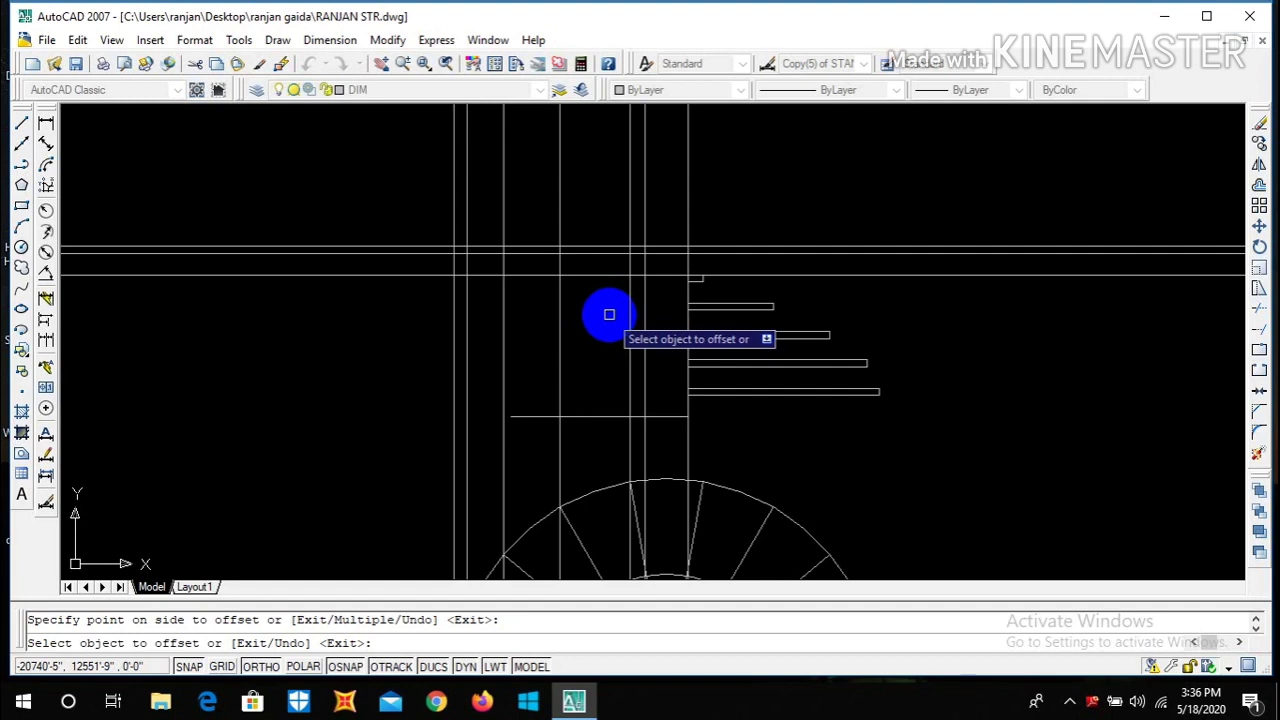
pyautogui.press('Escape')
# - Trim the horizontal construction lines at the pole's left edge and the adjacent vertical line, keeping the short sixth tread between them
pyautogui.write('tr')
pyautogui.press('Return')
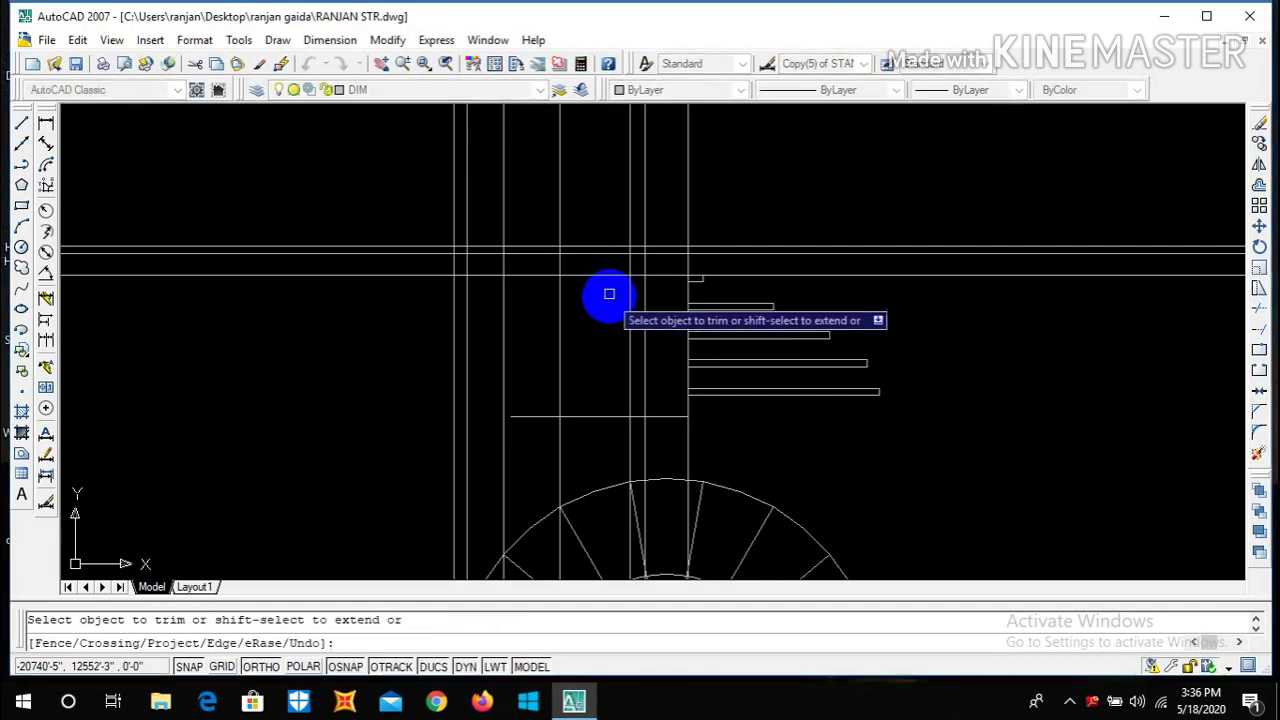
pyautogui.scroll(1, 610, 280)
pyautogui.scroll(-1, 590, 205)
pyautogui.click(609, 238)
pyautogui.scroll(3, 634, 249)
pyautogui.click(681, 255)
pyautogui.click(667, 206)
pyautogui.press('Escape')
# - Erase the leftover pieces of the horizontal construction lines on both sides of the sixth tread
pyautogui.click(790, 257)
pyautogui.click(768, 188)
pyautogui.press('Delete')
pyautogui.scroll(-3, 788, 211)
pyautogui.click(470, 262)
pyautogui.click(443, 200)
pyautogui.press('Delete')
pyautogui.scroll(1, 739, 232)
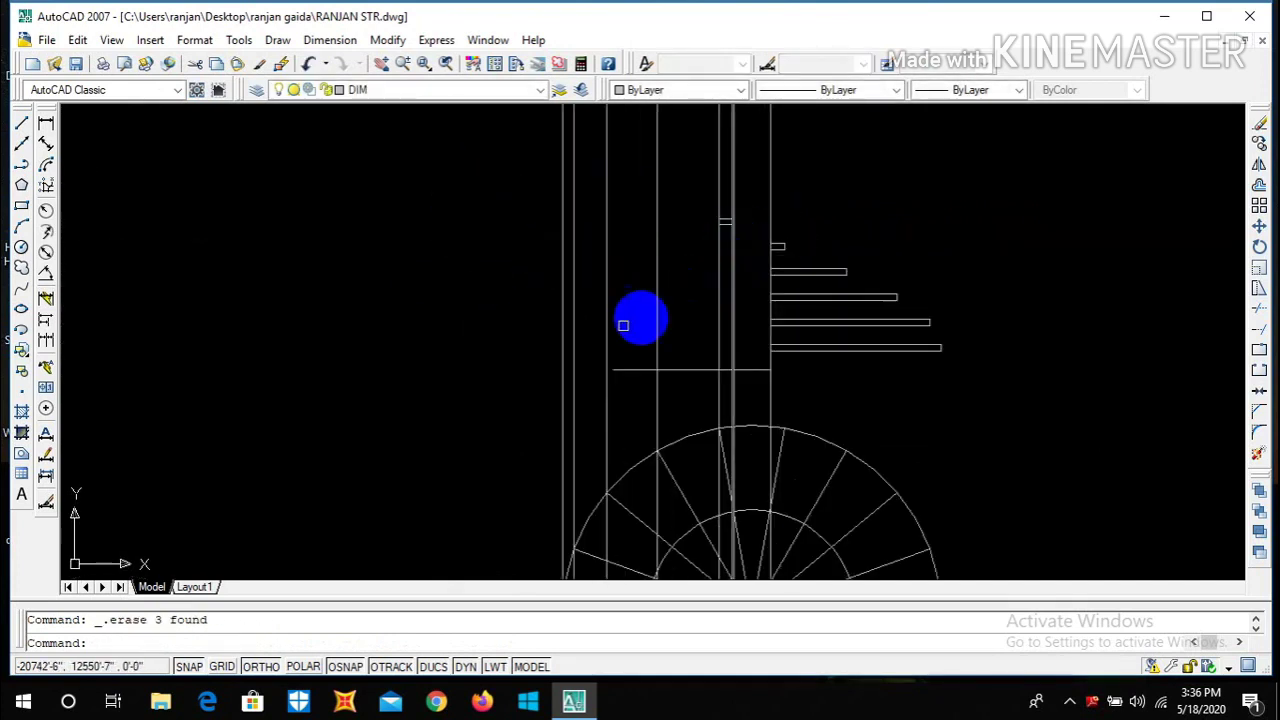
# - Trim the vertical construction line above and below the sixth tread's outer end, and erase its remaining piece over the plan
pyautogui.write('tr')
pyautogui.press('Return')
pyautogui.press('Return')
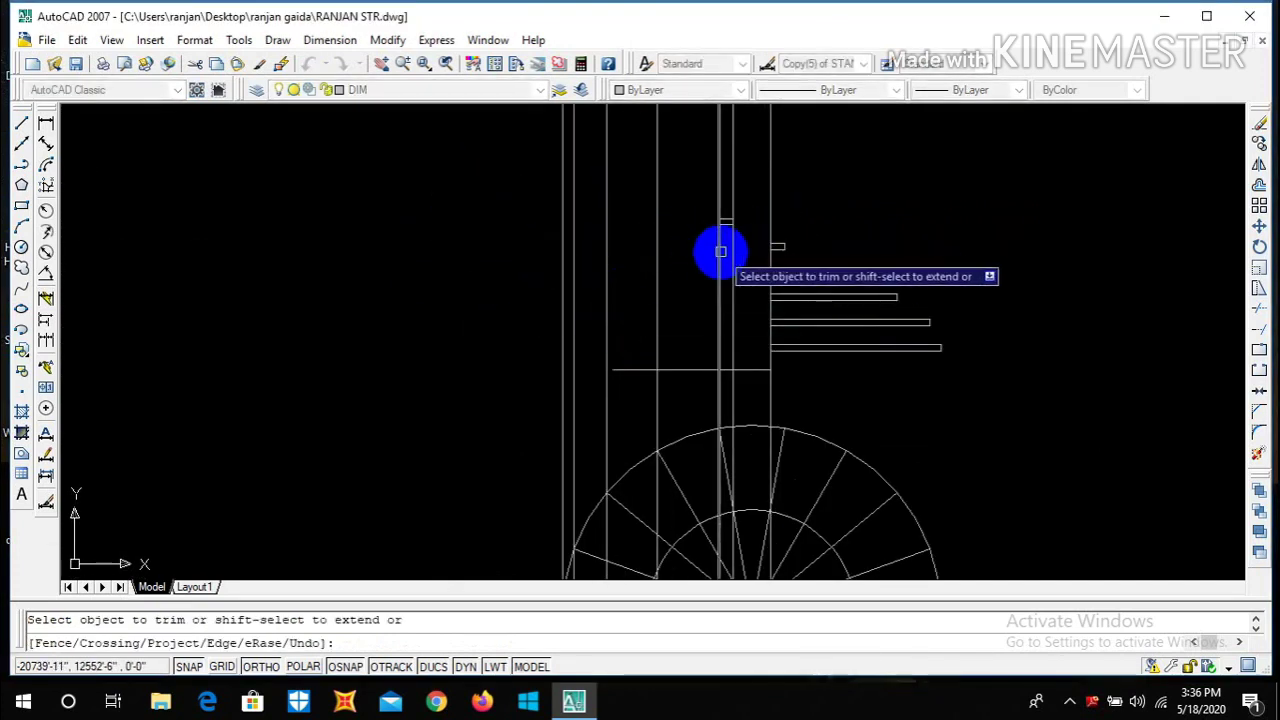
pyautogui.click(720, 252)
pyautogui.click(718, 200)
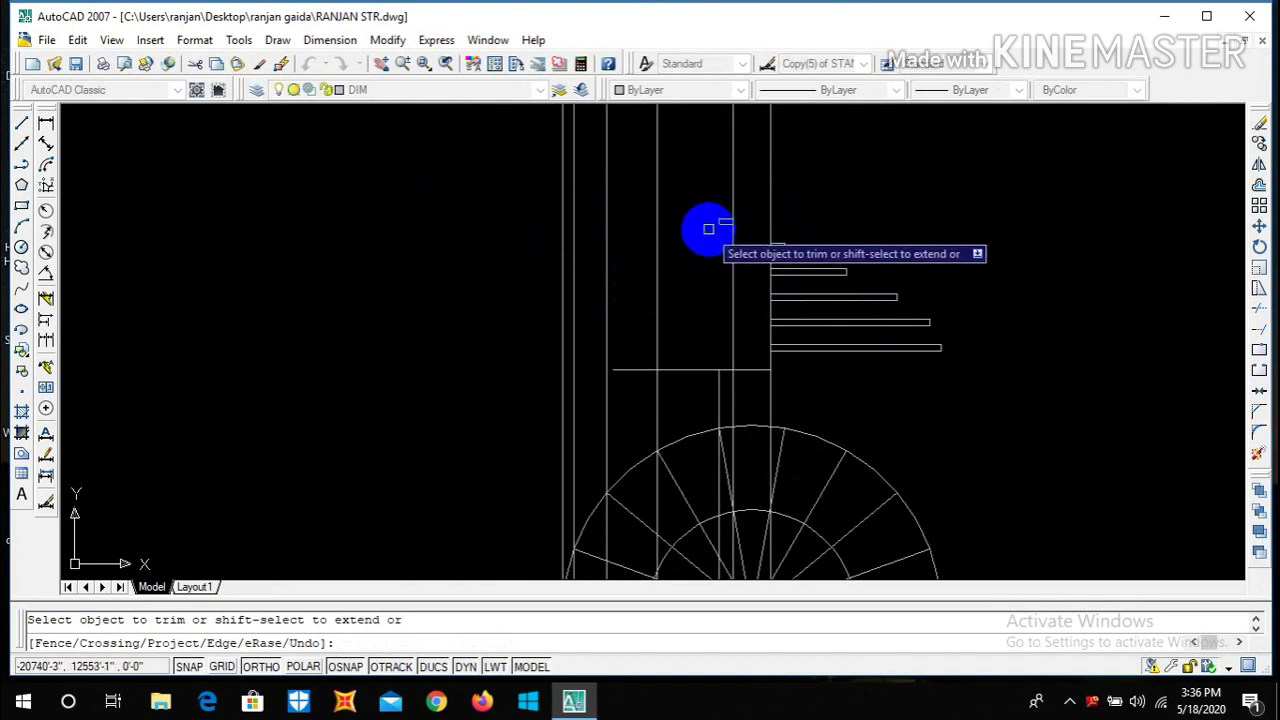
pyautogui.press('Escape')
pyautogui.scroll(-2, 708, 229)
pyautogui.scroll(1, 736, 395)
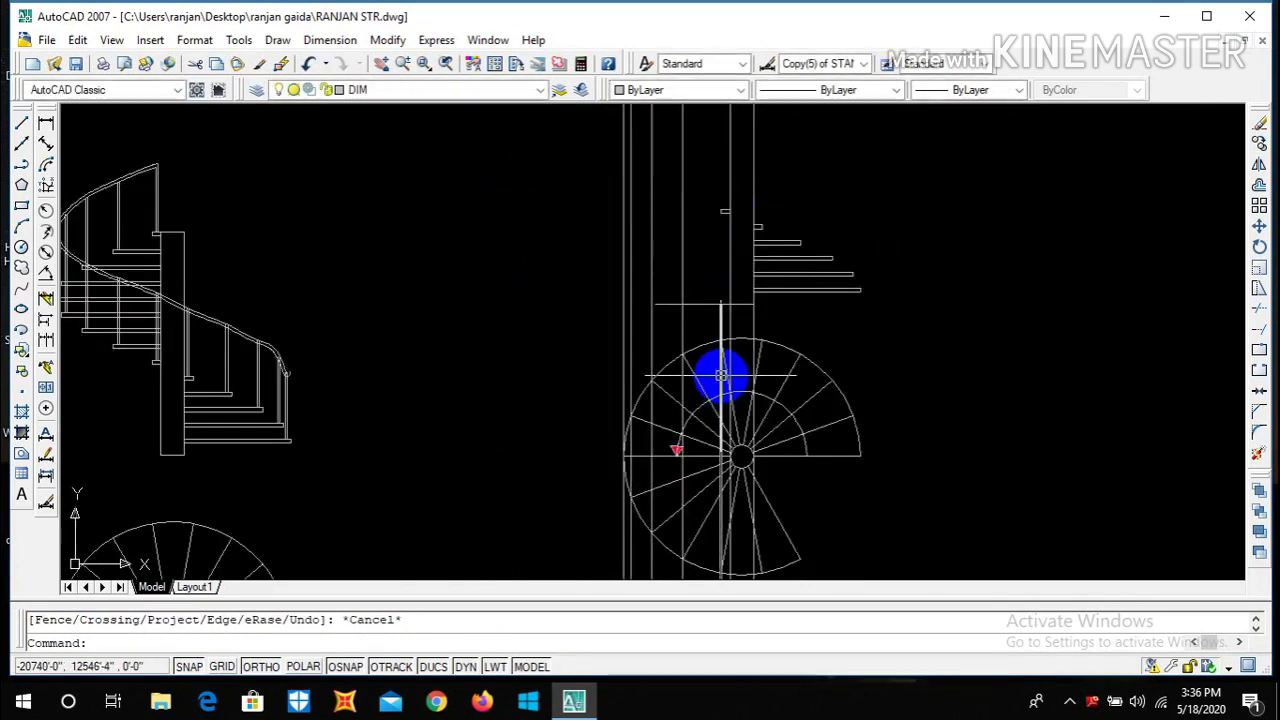
pyautogui.click(720, 375)
pyautogui.press('Delete')
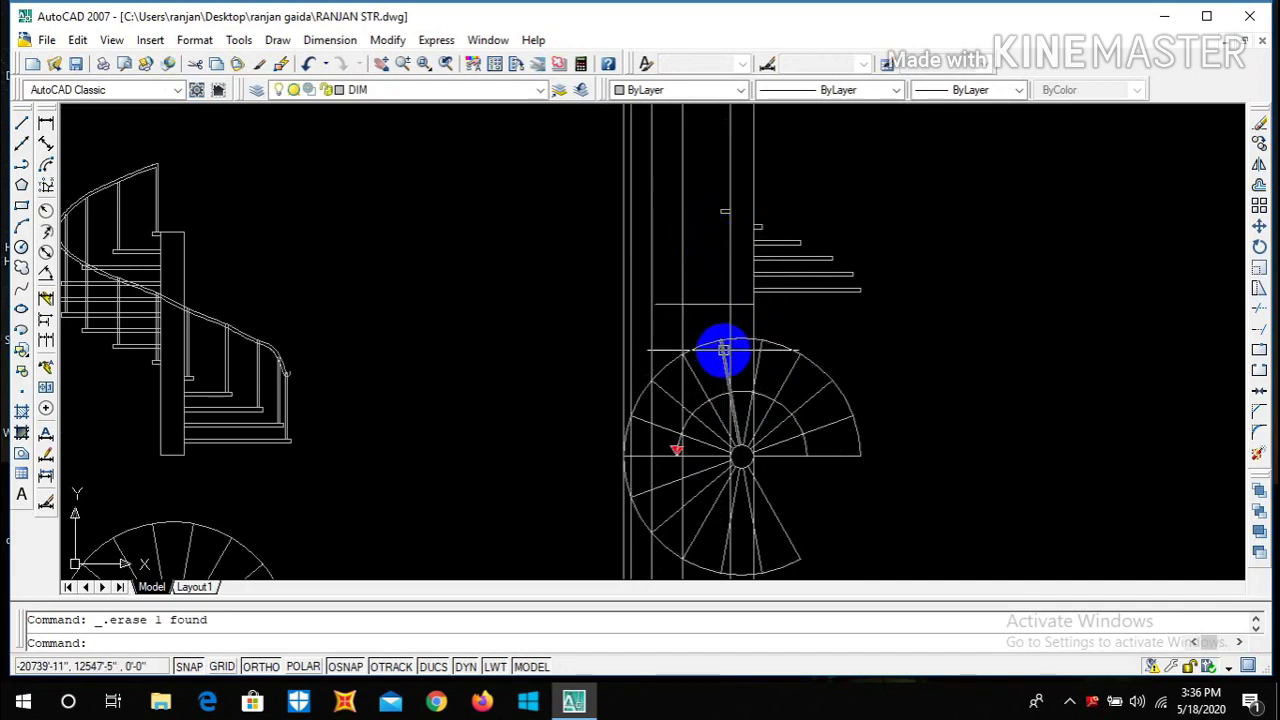
# - Offset the upper edge of the sixth tread 6" upward
pyautogui.scroll(5, 722, 220)
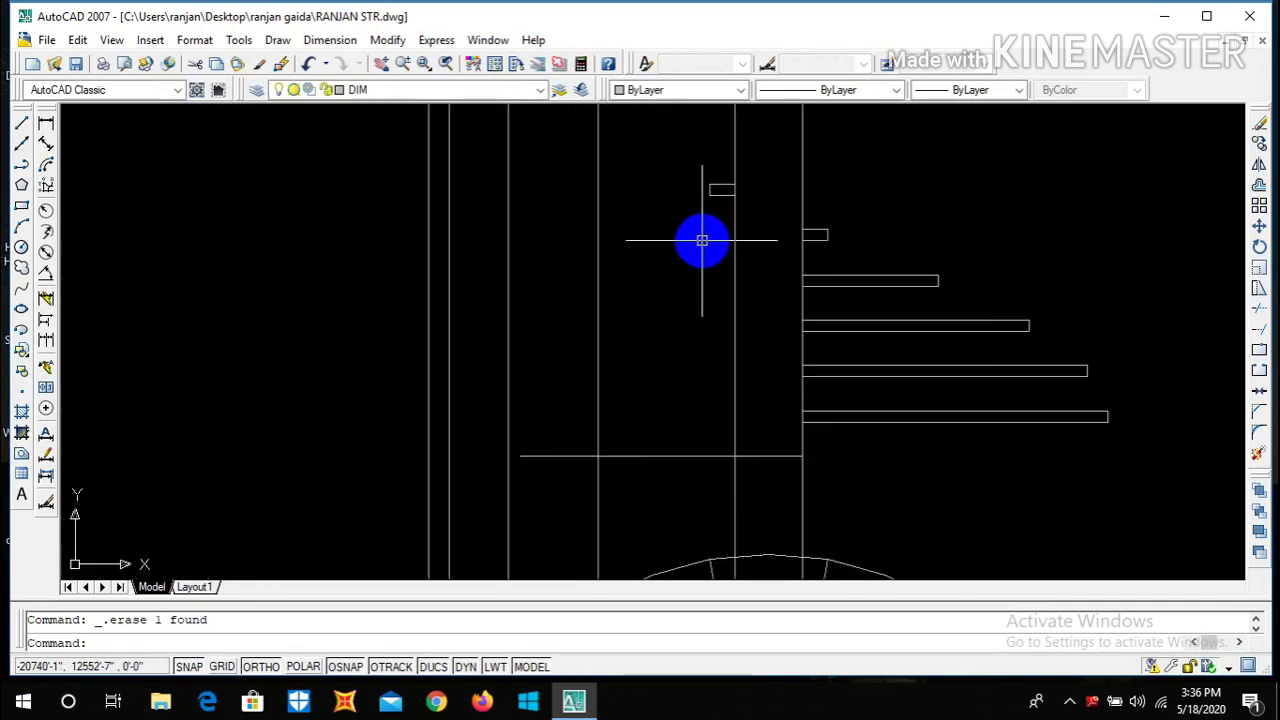
pyautogui.write('o')
pyautogui.press('Return')
pyautogui.write('6')
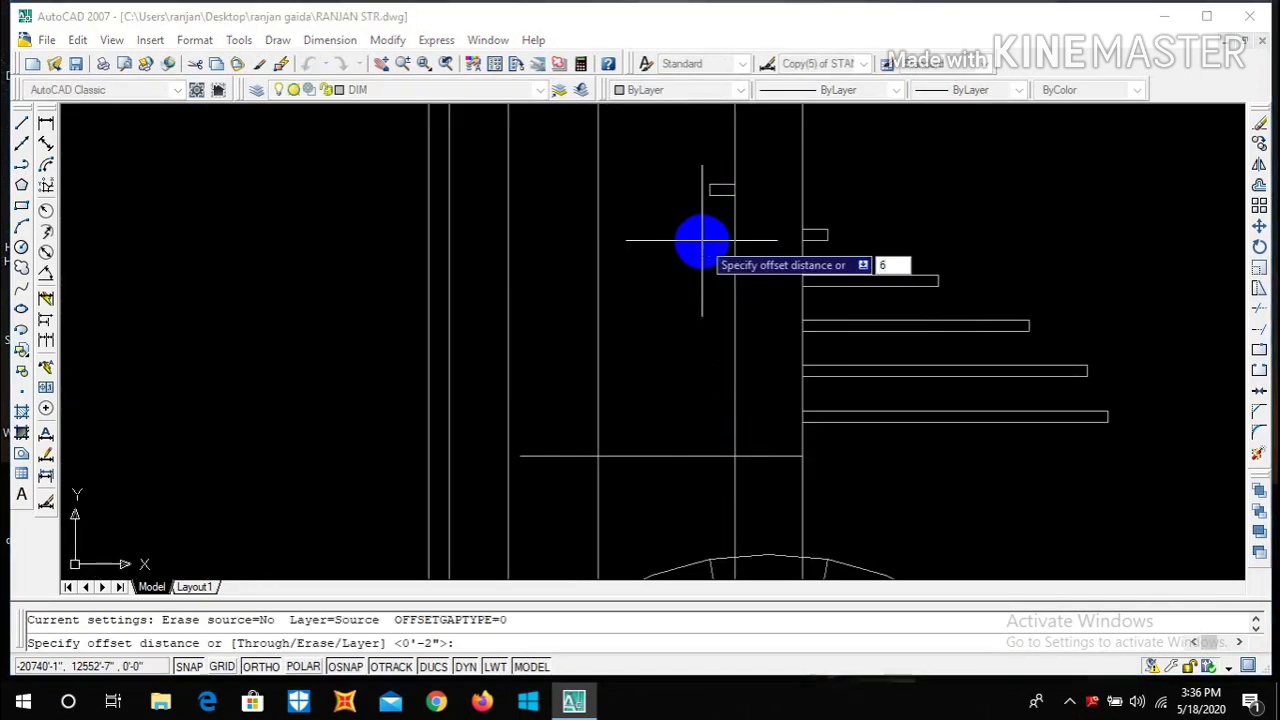
pyautogui.press('Return')
pyautogui.scroll(1, 706, 197)
pyautogui.scroll(-2, 707, 228)
pyautogui.scroll(4, 707, 228)
pyautogui.click(721, 218)
pyautogui.click(714, 163)
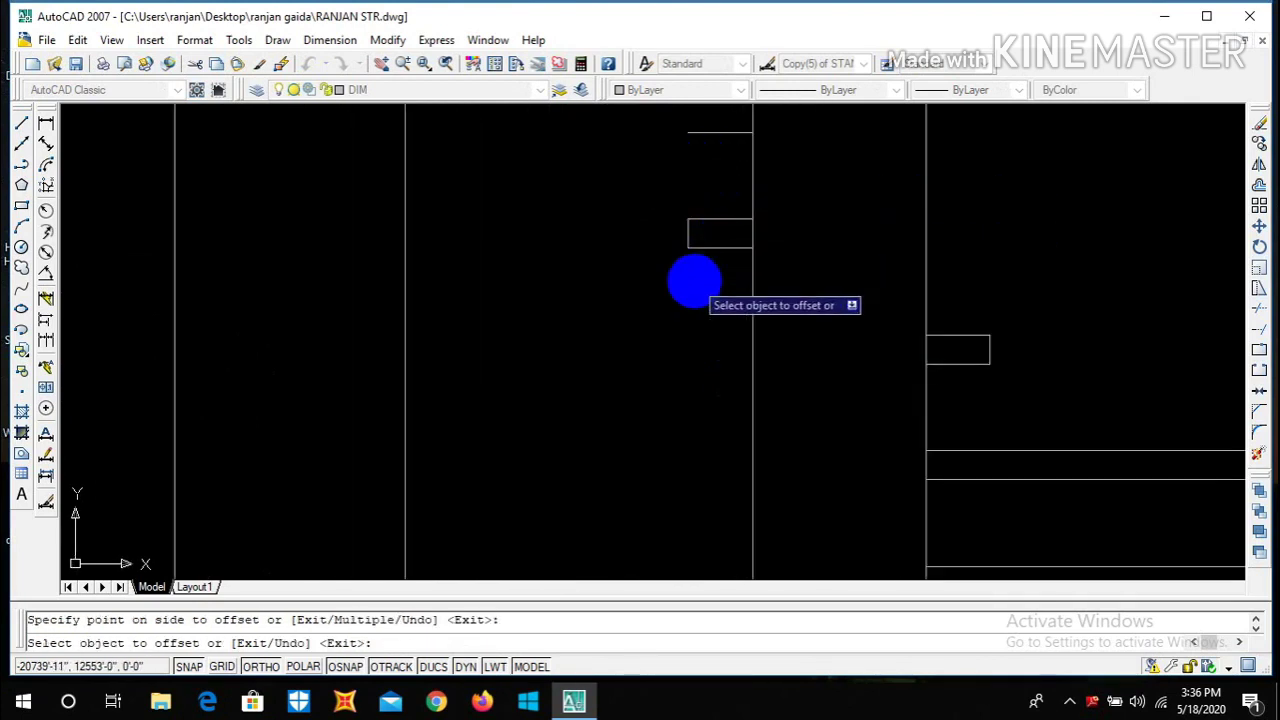
pyautogui.press('Escape')
pyautogui.scroll(-2, 697, 286)
pyautogui.click(700, 286)
pyautogui.click(679, 244)
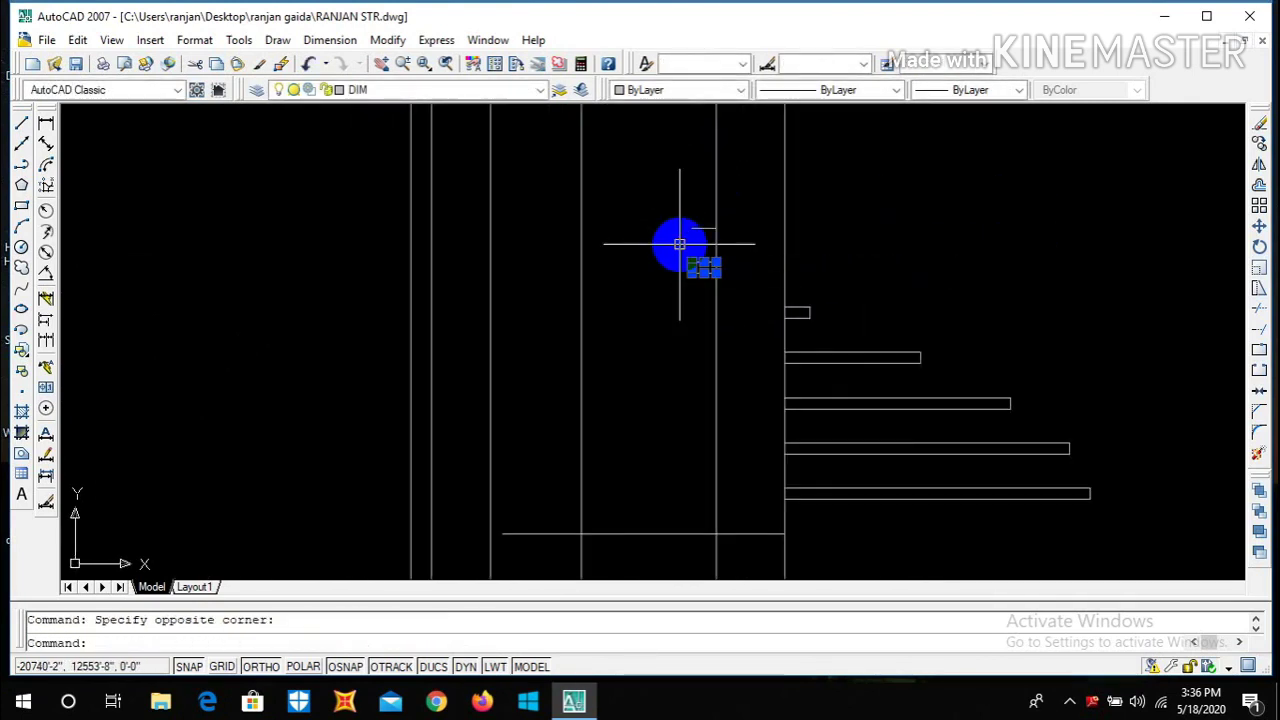
pyautogui.write('co')
pyautogui.press('Return')
pyautogui.scroll(2, 714, 268)
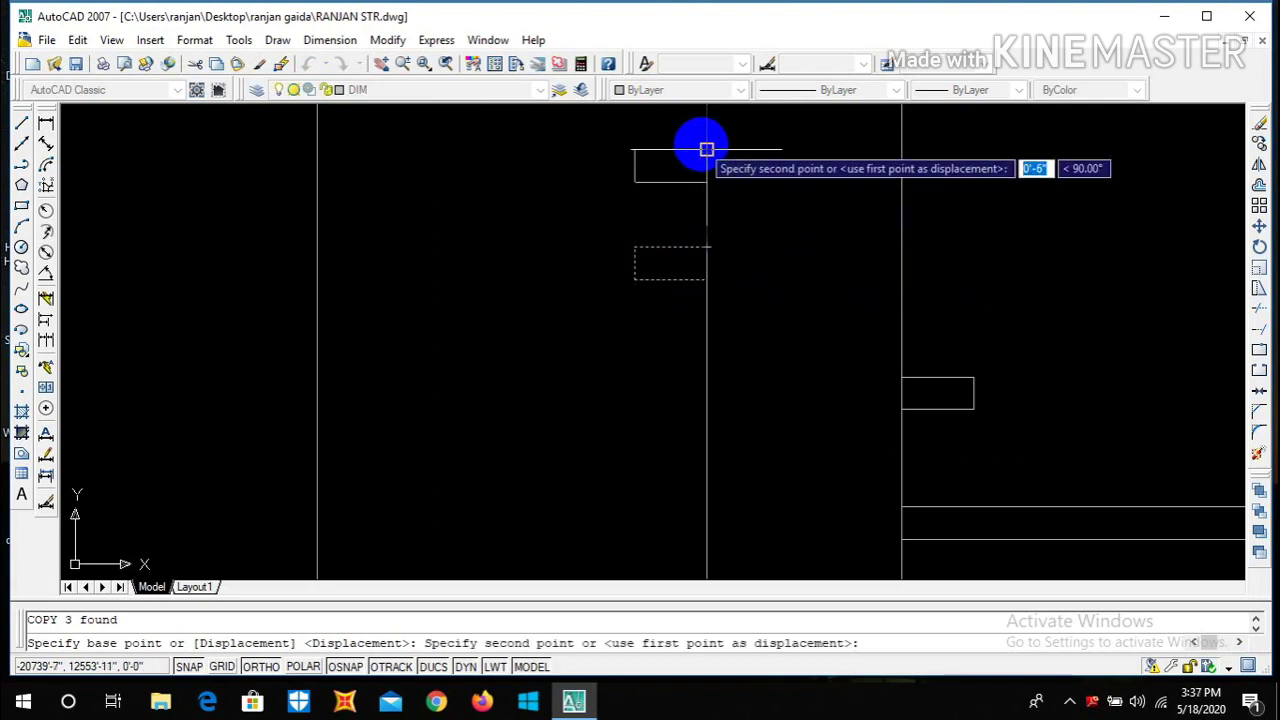
pyautogui.press('Escape')
pyautogui.click(668, 314)
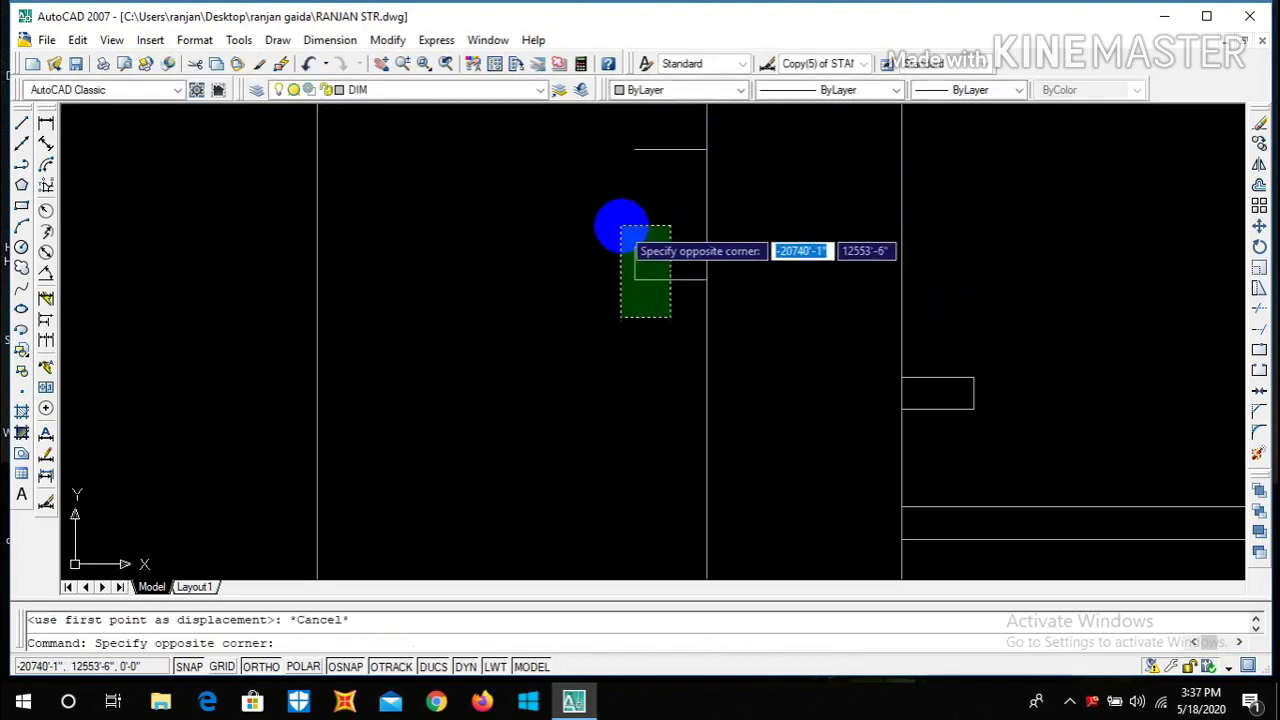
pyautogui.click(620, 223)
pyautogui.write('co')
pyautogui.press('Return')
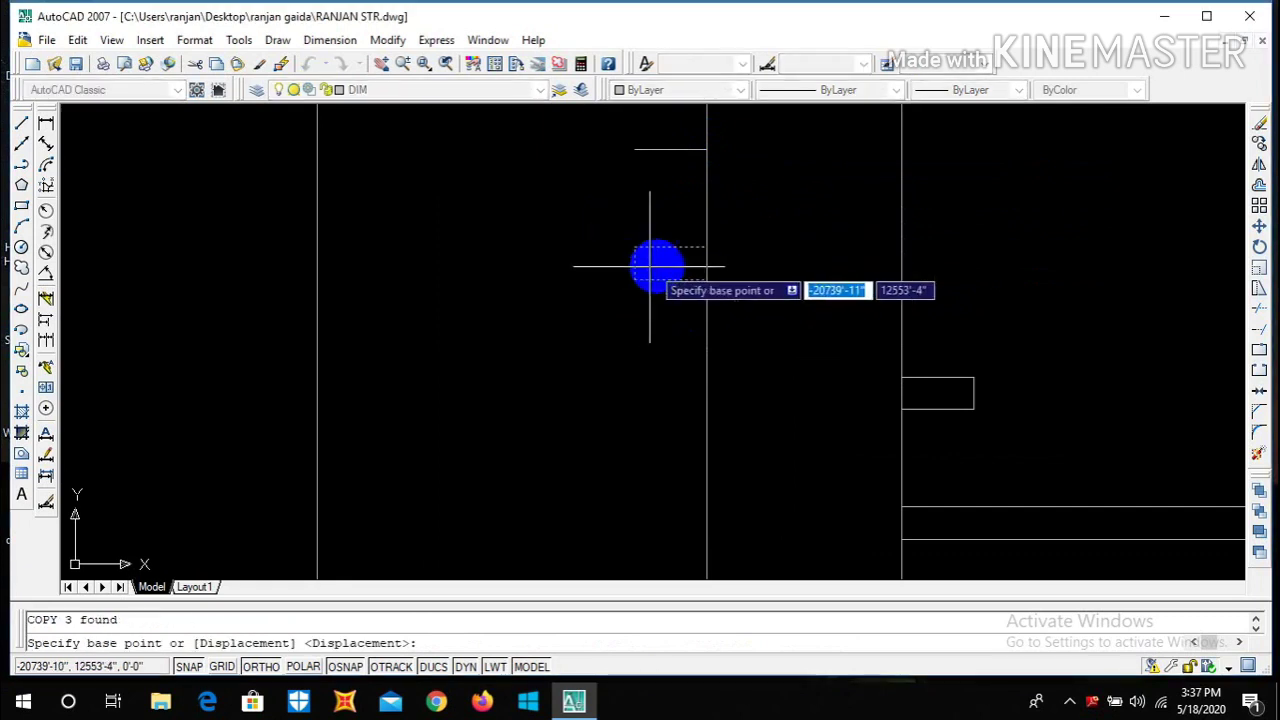
pyautogui.click(707, 279)
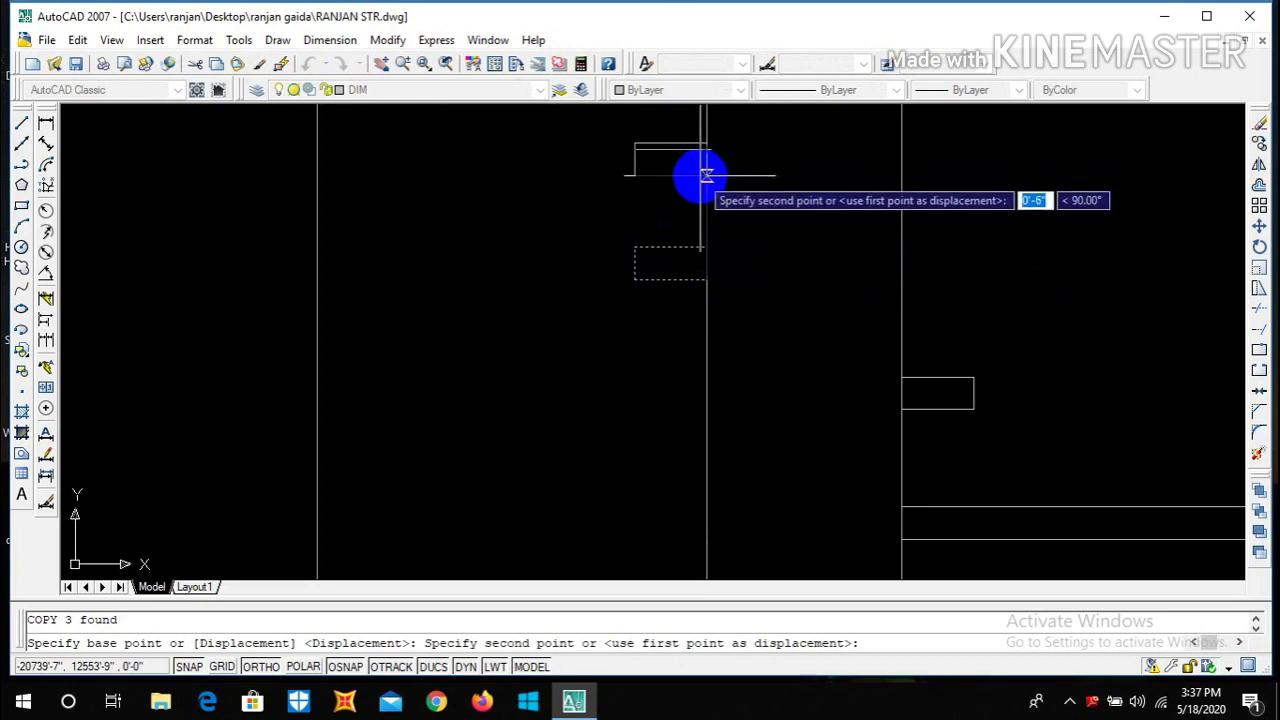
pyautogui.press('Escape')
pyautogui.click(669, 283)
pyautogui.click(626, 222)
pyautogui.write('co')
pyautogui.press('Return')
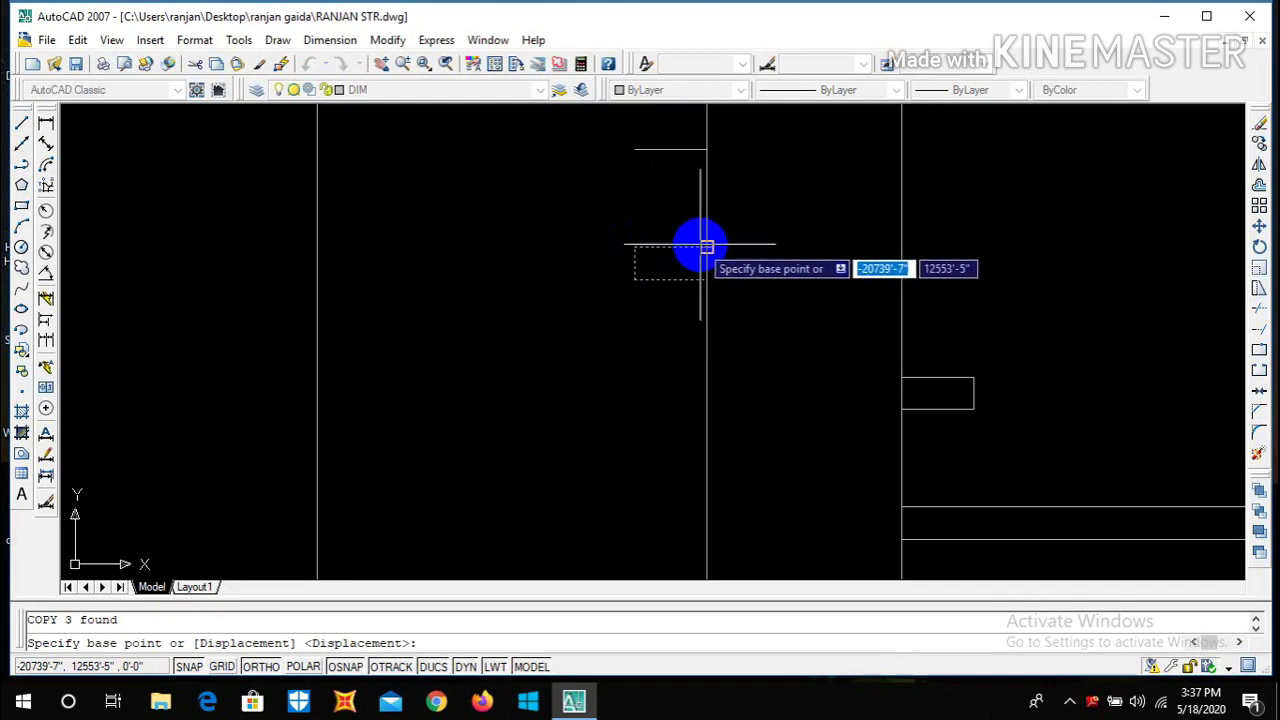
pyautogui.click(706, 247)
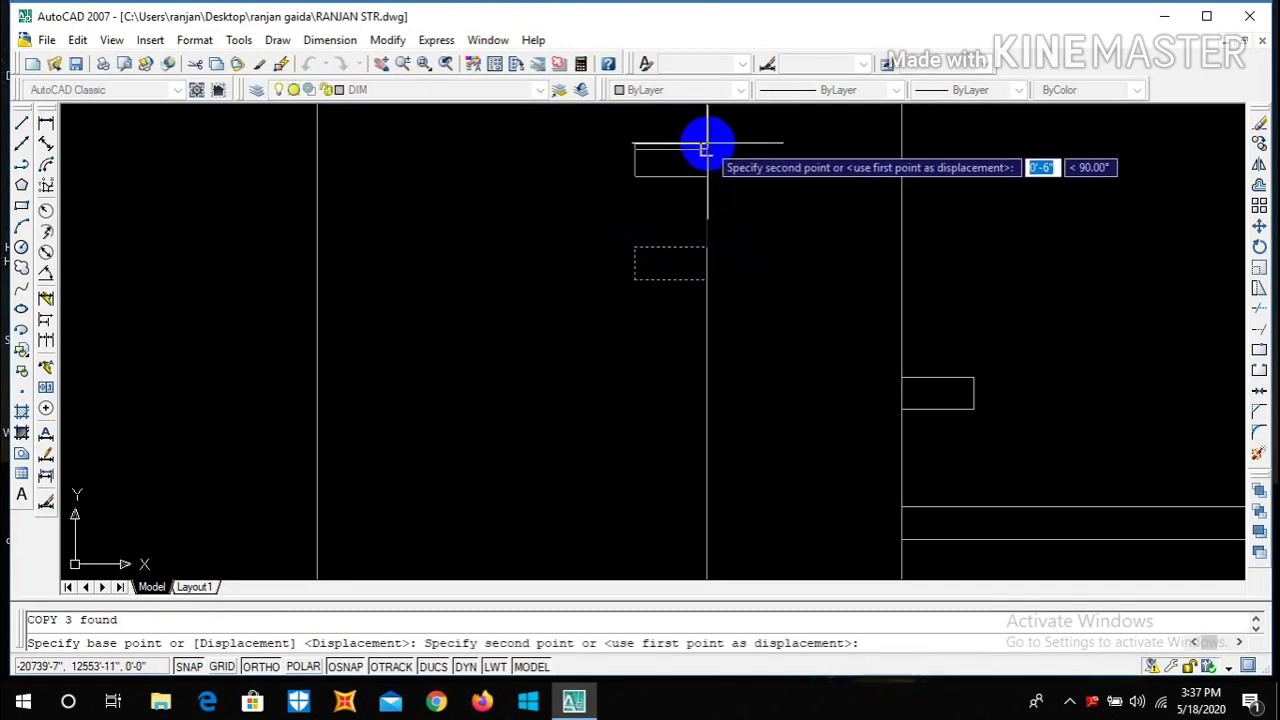
pyautogui.press('Escape')
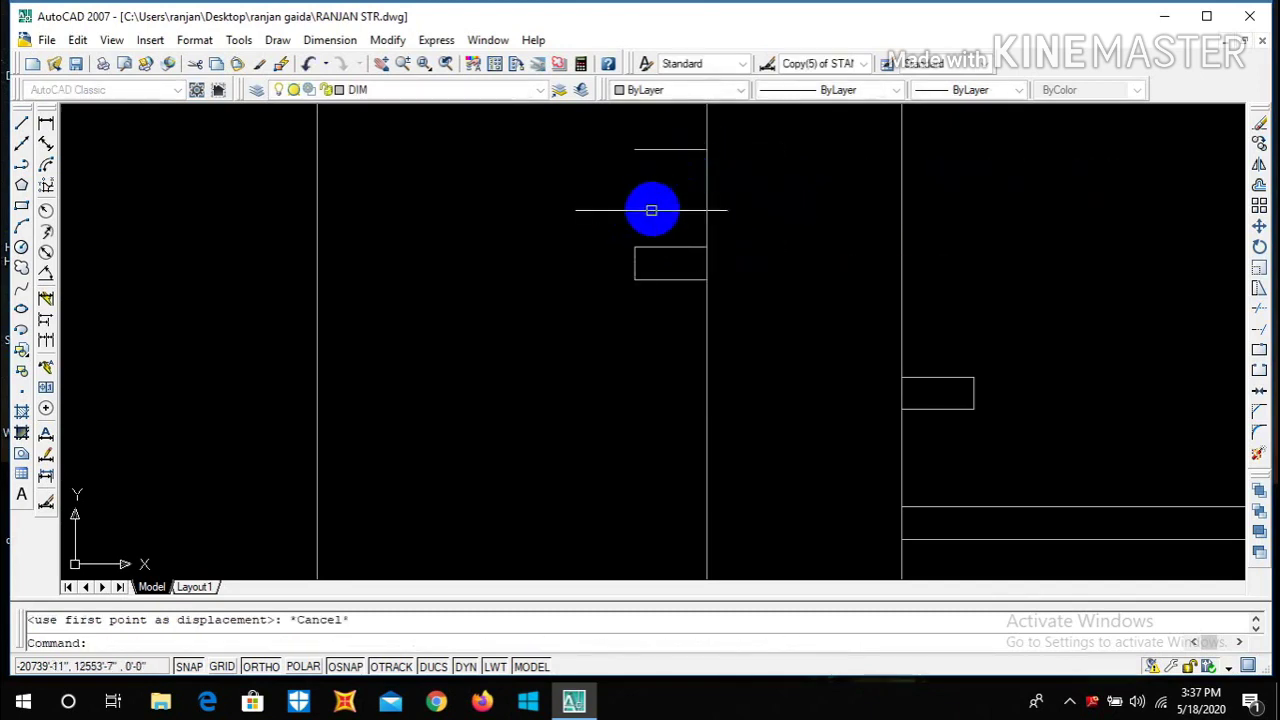
# - Copy the short sixth tread straight up from its lower inner corner onto the offset line 6" above it
pyautogui.scroll(-2, 665, 243)
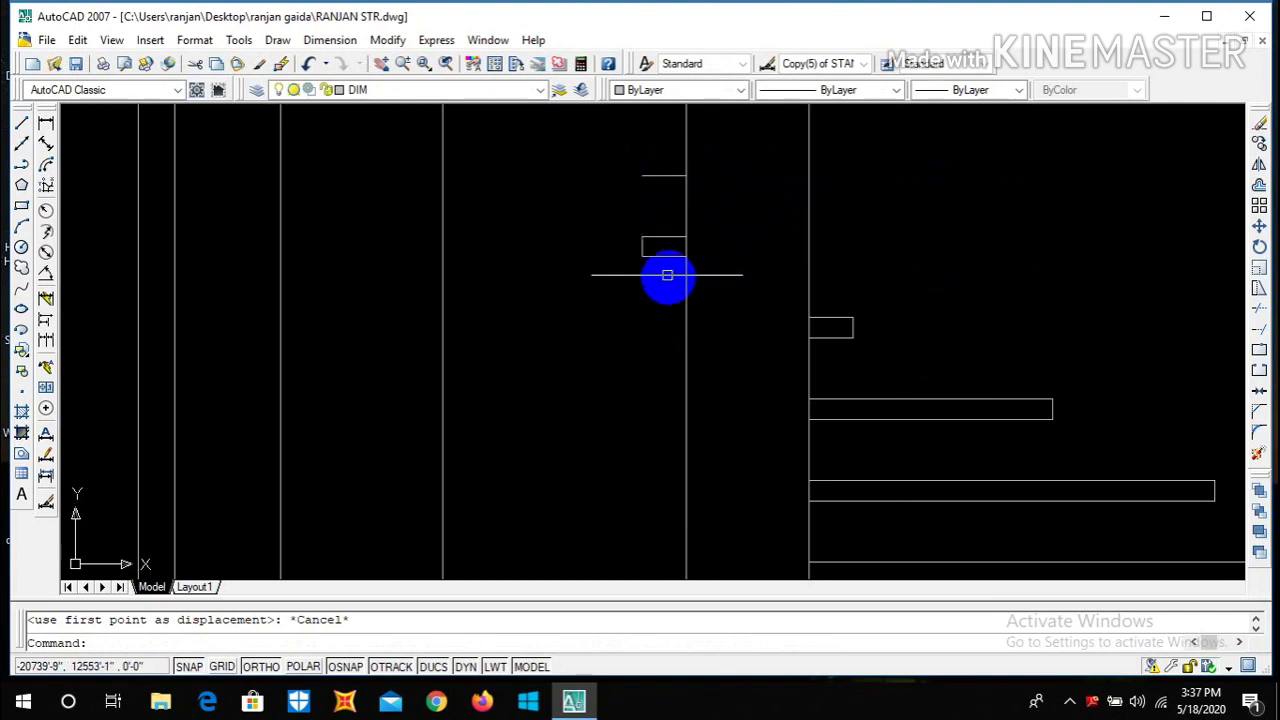
pyautogui.click(667, 275)
pyautogui.click(633, 220)
pyautogui.write('co')
pyautogui.press('Return')
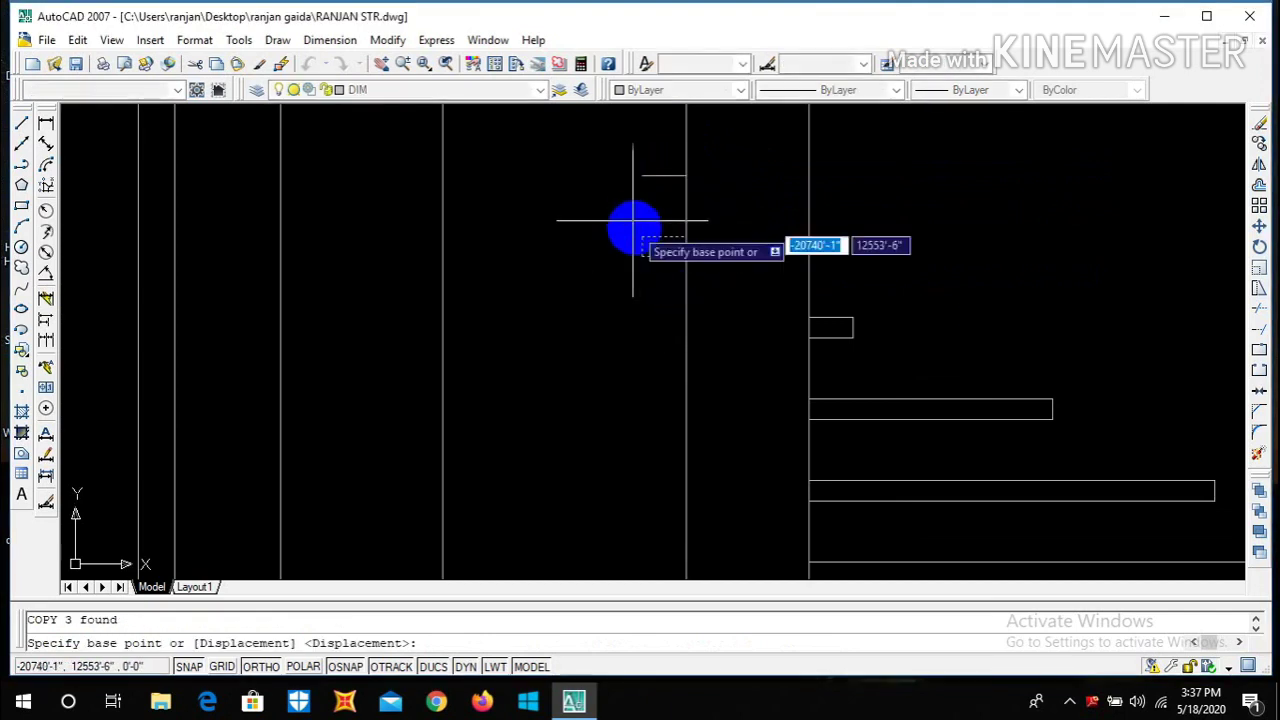
pyautogui.click(686, 256)
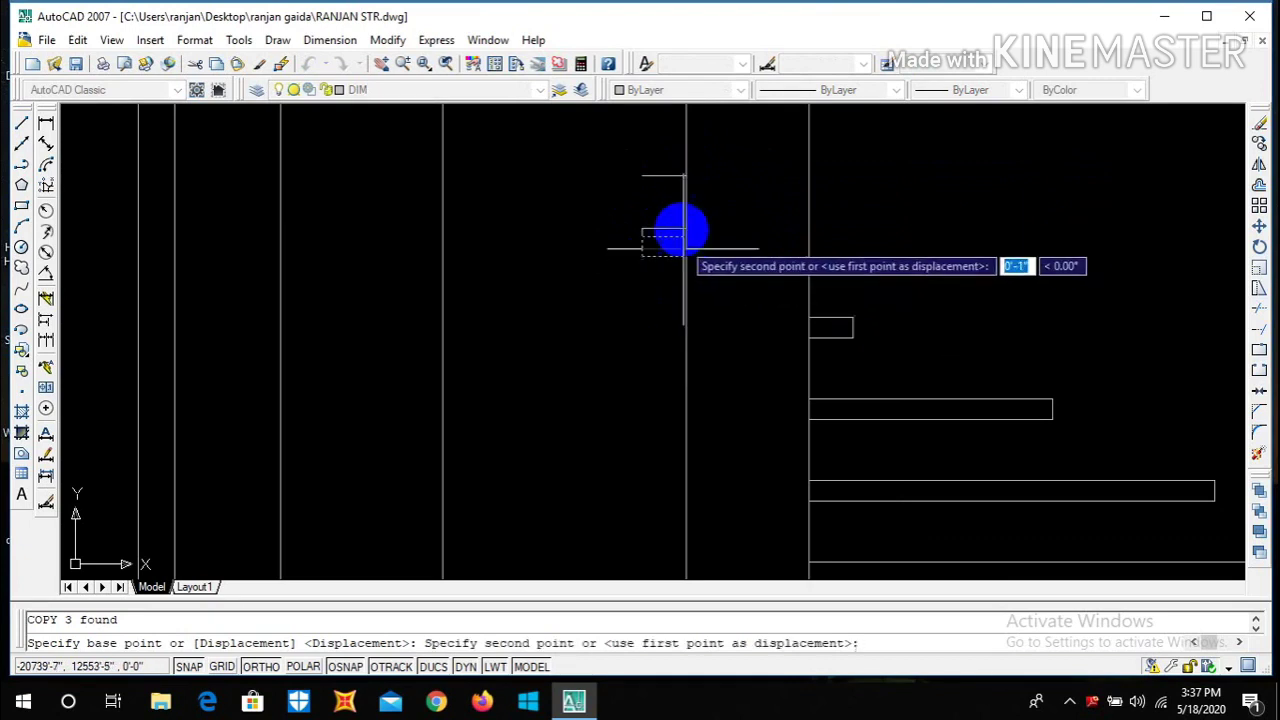
pyautogui.click(686, 175)
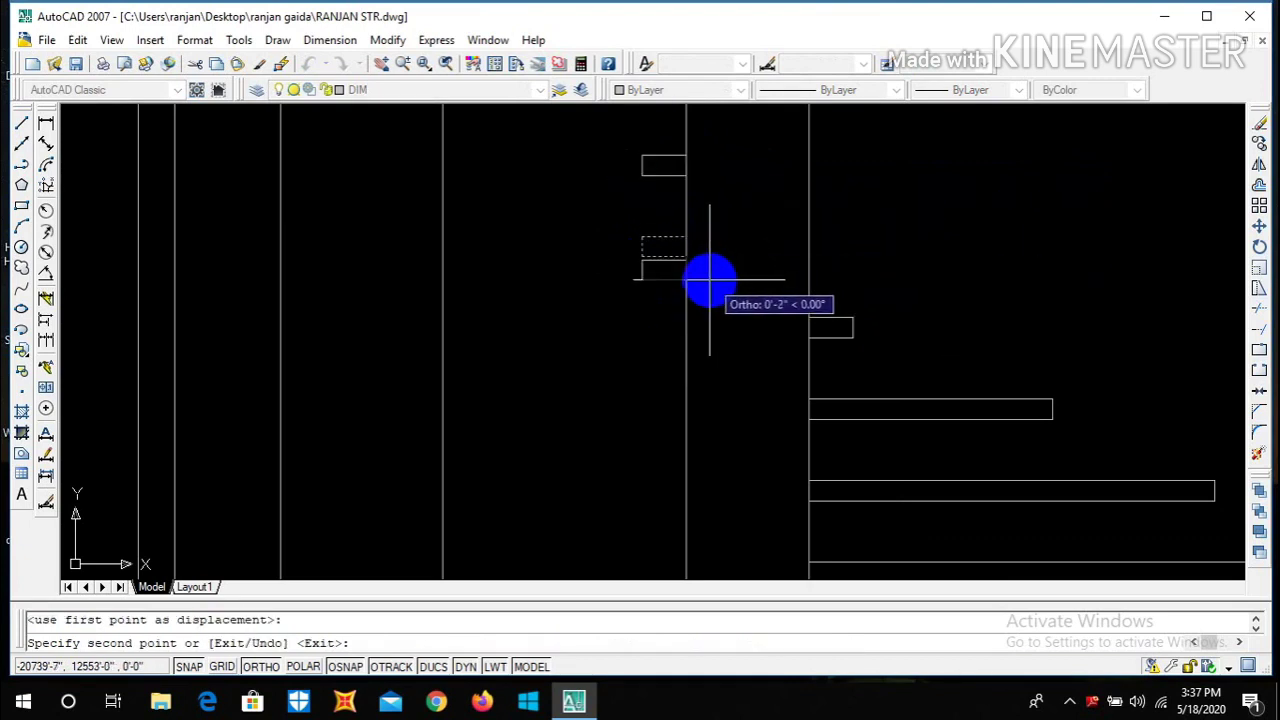
pyautogui.press('Escape')
# - Extend the copied seventh tread's two long edges outward to the next vertical construction line and erase its old short end line
pyautogui.scroll(-4, 700, 286)
pyautogui.scroll(2, 664, 225)
pyautogui.write('ex')
pyautogui.press('Return')
pyautogui.press('Return')
pyautogui.scroll(3, 692, 262)
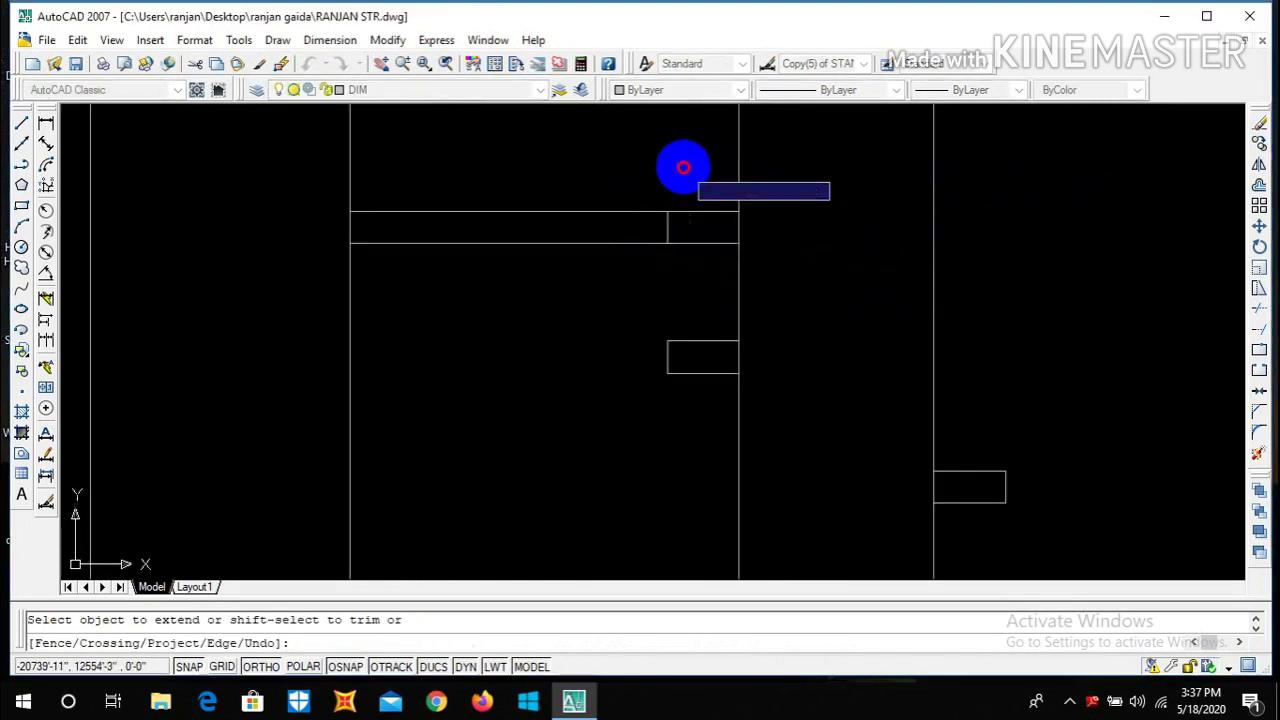
pyautogui.scroll(-2, 634, 257)
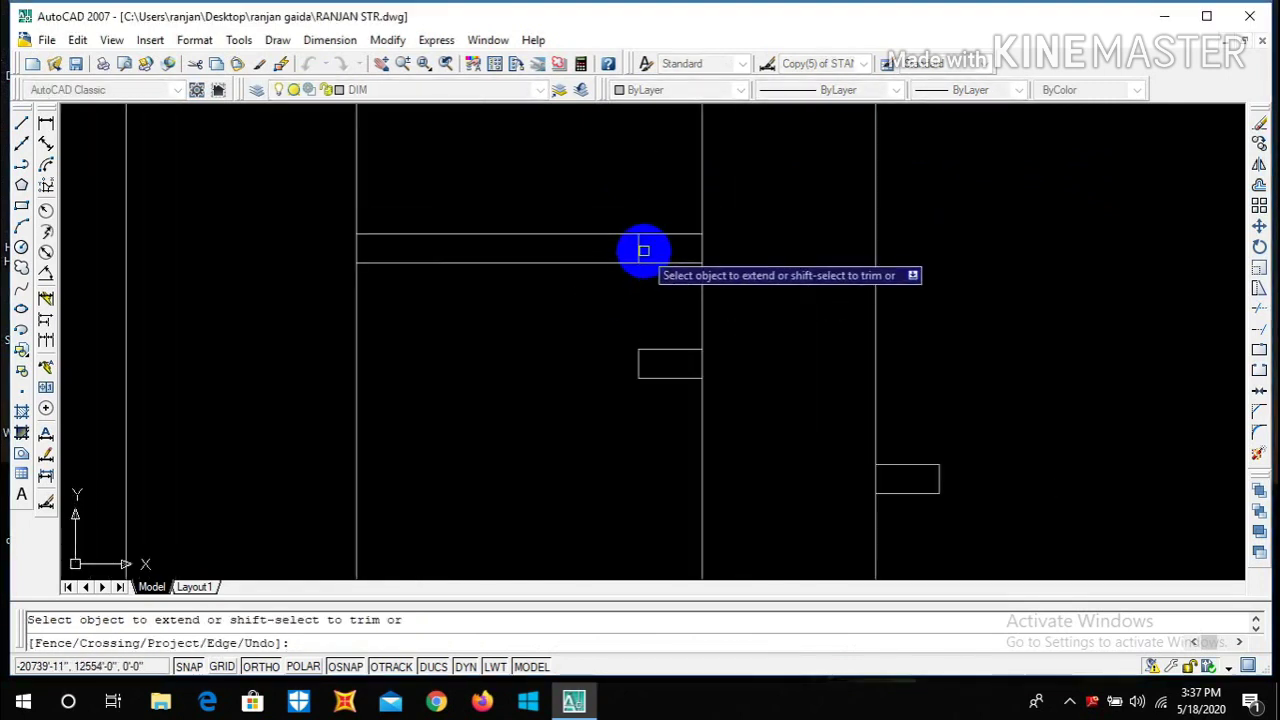
pyautogui.press('Escape')
pyautogui.press('Delete')
pyautogui.scroll(-2, 645, 252)
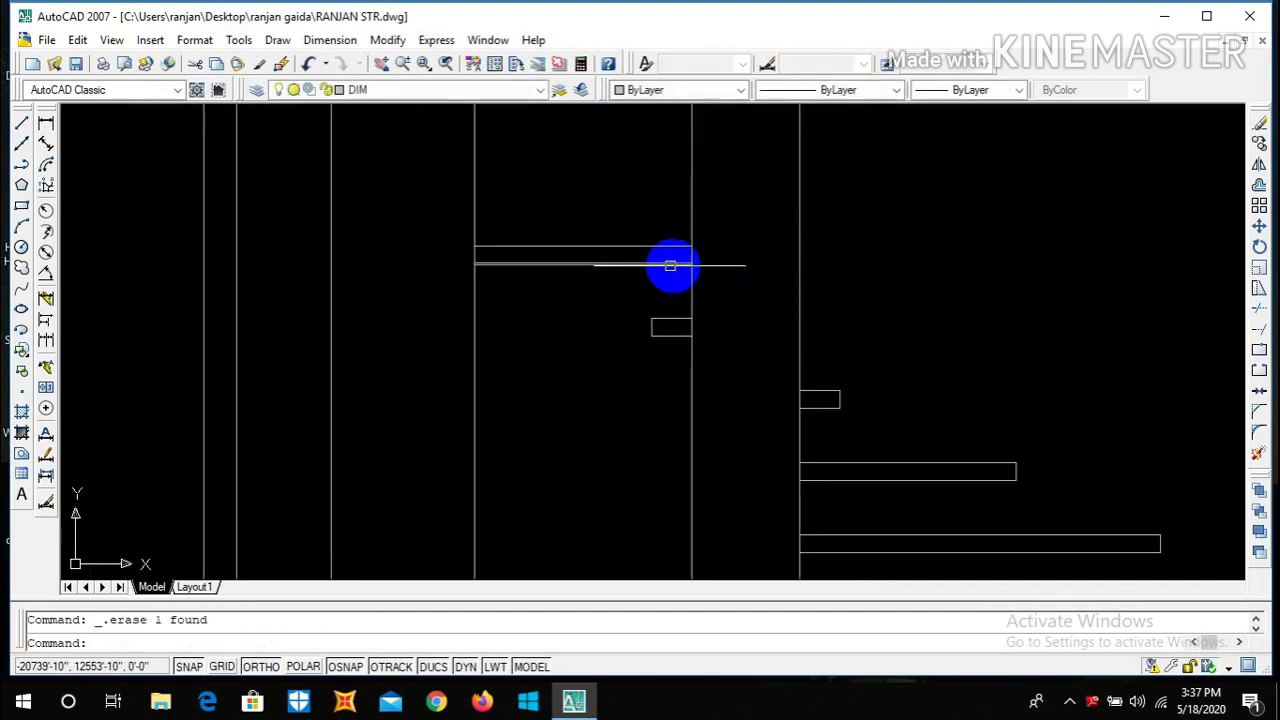
# - Extend the seventh tread's two edges across the remaining vertical construction lines to the outermost one
pyautogui.write('ex')
pyautogui.press('Return')
pyautogui.press('Return')
pyautogui.click(557, 294)
pyautogui.click(517, 197)
pyautogui.click(391, 314)
pyautogui.click(380, 200)
pyautogui.click(320, 260)
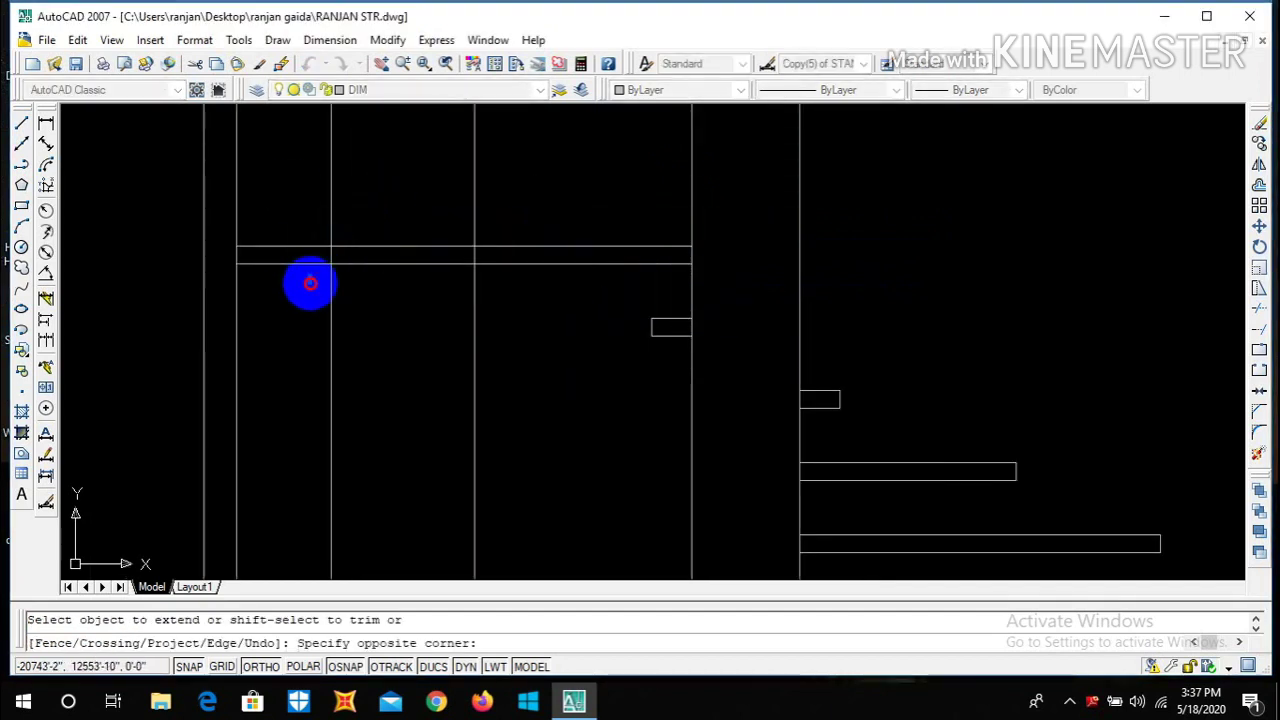
pyautogui.click(292, 215)
pyautogui.press('Escape')
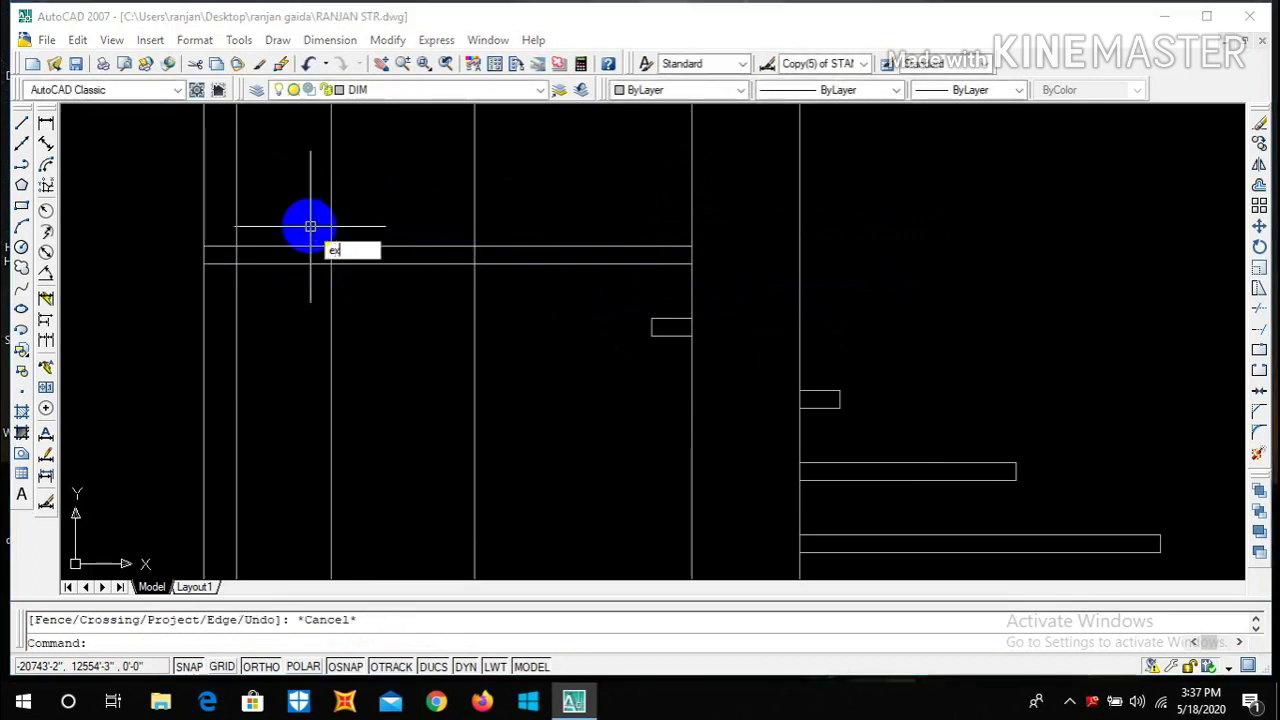
pyautogui.write('ex')
pyautogui.press('Return')
pyautogui.press('Return')
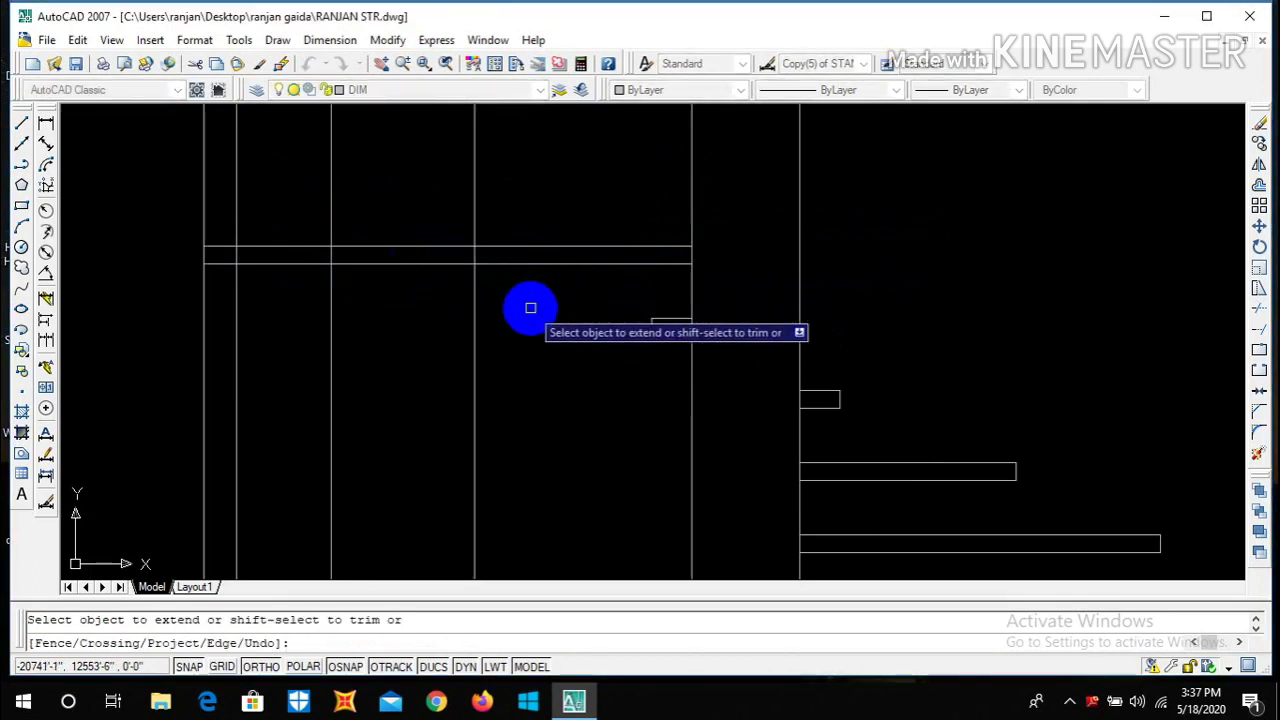
pyautogui.press('Escape')
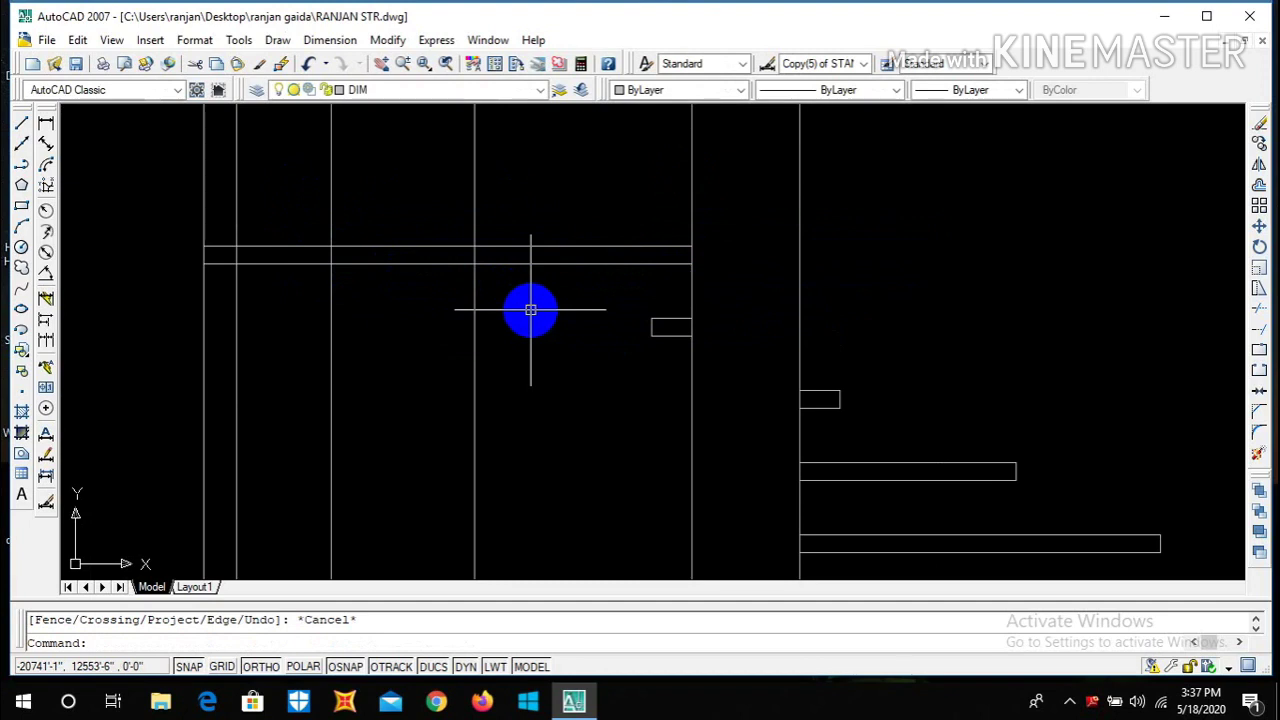
# - Copy the seventh tread's two full-width edges upward repeatedly along the pole's edge, keeping a 6" gap between treads
pyautogui.write('co')
pyautogui.press('Return')
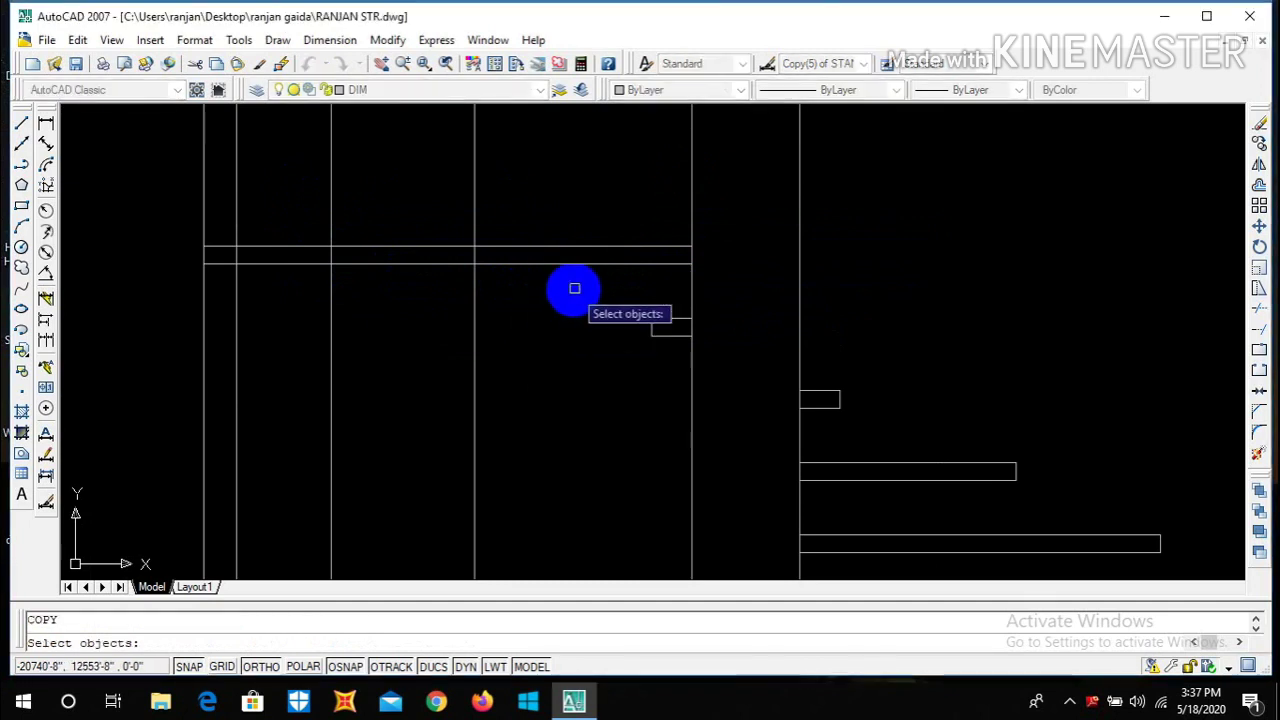
pyautogui.click(571, 289)
pyautogui.click(534, 196)
pyautogui.press('Return')
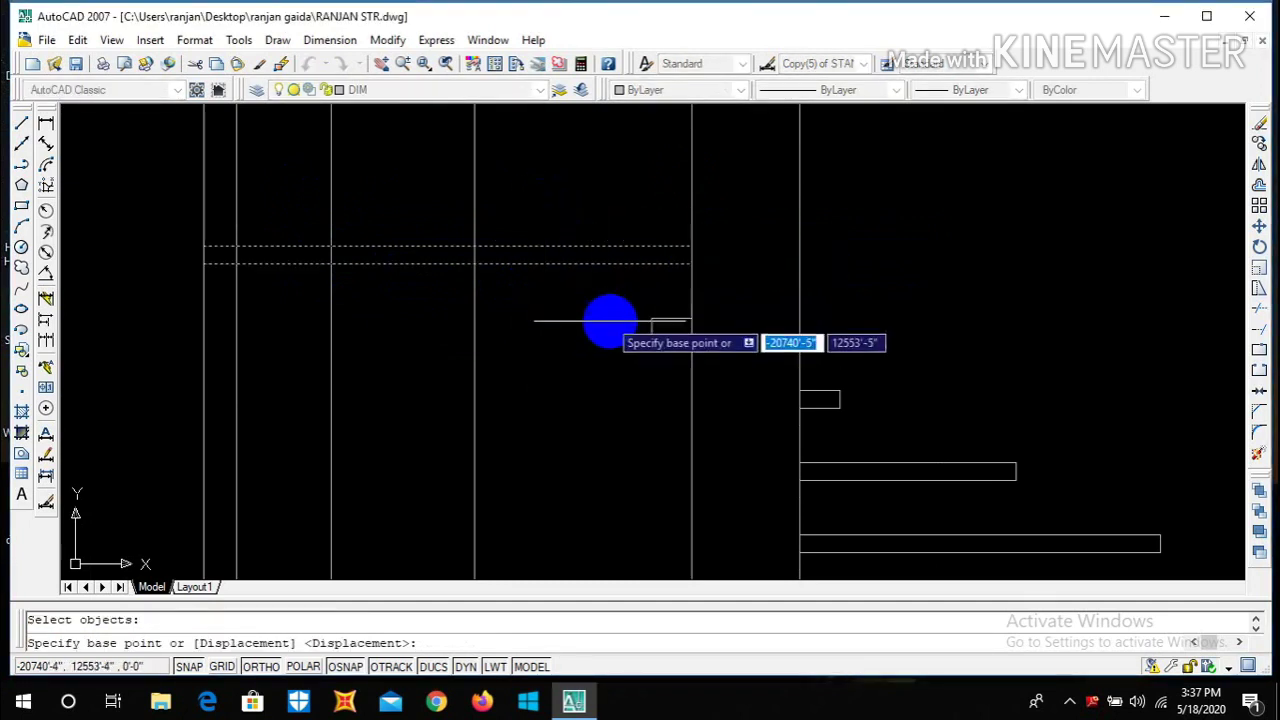
pyautogui.click(691, 318)
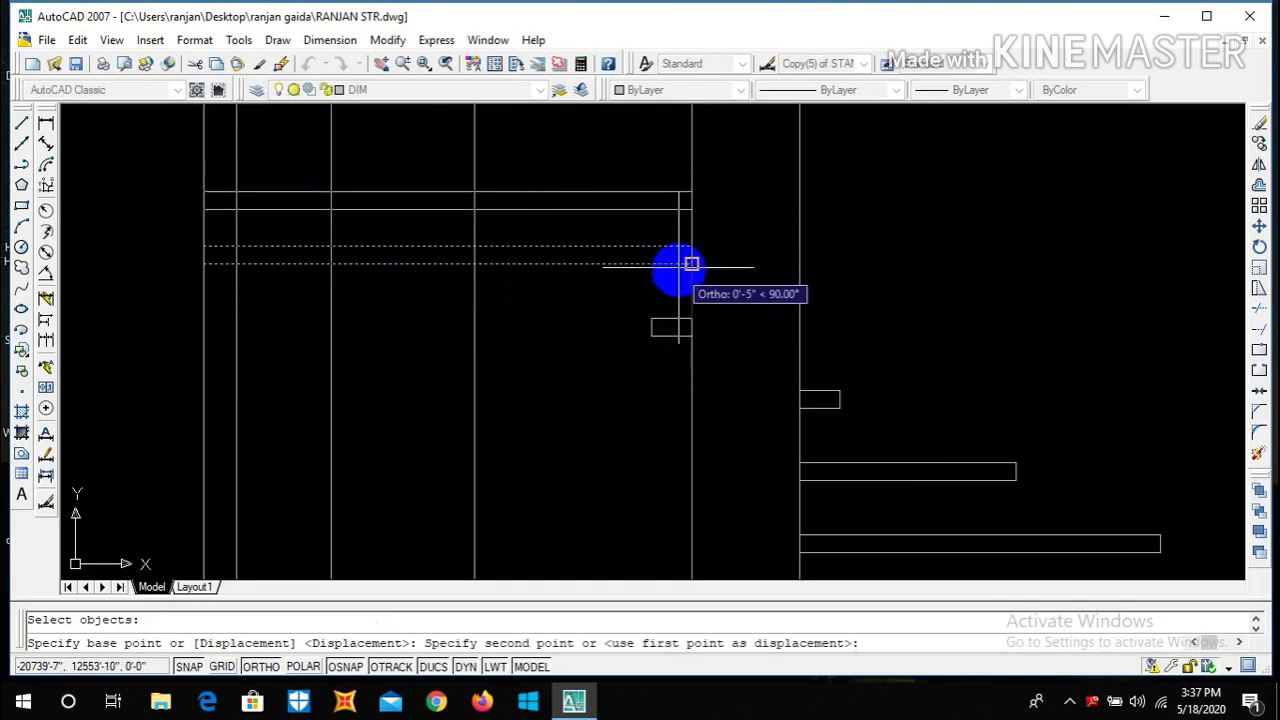
pyautogui.scroll(-2, 675, 280)
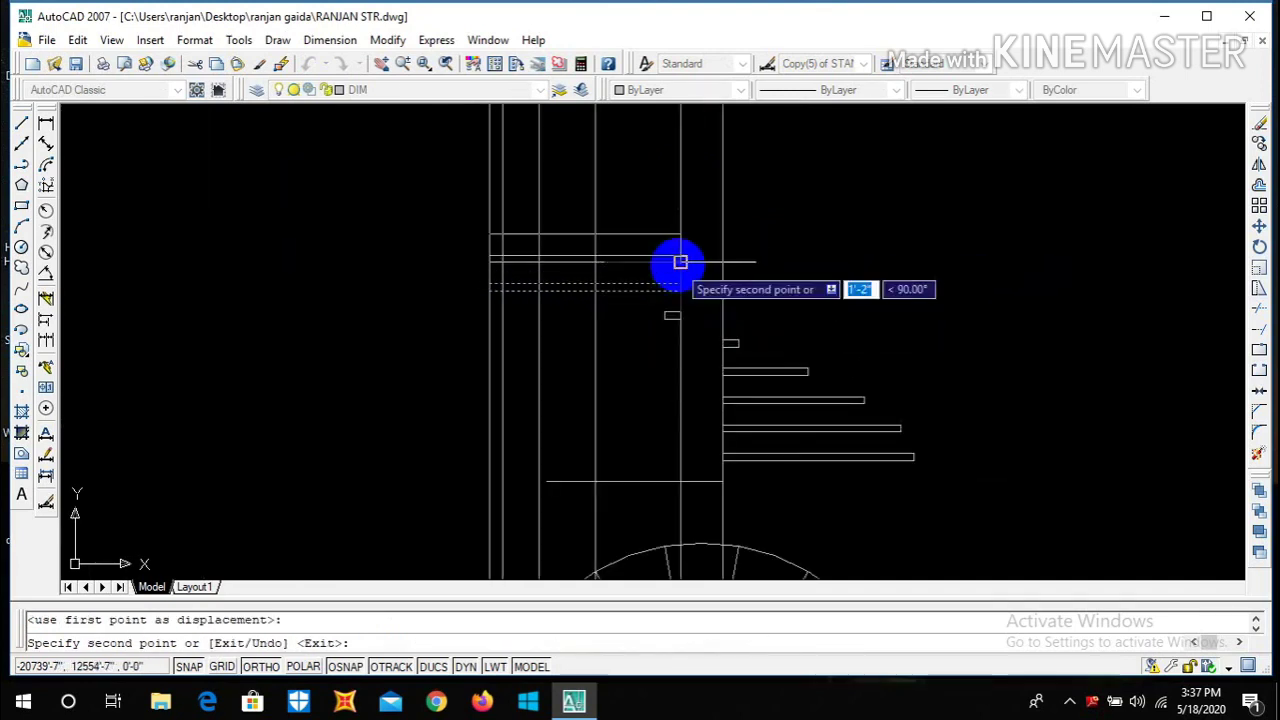
pyautogui.click(676, 244)
pyautogui.scroll(-2, 663, 306)
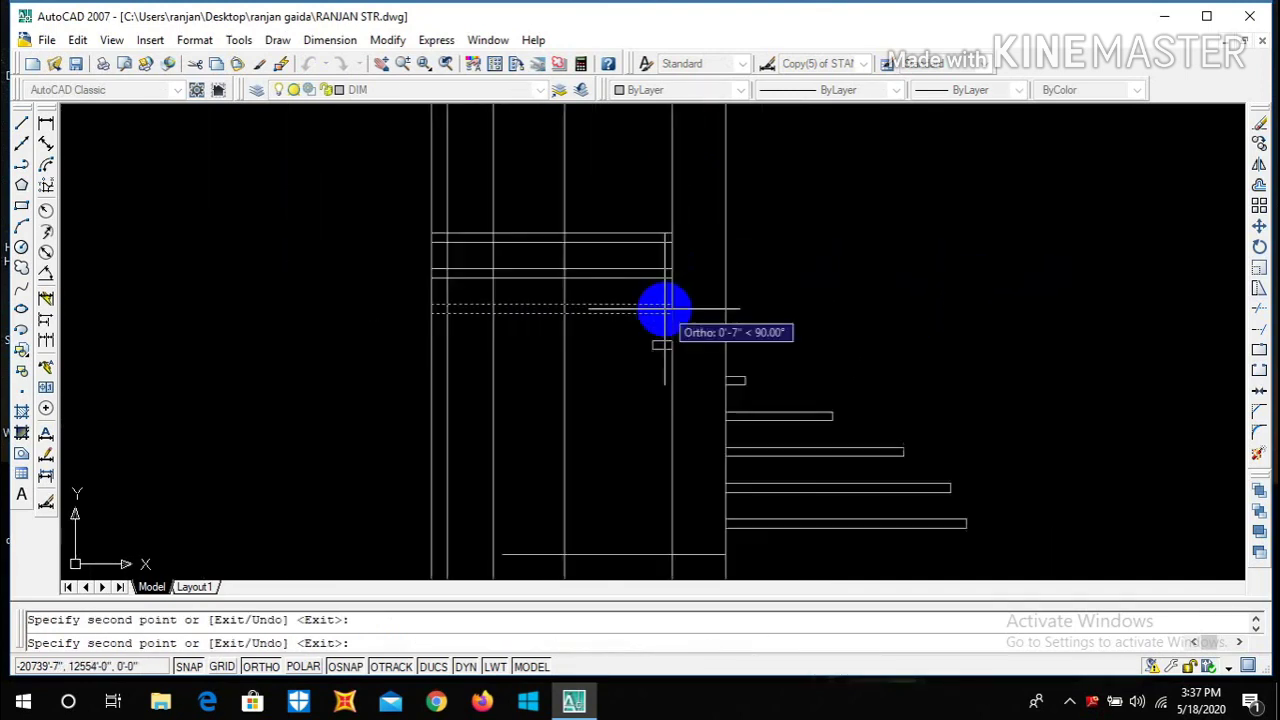
pyautogui.scroll(4, 669, 214)
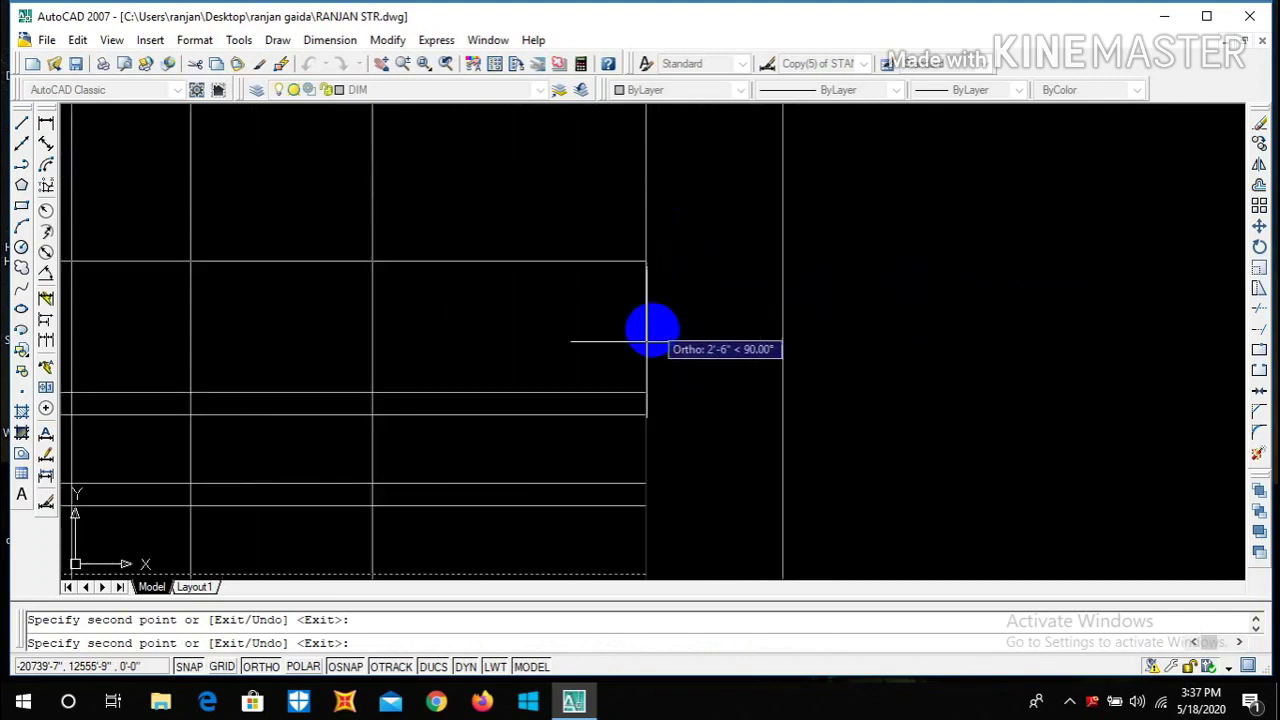
pyautogui.click(646, 391)
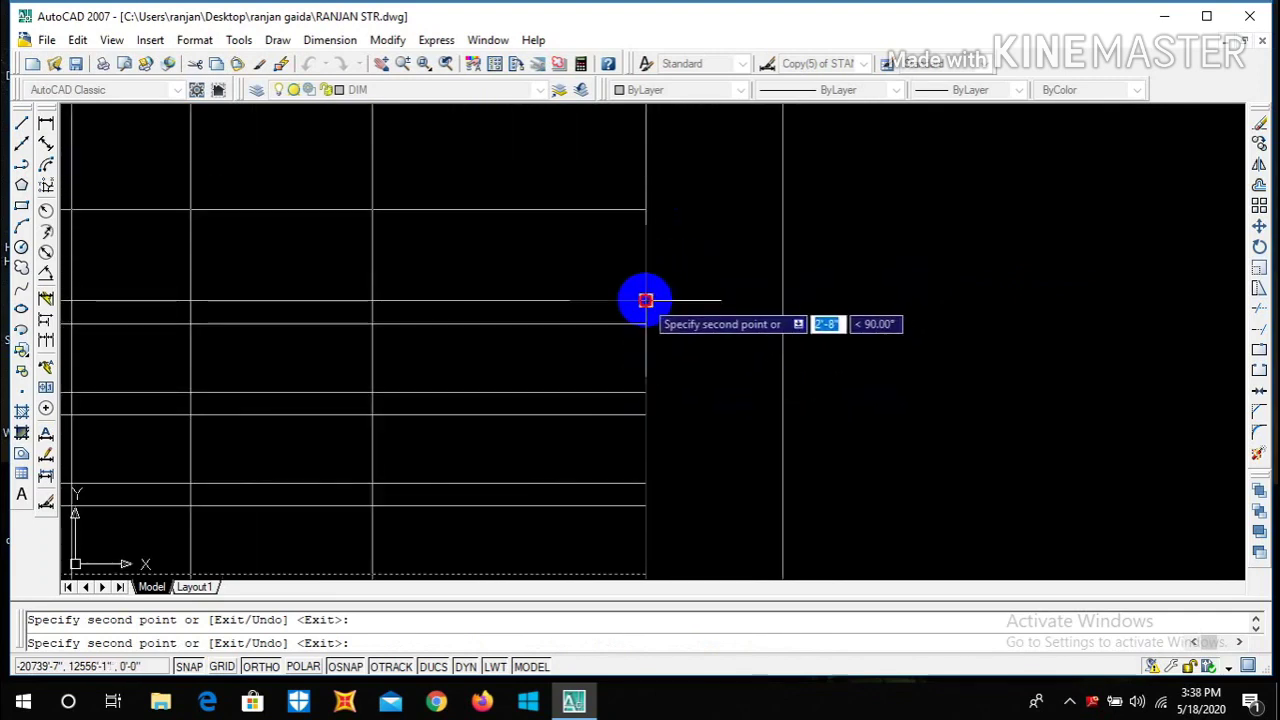
pyautogui.scroll(-3, 646, 211)
pyautogui.click(645, 214)
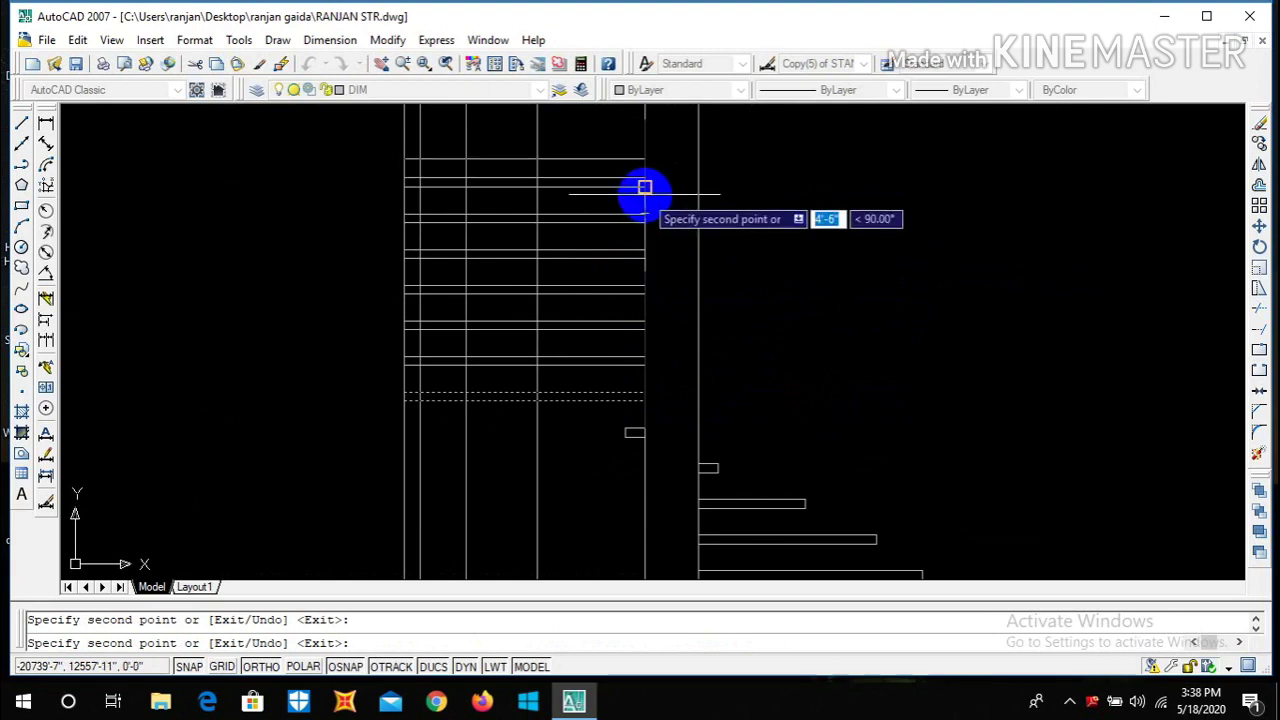
pyautogui.scroll(-2, 645, 200)
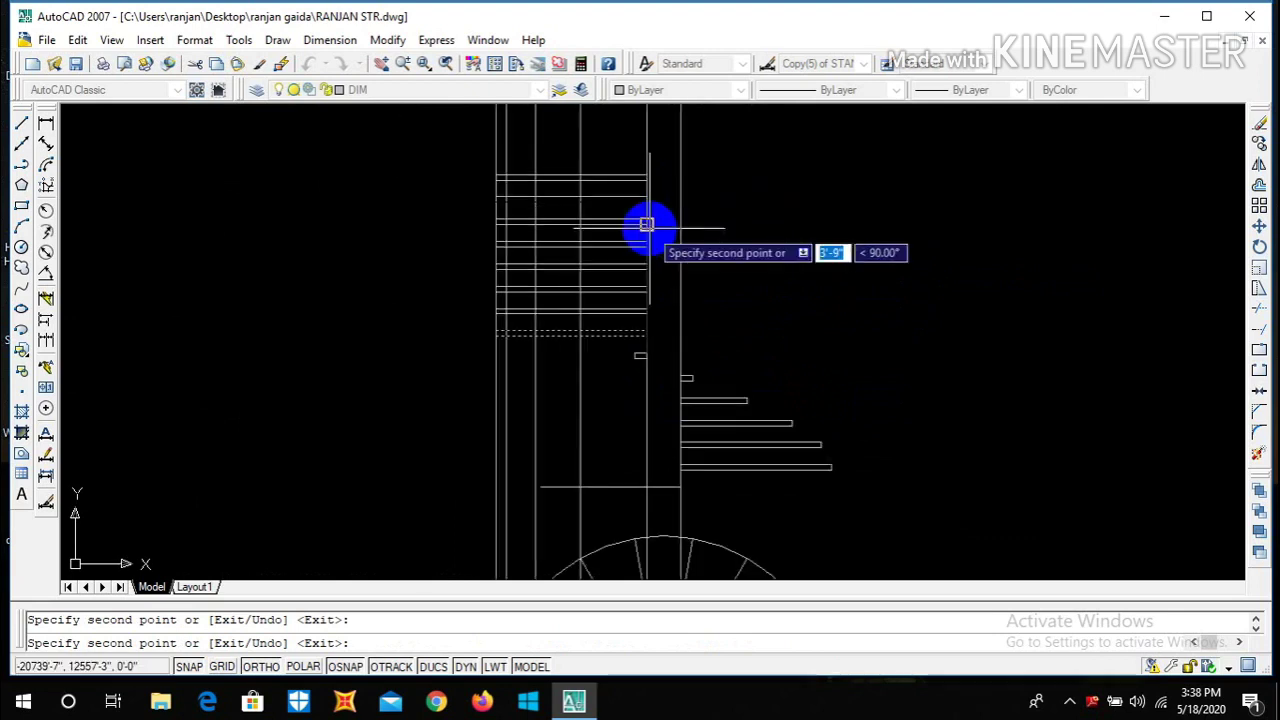
pyautogui.scroll(3, 646, 218)
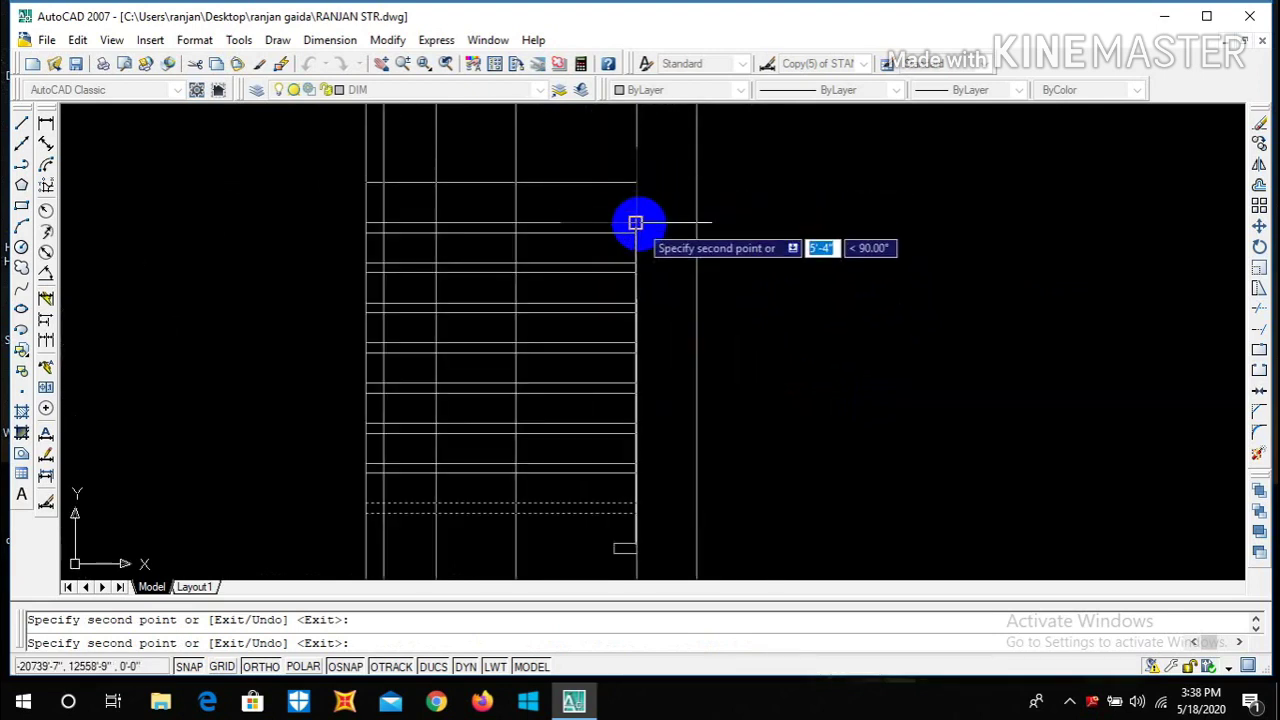
pyautogui.press('Escape')
# - Trim the seventh tread's edges beyond the innermost vertical construction line, along with that line above and below the tread
pyautogui.scroll(-2, 718, 272)
pyautogui.scroll(-2, 718, 272)
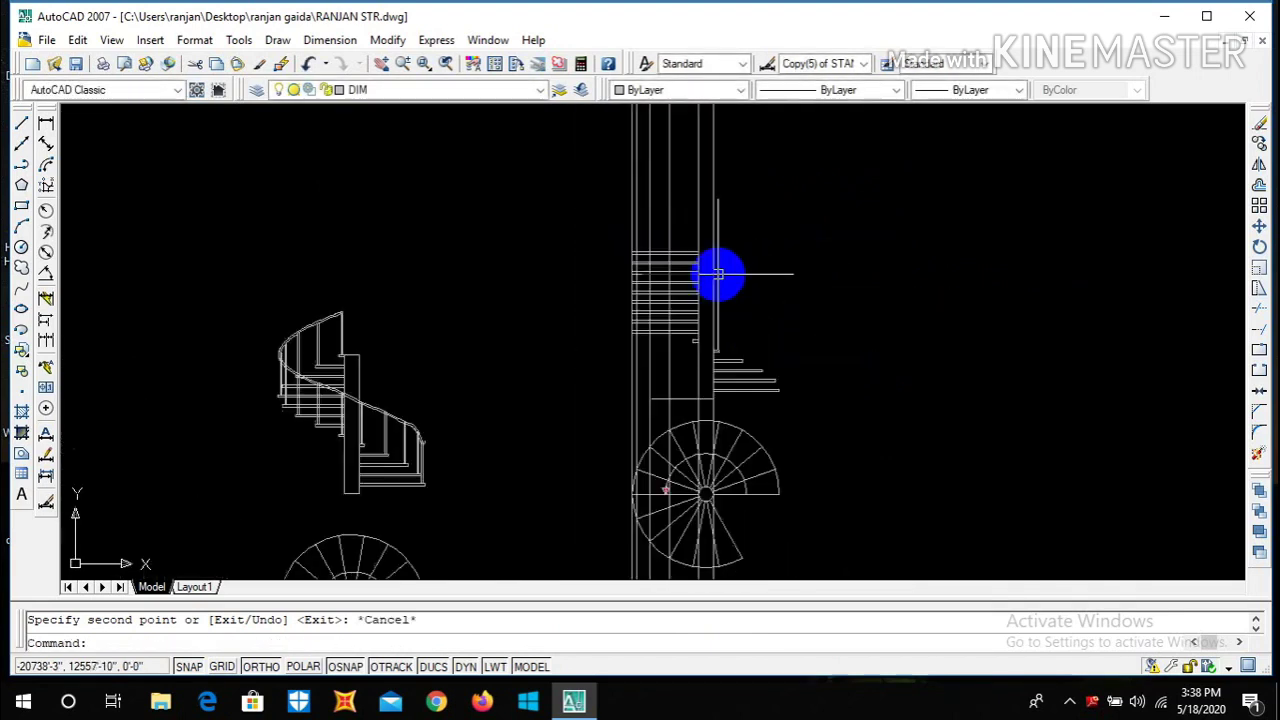
pyautogui.scroll(1, 705, 356)
pyautogui.scroll(-2, 695, 345)
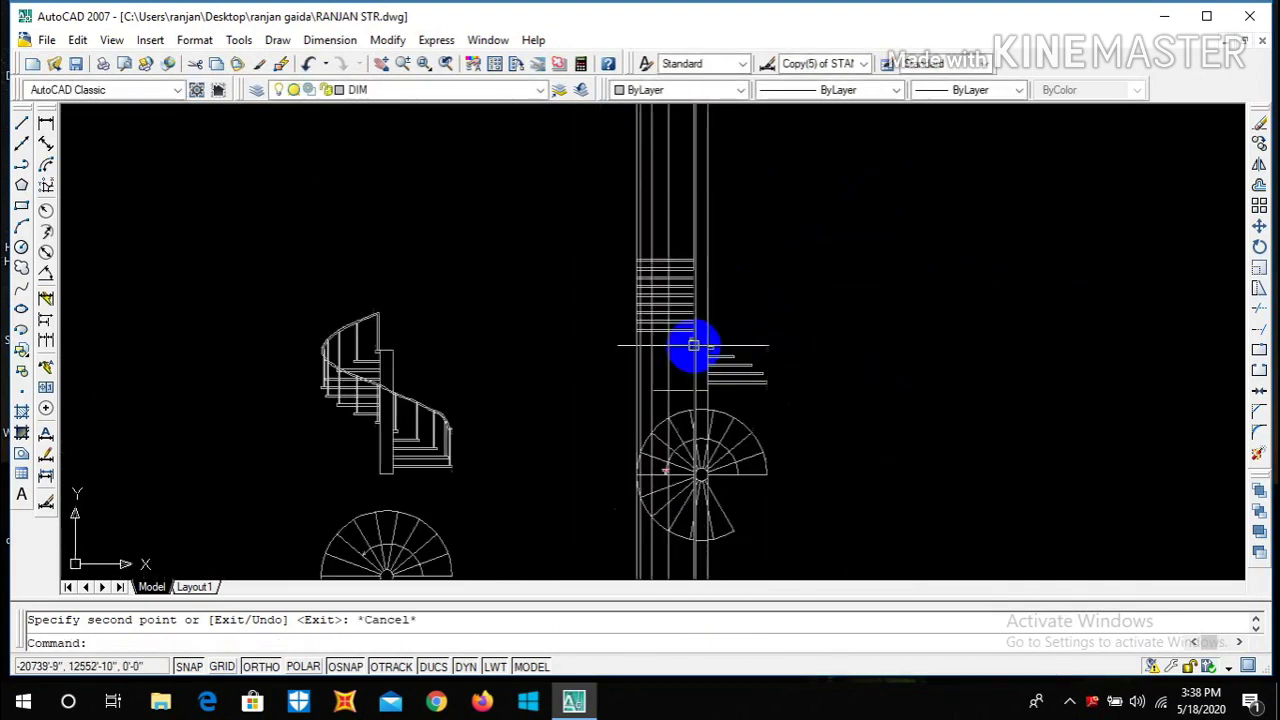
pyautogui.scroll(3, 748, 329)
pyautogui.write('tr')
pyautogui.press('Return')
pyautogui.press('Return')
pyautogui.scroll(2, 620, 345)
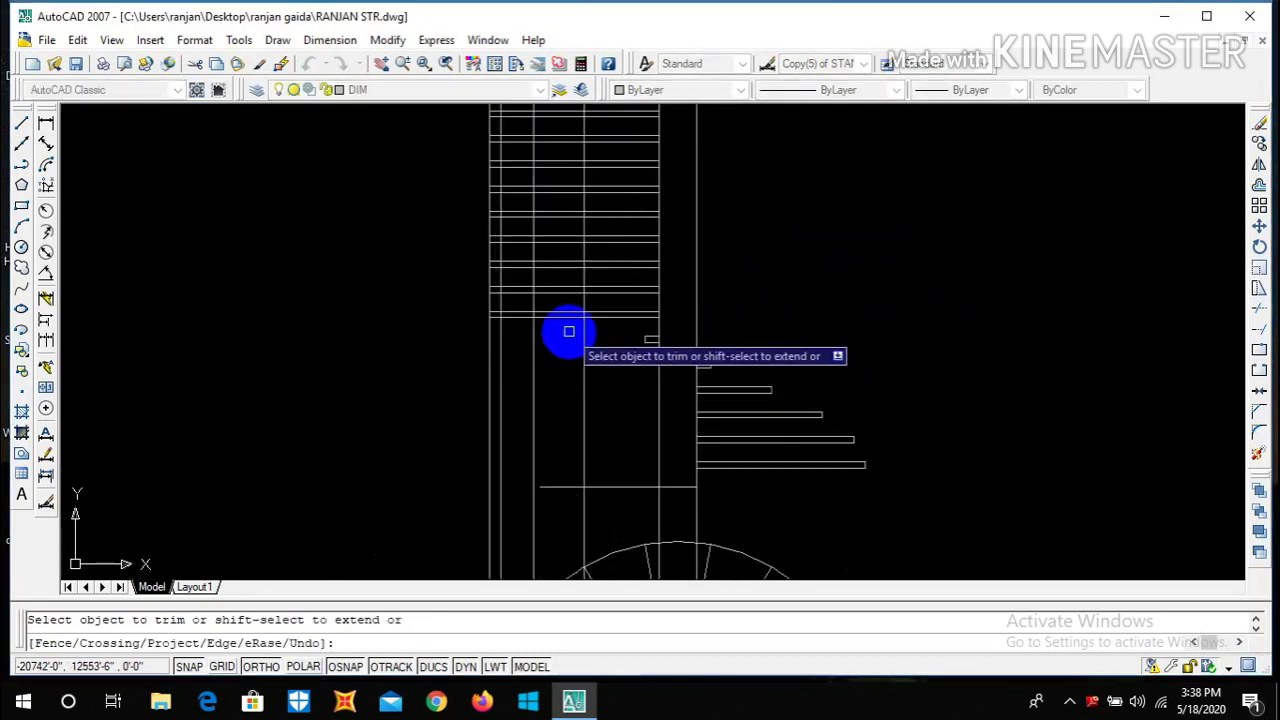
pyautogui.click(568, 330)
pyautogui.click(580, 330)
pyautogui.click(594, 346)
pyautogui.click(558, 322)
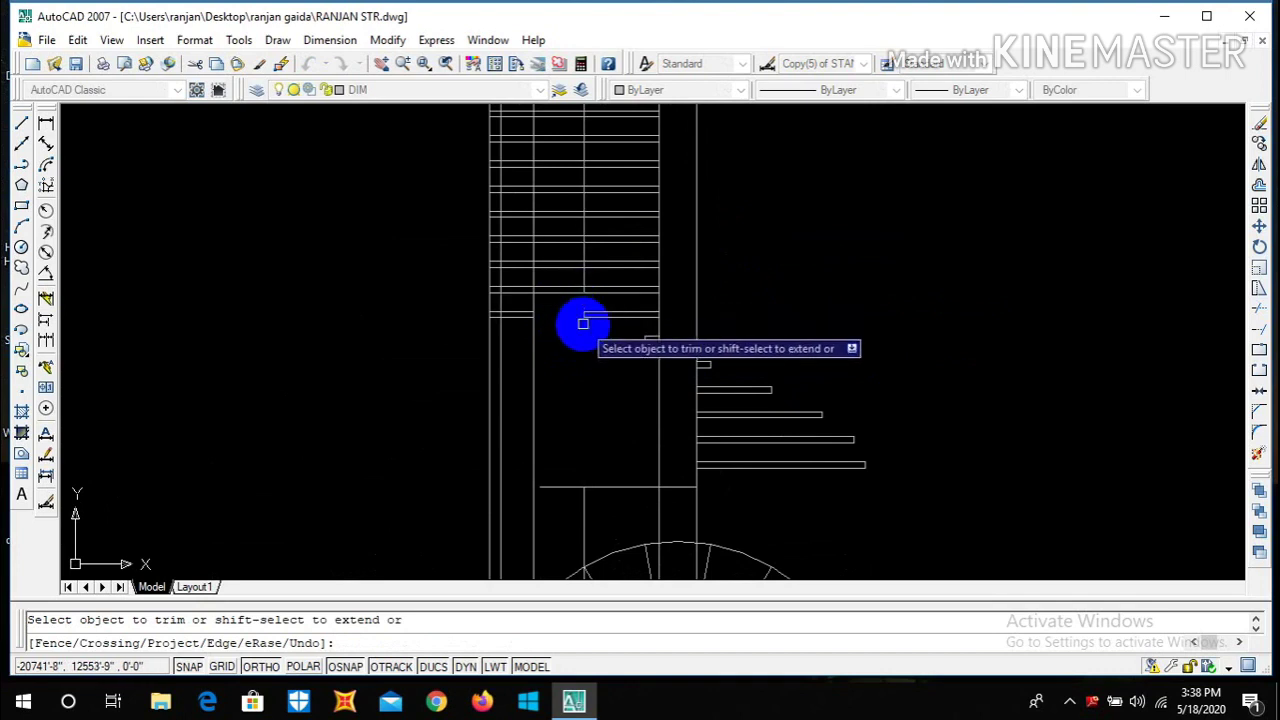
# - Trim the eighth tread's edges beyond the second vertical construction line, along with that line just above the tread
pyautogui.scroll(3, 583, 323)
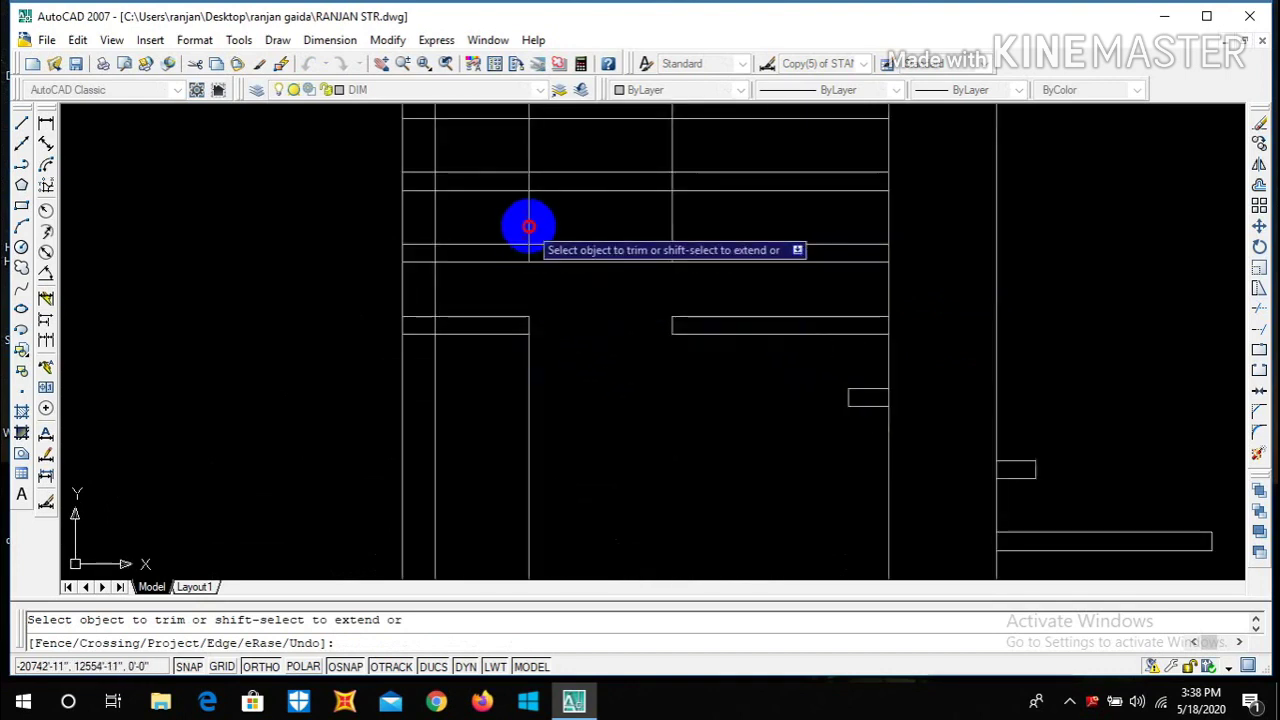
pyautogui.click(500, 286)
pyautogui.click(479, 219)
pyautogui.scroll(-4, 547, 299)
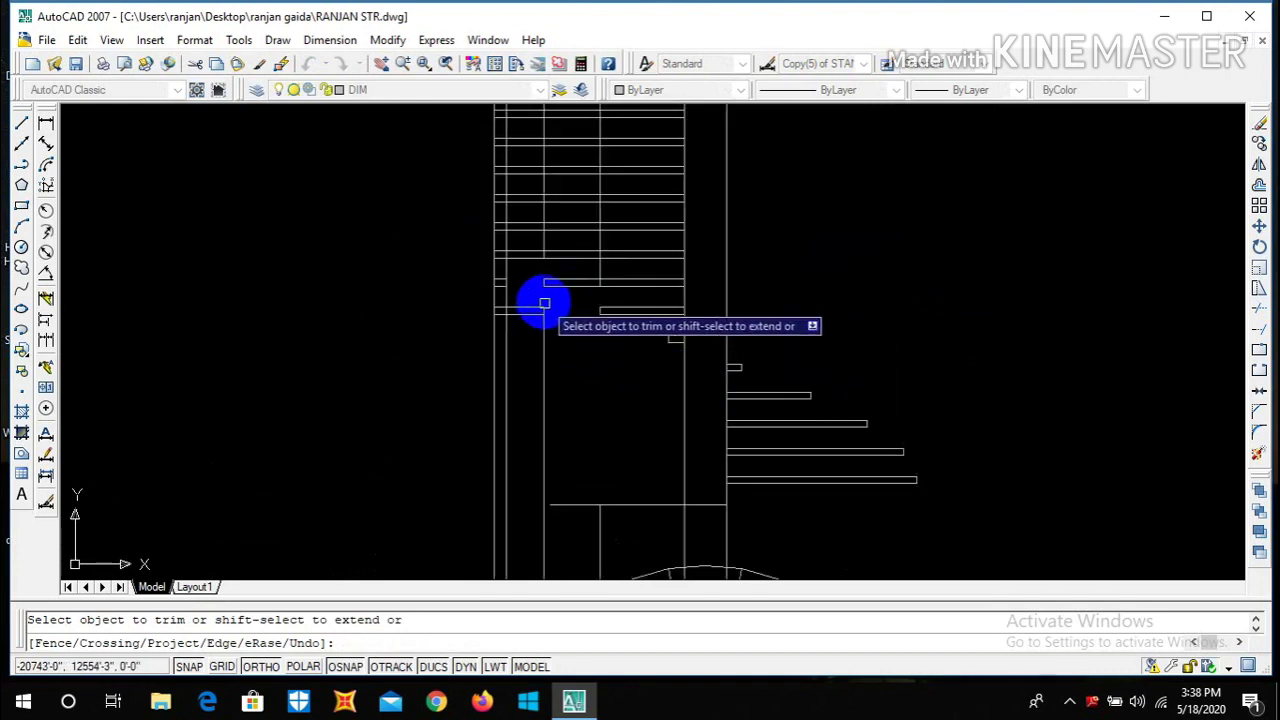
# - Trim the ninth tread's edges outside the third vertical line, and clear the vertical lines around the tenth tread's outermost end
pyautogui.scroll(4, 494, 255)
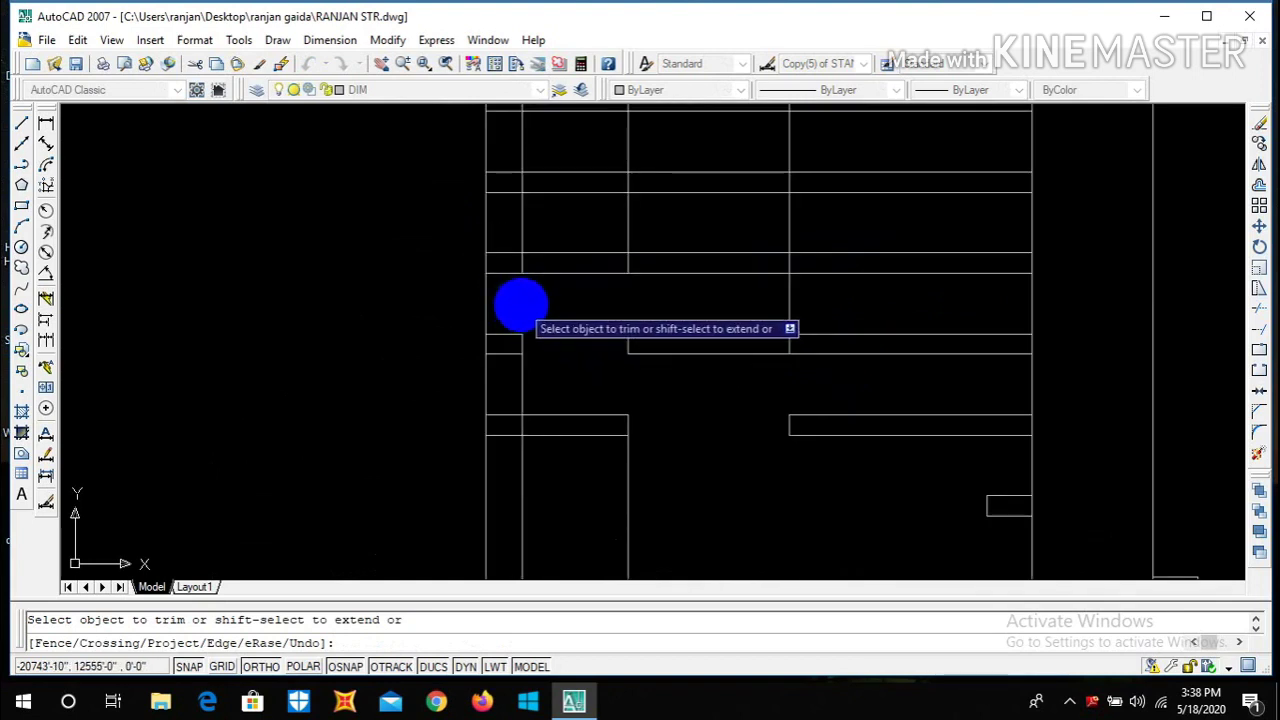
pyautogui.scroll(3, 506, 284)
pyautogui.click(511, 278)
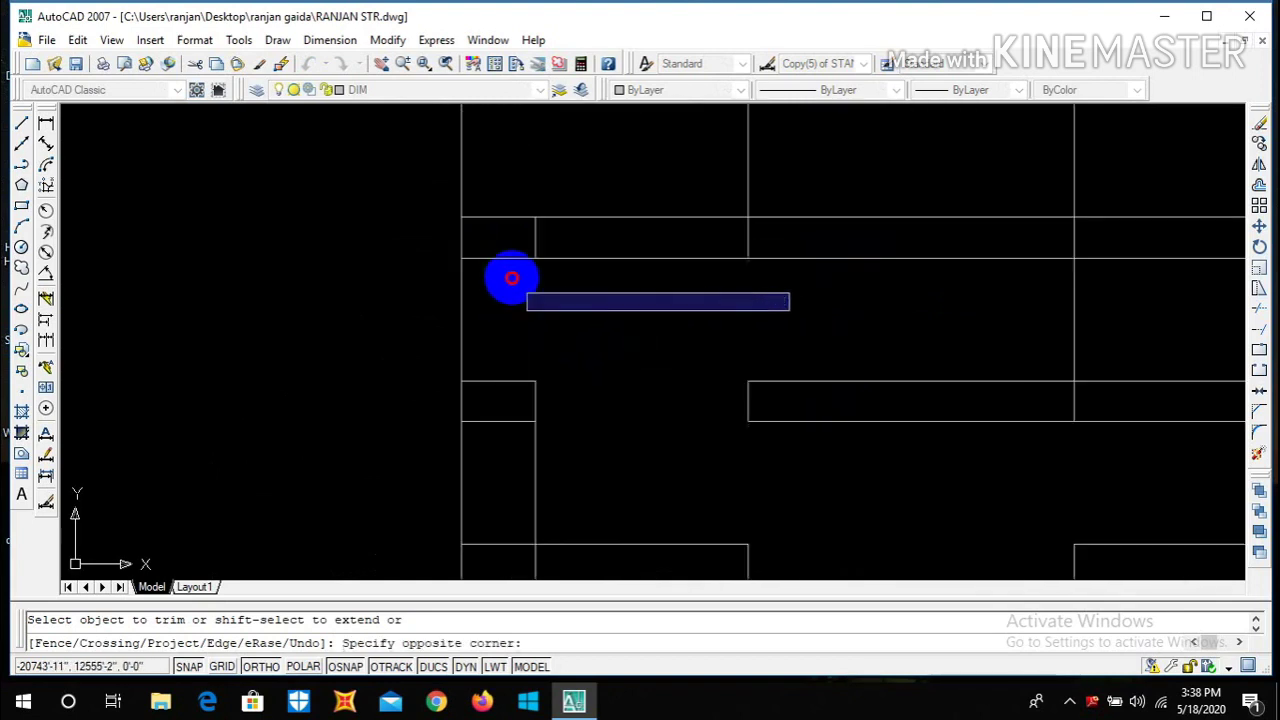
pyautogui.click(499, 206)
pyautogui.scroll(-2, 549, 334)
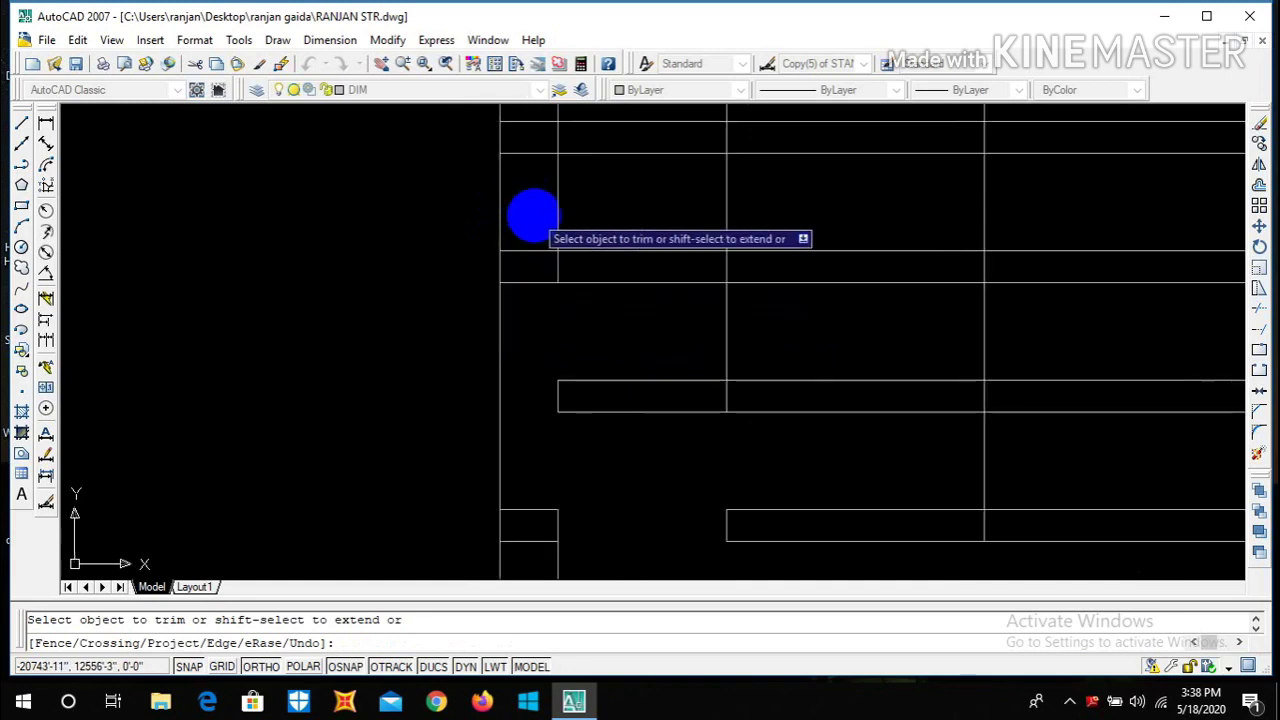
pyautogui.click(557, 262)
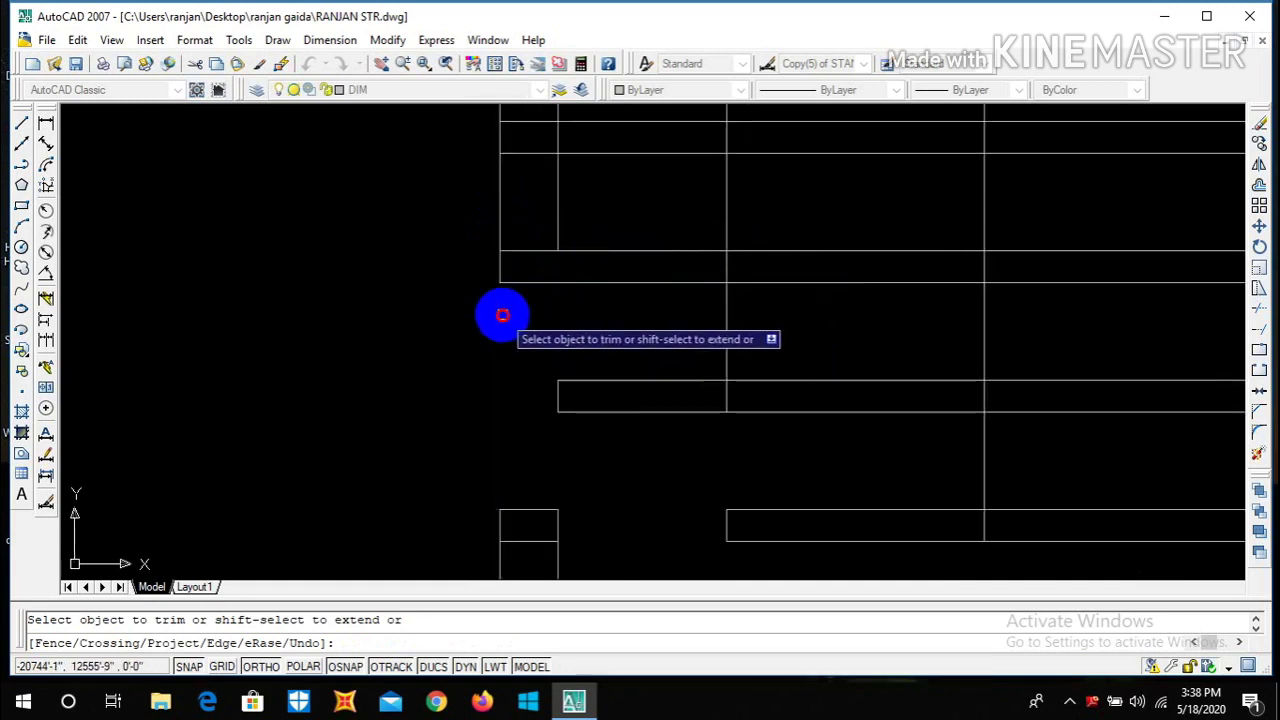
pyautogui.scroll(-2, 560, 290)
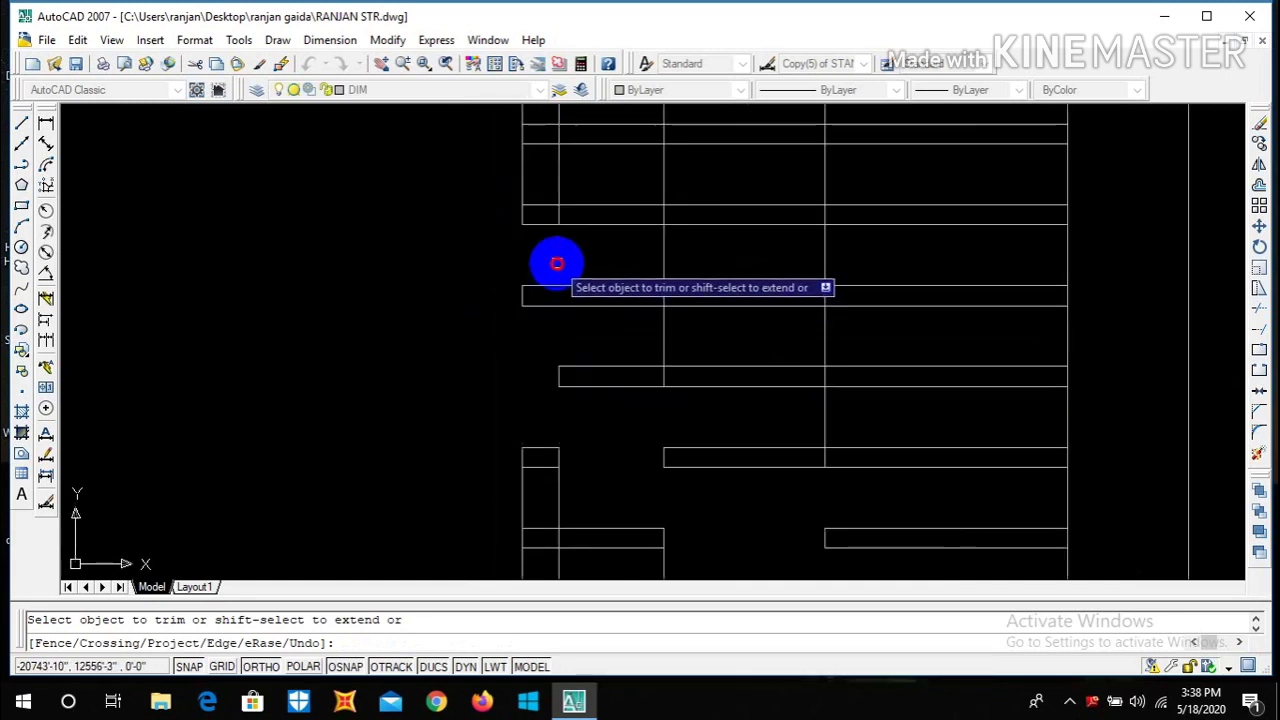
# - Trim the eleventh tread's edges outside the third vertical line and the twelfth tread's outside the second, clearing the lines around their ends
pyautogui.scroll(-3, 557, 263)
pyautogui.scroll(4, 561, 309)
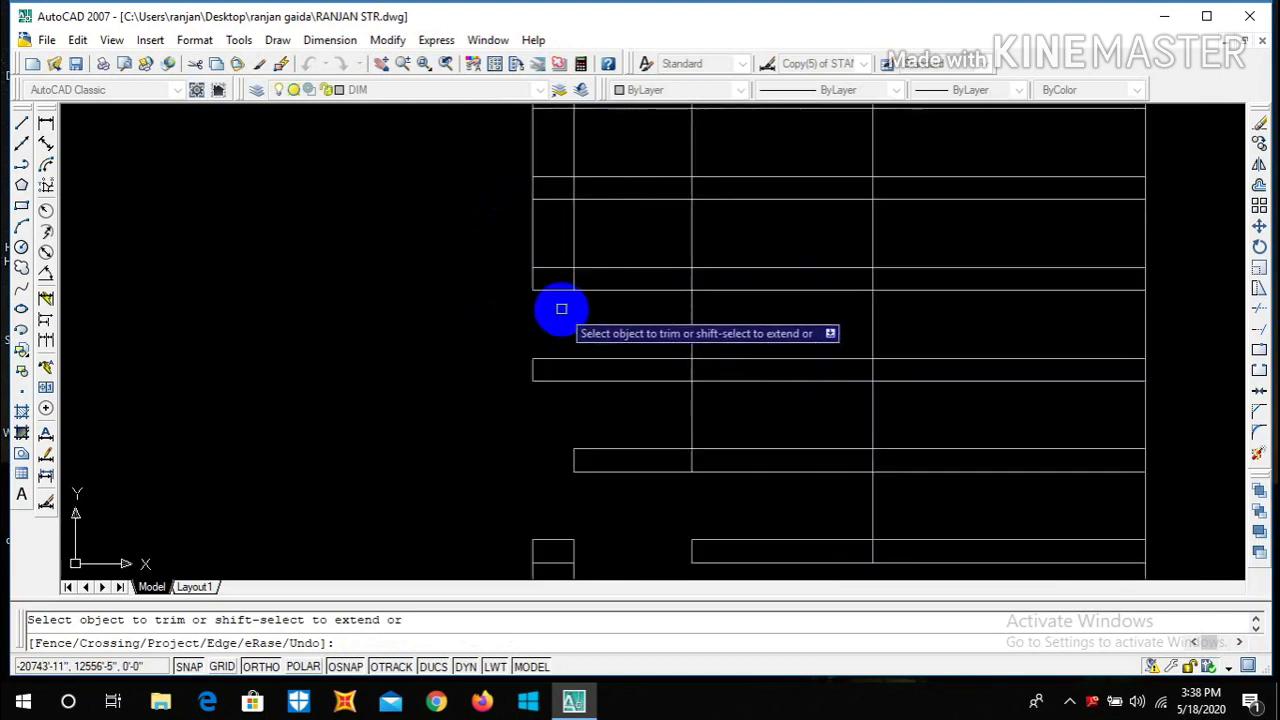
pyautogui.scroll(2, 561, 309)
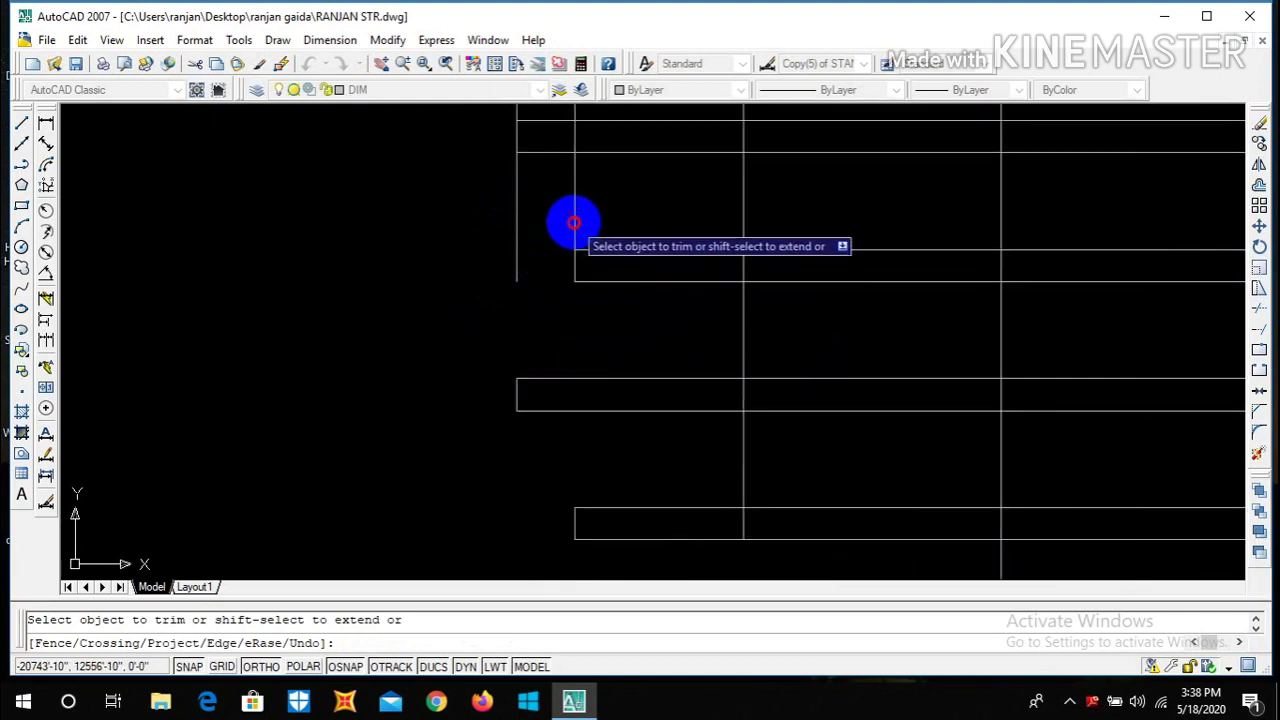
pyautogui.scroll(-2, 640, 303)
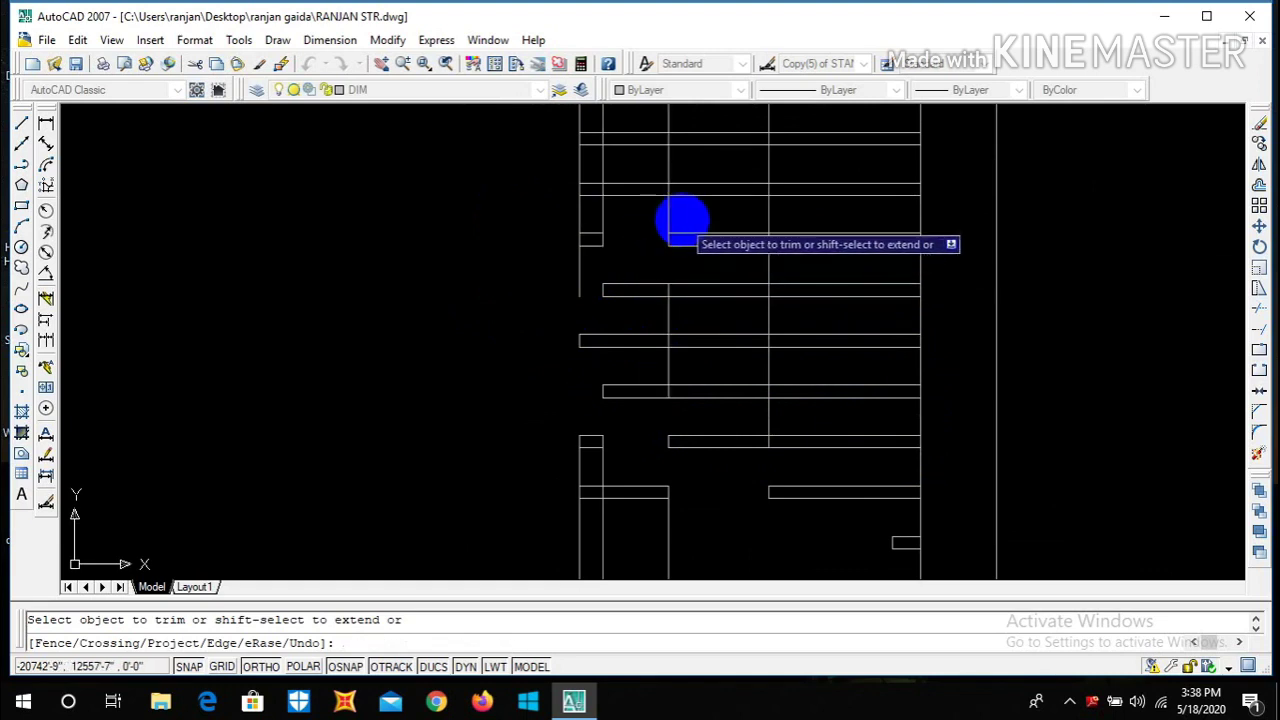
pyautogui.click(654, 289)
pyautogui.scroll(-2, 666, 266)
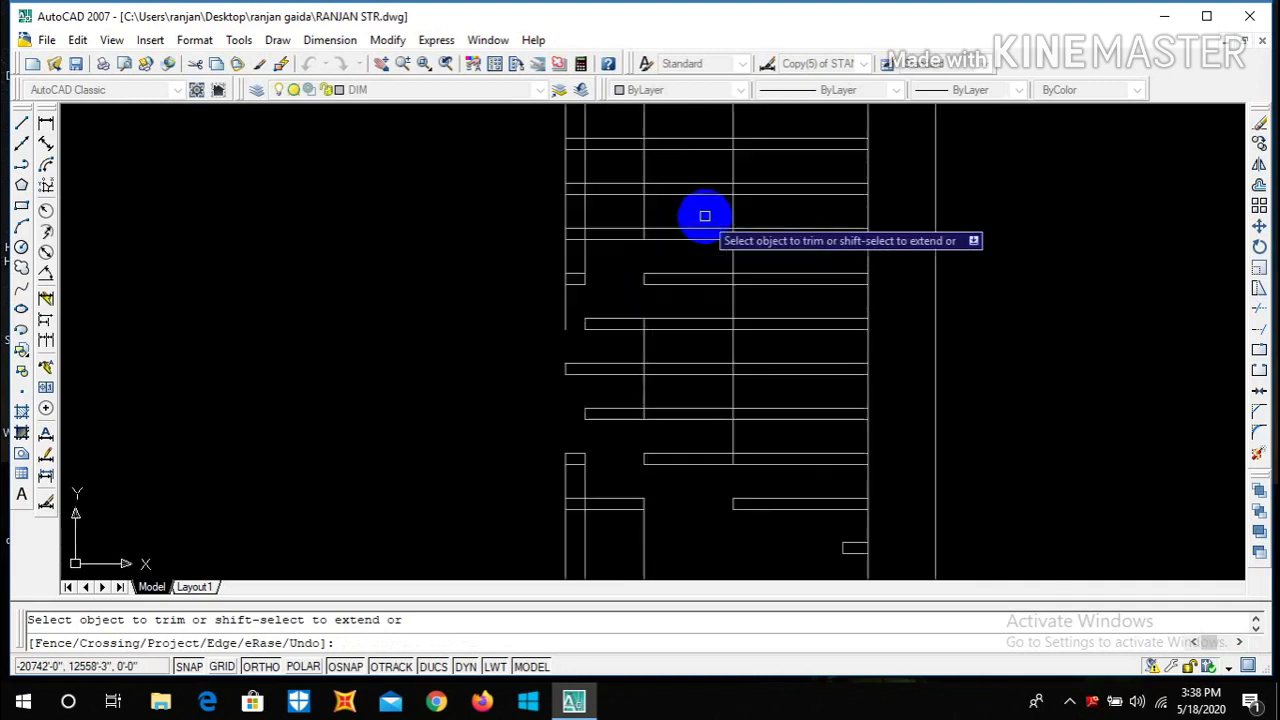
# - Trim the thirteenth tread's edges beyond the innermost vertical construction line, along with that line just above the tread
pyautogui.scroll(-2, 705, 255)
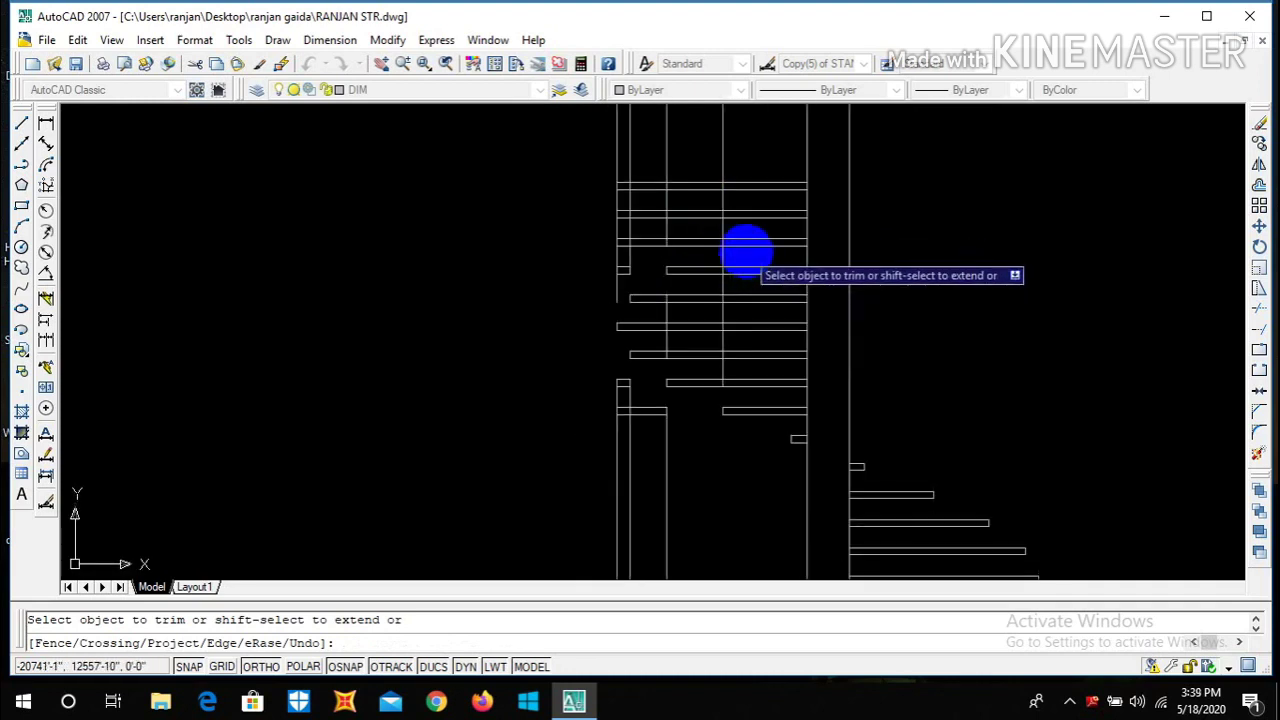
pyautogui.scroll(2, 739, 254)
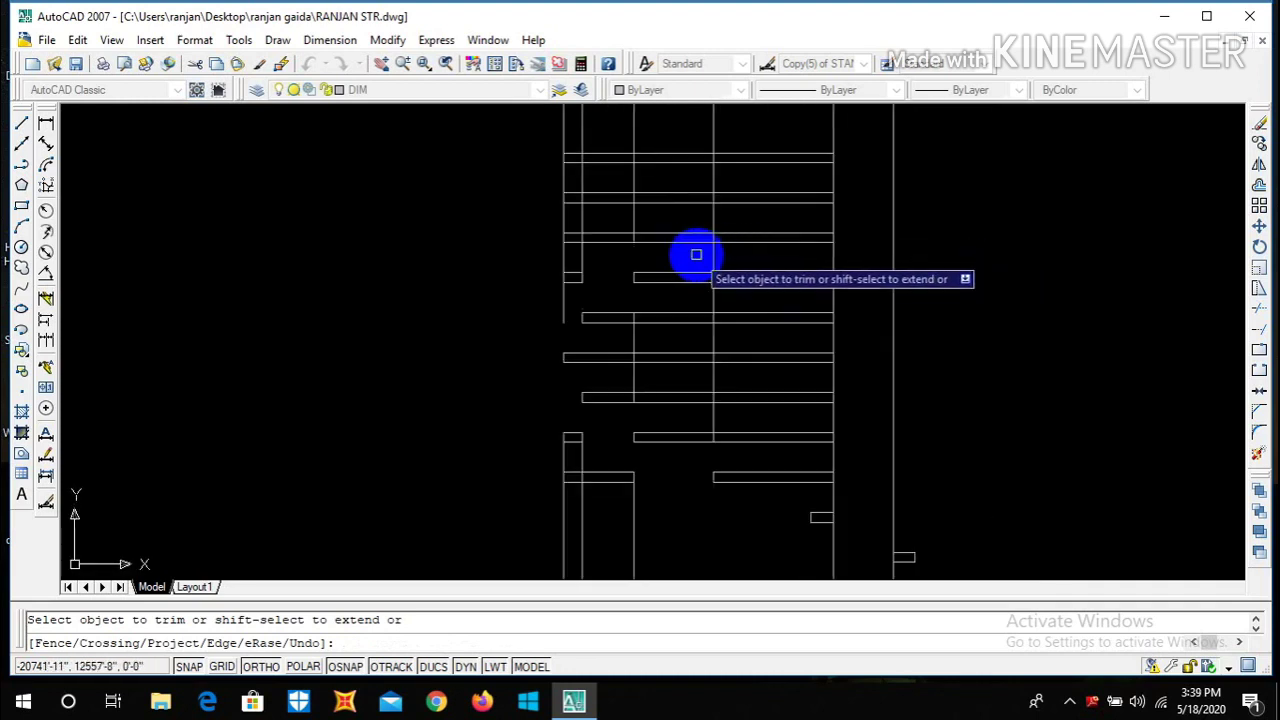
pyautogui.click(697, 255)
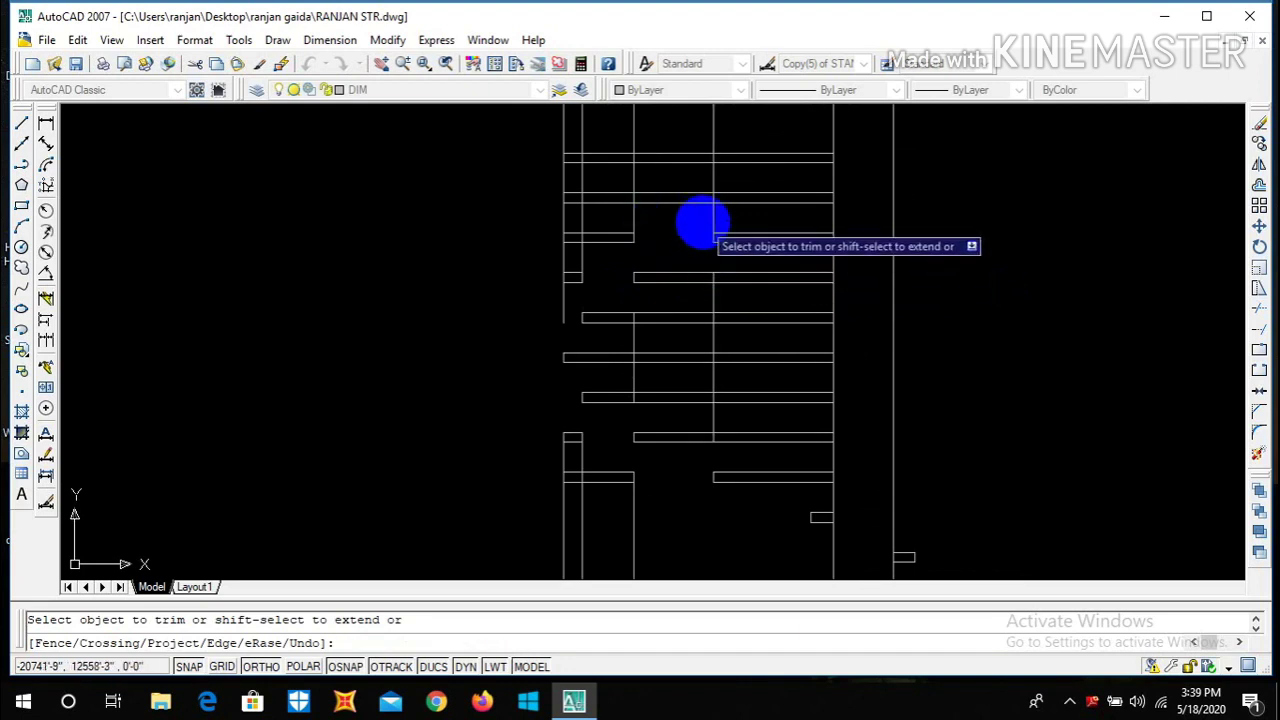
pyautogui.scroll(-2, 723, 249)
pyautogui.scroll(1, 739, 264)
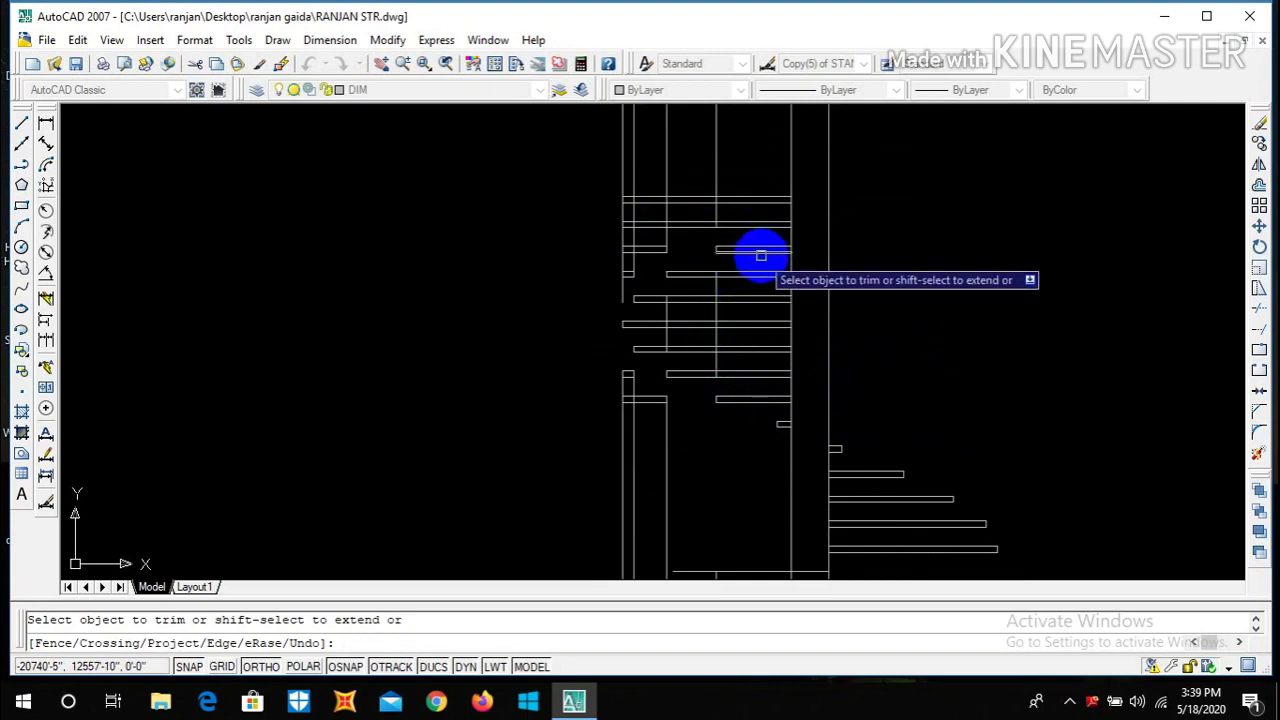
# - Add a vertical construction line through the outer end of the short sixth tread
pyautogui.press('Return')
pyautogui.write('xl')
pyautogui.press('Return')
pyautogui.write('v')
pyautogui.press('Return')
pyautogui.click(777, 421)
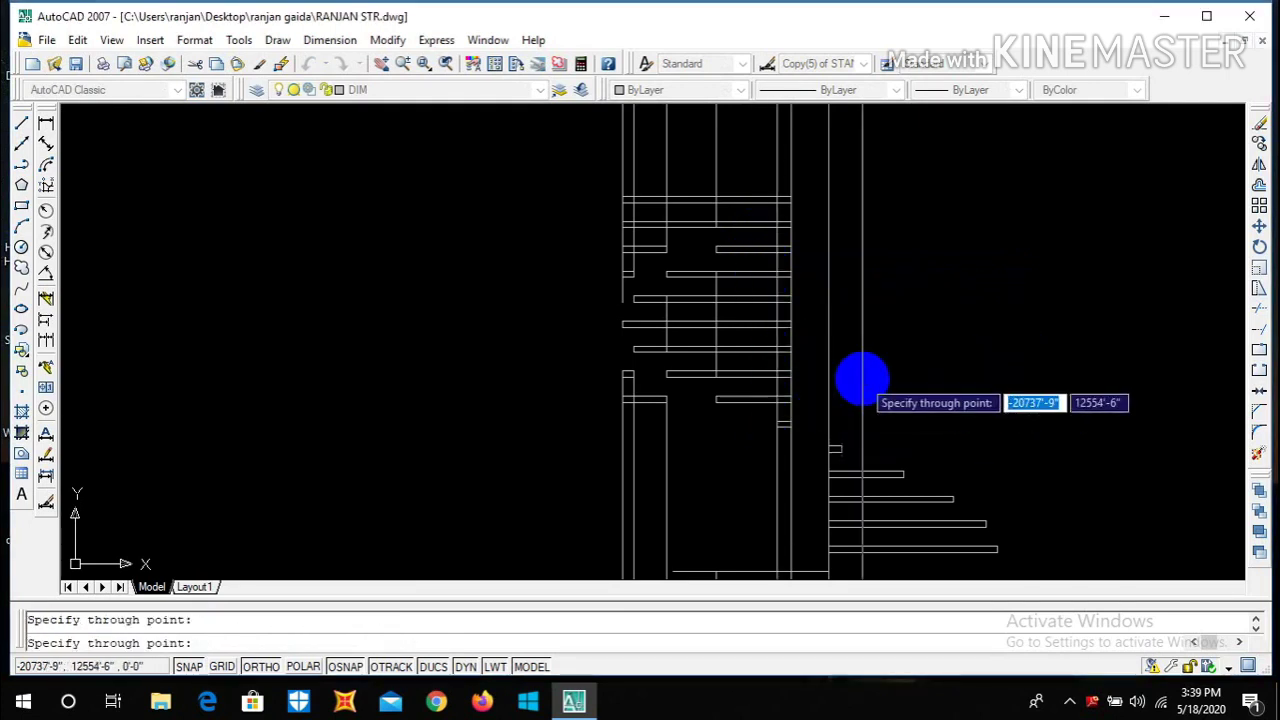
pyautogui.press('Escape')
# - Trim the edges of the two treads above the thirteenth between the new vertical line and the neighbouring construction line
pyautogui.write('tr')
pyautogui.press('Return')
pyautogui.press('Return')
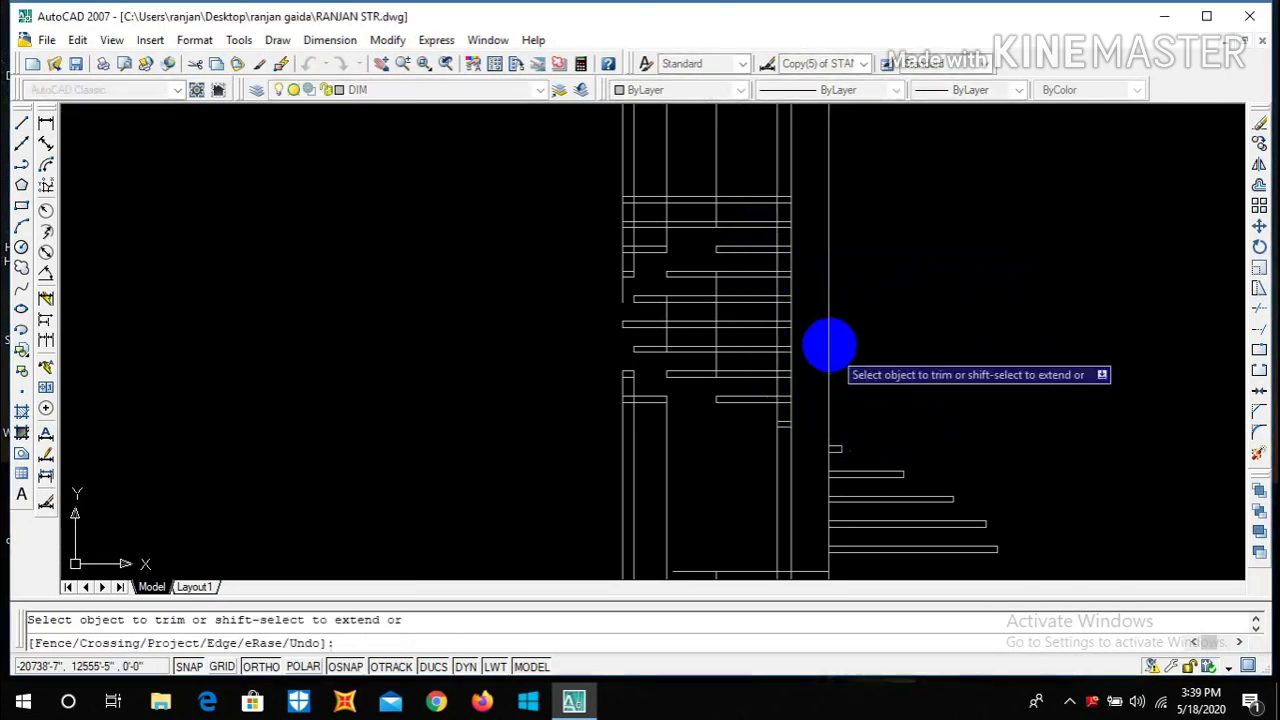
pyautogui.scroll(2, 788, 251)
pyautogui.click(768, 240)
pyautogui.click(768, 195)
pyautogui.click(760, 229)
pyautogui.click(709, 128)
pyautogui.press('Escape')
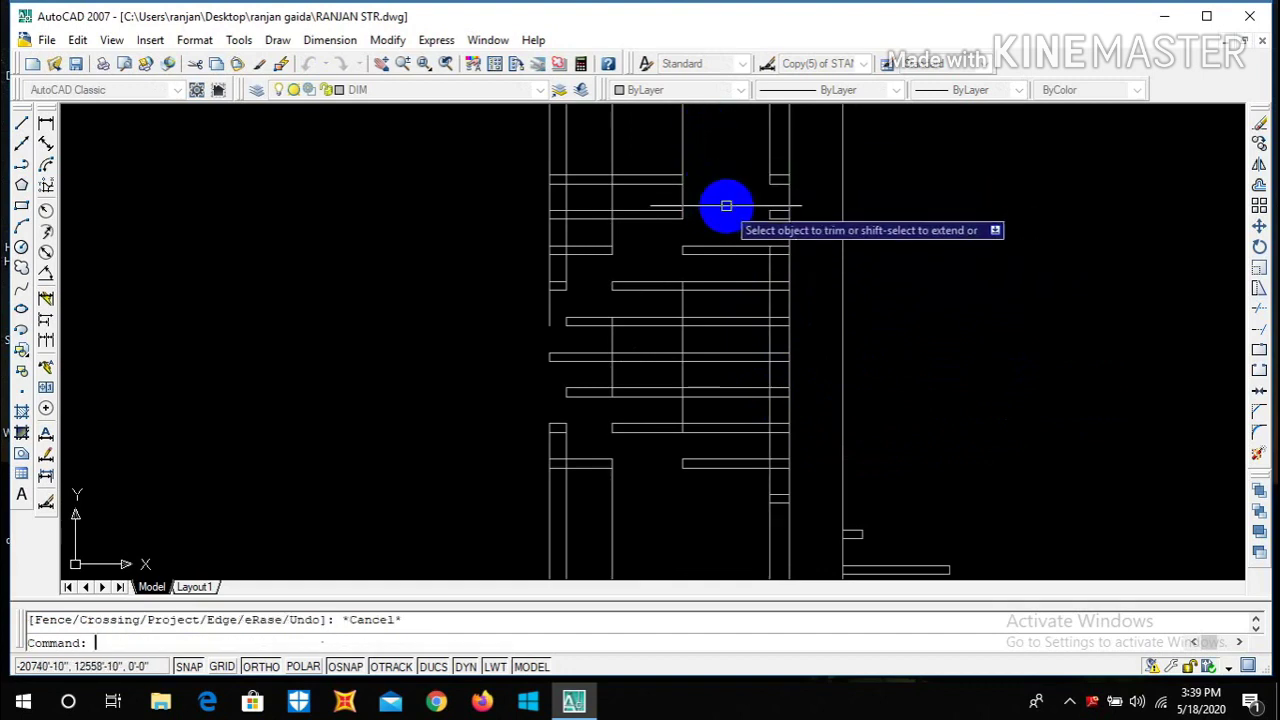
# - Erase the leftover tread pieces and vertical construction lines outside the ends of the upper treads
pyautogui.scroll(-2, 712, 204)
pyautogui.click(714, 215)
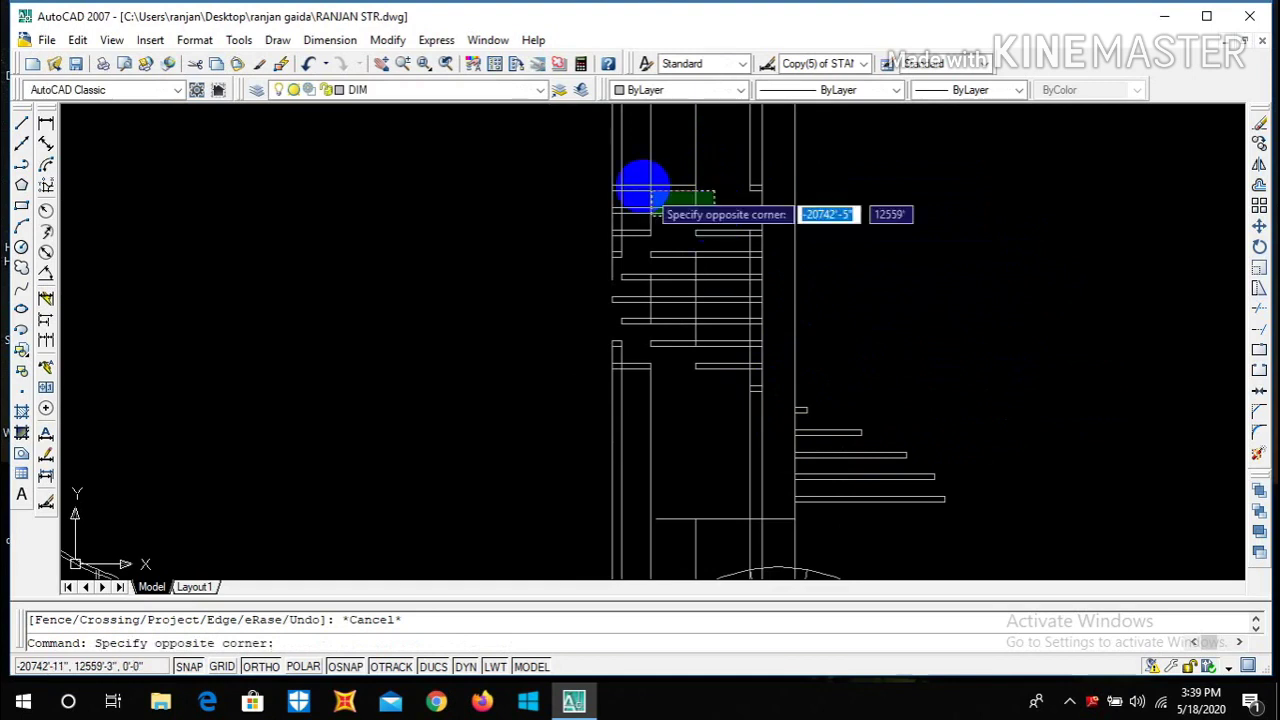
pyautogui.click(580, 153)
pyautogui.press('Delete')
pyautogui.click(618, 263)
pyautogui.click(597, 200)
pyautogui.press('Delete')
# - Erase the surplus short tread and the construction line above the fourteenth tread
pyautogui.scroll(2, 750, 197)
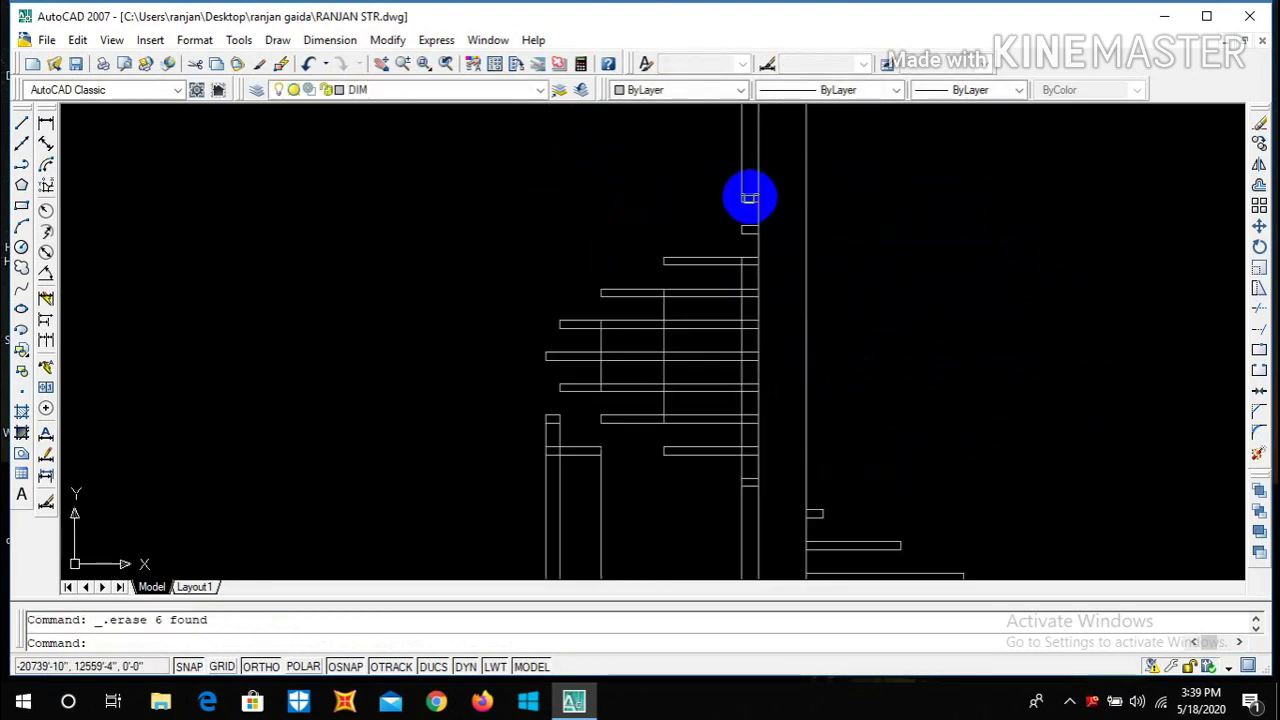
pyautogui.scroll(2, 750, 197)
pyautogui.click(747, 206)
pyautogui.click(730, 157)
pyautogui.press('Delete')
pyautogui.scroll(-2, 762, 241)
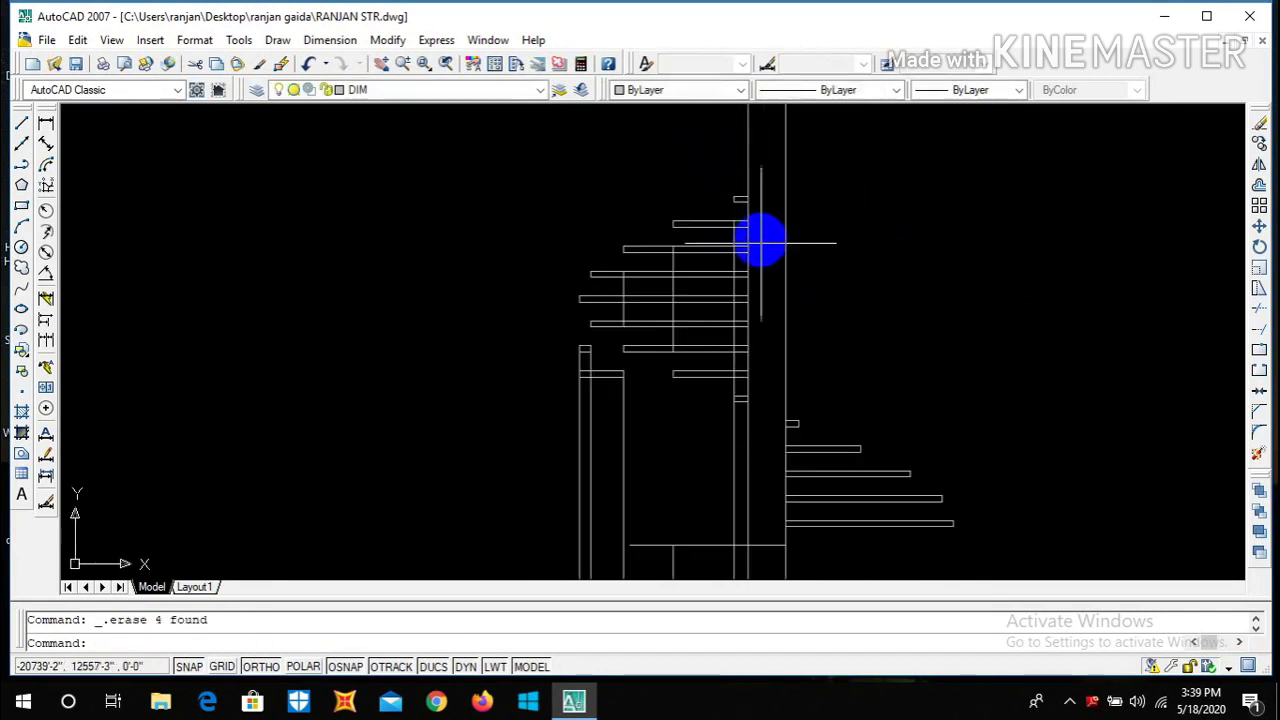
# - Erase the construction line at the short treads' ends and the outer vertical lines running down below the left-hand treads
pyautogui.scroll(-2, 736, 318)
pyautogui.click(737, 404)
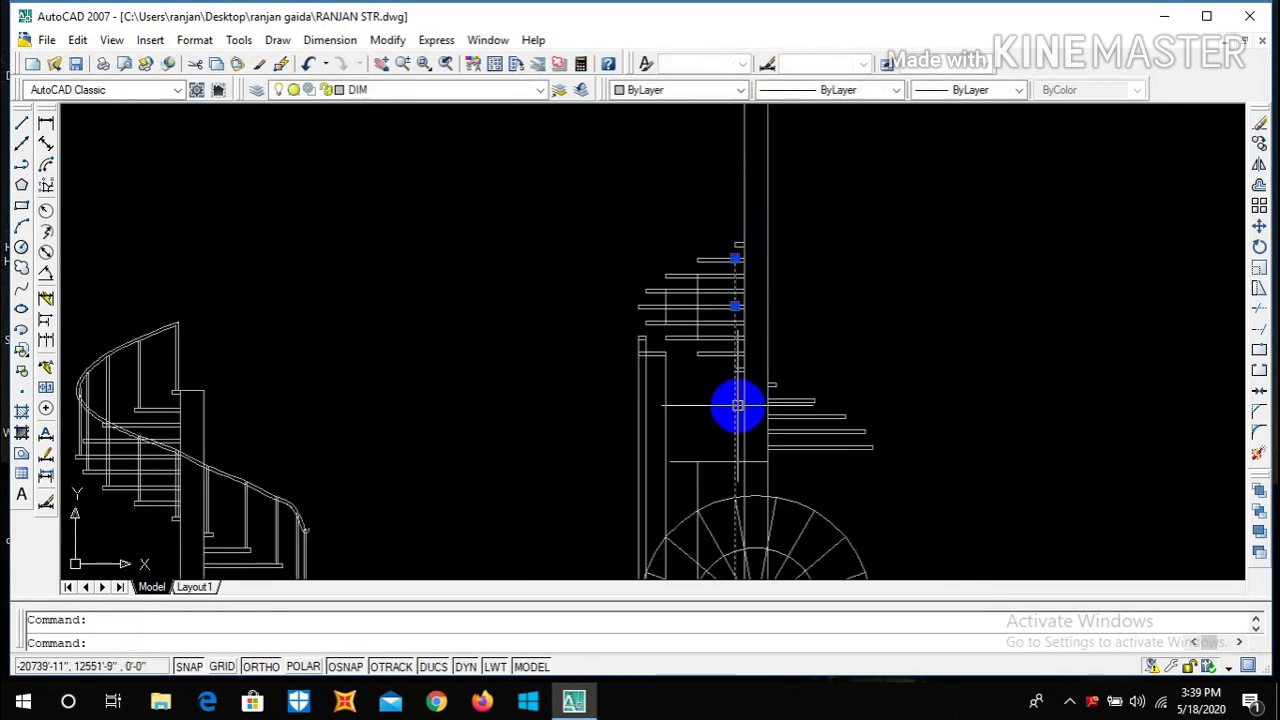
pyautogui.press('Delete')
pyautogui.click(700, 398)
pyautogui.click(610, 376)
pyautogui.press('Delete')
# - Erase the leftover pieces beside the seventh and eighth treads and the vertical segments crossing between the left-hand treads
pyautogui.scroll(2, 621, 372)
pyautogui.click(649, 368)
pyautogui.click(609, 304)
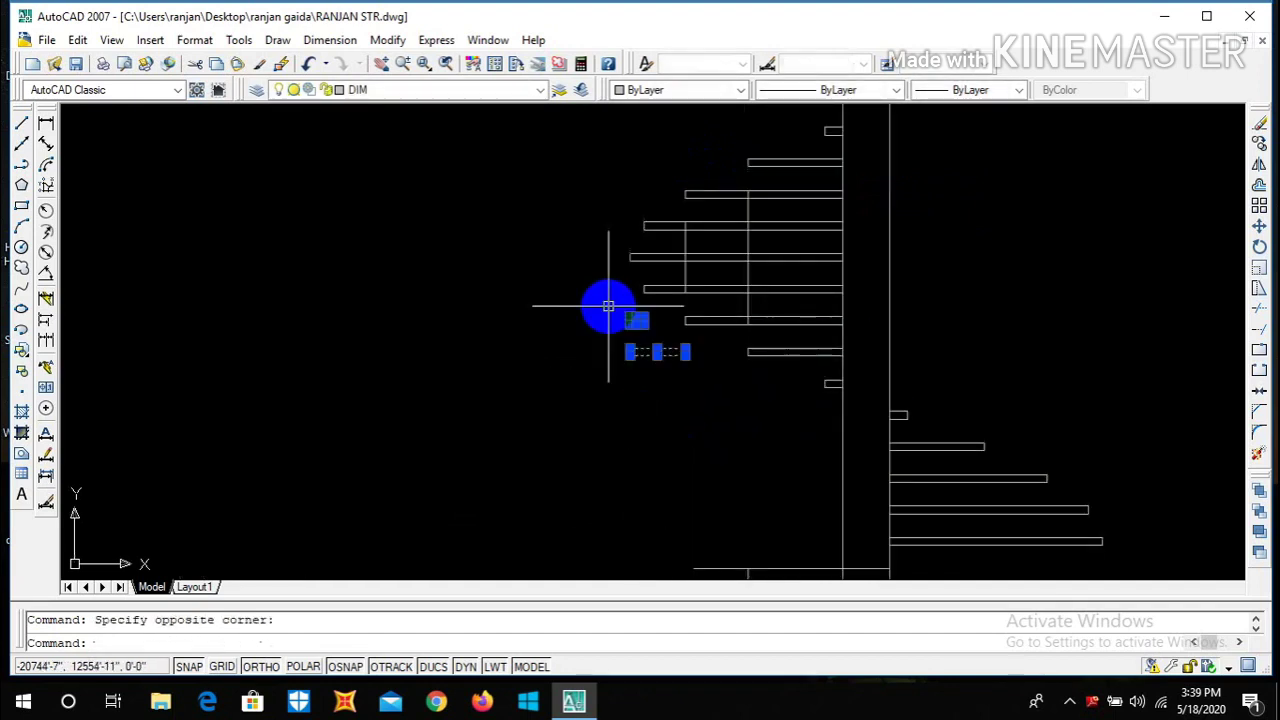
pyautogui.press('Delete')
pyautogui.click(740, 274)
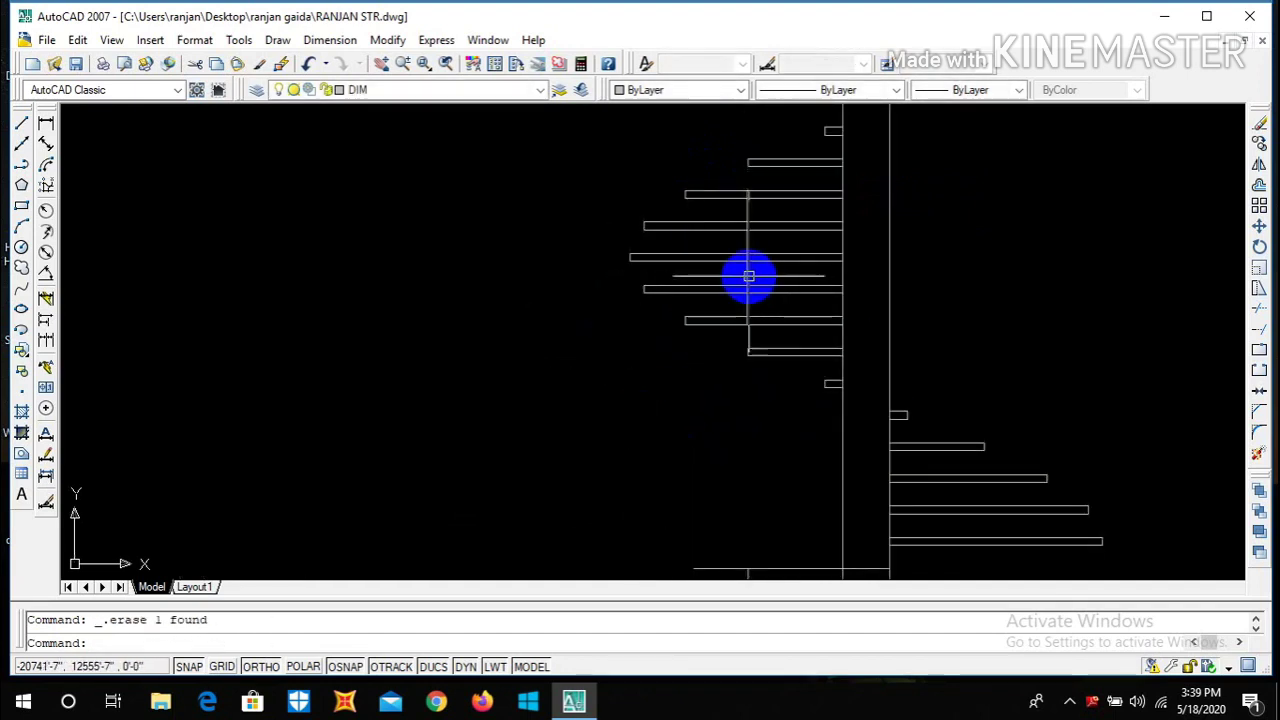
pyautogui.press('Delete')
# - Erase the remaining vertical construction line running from the base line down through the left half of the plan
pyautogui.scroll(-2, 746, 263)
pyautogui.scroll(-1, 746, 263)
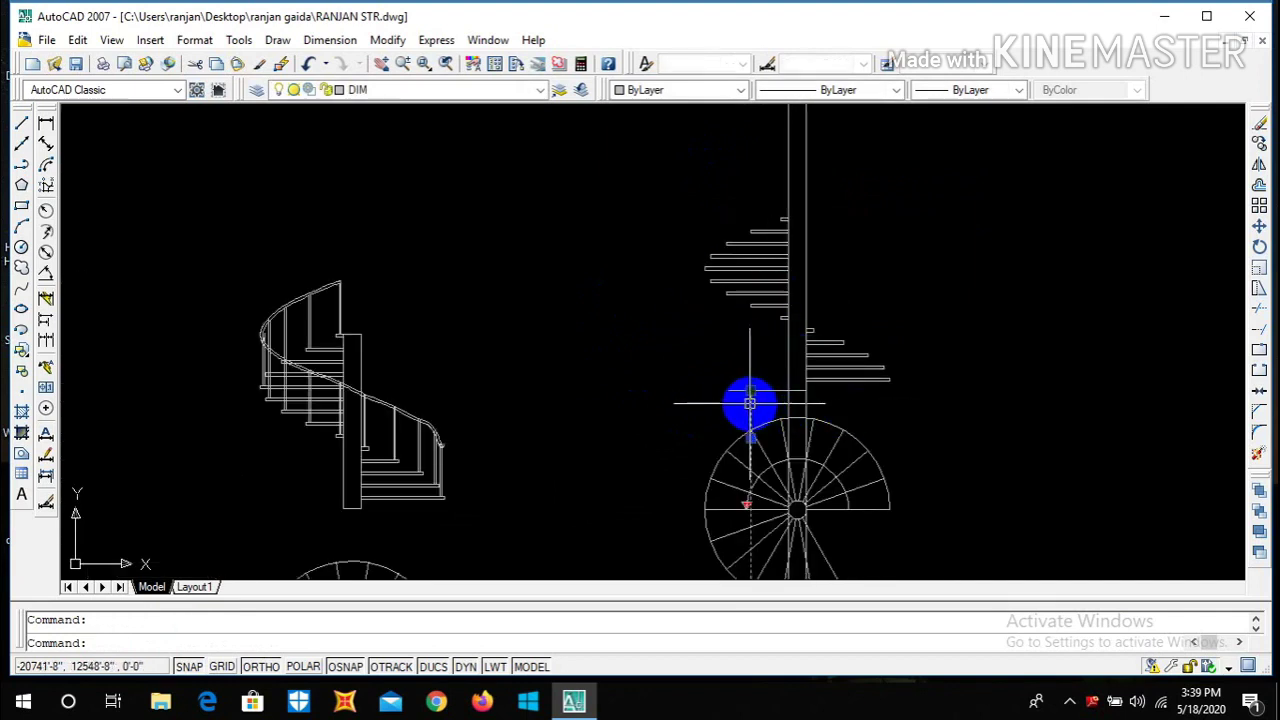
pyautogui.press('Delete')
pyautogui.scroll(-3, 823, 366)
pyautogui.scroll(3, 820, 420)
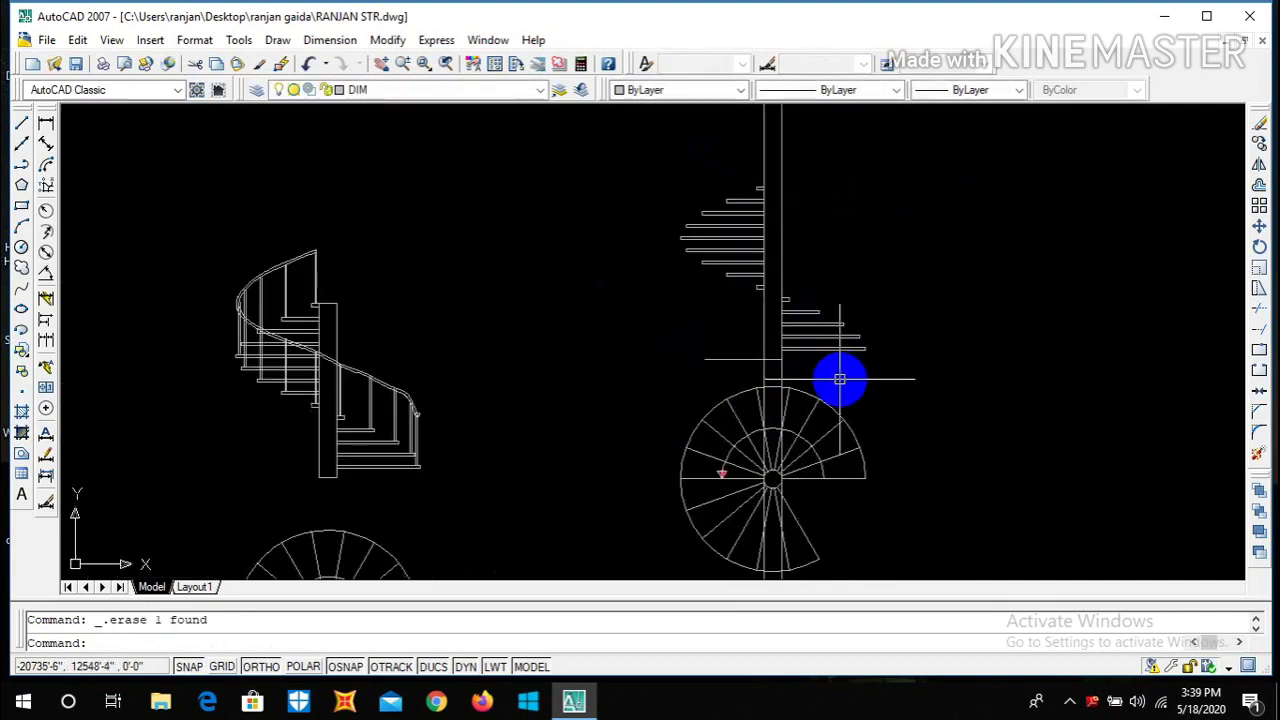
# - Trim the pole's edges between the base line and the plan, and the base line outside the pole
pyautogui.write('tr')
pyautogui.press('Return')
pyautogui.press('Return')
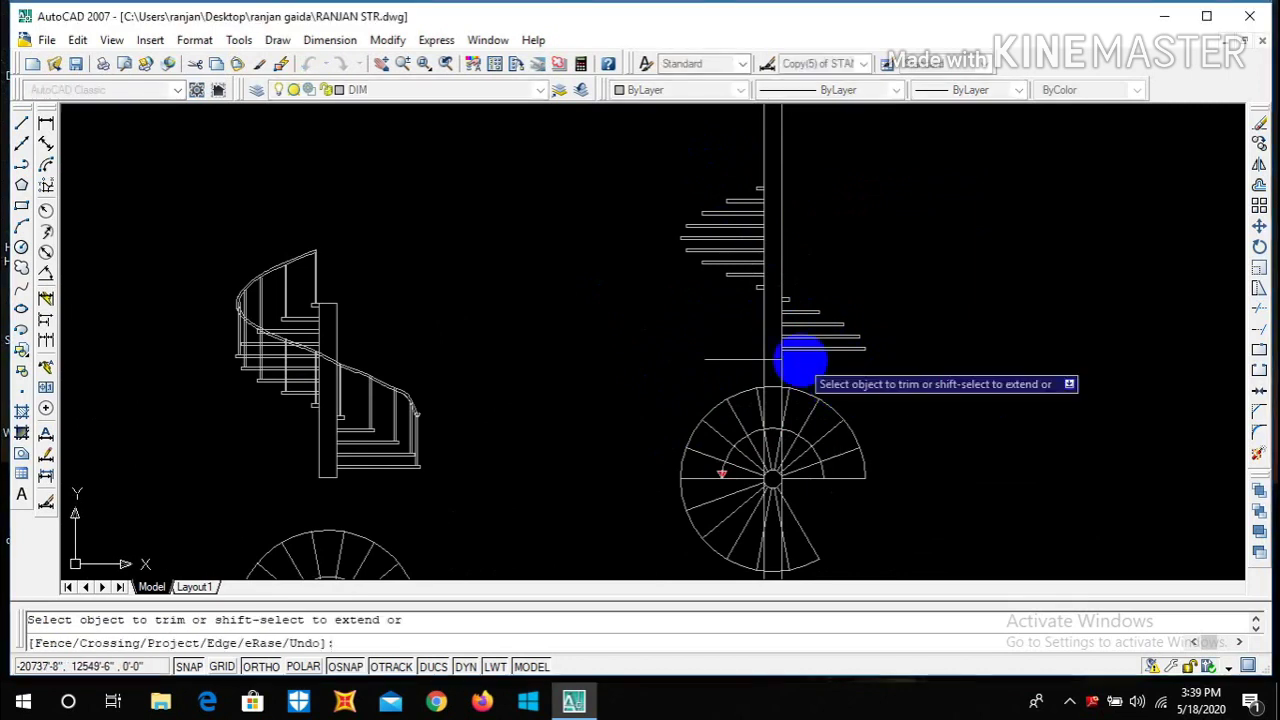
pyautogui.scroll(3, 797, 370)
pyautogui.click(795, 395)
pyautogui.click(683, 370)
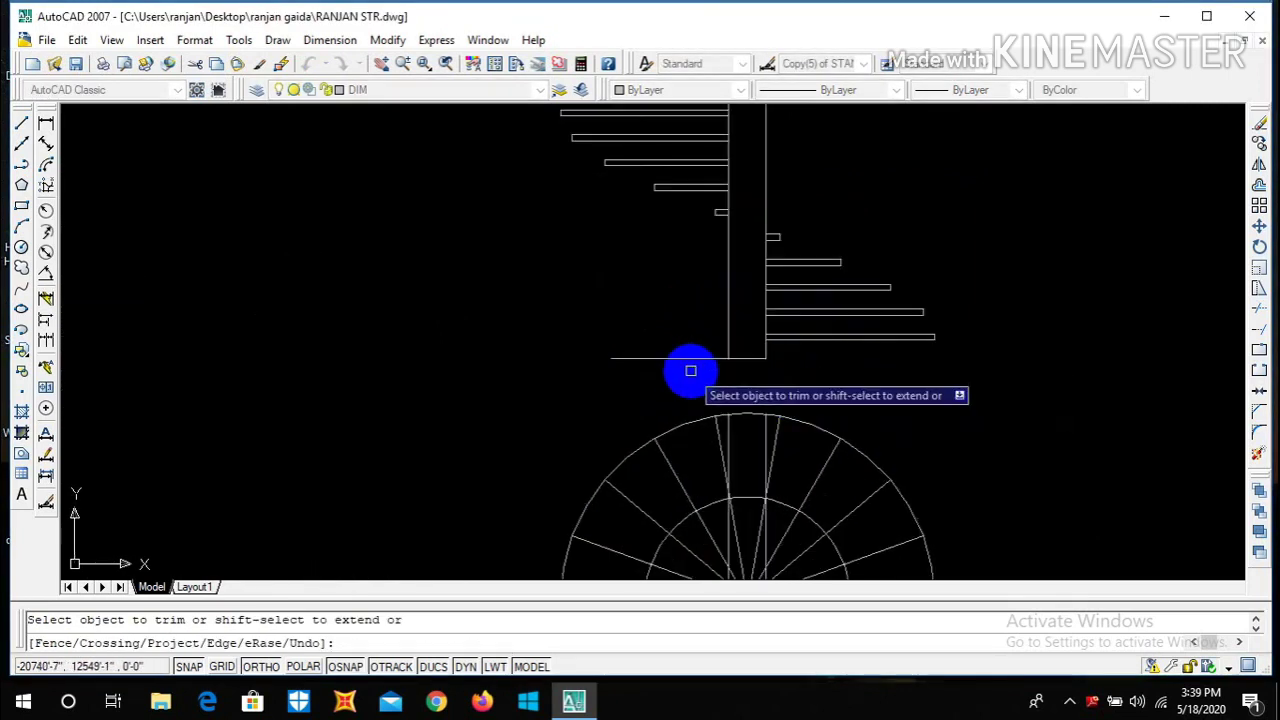
pyautogui.click(823, 363)
pyautogui.click(690, 345)
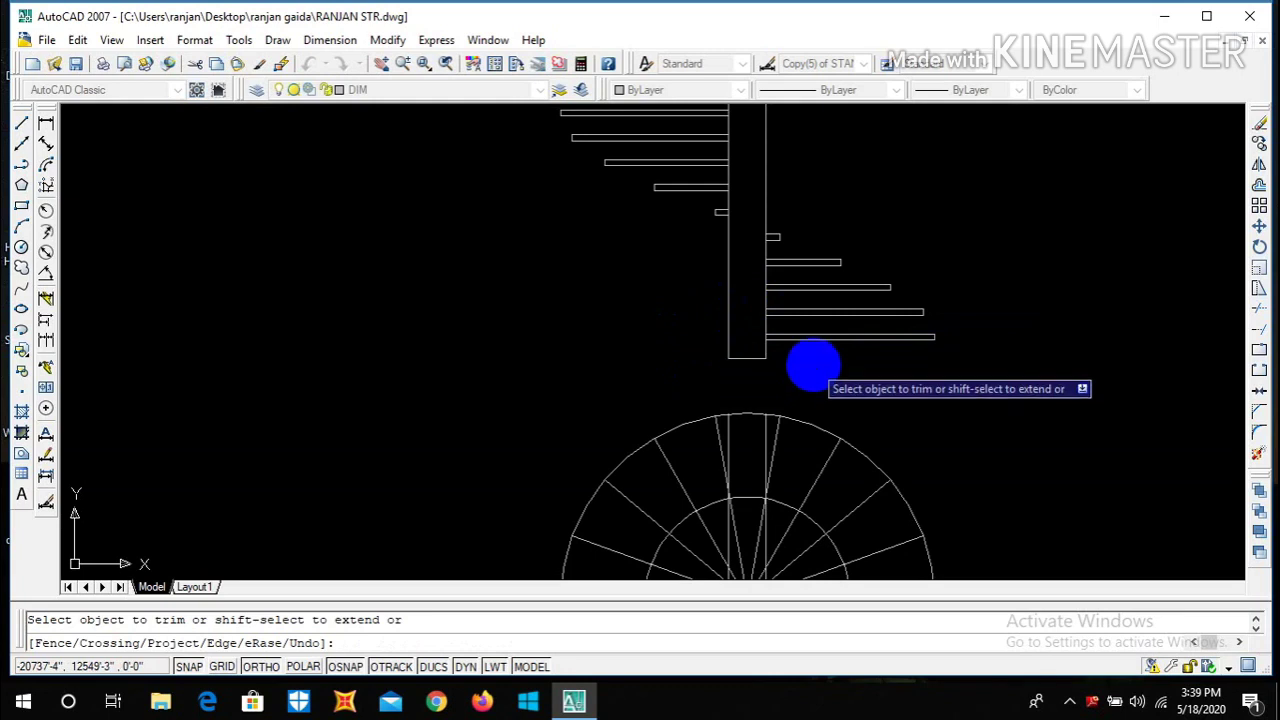
# - Remove the pole's two projection lines below the plan and across it
pyautogui.scroll(-2, 800, 300)
pyautogui.click(808, 515)
pyautogui.click(775, 500)
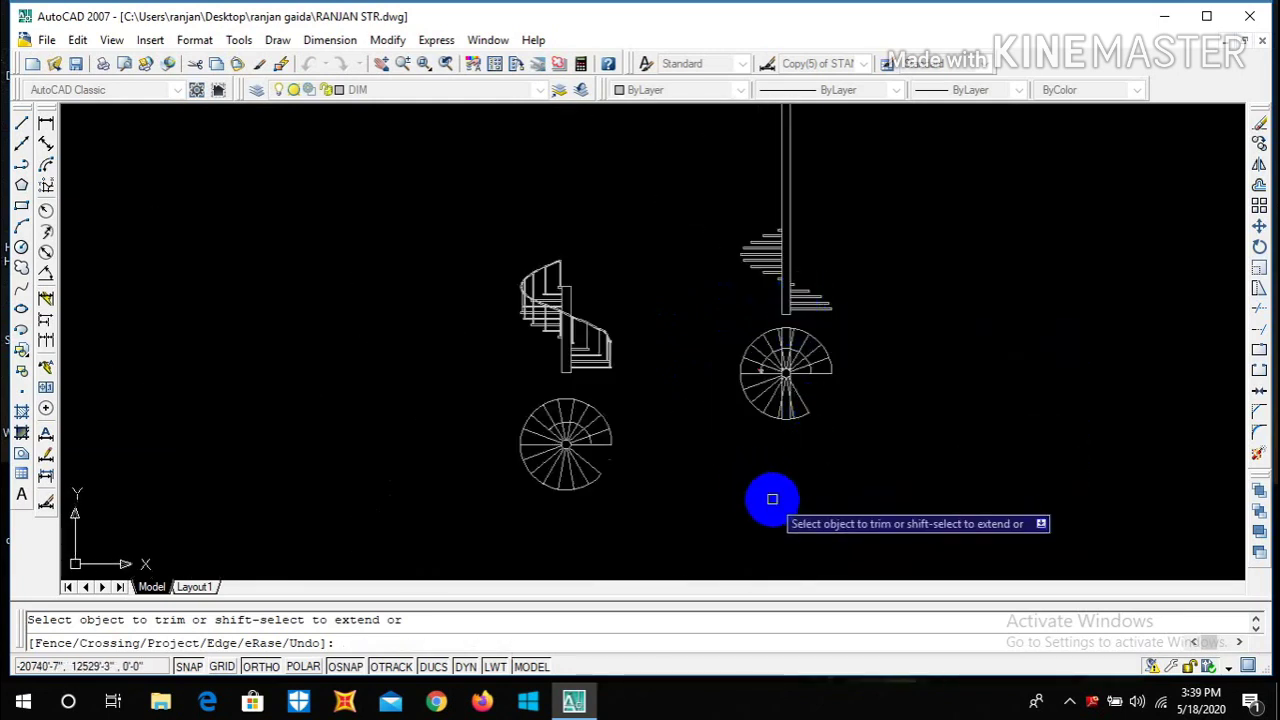
pyautogui.press('Escape')
pyautogui.scroll(5, 780, 410)
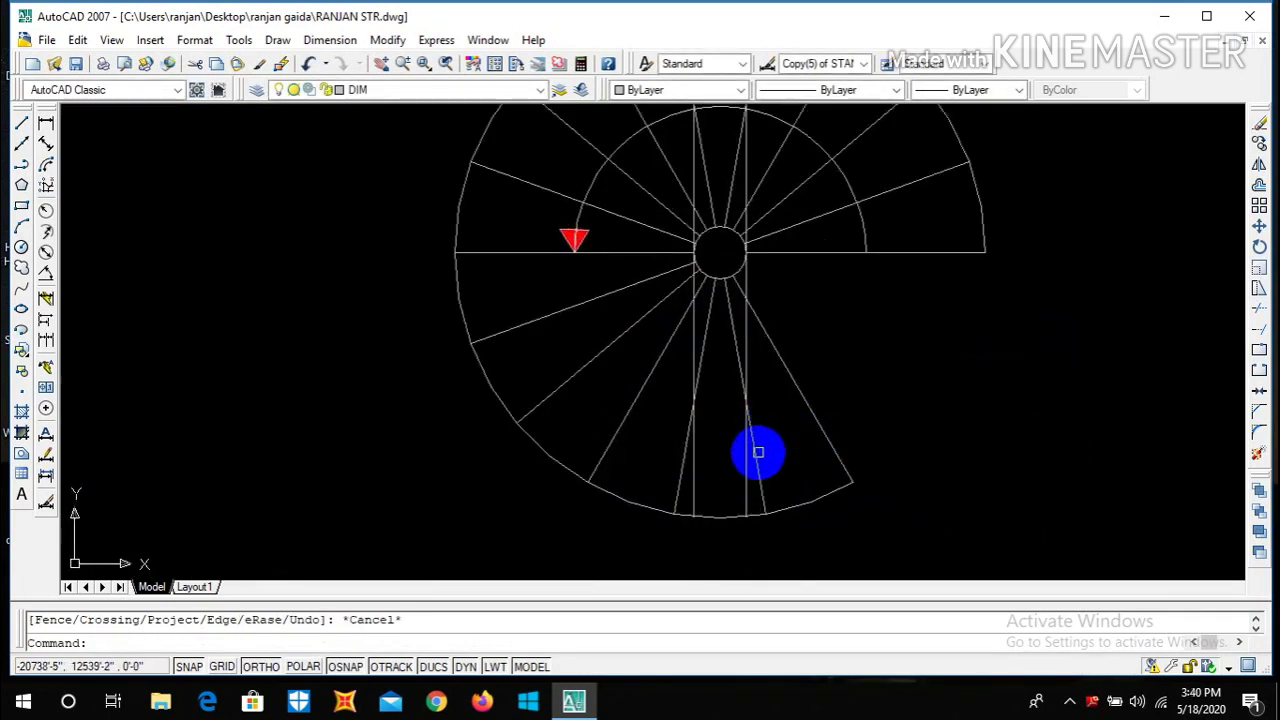
pyautogui.click(748, 462)
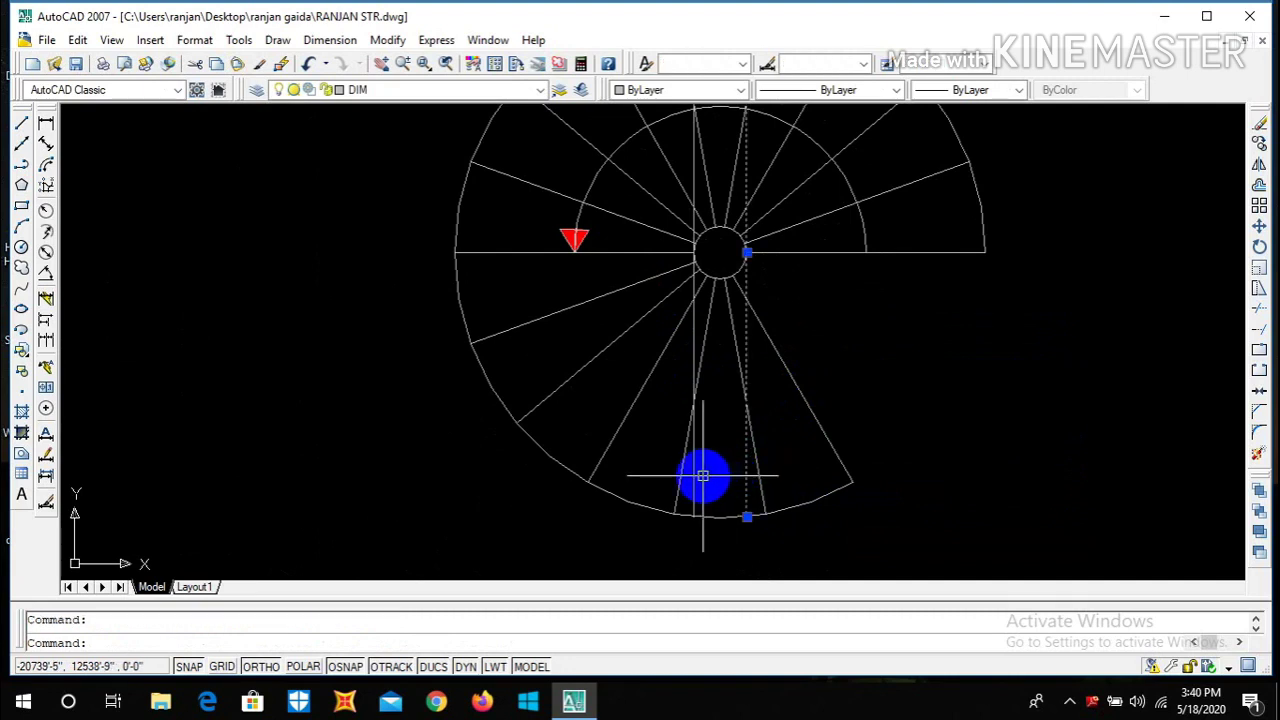
pyautogui.press('Delete')
pyautogui.scroll(-5, 680, 505)
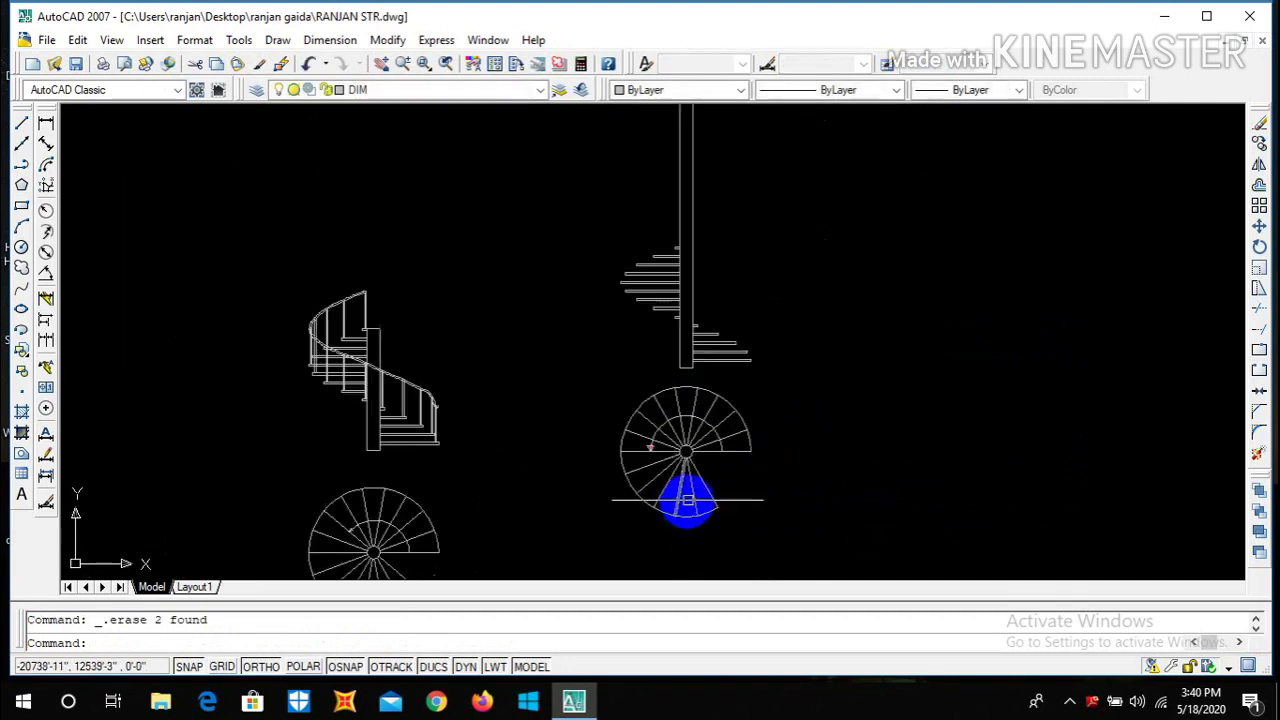
pyautogui.scroll(5, 697, 314)
pyautogui.scroll(-3, 690, 279)
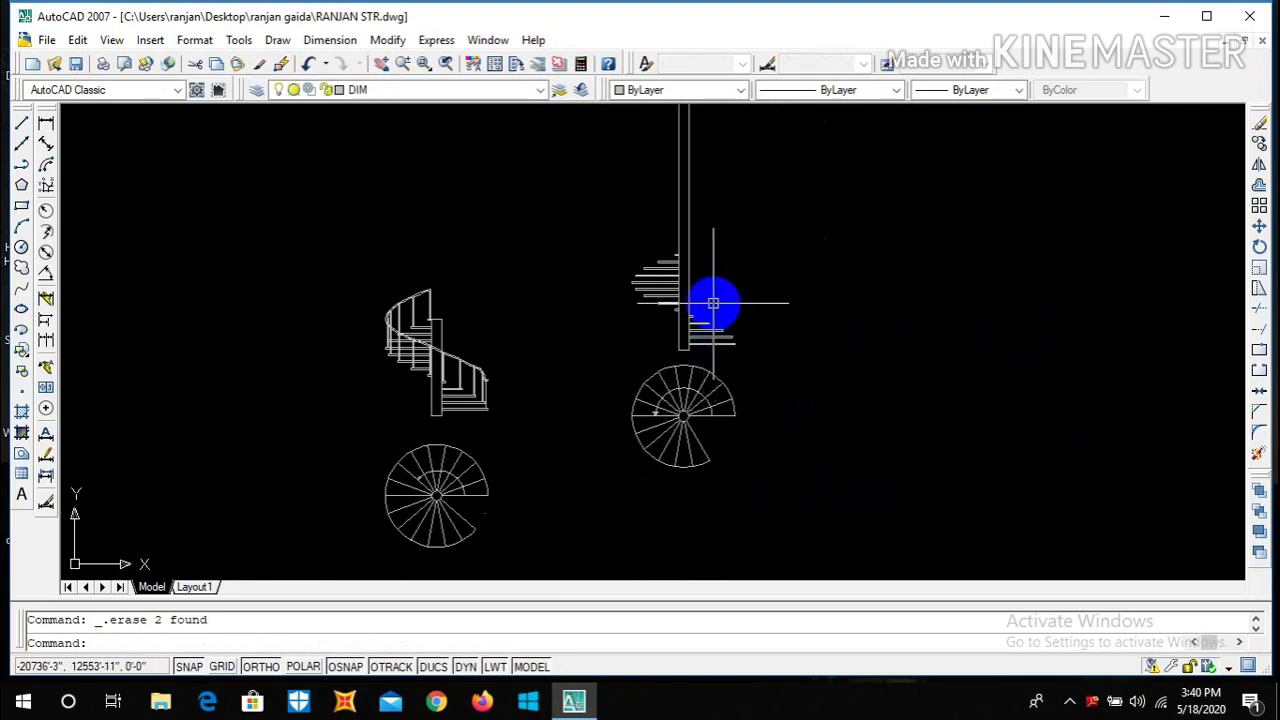
# - Draw a horizontal line across the pole, level with the top edge of the uppermost tread
pyautogui.scroll(2, 690, 205)
pyautogui.press('Escape')
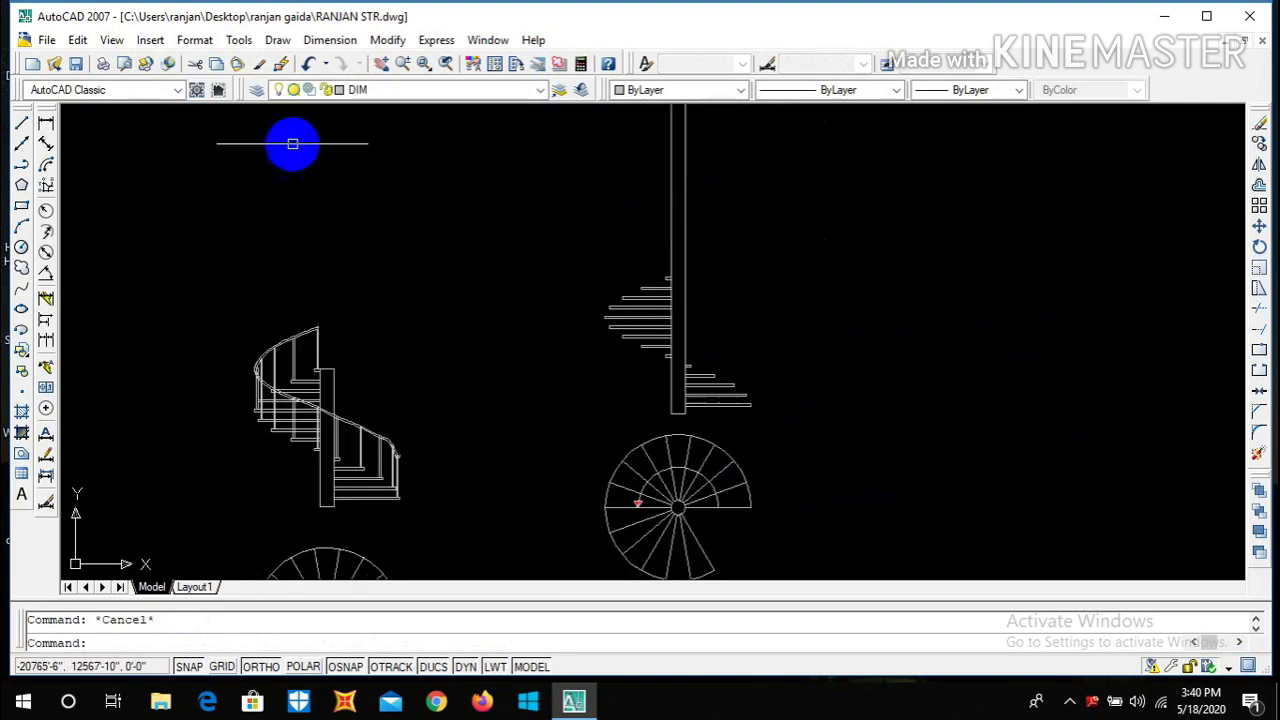
pyautogui.click(22, 125)
pyautogui.scroll(3, 560, 240)
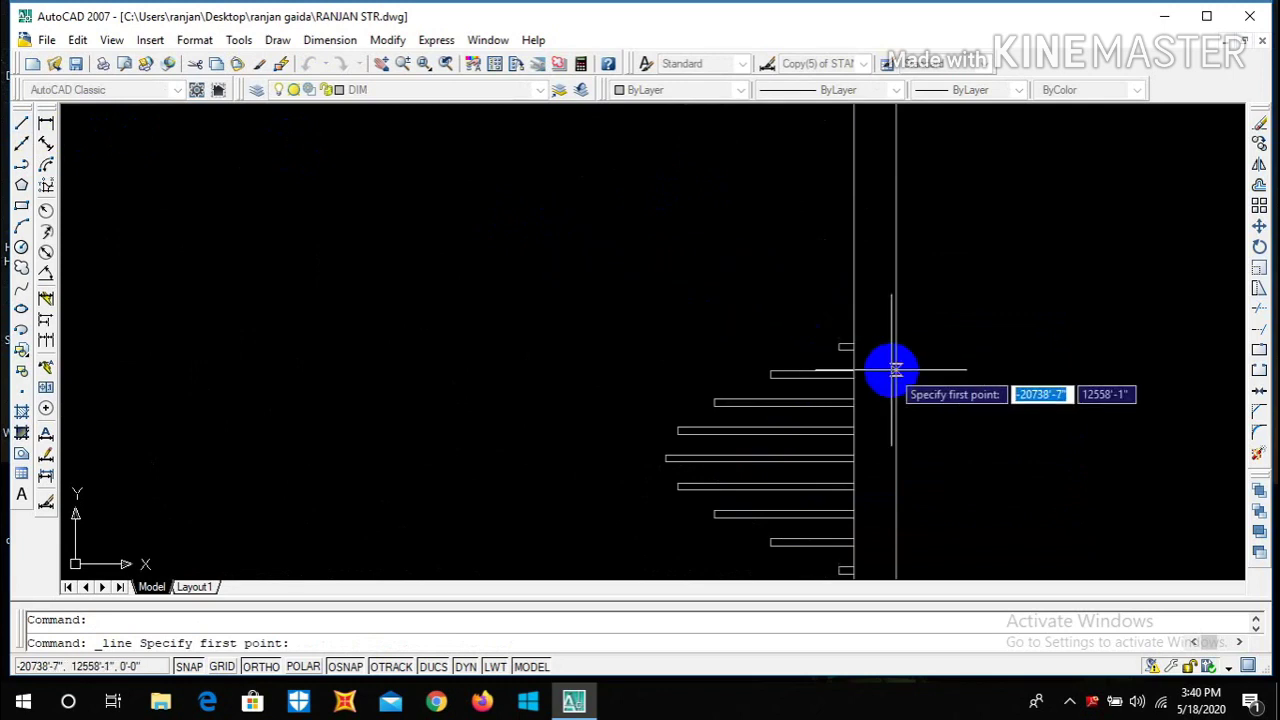
pyautogui.scroll(2, 870, 360)
pyautogui.click(814, 326)
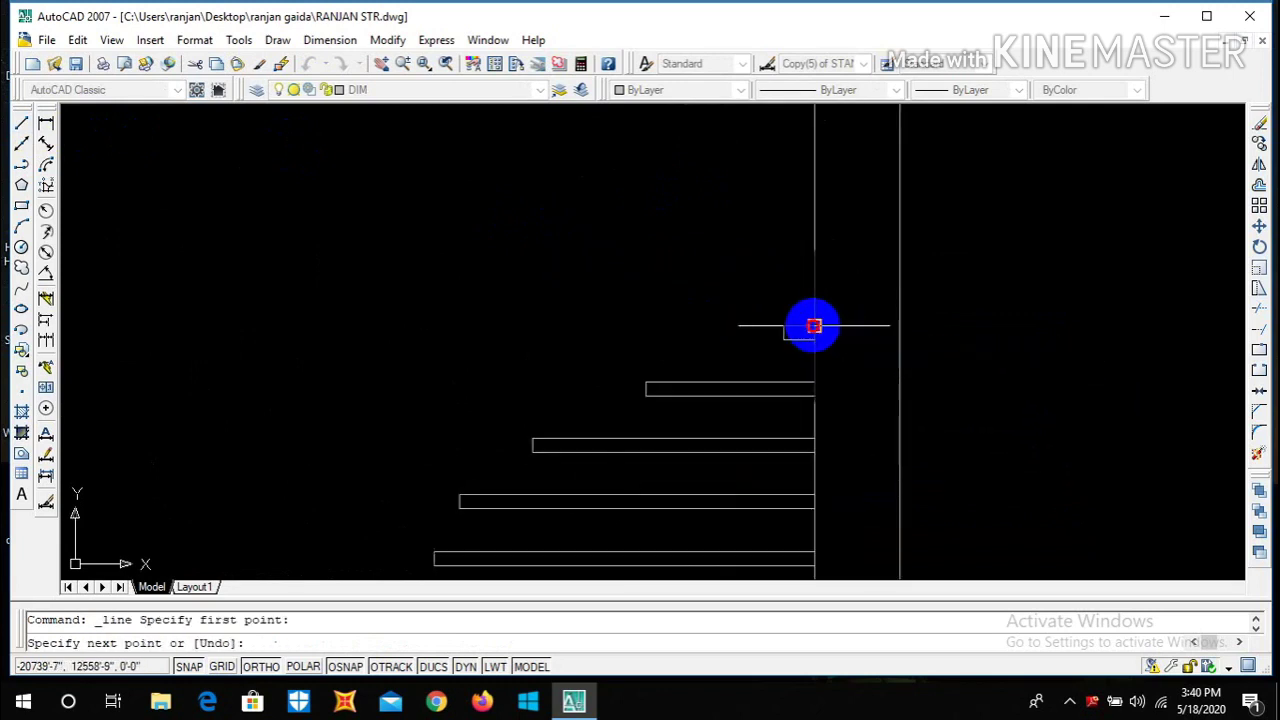
pyautogui.click(899, 326)
pyautogui.press('Escape')
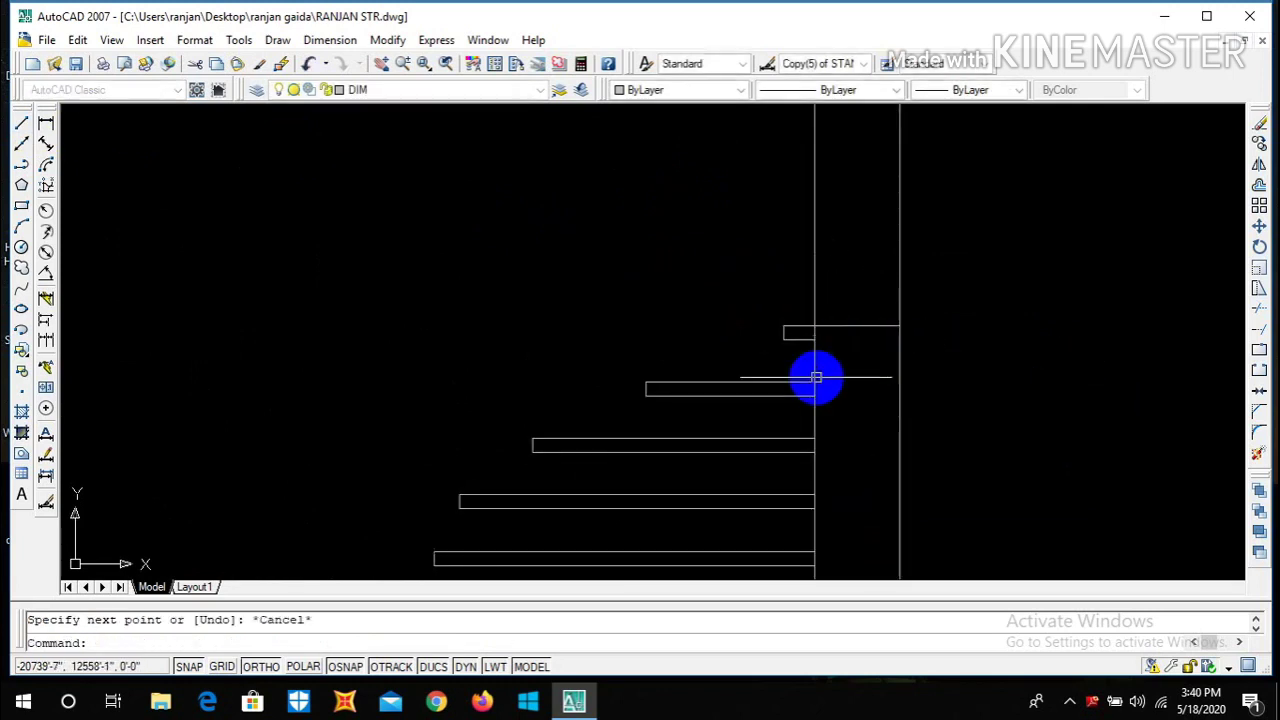
# - Trim both pole edges above the horizontal line at the uppermost tread
pyautogui.write('tr')
pyautogui.press('Return')
pyautogui.press('Return')
pyautogui.scroll(-1, 815, 365)
pyautogui.click(897, 306)
pyautogui.click(854, 229)
pyautogui.scroll(-4, 854, 229)
pyautogui.scroll(4, 851, 251)
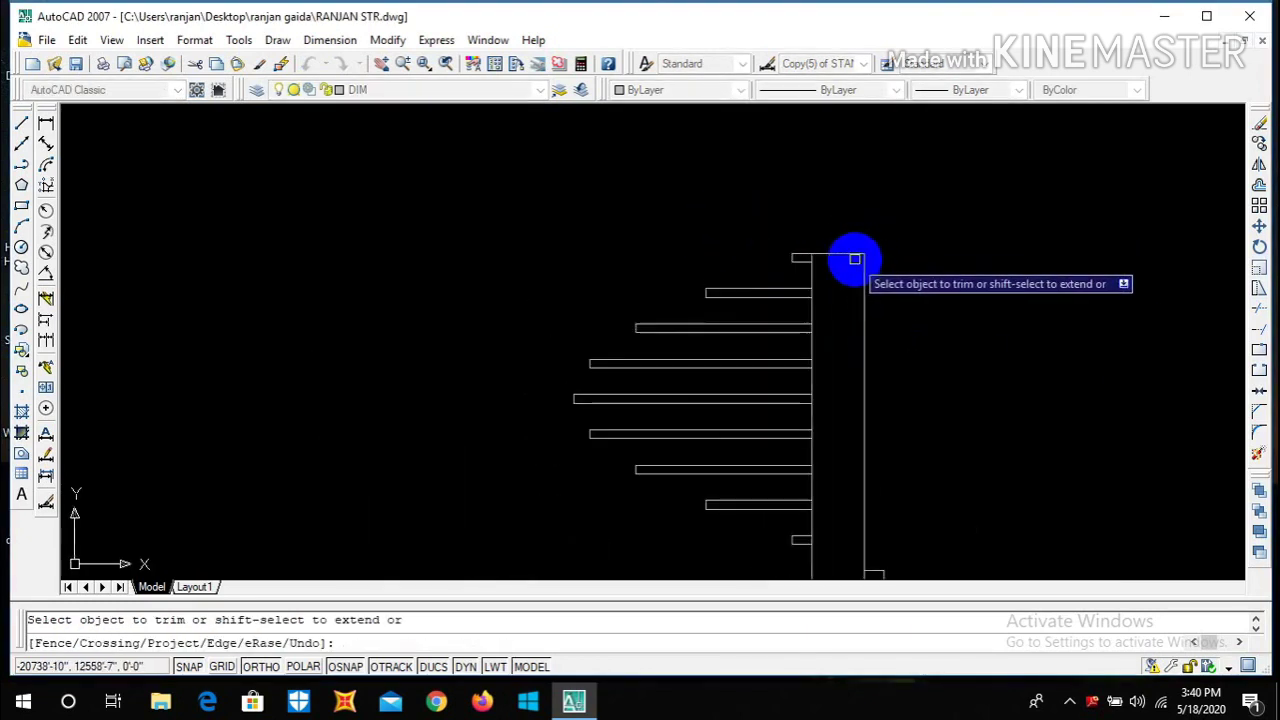
pyautogui.scroll(-4, 853, 237)
pyautogui.scroll(3, 849, 423)
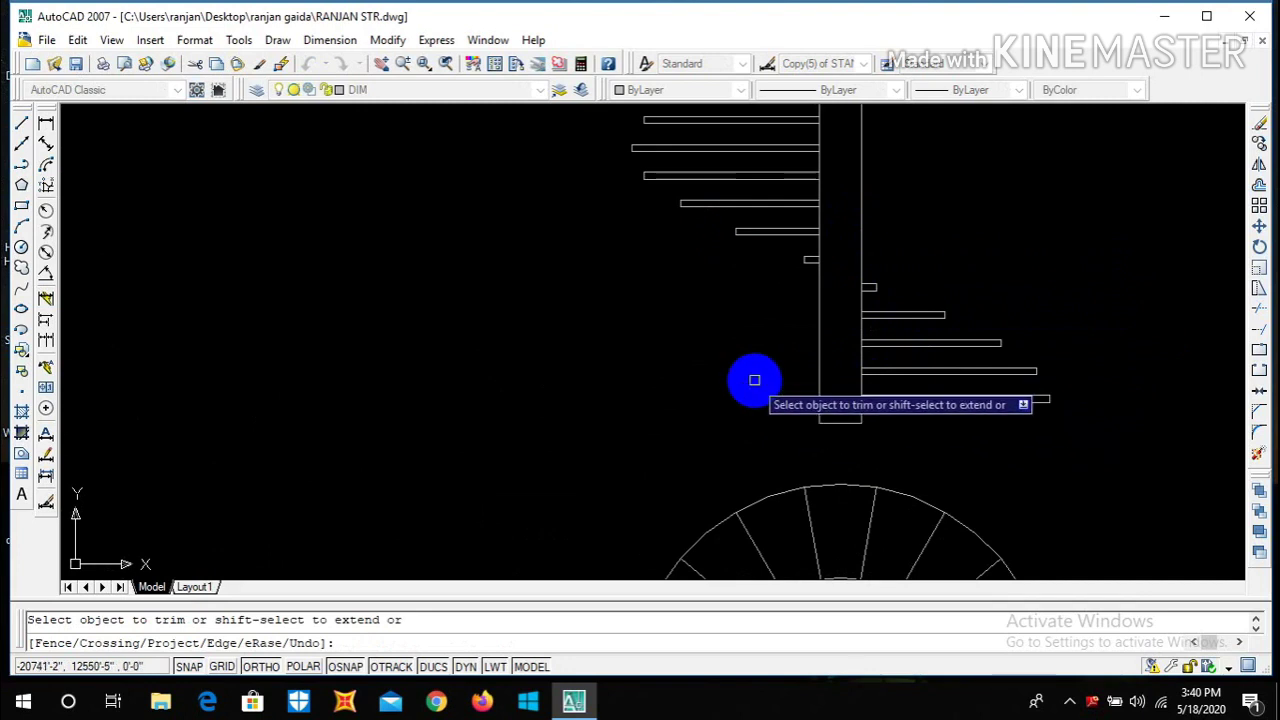
pyautogui.scroll(-4, 754, 380)
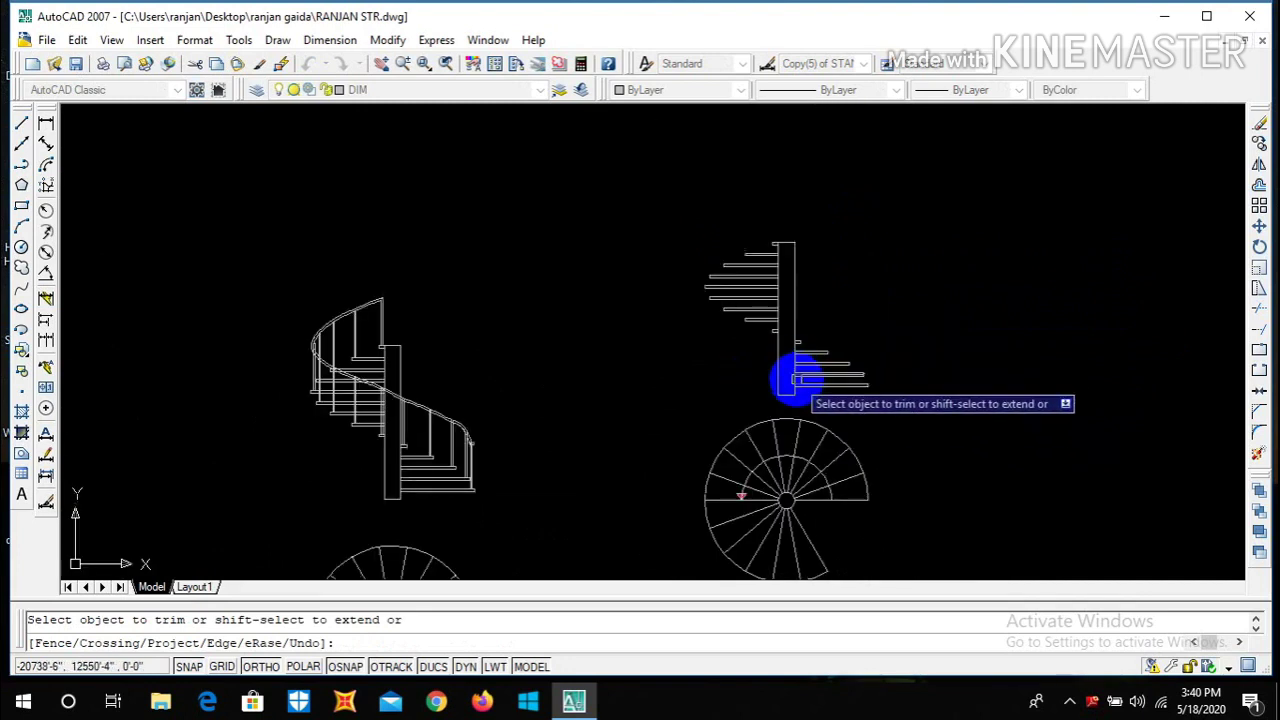
pyautogui.scroll(2, 800, 371)
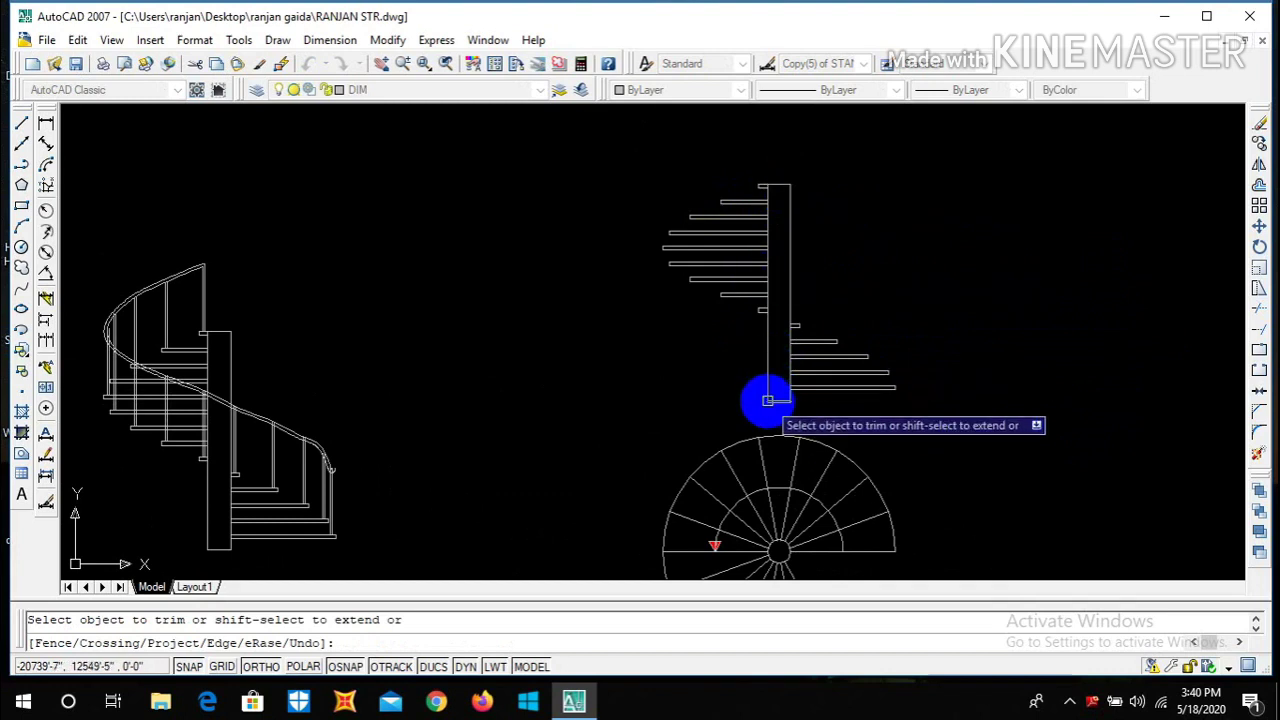
# - Inspect the trimmed pole and treads in the elevation, focusing on the outer ends of the lowest treads
pyautogui.scroll(-2, 752, 350)
pyautogui.press('Escape')
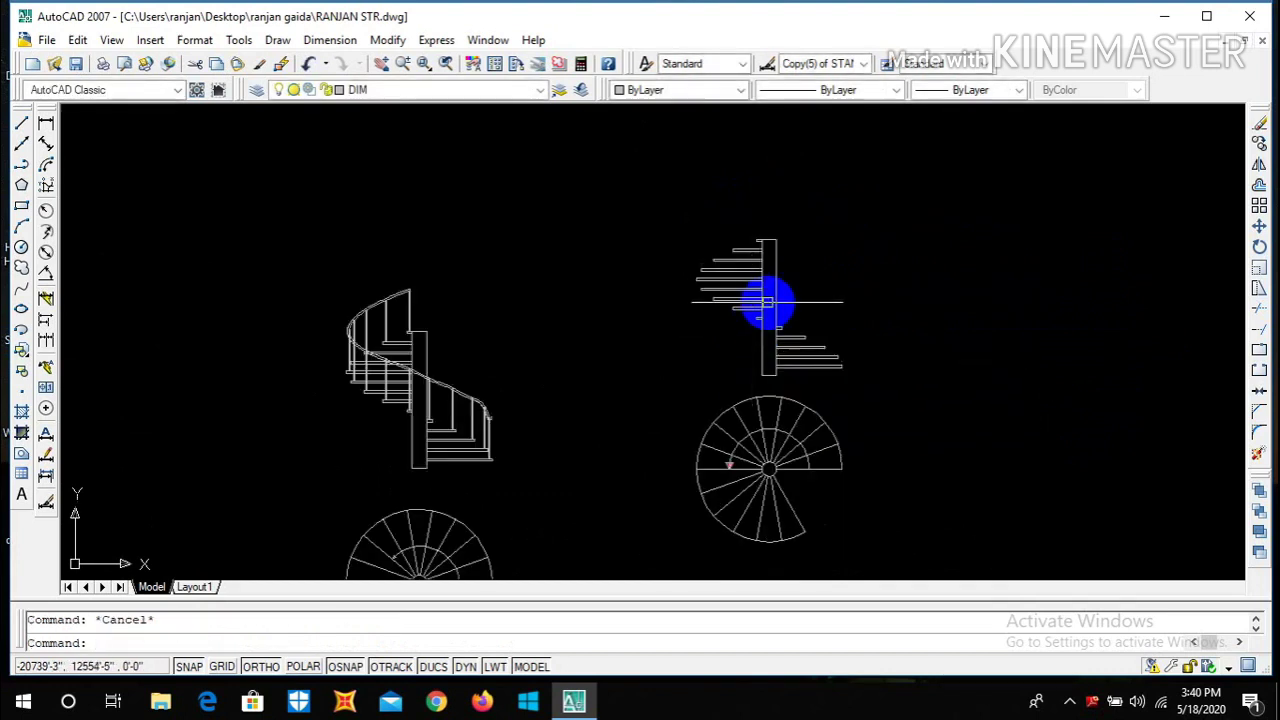
pyautogui.scroll(2, 765, 297)
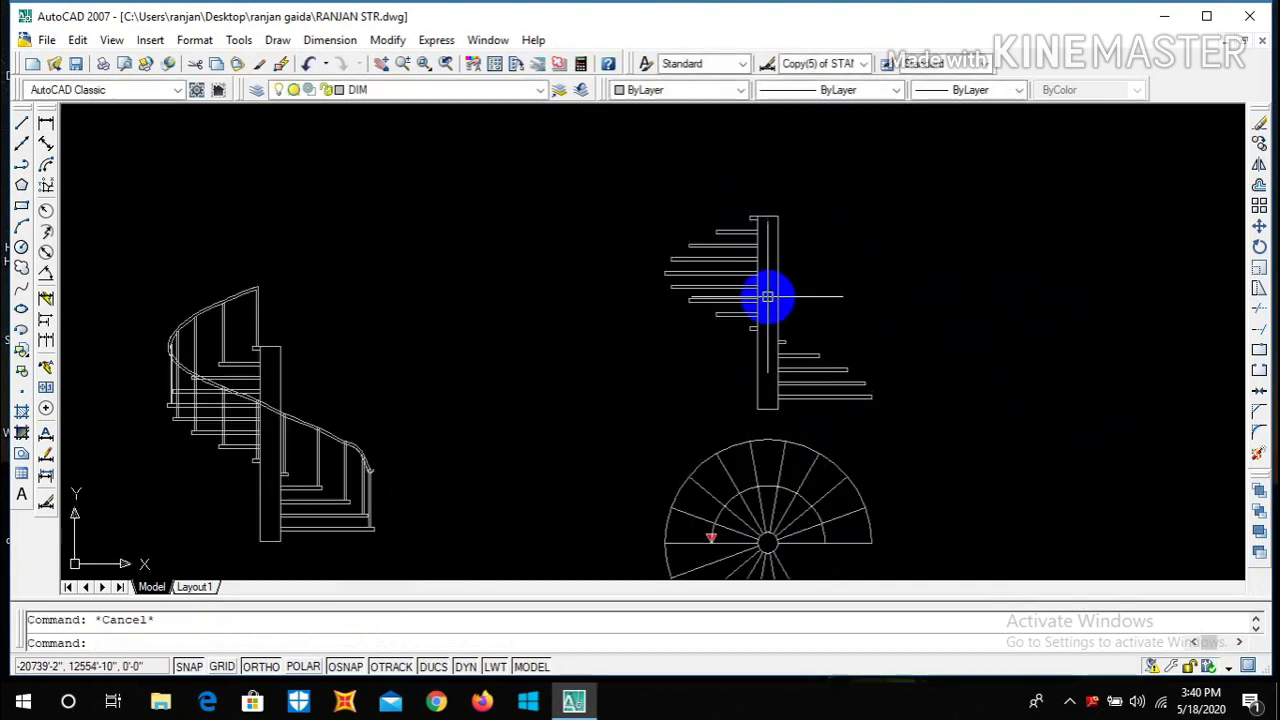
pyautogui.scroll(-2, 658, 348)
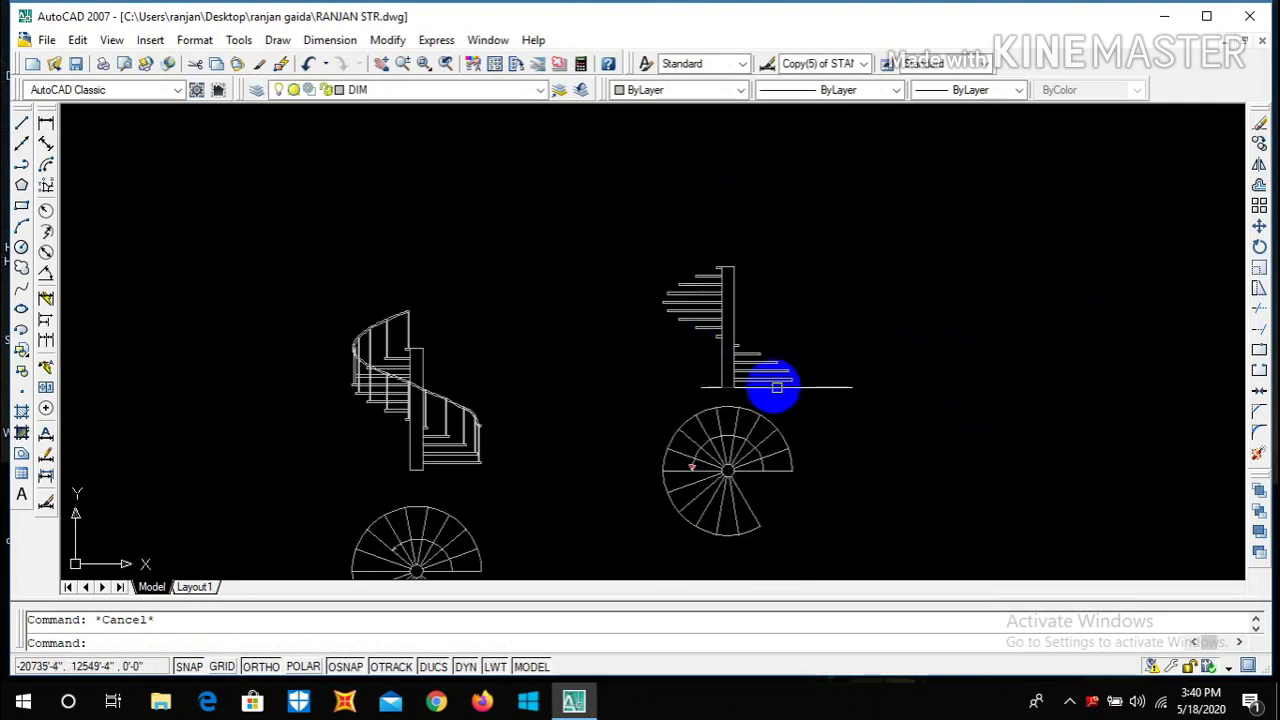
pyautogui.scroll(2, 816, 392)
pyautogui.scroll(2, 806, 392)
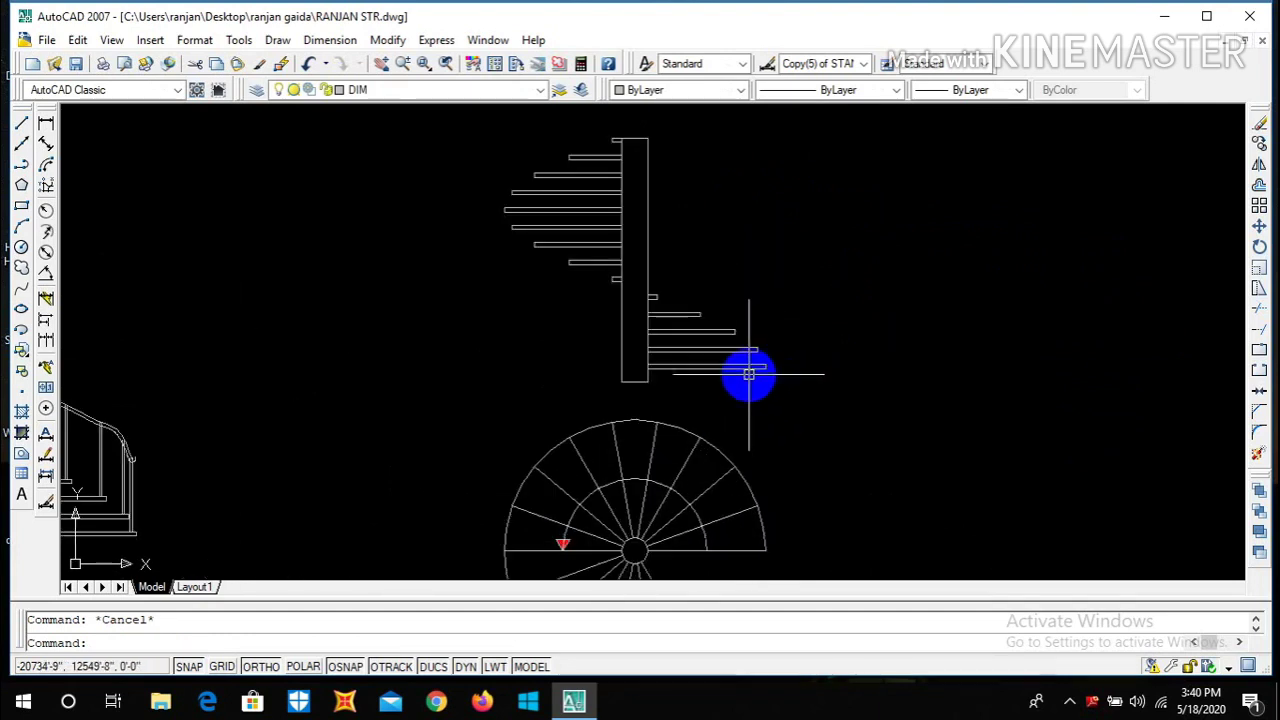
pyautogui.scroll(1, 772, 362)
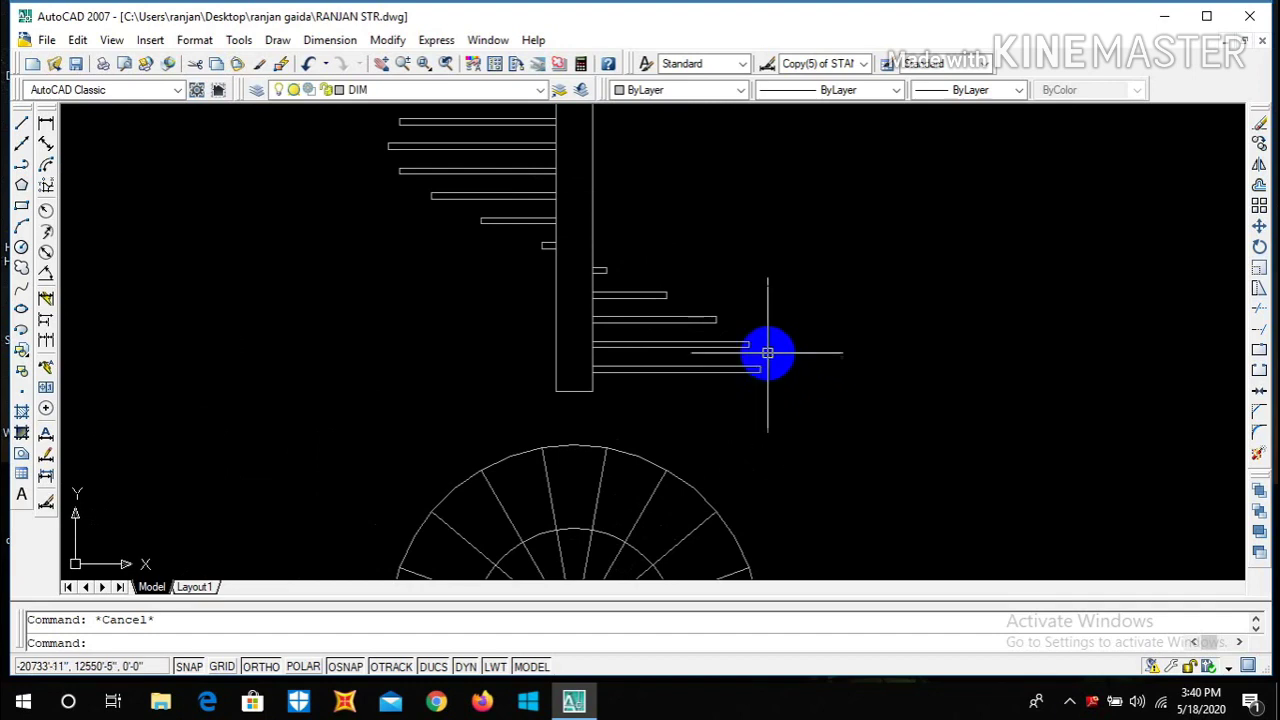
pyautogui.scroll(2, 768, 353)
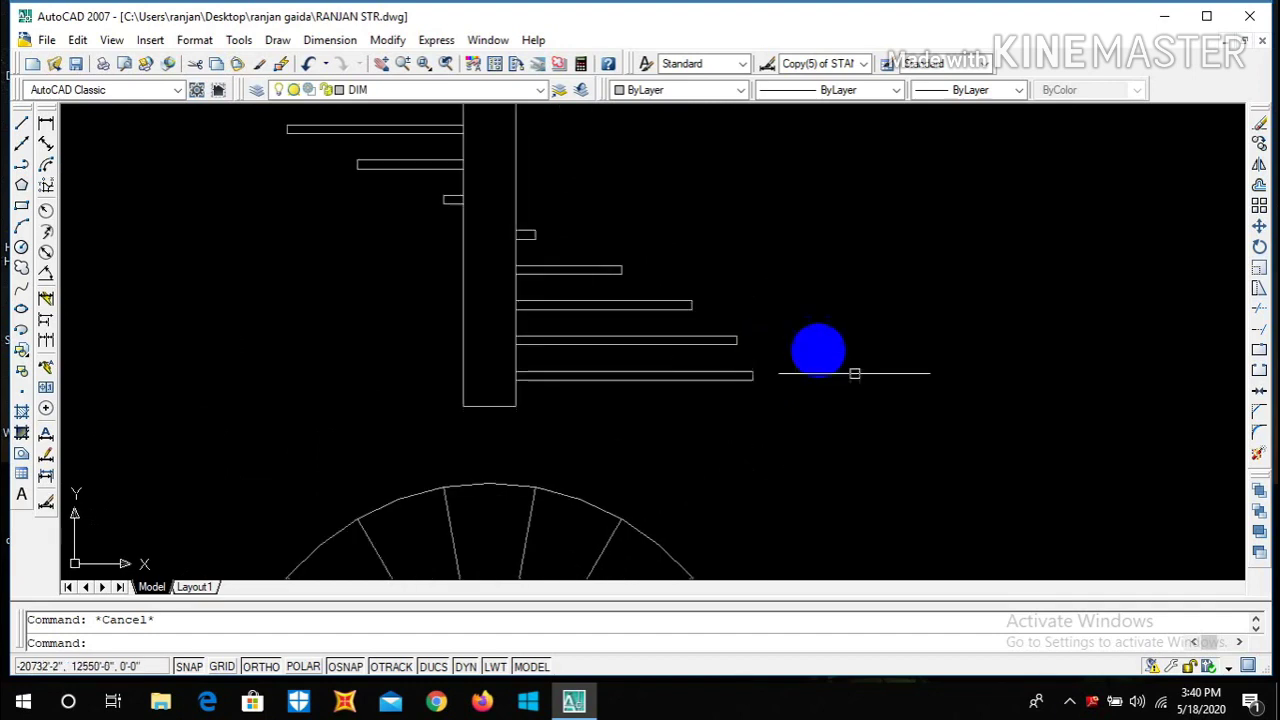
pyautogui.scroll(5, 855, 408)
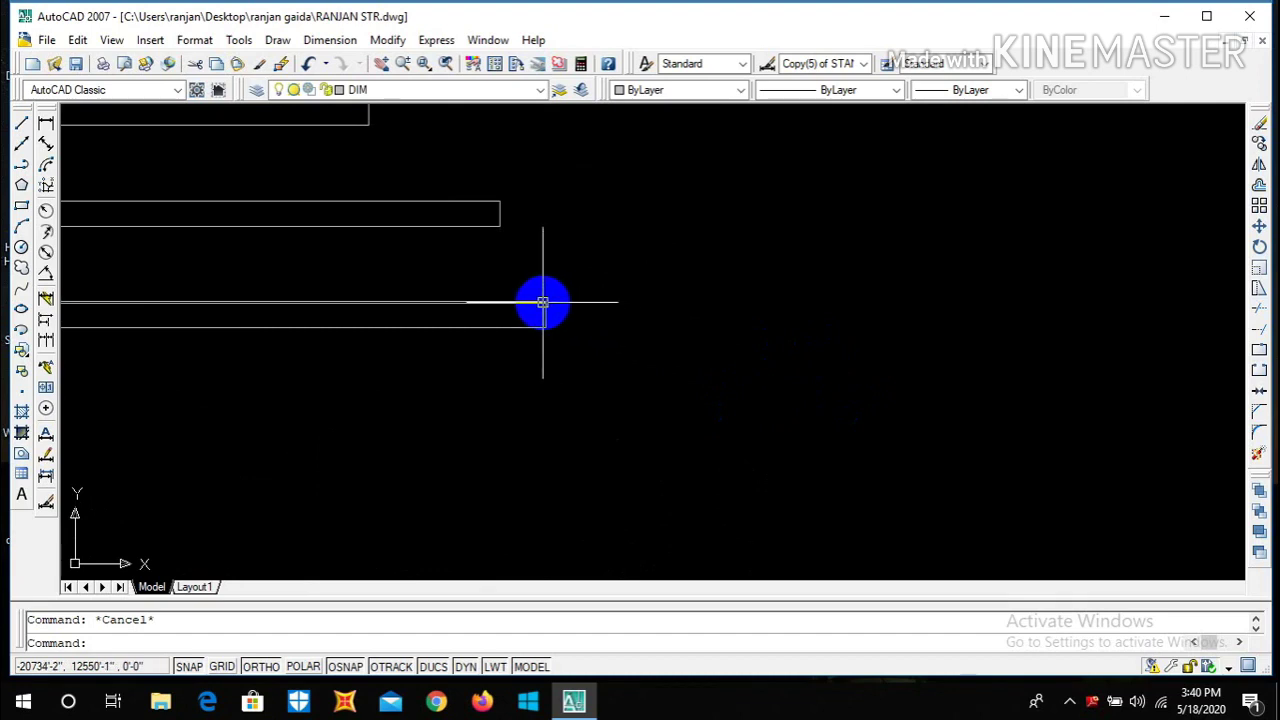
pyautogui.scroll(-3, 560, 305)
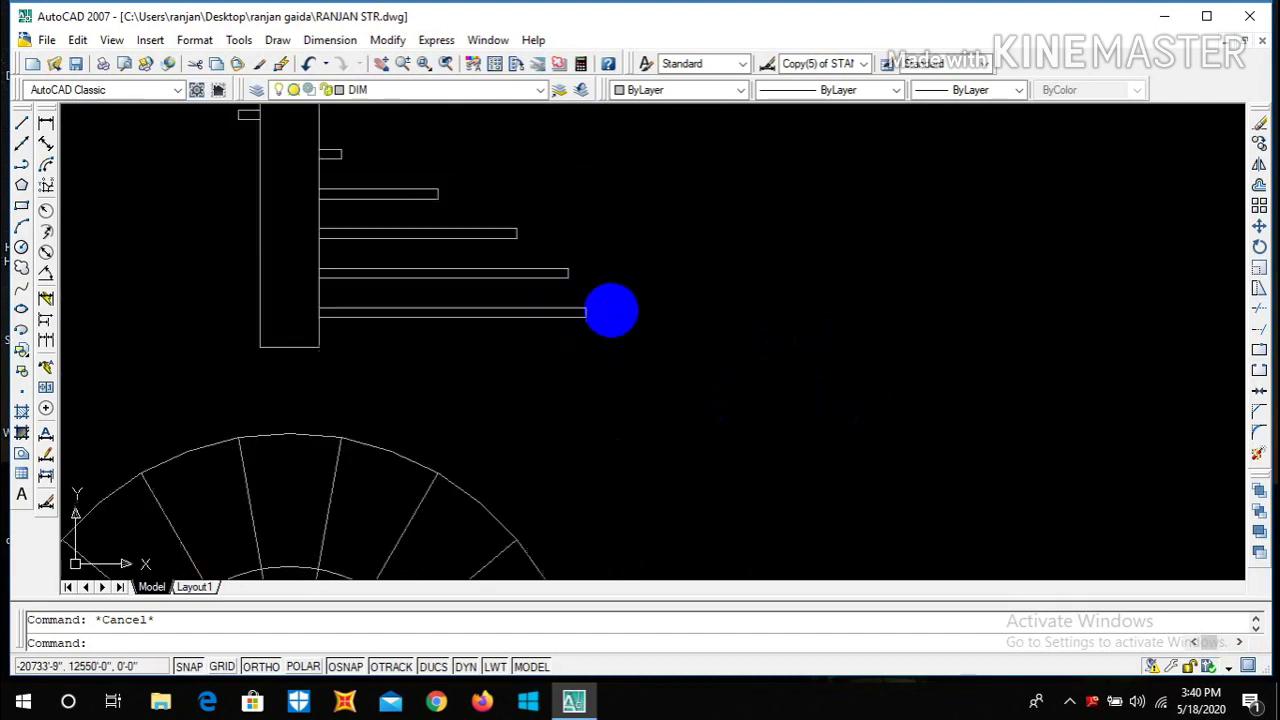
# - Draw a circle of 1.5" radius centred on the upper outer corner of the lowest tread
pyautogui.click(21, 248)
pyautogui.scroll(5, 580, 343)
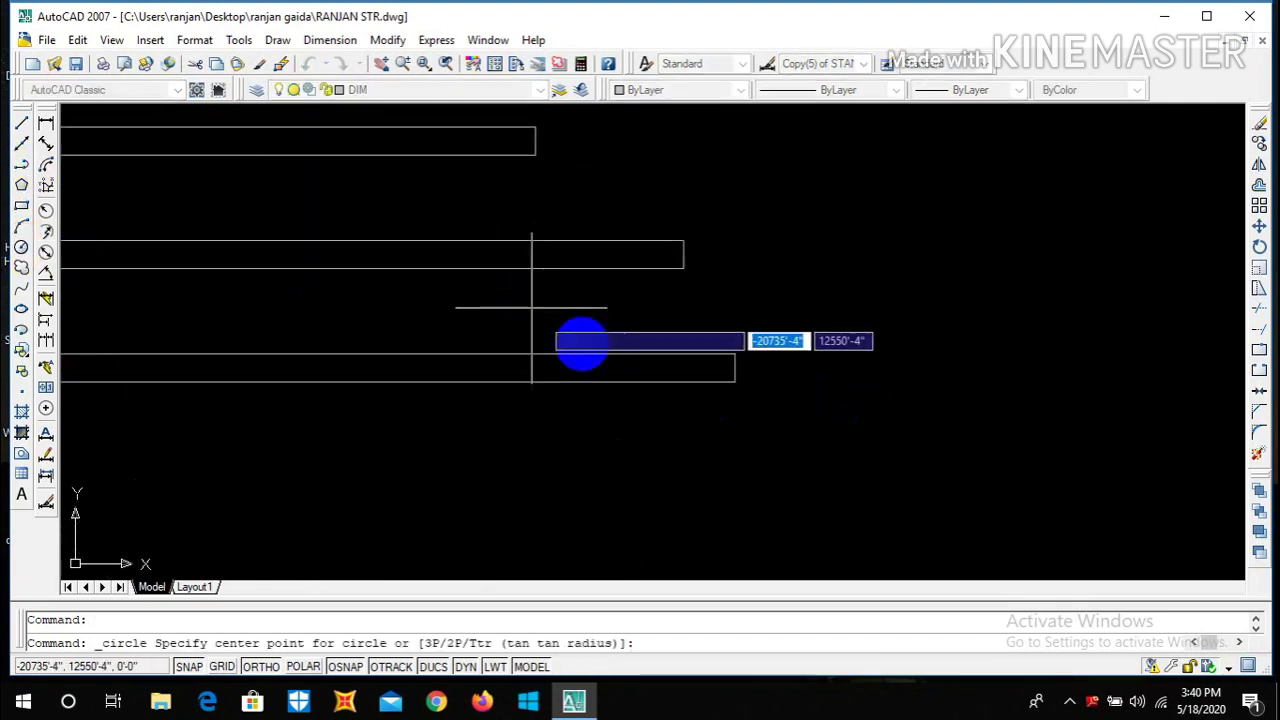
pyautogui.click(735, 354)
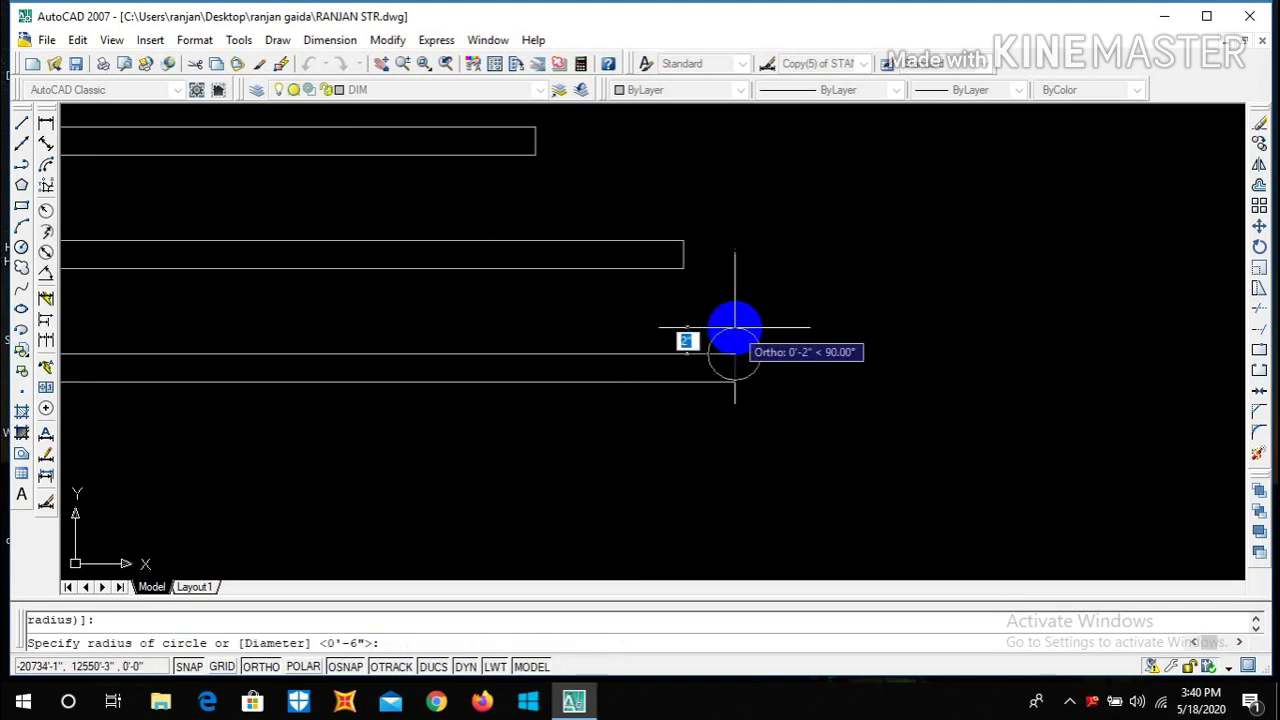
pyautogui.write('1')
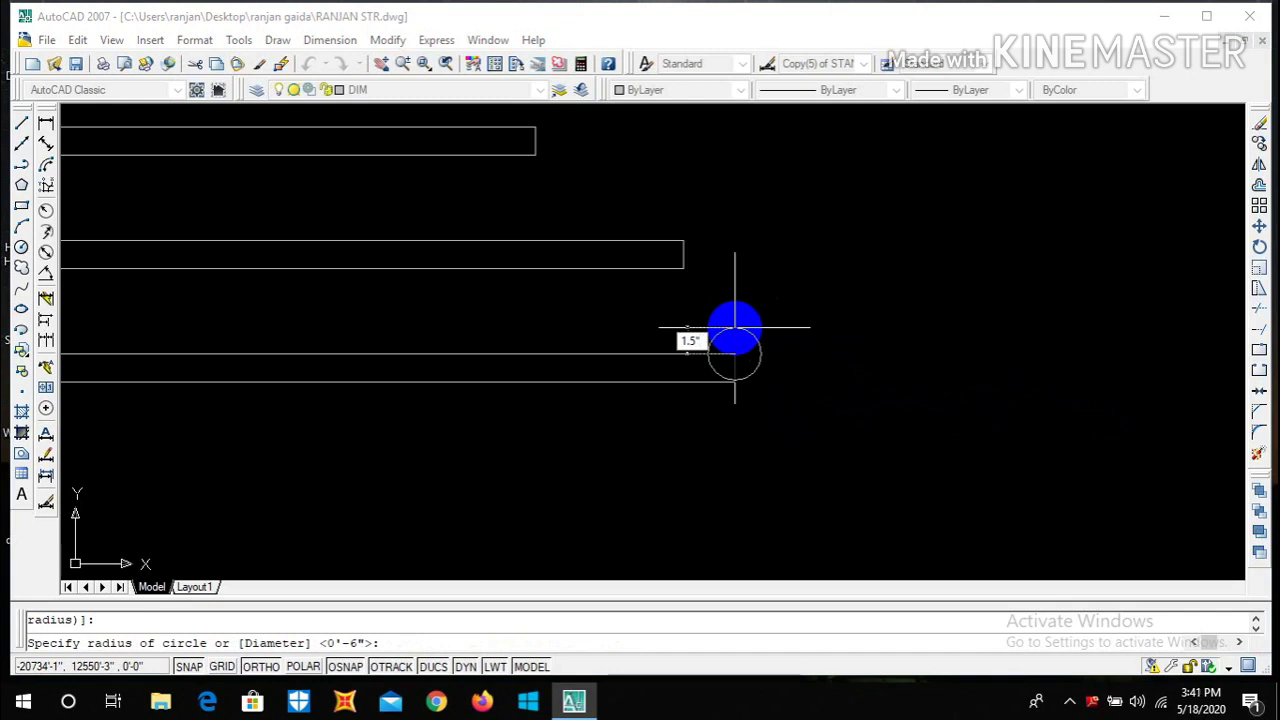
pyautogui.write('.5"')
pyautogui.press('Return')
pyautogui.scroll(2, 737, 354)
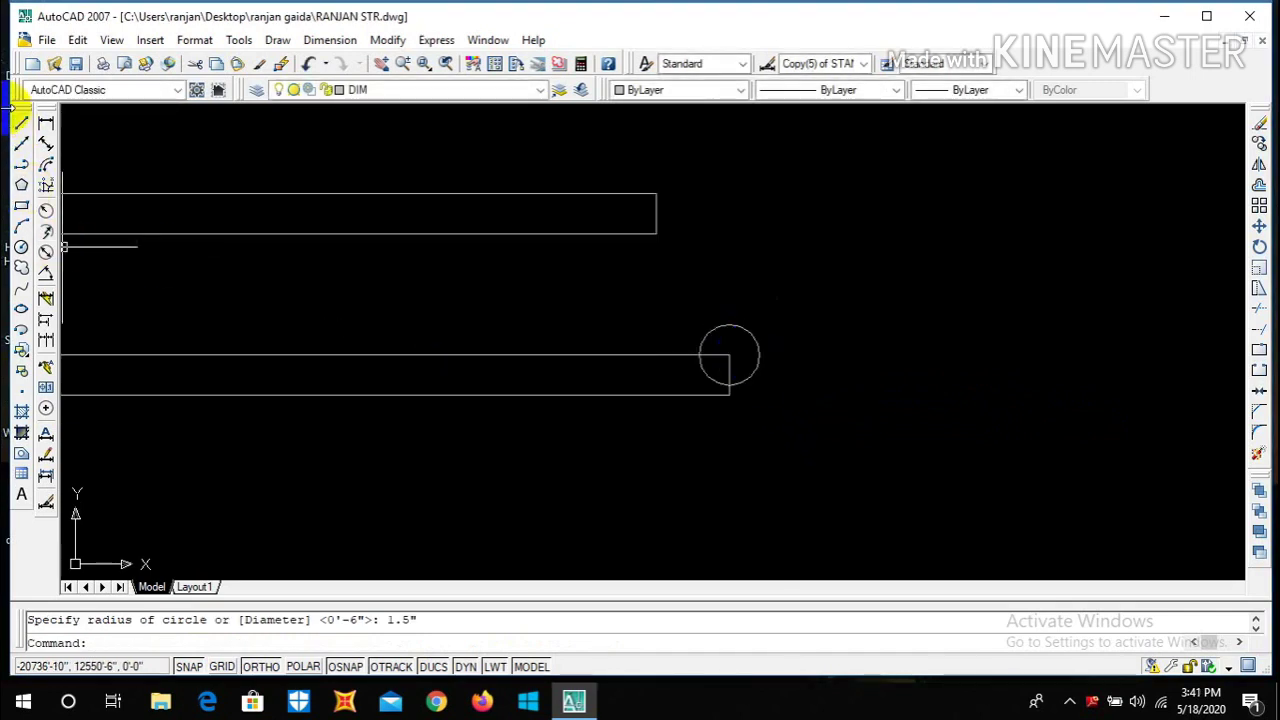
# - Draw a 34" vertical line upward from the circle's pole-side quadrant, where it meets the lowest tread's top edge
pyautogui.click(21, 126)
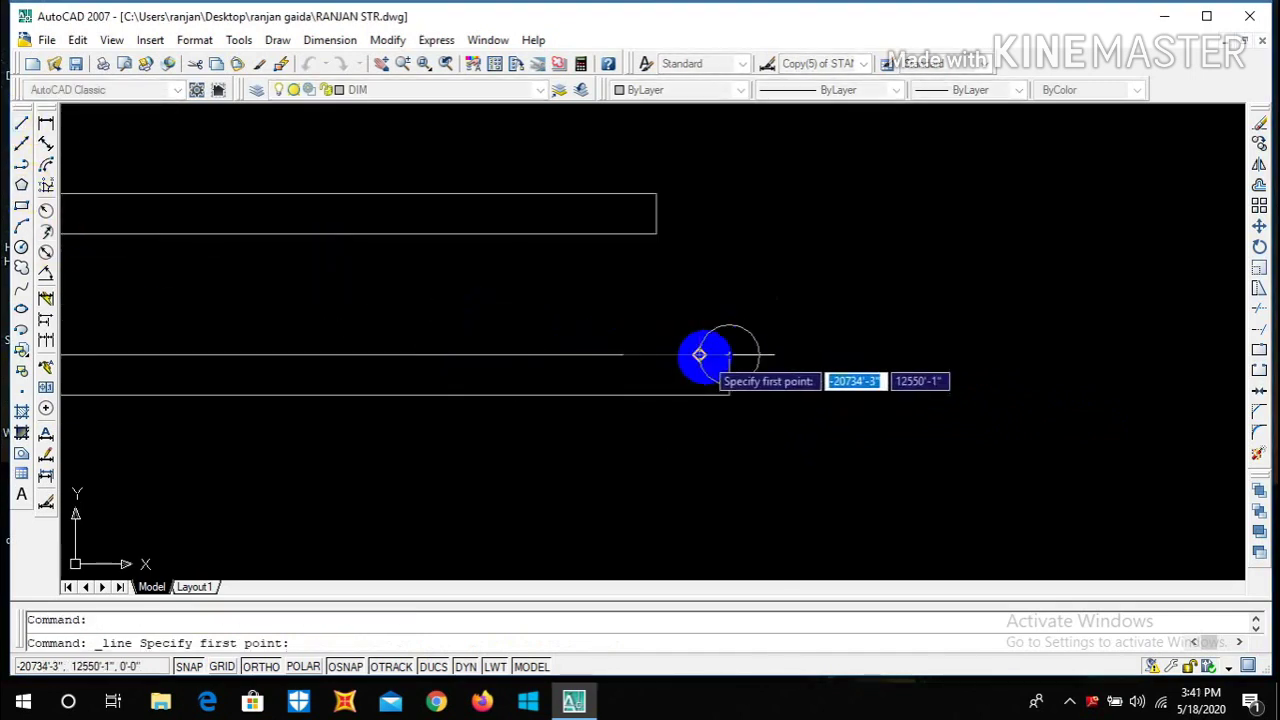
pyautogui.click(699, 354)
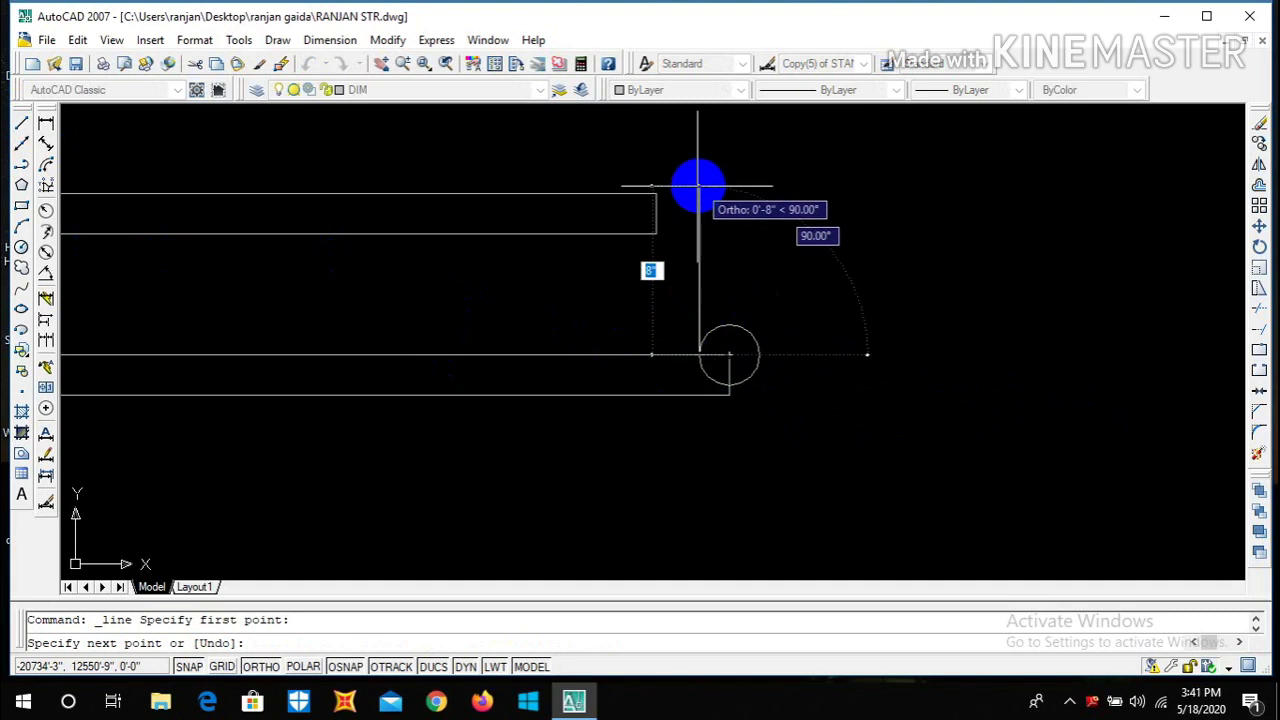
pyautogui.write('34')
pyautogui.press('Return')
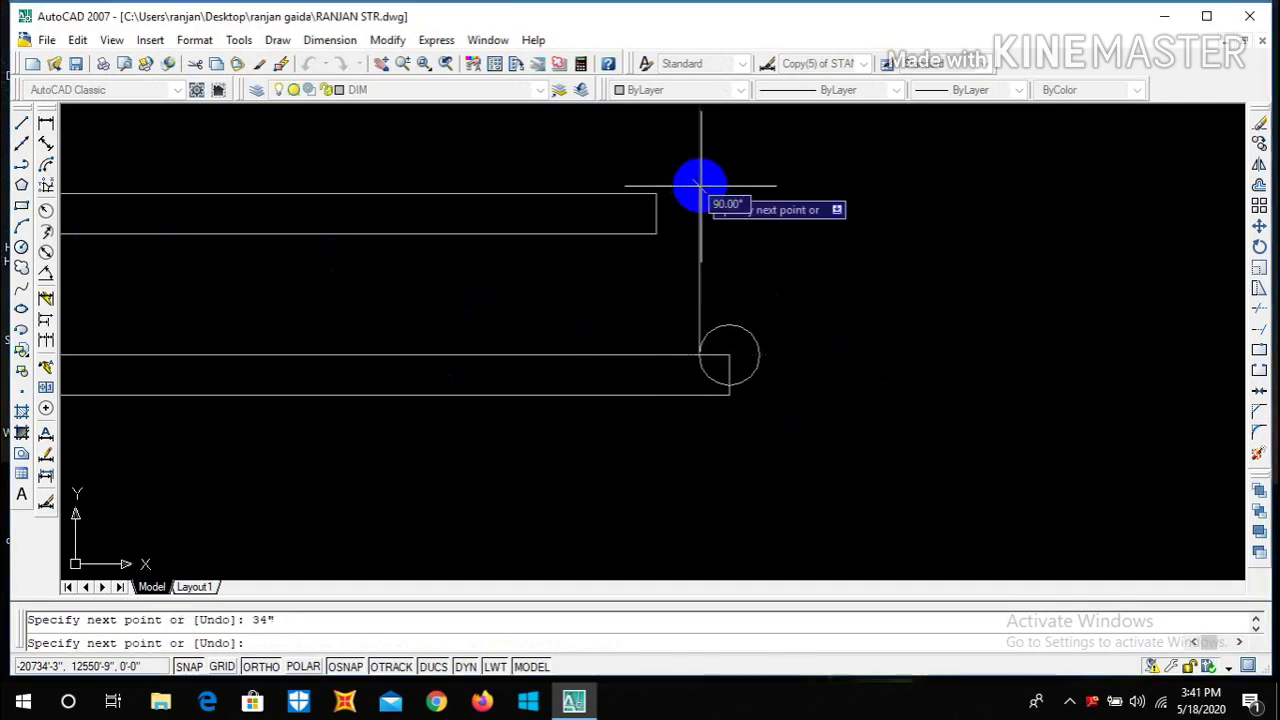
pyautogui.press('Escape')
# - Erase the construction circle at the outer corner of the lowest tread
pyautogui.scroll(-2, 719, 226)
pyautogui.scroll(-3, 719, 226)
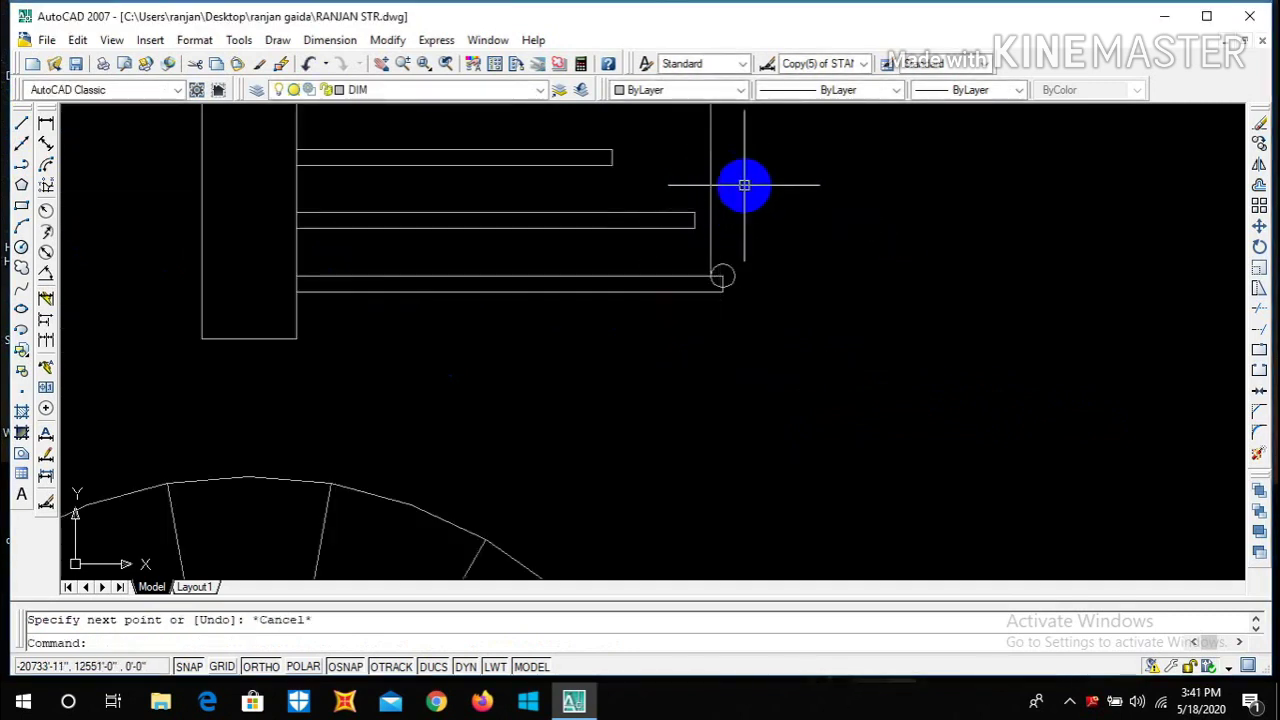
pyautogui.scroll(1, 738, 215)
pyautogui.scroll(5, 712, 350)
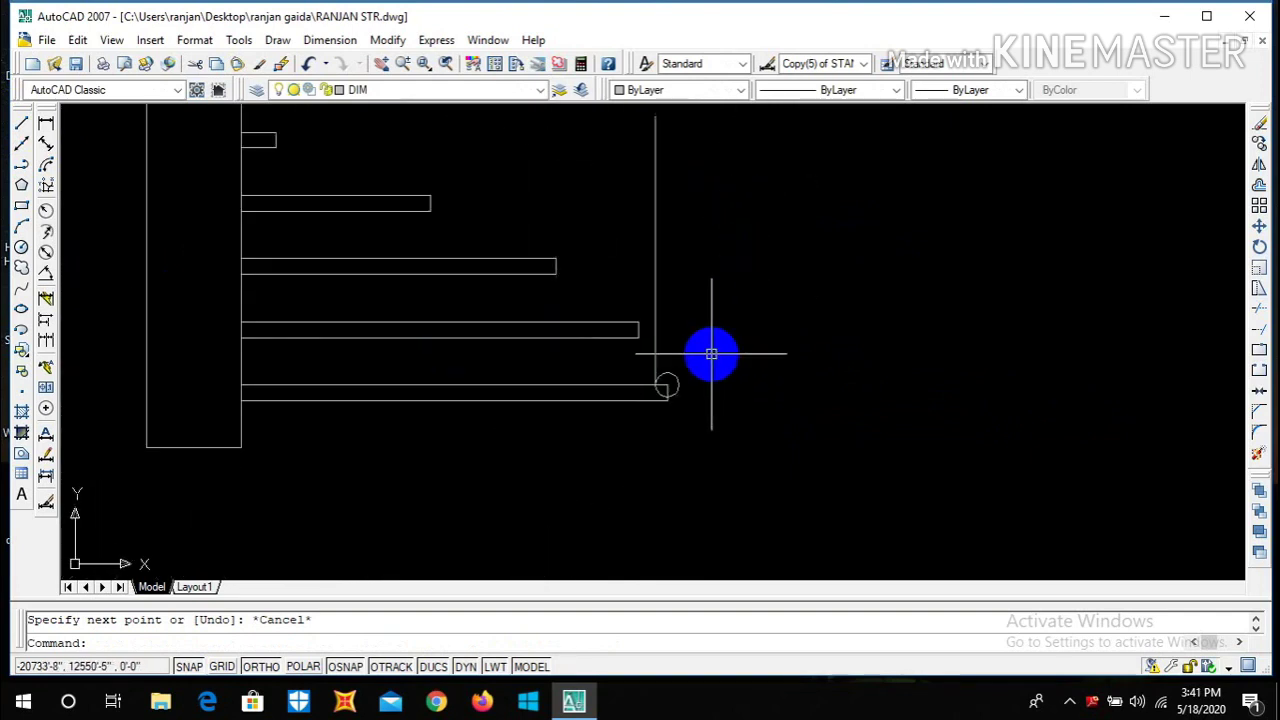
pyautogui.click(631, 400)
pyautogui.press('Delete')
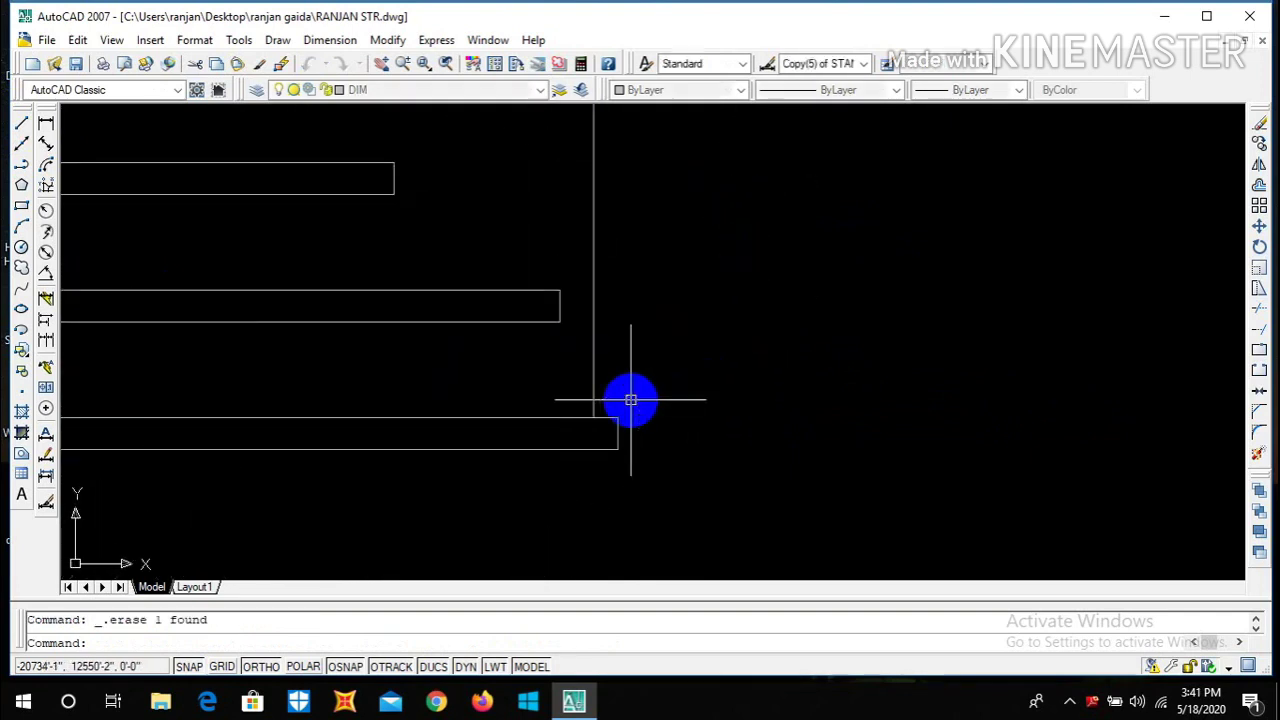
pyautogui.scroll(-3, 640, 406)
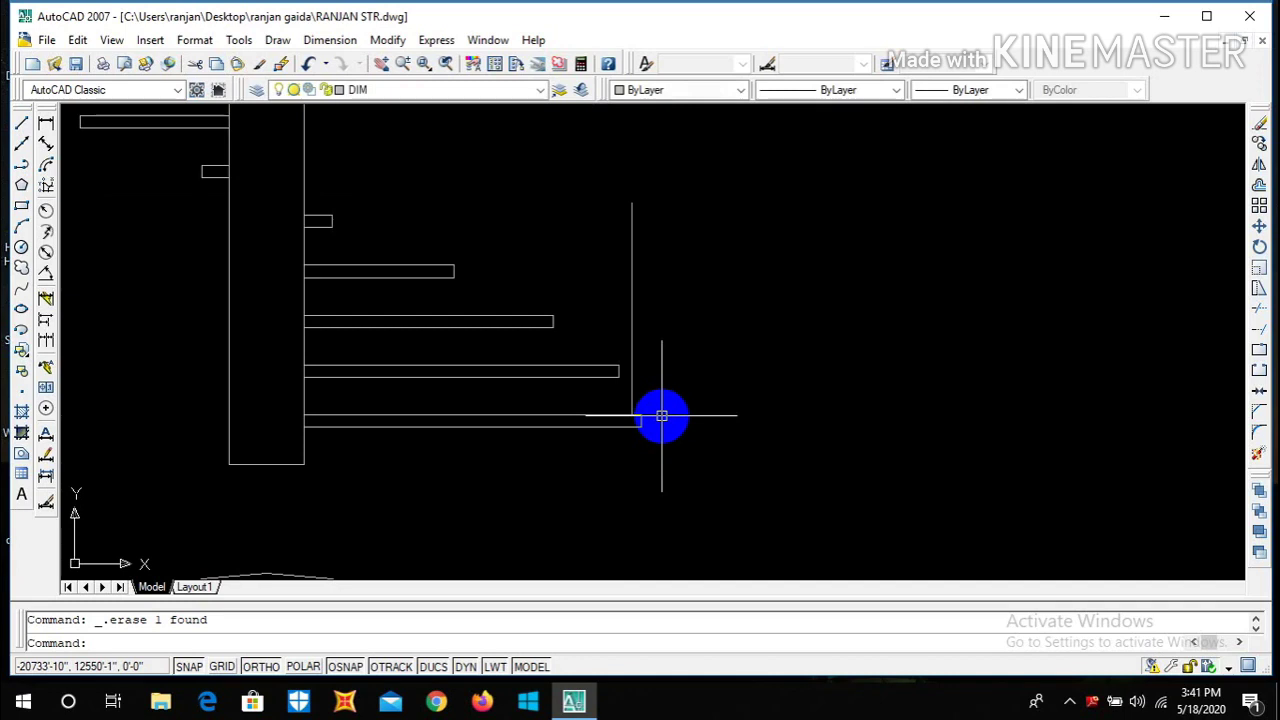
pyautogui.write('o')
pyautogui.press('Return')
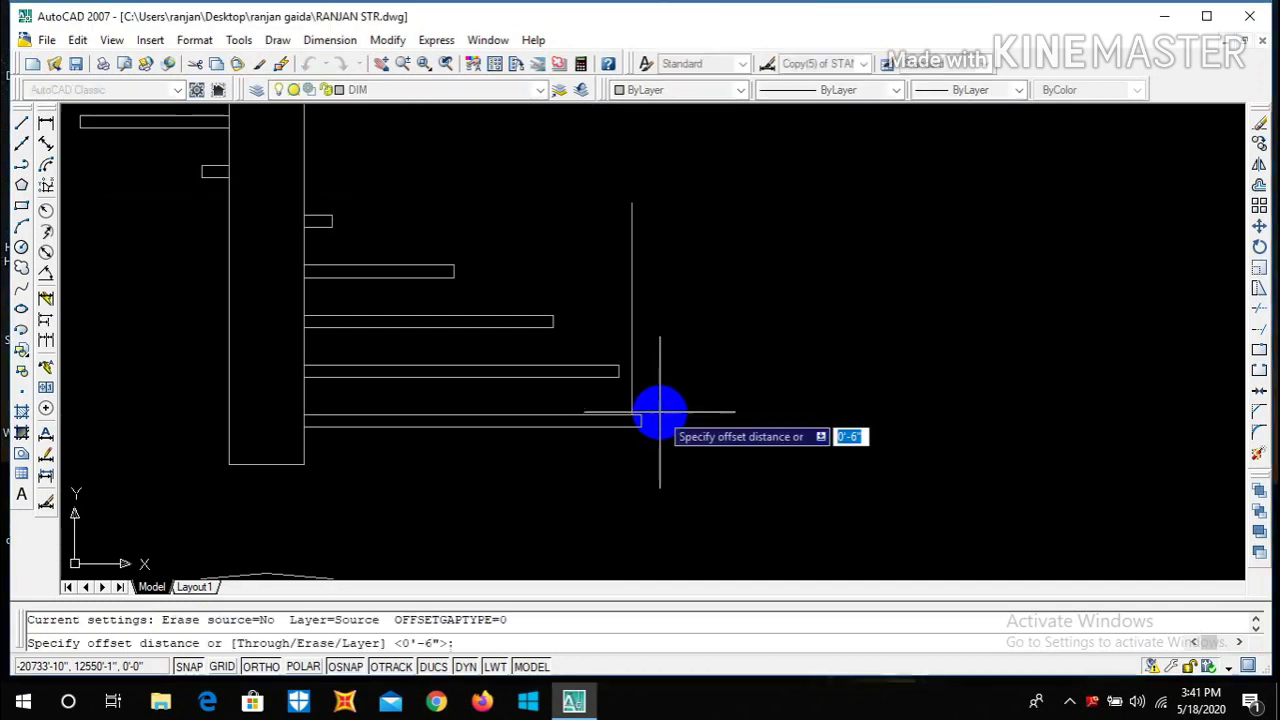
pyautogui.write('1')
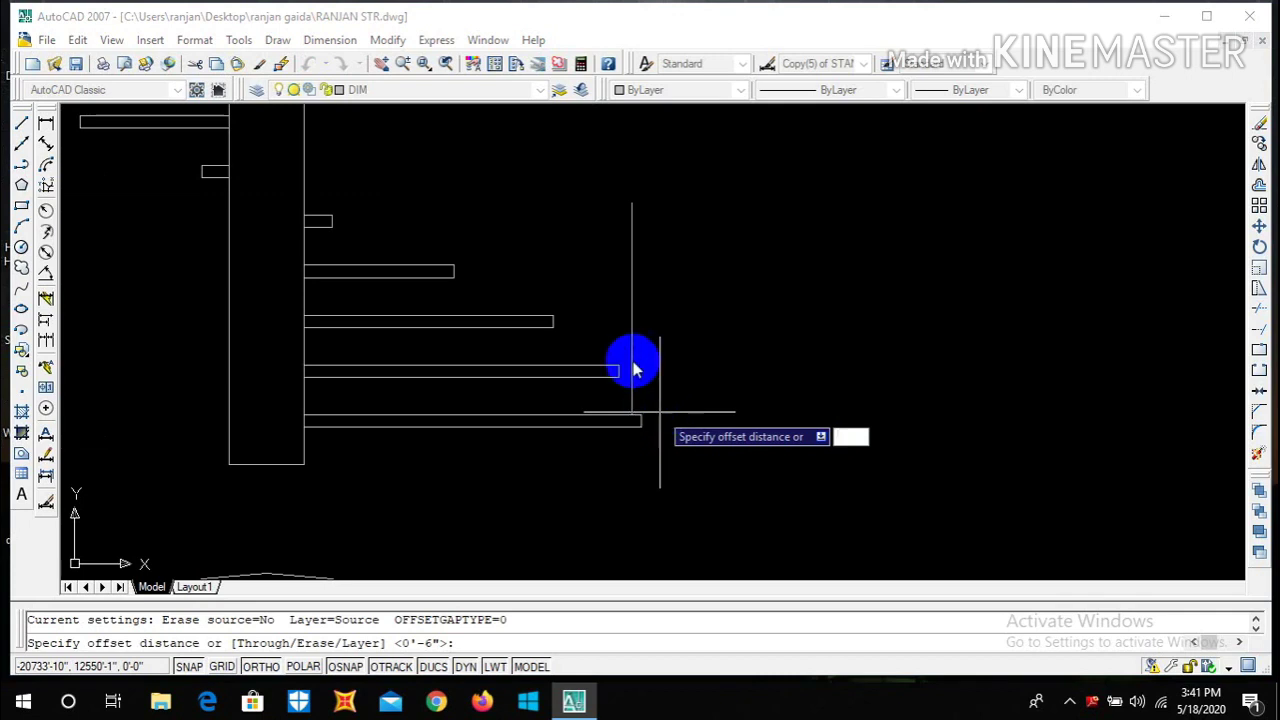
pyautogui.press('Escape')
# - Offset the 34" vertical line 0.5" toward the pole
pyautogui.scroll(2, 629, 349)
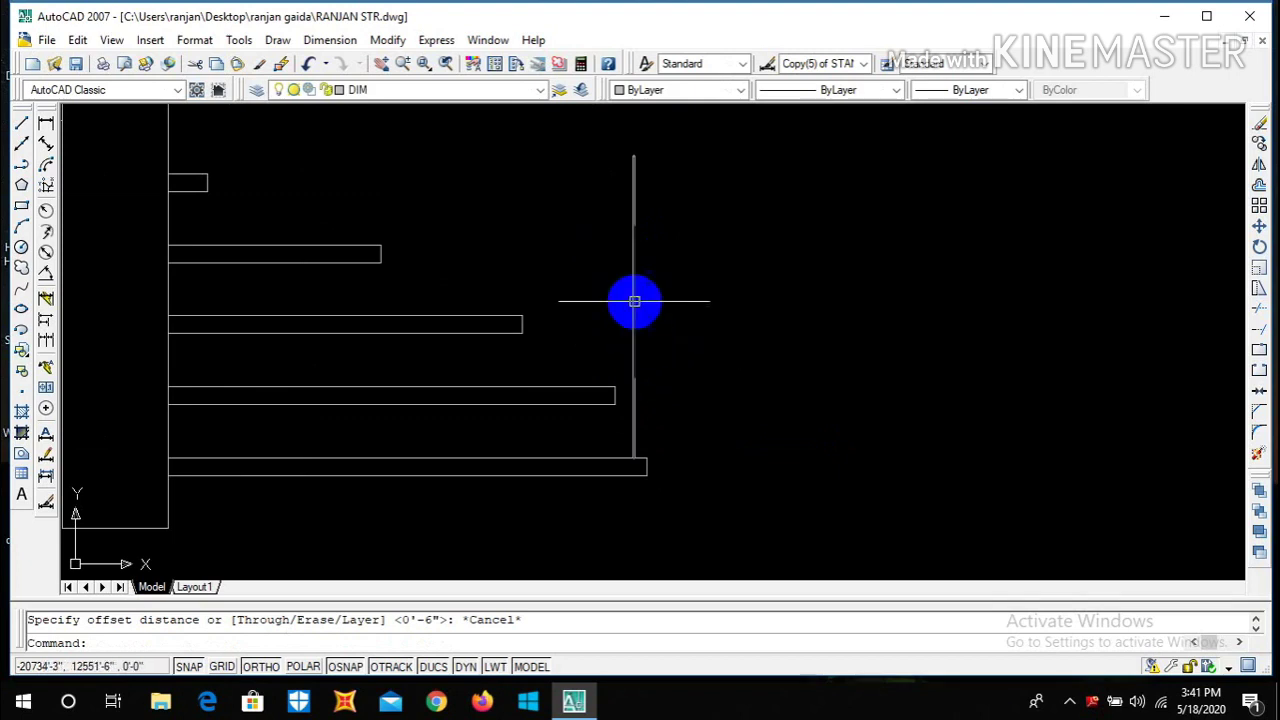
pyautogui.scroll(1, 627, 274)
pyautogui.scroll(-2, 672, 300)
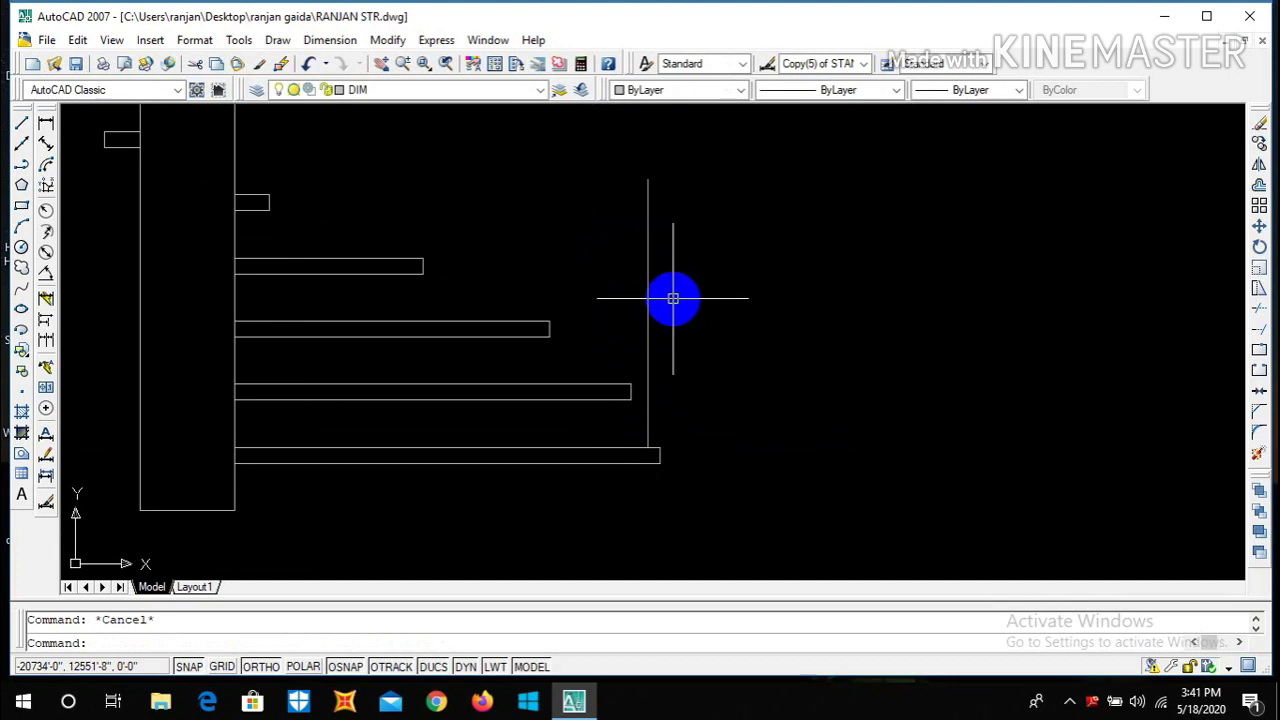
pyautogui.write('o')
pyautogui.press('Return')
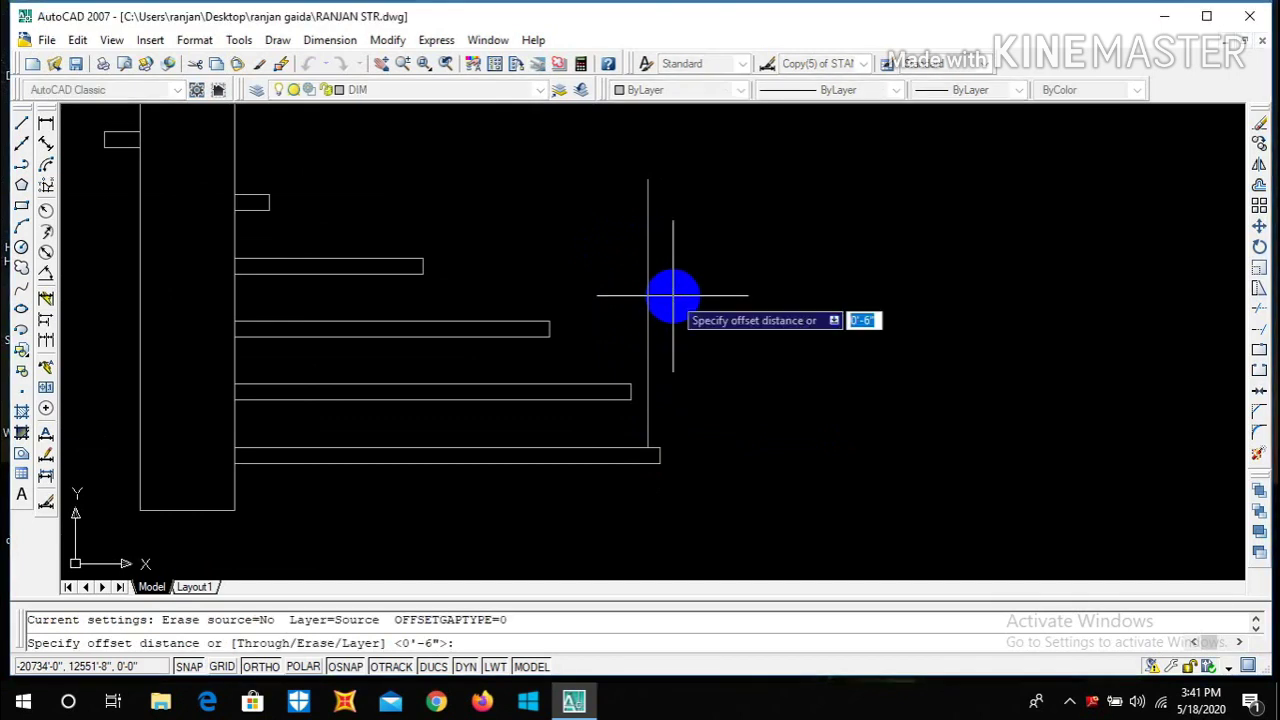
pyautogui.write('0.')
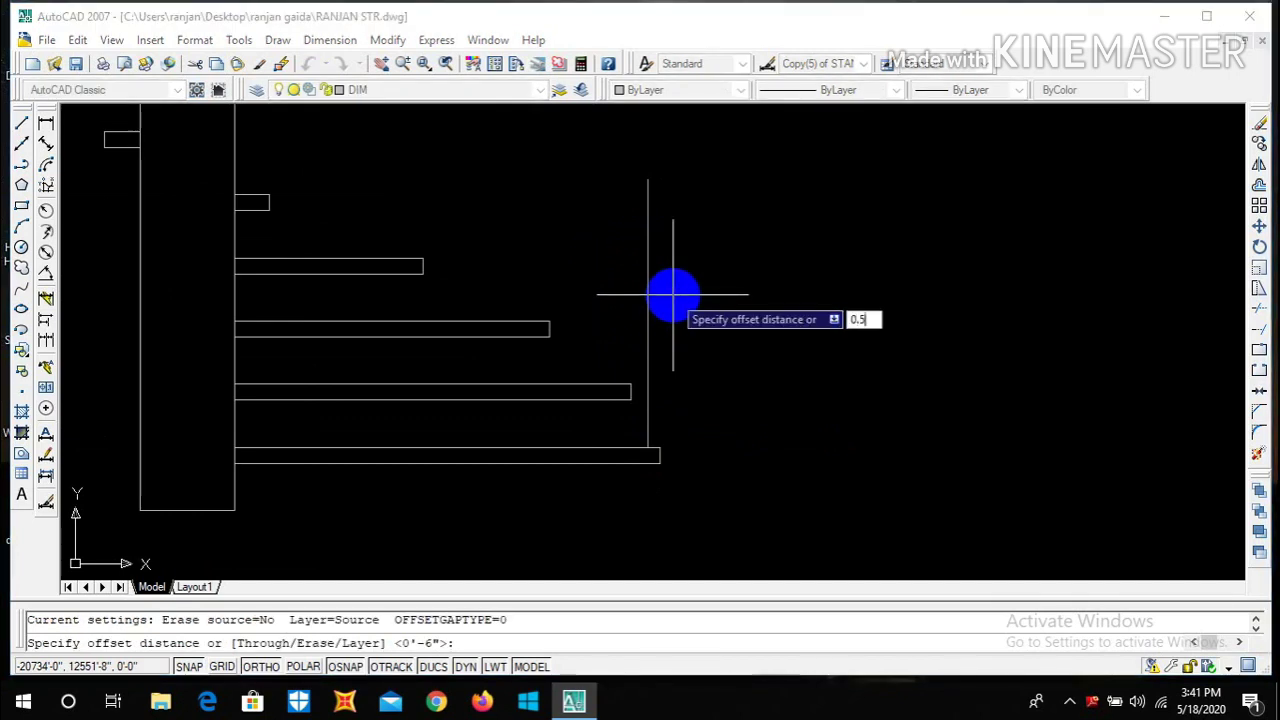
pyautogui.write('5"')
pyautogui.press('Return')
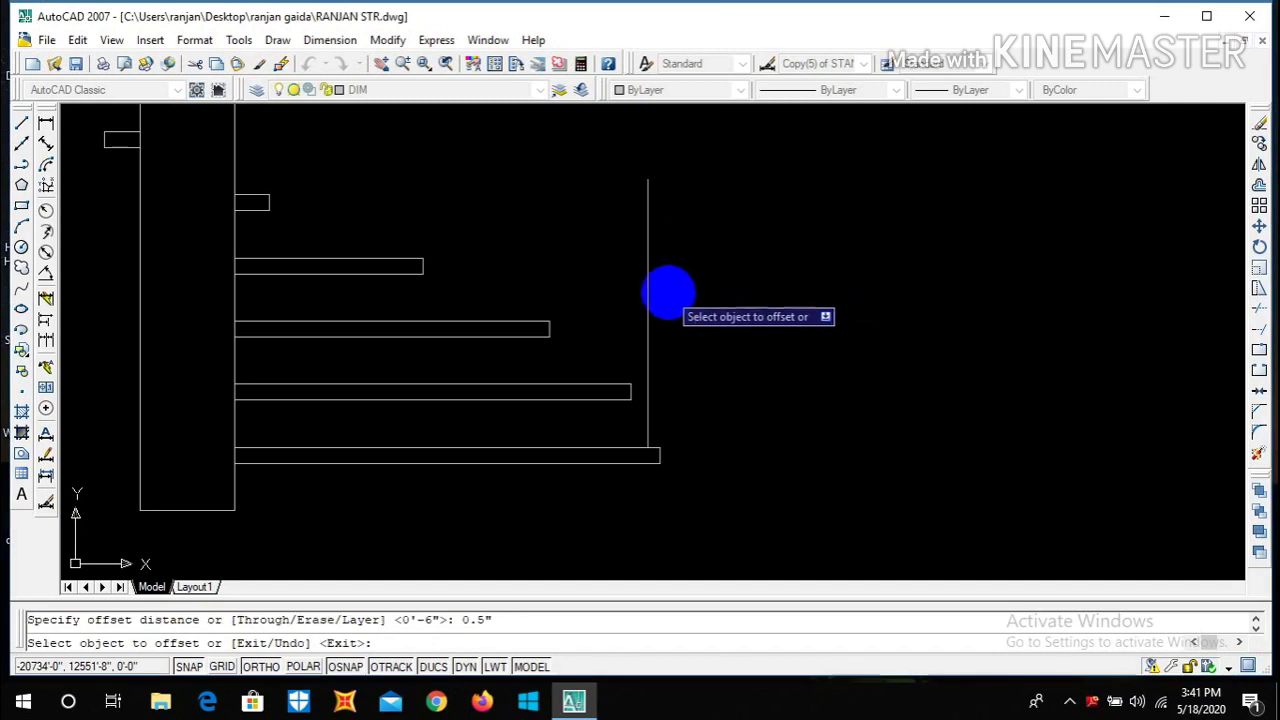
pyautogui.click(649, 289)
pyautogui.click(634, 289)
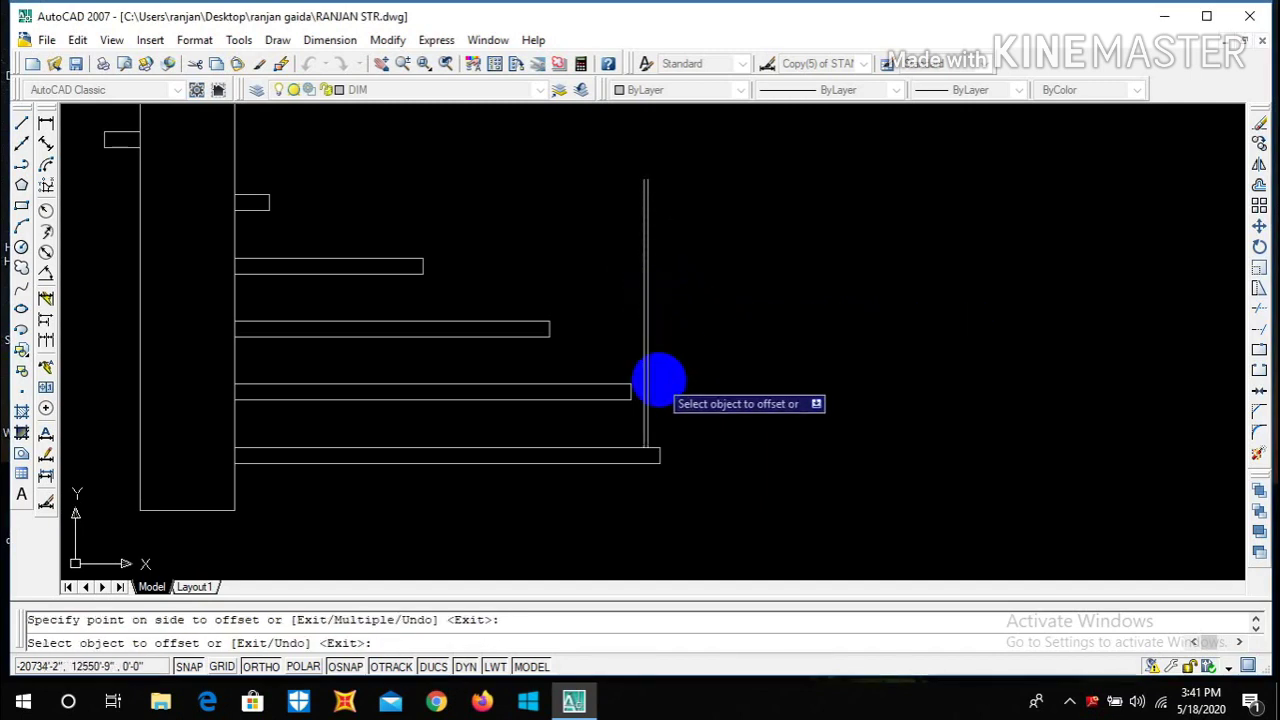
pyautogui.scroll(2, 660, 374)
pyautogui.press('Escape')
# - Erase the offset line on the pole side of the original vertical line
pyautogui.scroll(-4, 700, 374)
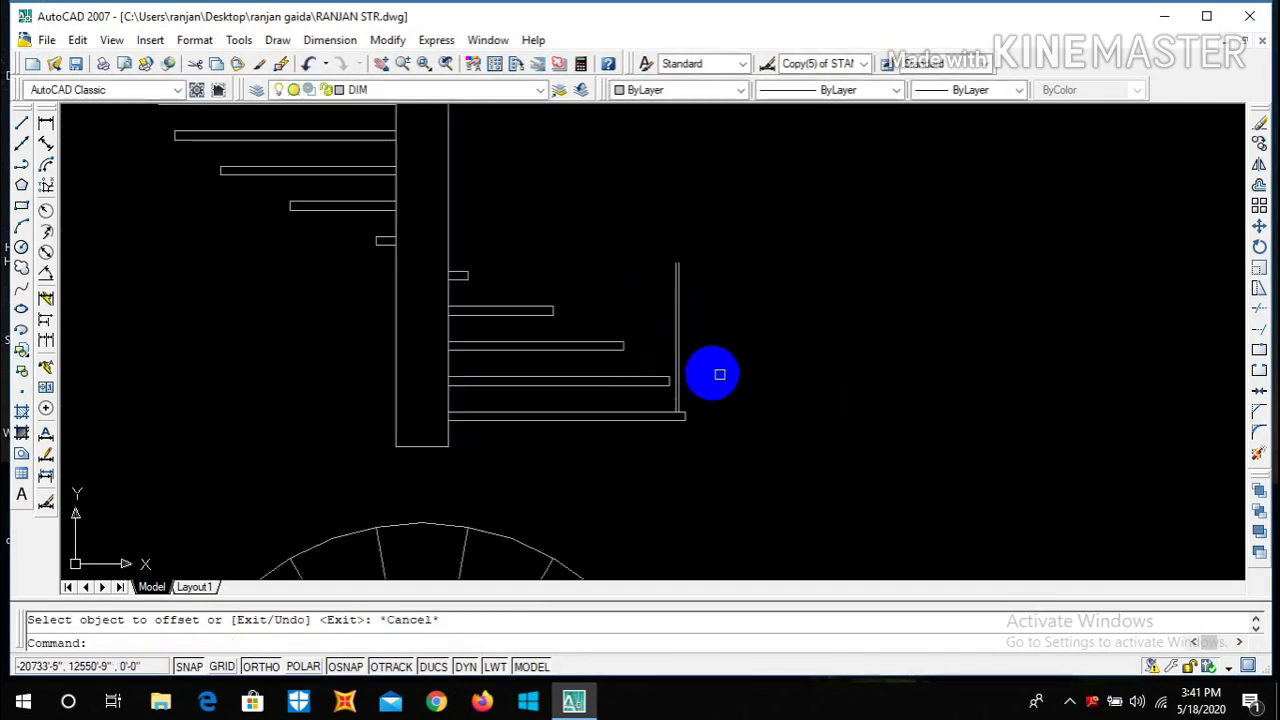
pyautogui.scroll(2, 689, 342)
pyautogui.scroll(2, 650, 329)
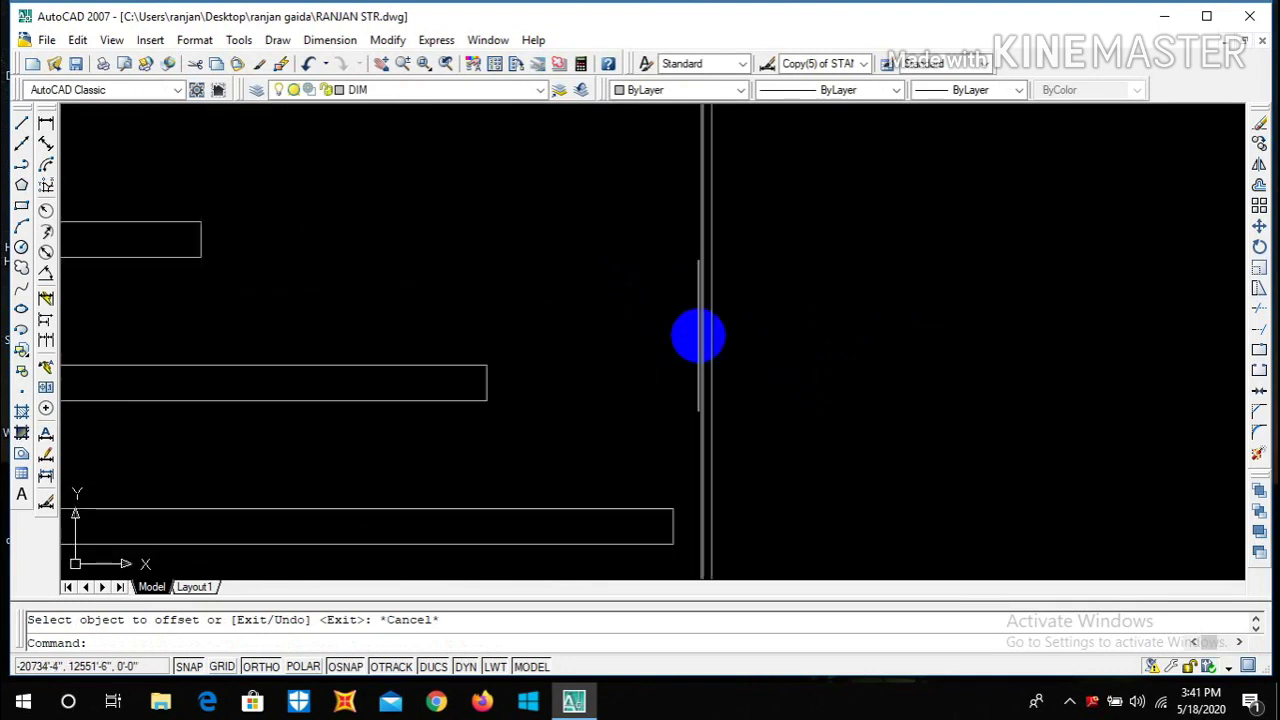
pyautogui.click(702, 332)
pyautogui.scroll(-1, 732, 377)
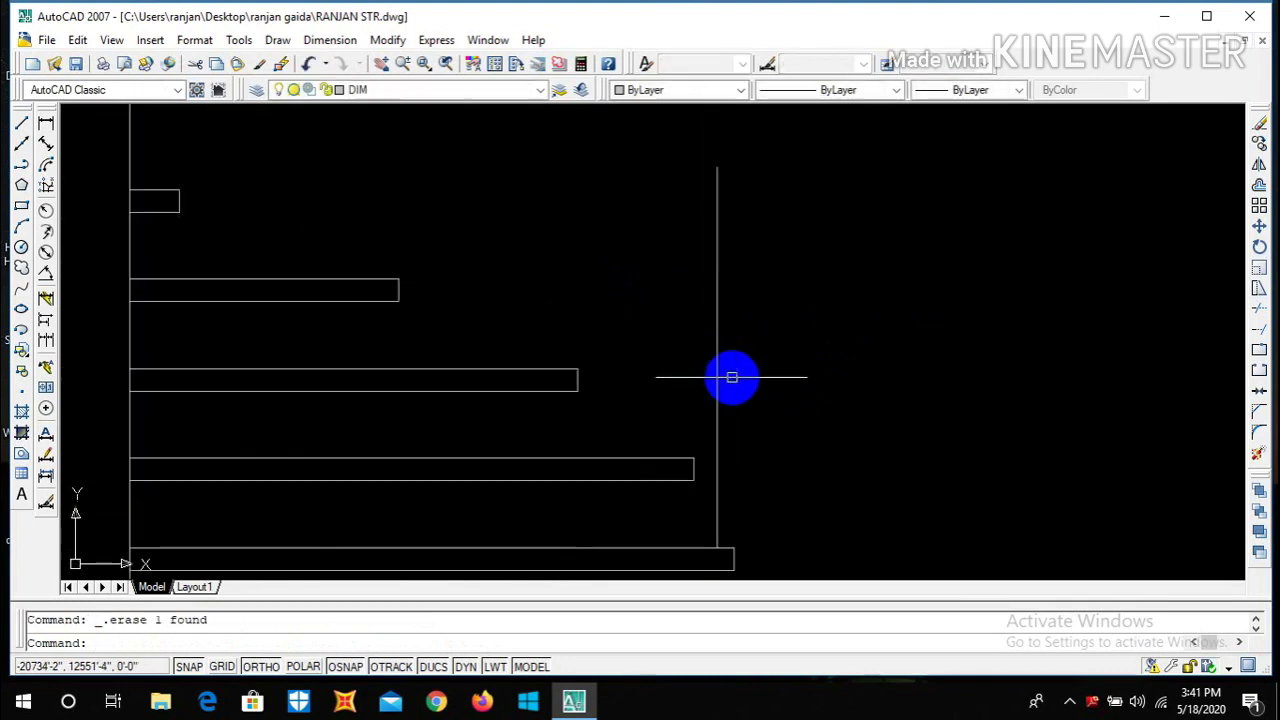
# - Offset the remaining vertical line 1" toward the pole to form the baluster's second edge
pyautogui.write('o')
pyautogui.press('Return')
pyautogui.write('1')
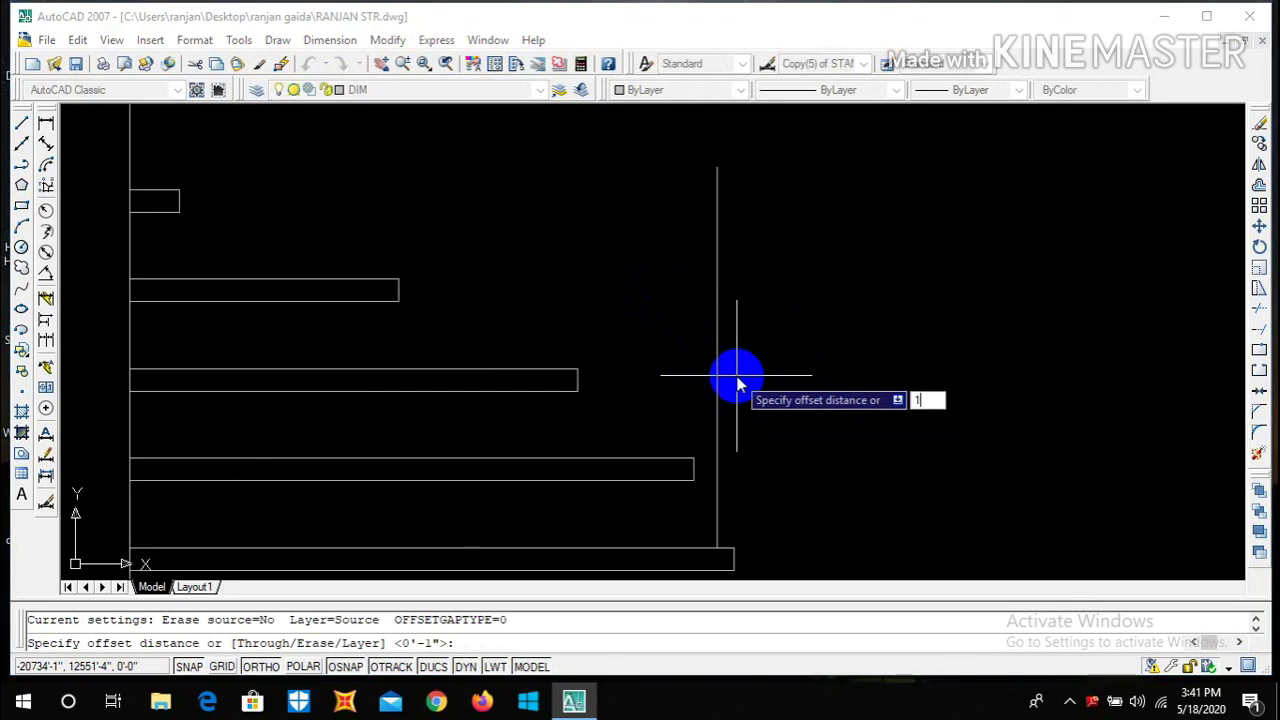
pyautogui.press('Return')
pyautogui.click(716, 360)
pyautogui.click(763, 371)
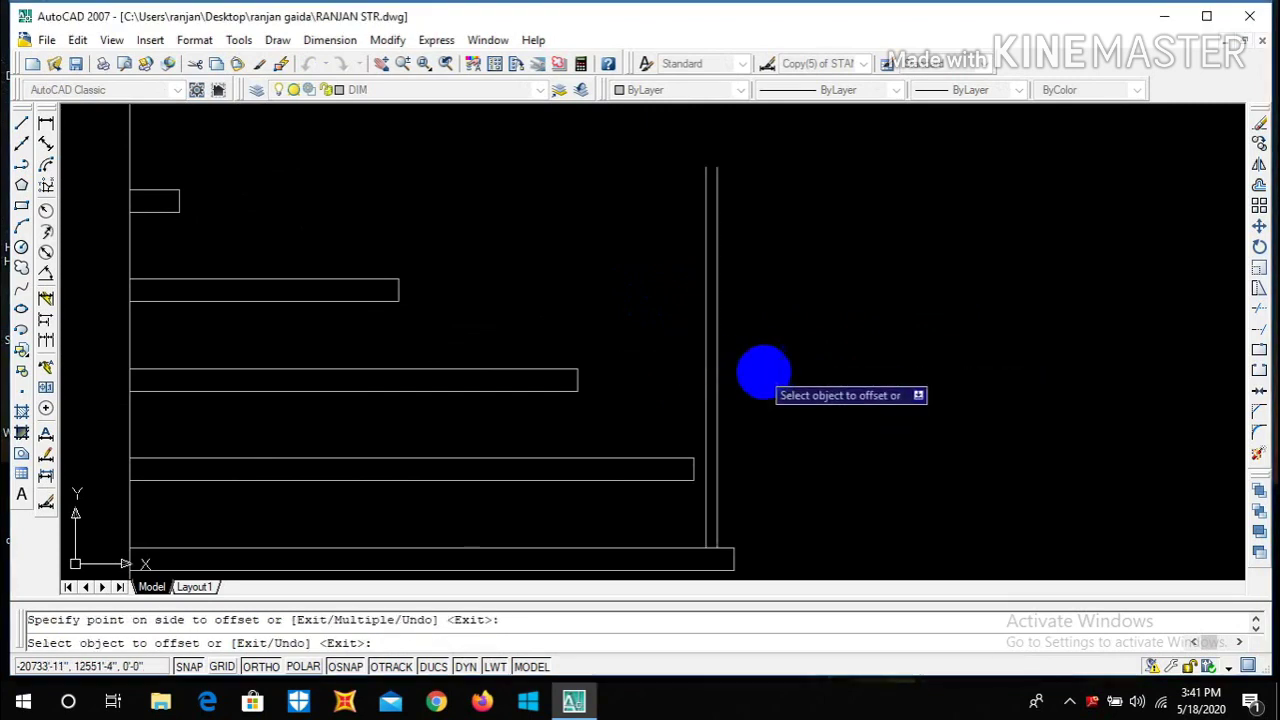
pyautogui.scroll(-2, 767, 372)
pyautogui.press('Escape')
# - Copy the 1" wide baluster from the lowest tread's outer top corner to the matching corners of the four treads above it
pyautogui.click(760, 351)
pyautogui.click(697, 295)
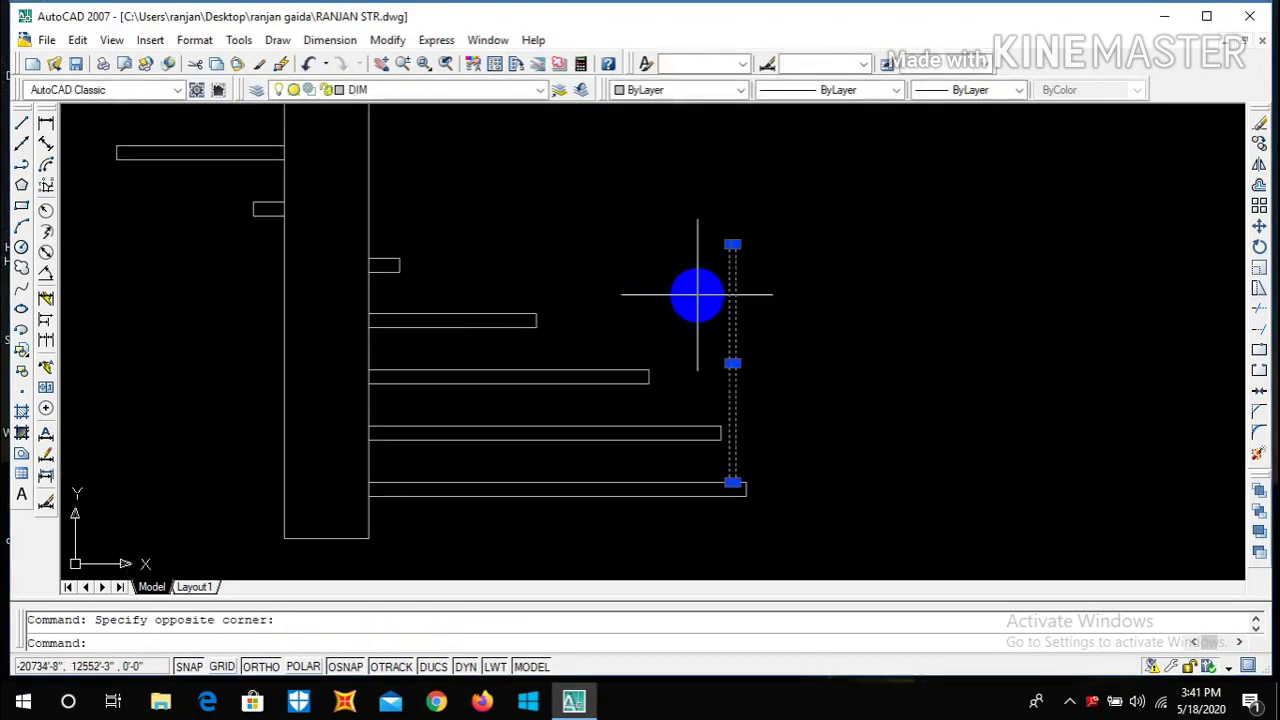
pyautogui.write('co')
pyautogui.press('Return')
pyautogui.scroll(3, 730, 420)
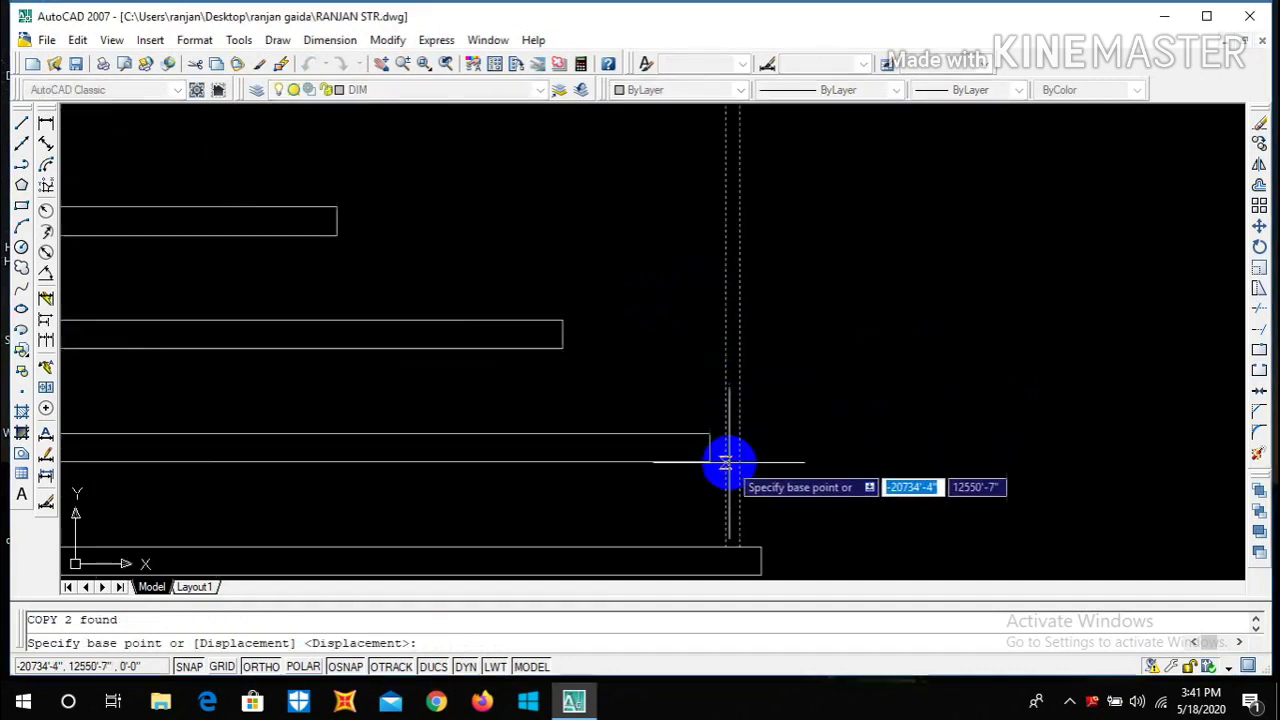
pyautogui.click(758, 547)
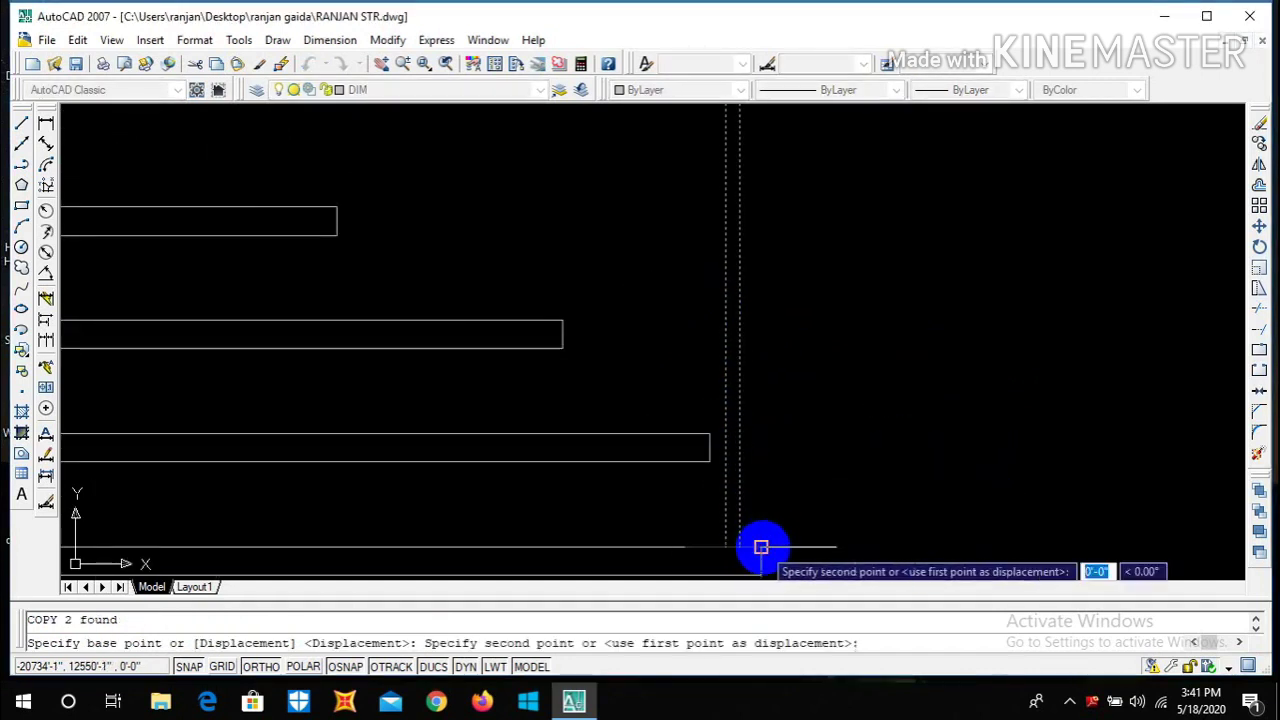
pyautogui.click(709, 433)
pyautogui.click(563, 320)
pyautogui.scroll(-4, 623, 378)
pyautogui.click(514, 316)
pyautogui.click(404, 271)
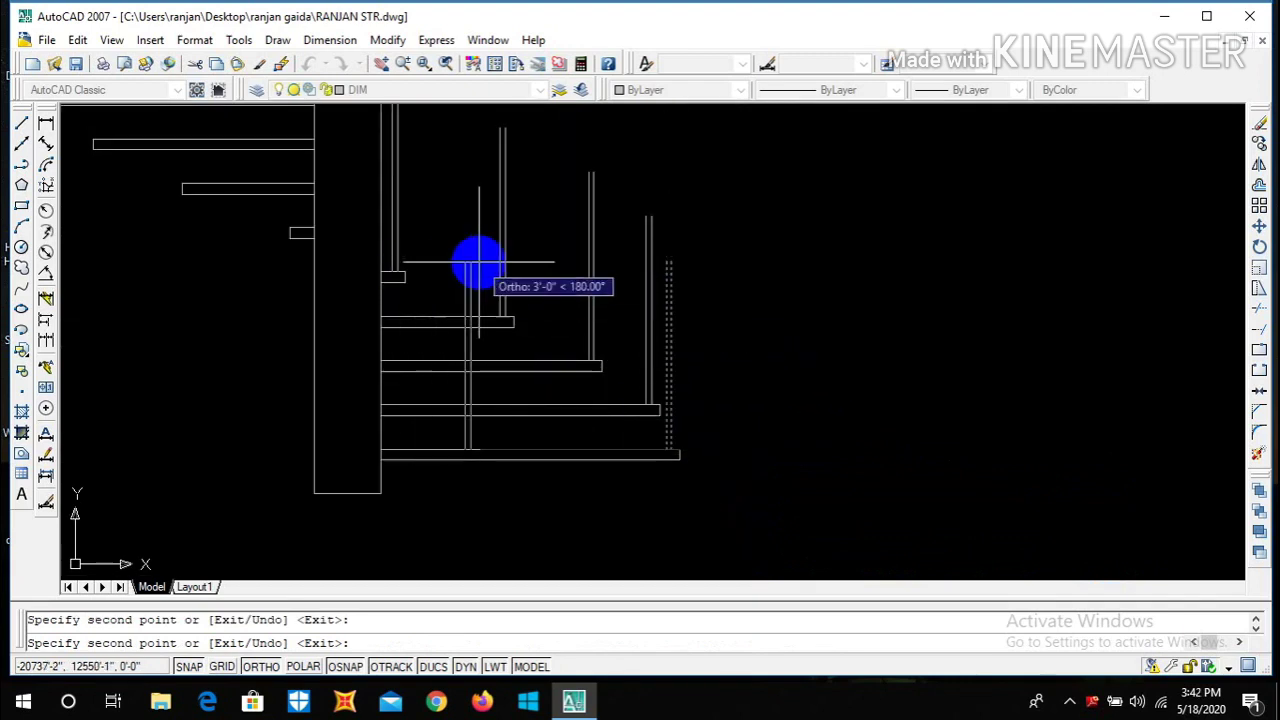
pyautogui.press('Escape')
# - Copy the baluster on the short fifth tread horizontally across the pole to the free space beyond its left side
pyautogui.scroll(-1, 457, 266)
pyautogui.scroll(2, 437, 246)
pyautogui.click(430, 242)
pyautogui.click(395, 209)
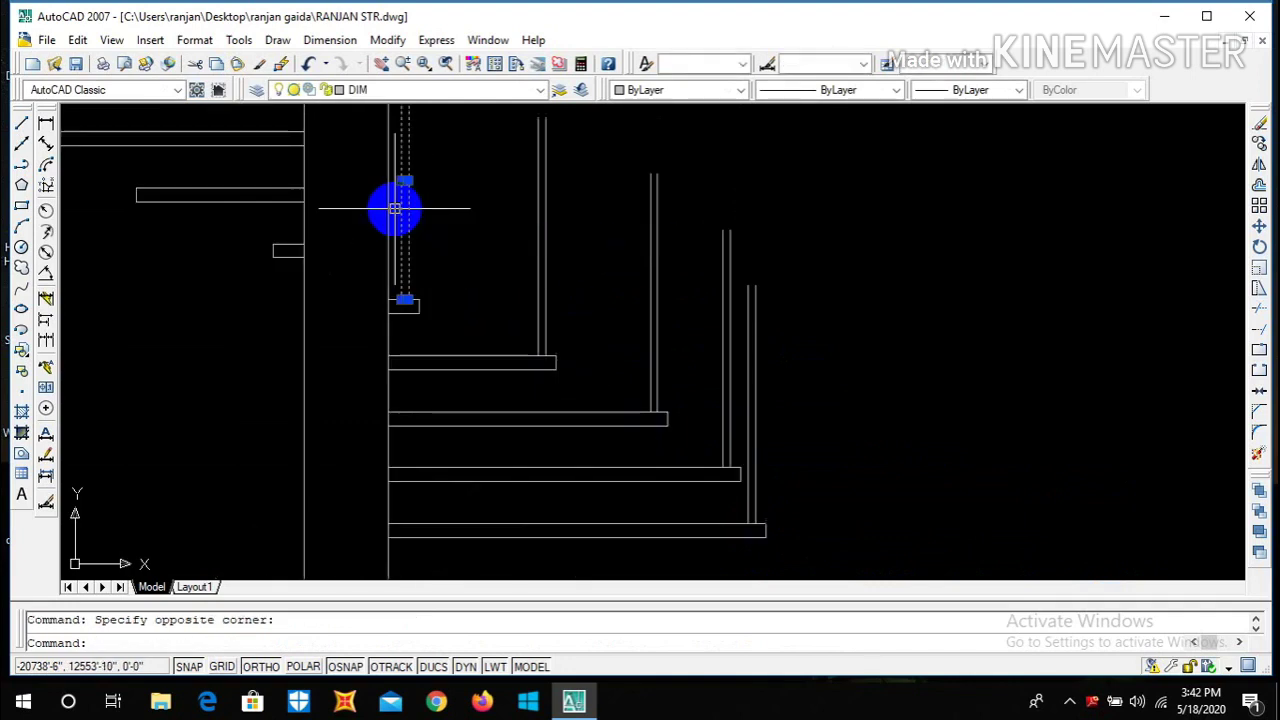
pyautogui.write('co')
pyautogui.press('Return')
pyautogui.scroll(3, 437, 294)
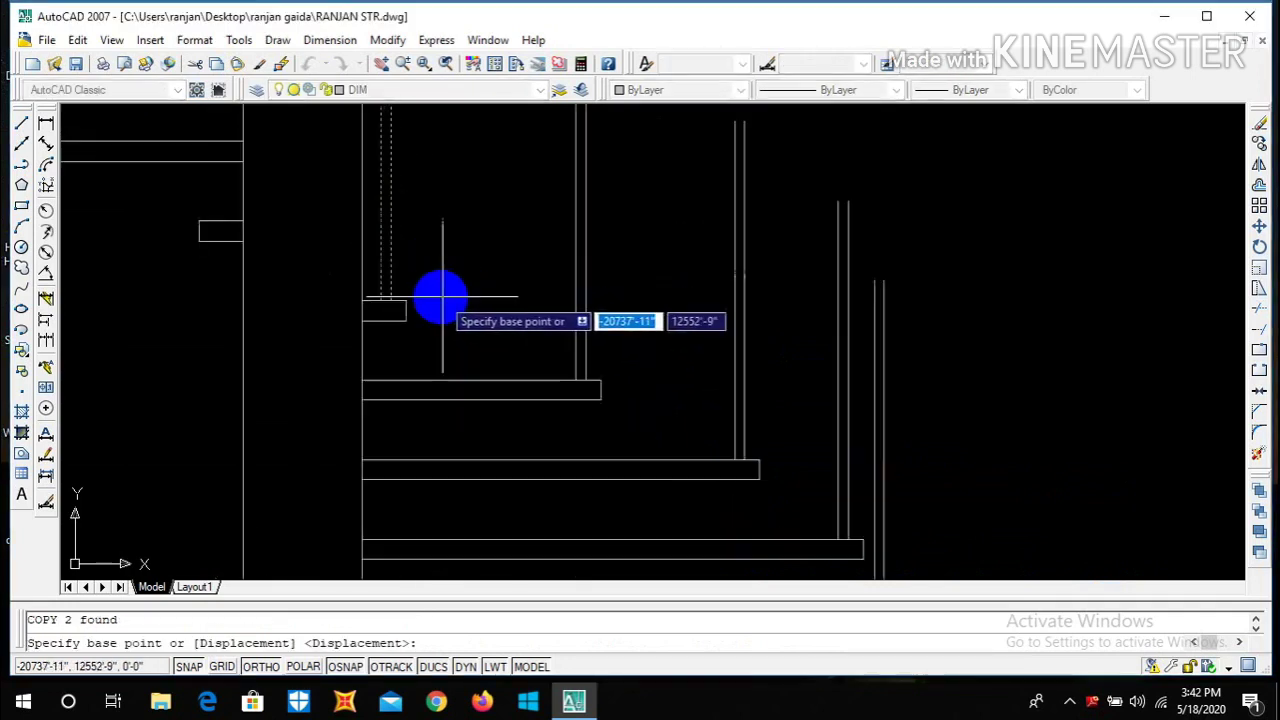
pyautogui.click(355, 298)
pyautogui.scroll(-2, 355, 285)
pyautogui.scroll(3, 355, 285)
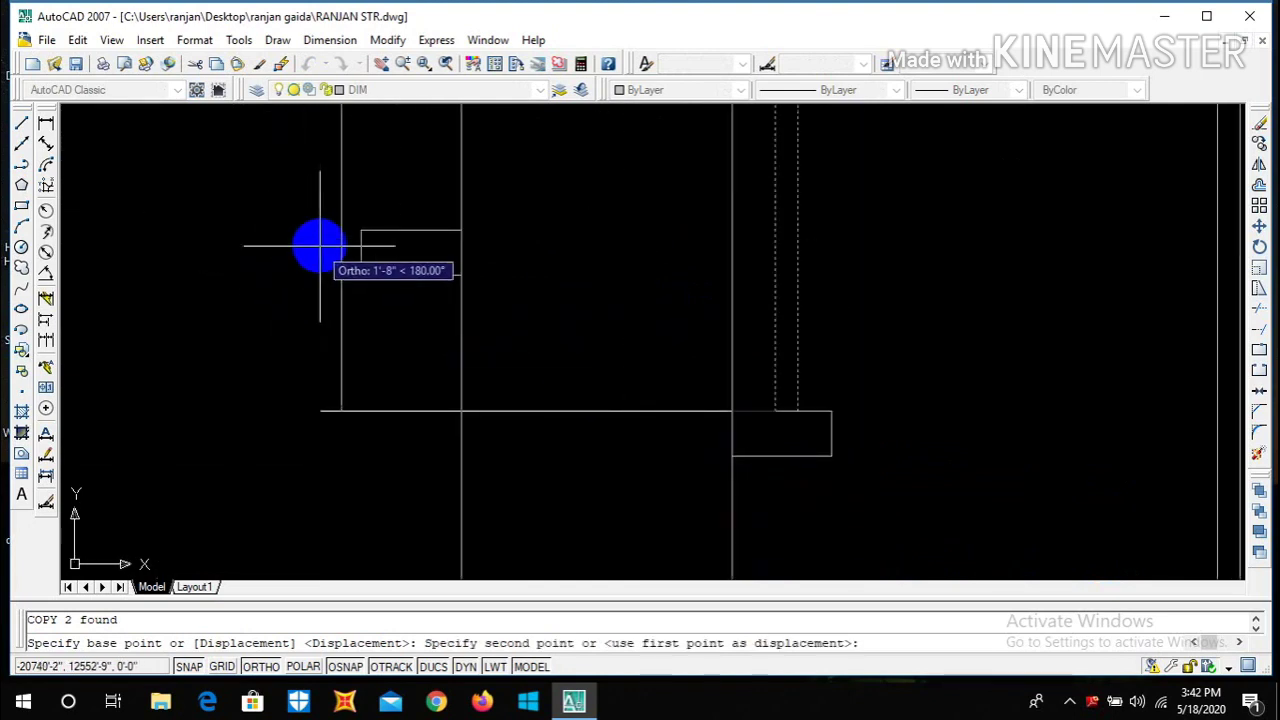
pyautogui.click(267, 278)
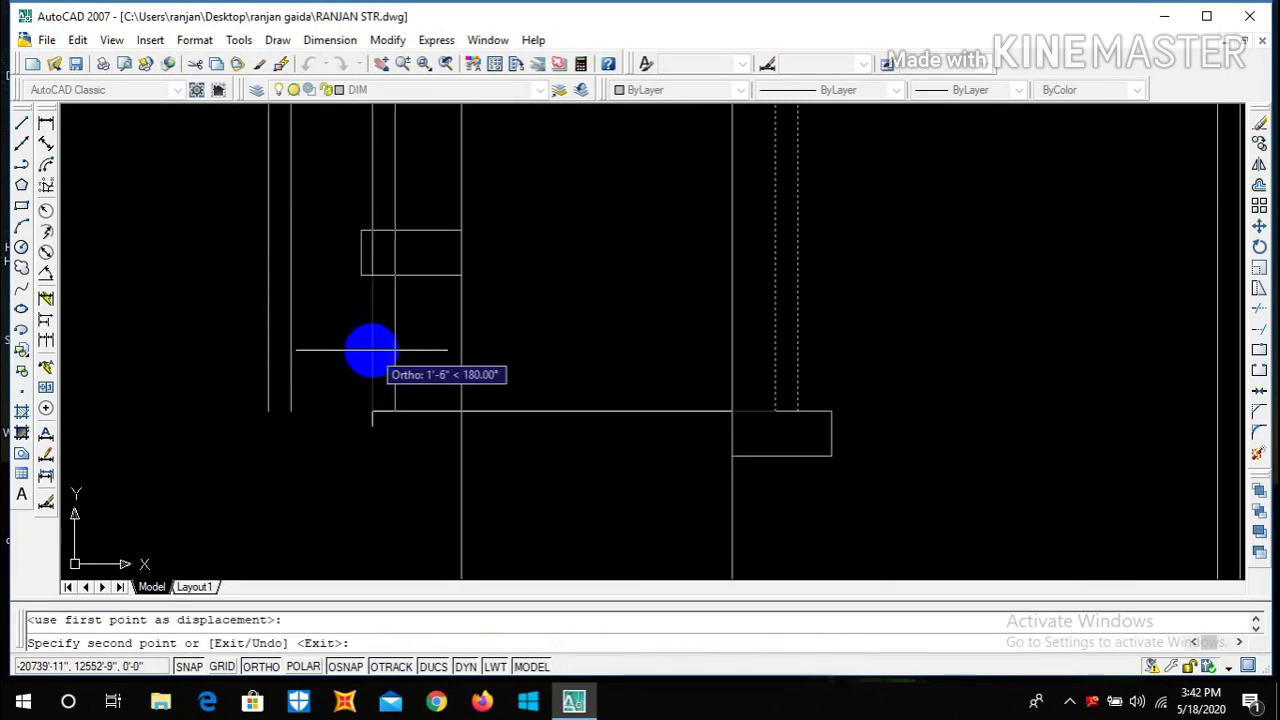
pyautogui.press('Escape')
# - Offset the outer end edge of the lowest left-side tread 1.5" toward the pole as a positioning guide
pyautogui.write('o')
pyautogui.press('Return')
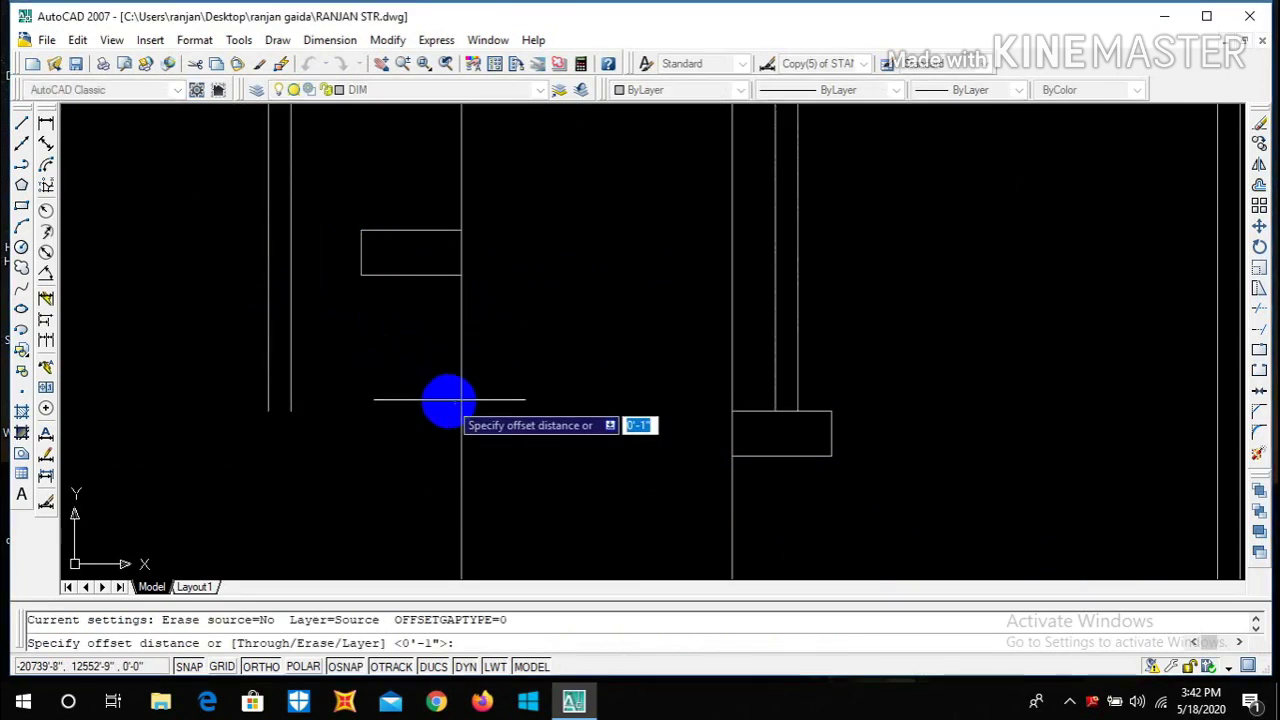
pyautogui.write('0')
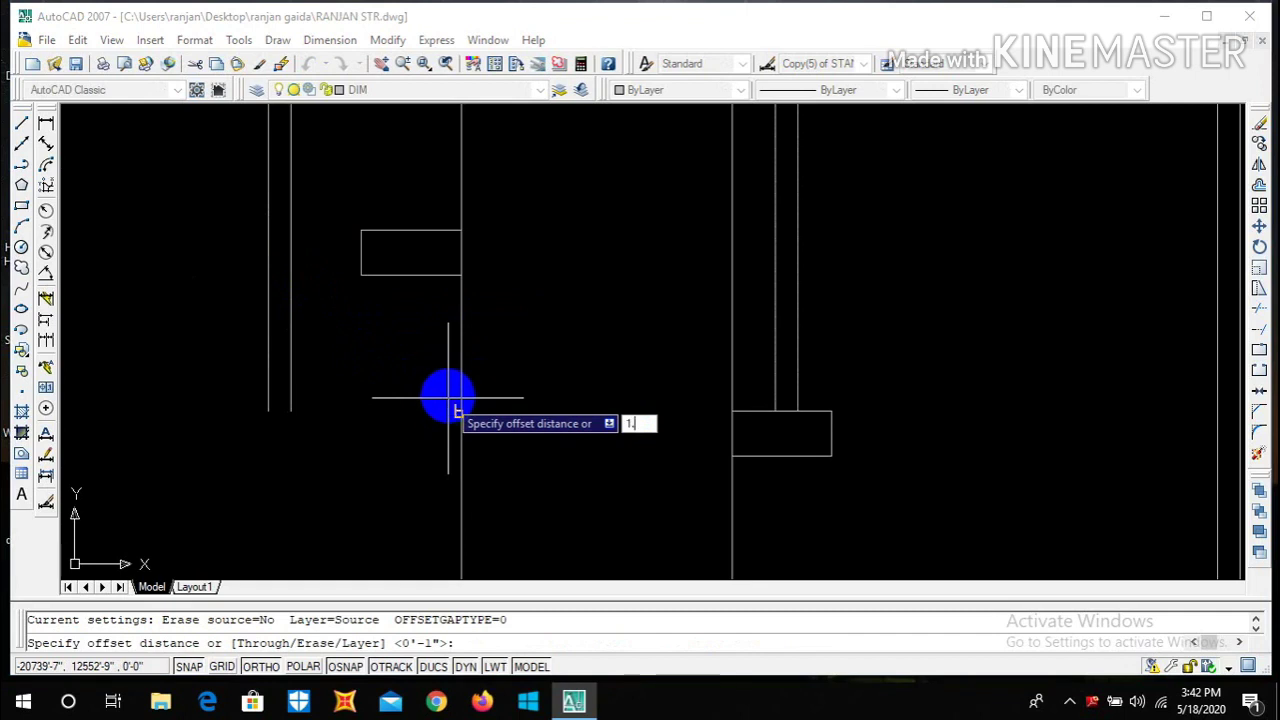
pyautogui.write('.5')
pyautogui.press('Return')
pyautogui.click(361, 248)
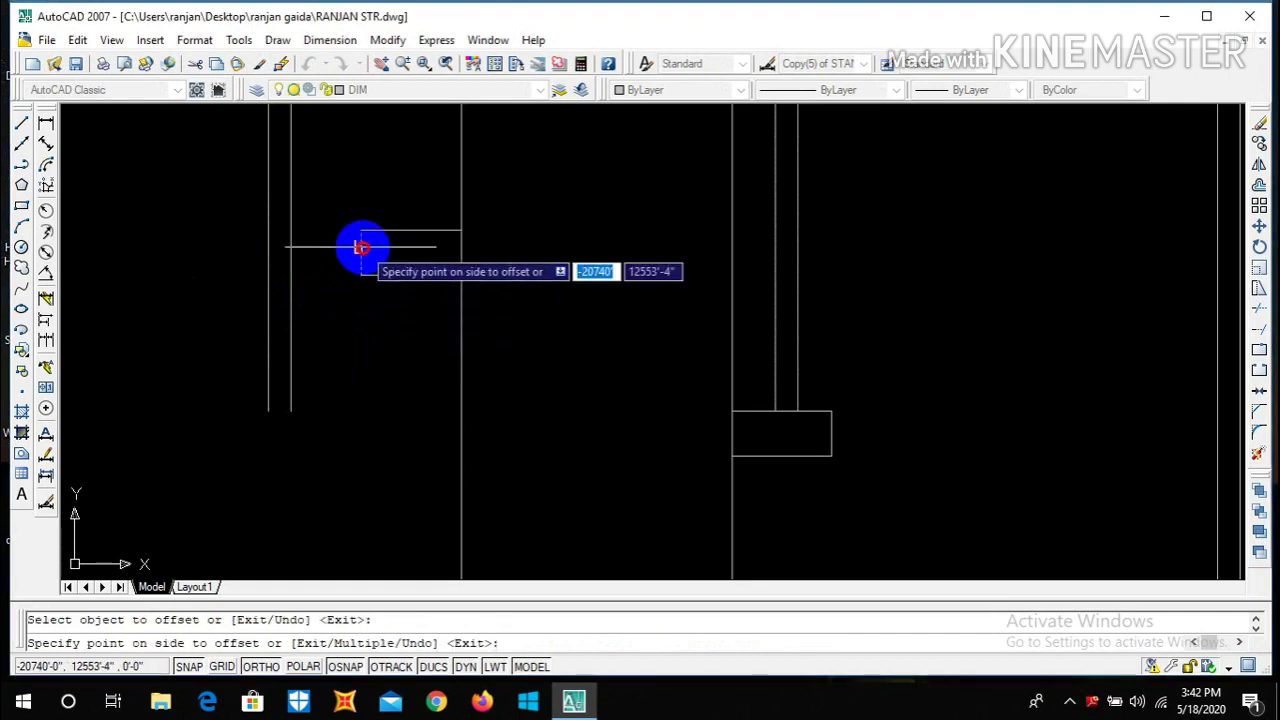
pyautogui.click(424, 278)
pyautogui.press('Escape')
# - Move the copied baluster by its lower left endpoint onto the guide's top end on the left-side tread, and erase the guide line
pyautogui.click(457, 362)
pyautogui.click(233, 279)
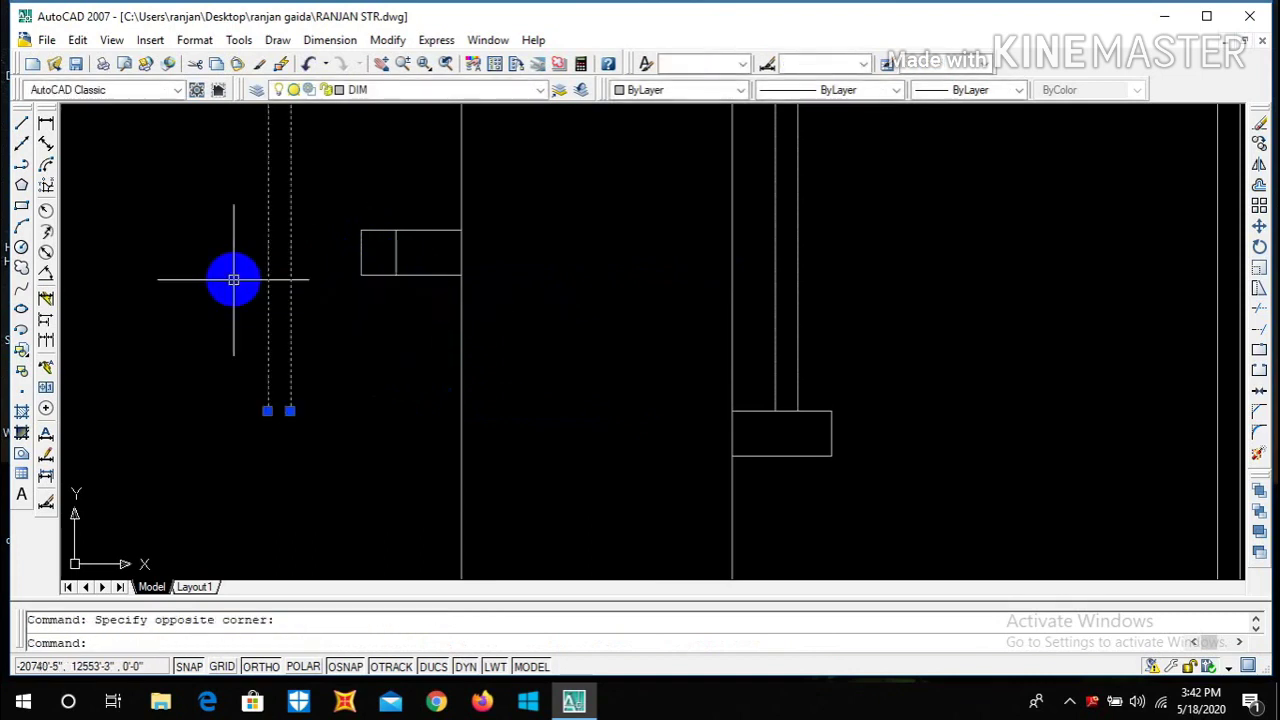
pyautogui.write('m')
pyautogui.press('Return')
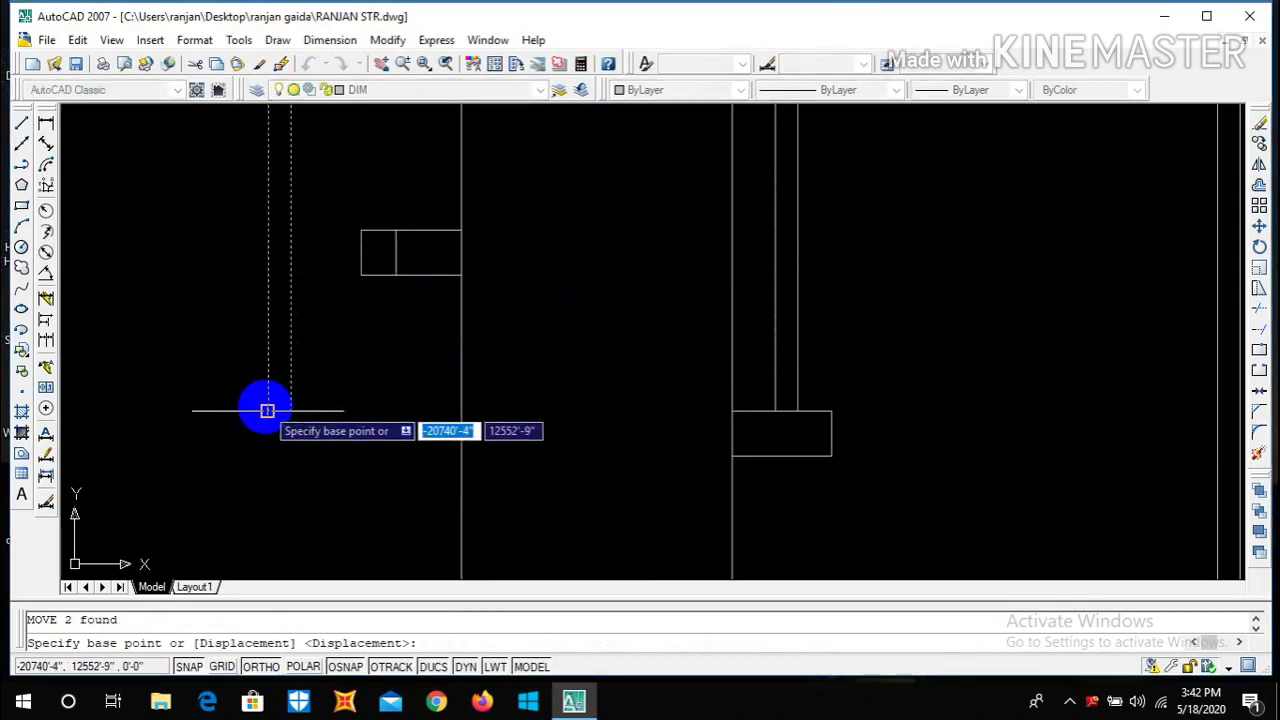
pyautogui.click(267, 410)
pyautogui.click(396, 230)
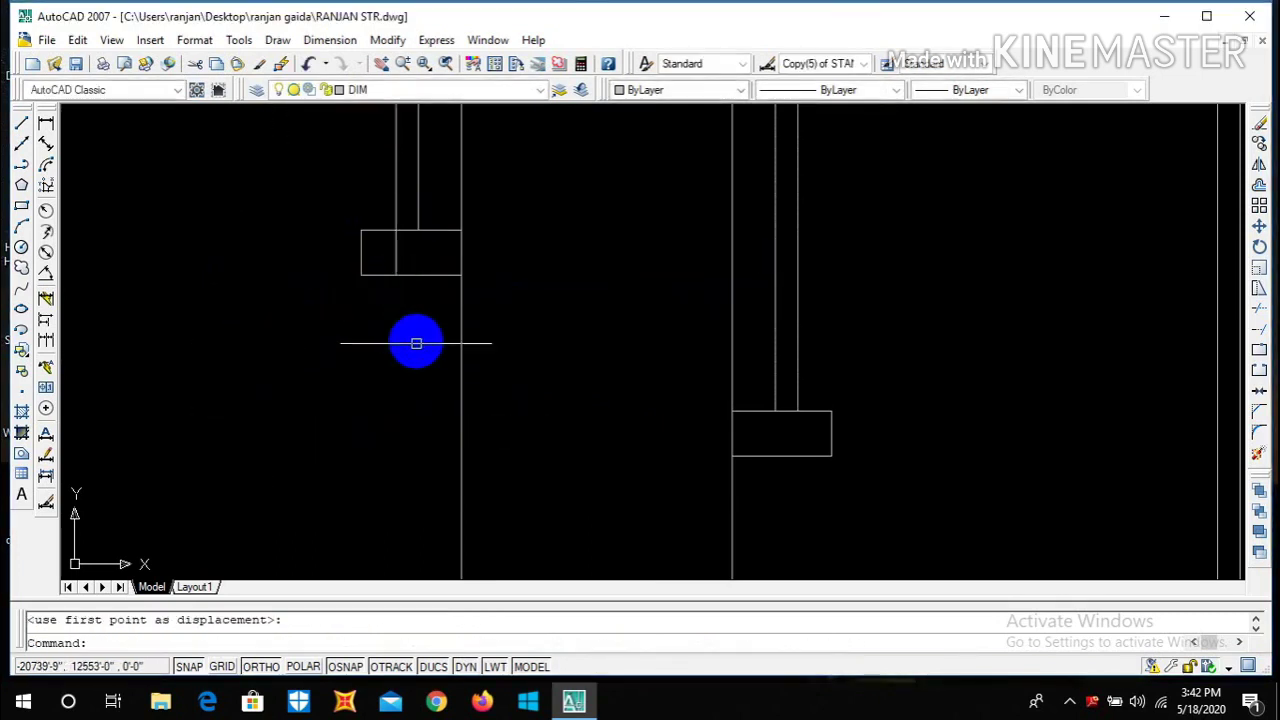
pyautogui.press('Escape')
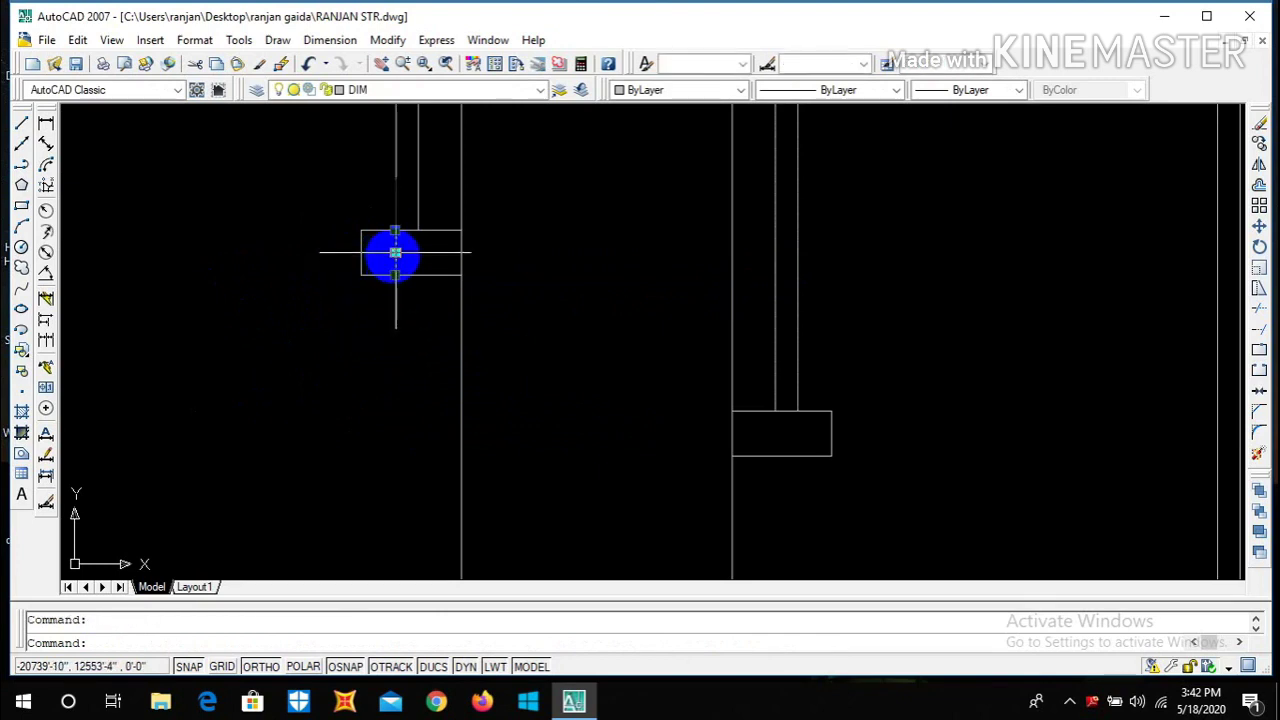
pyautogui.press('Delete')
# - Copy the left-side baluster from its tread's outer top corner to the matching corners of the treads above, up to the longest one
pyautogui.scroll(-3, 417, 251)
pyautogui.scroll(2, 423, 271)
pyautogui.click(343, 252)
pyautogui.click(343, 253)
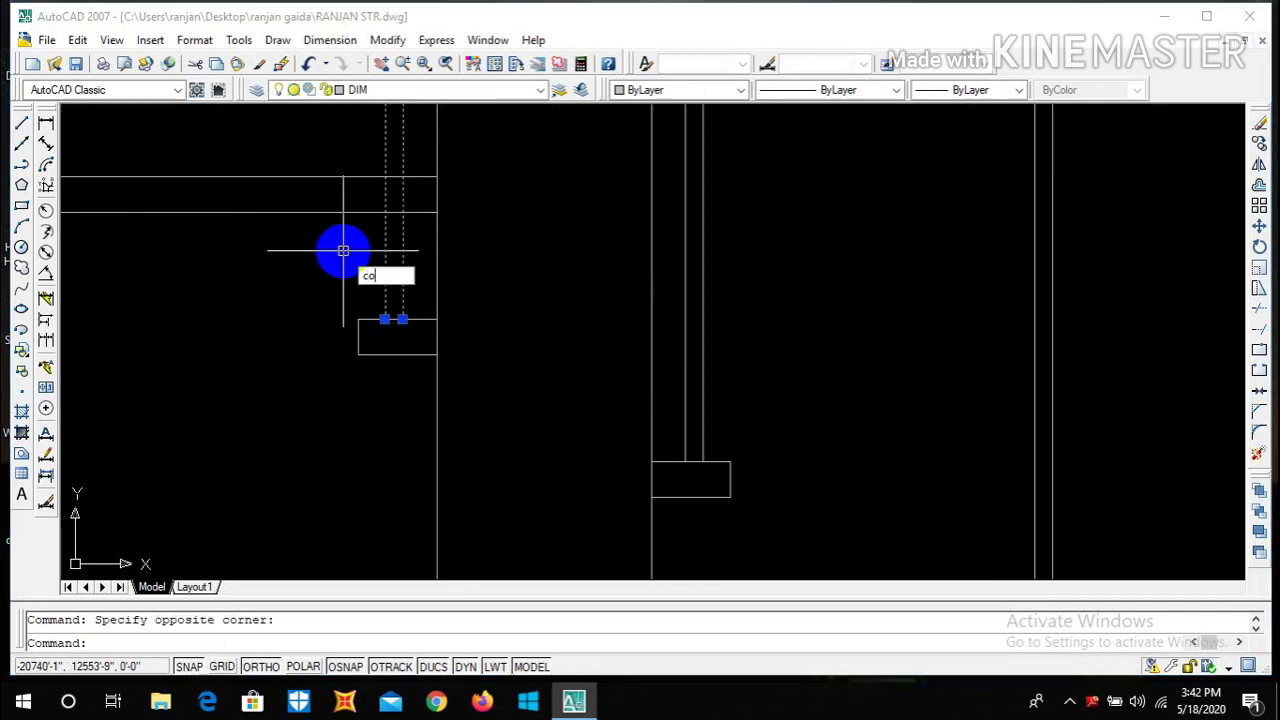
pyautogui.write('co')
pyautogui.press('Return')
pyautogui.click(362, 317)
pyautogui.scroll(-3, 380, 325)
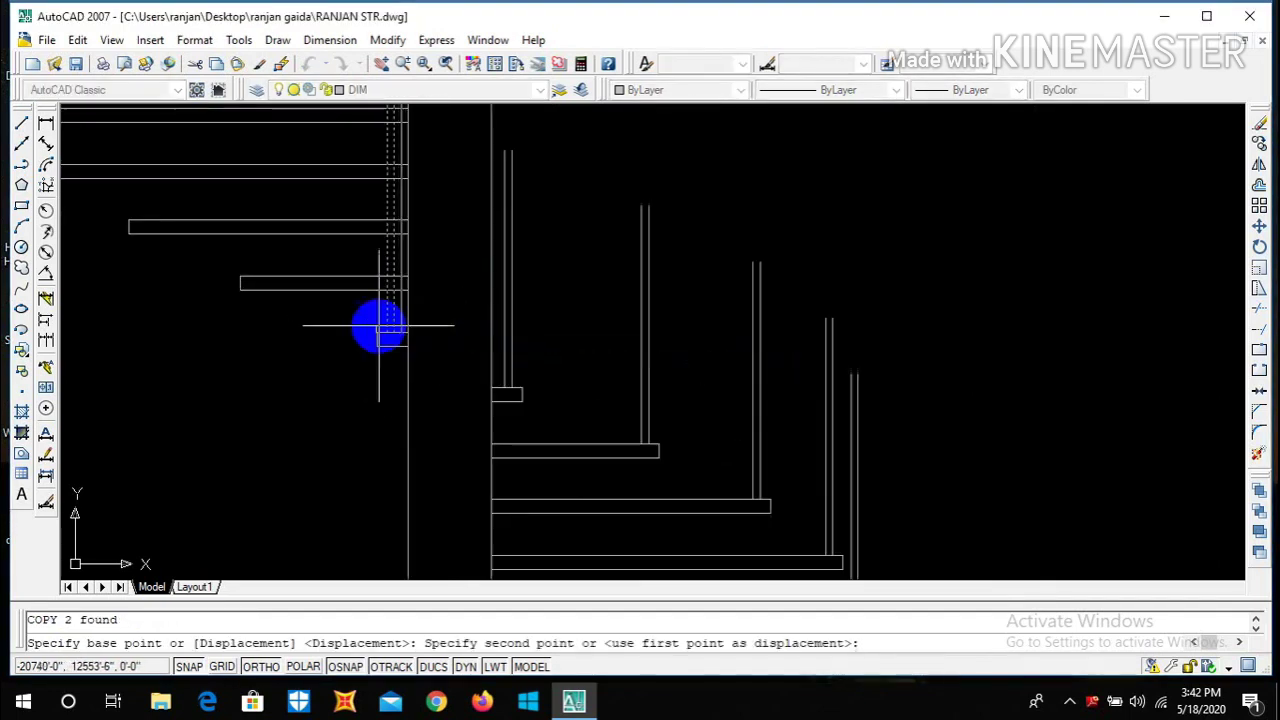
pyautogui.click(240, 274)
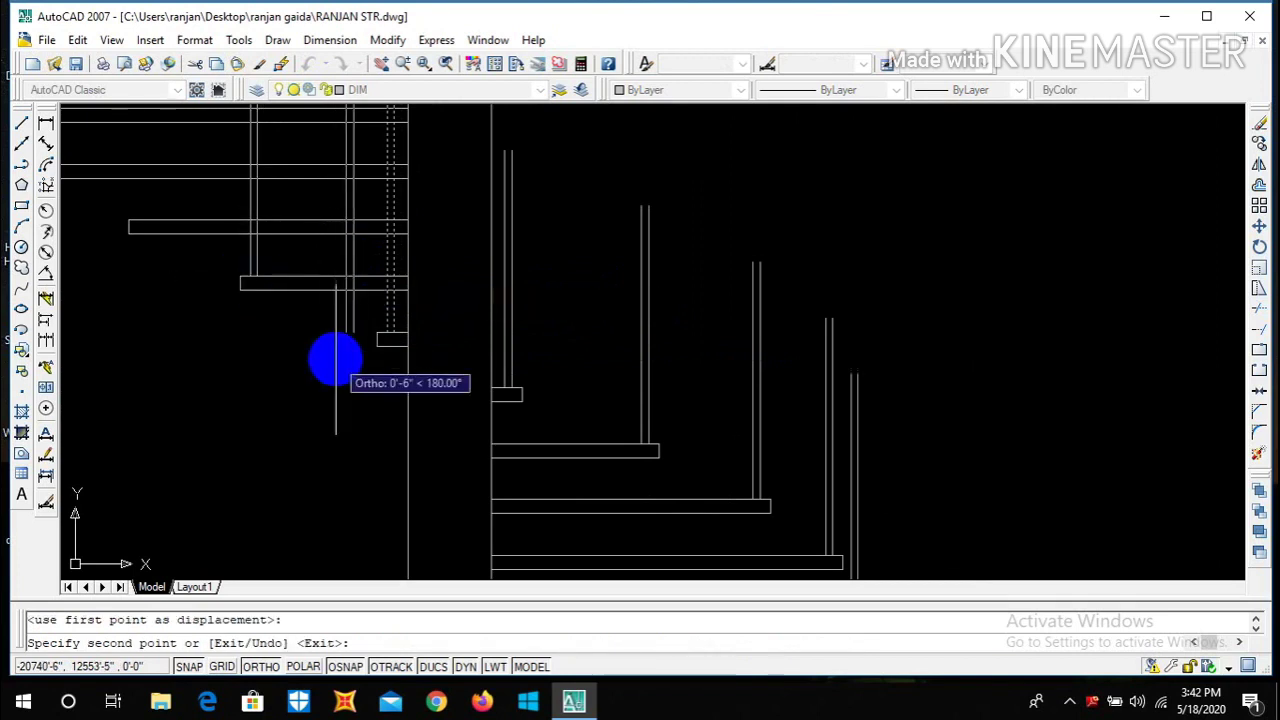
pyautogui.scroll(-3, 335, 357)
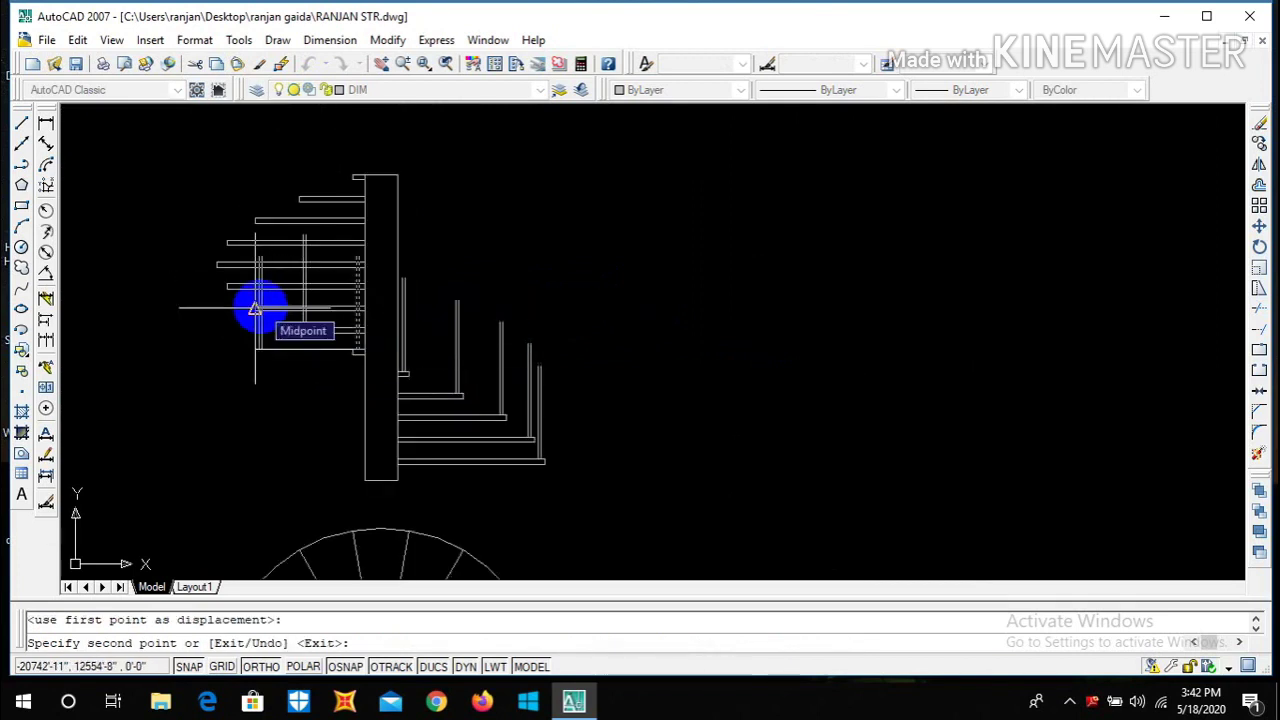
pyautogui.scroll(5, 255, 309)
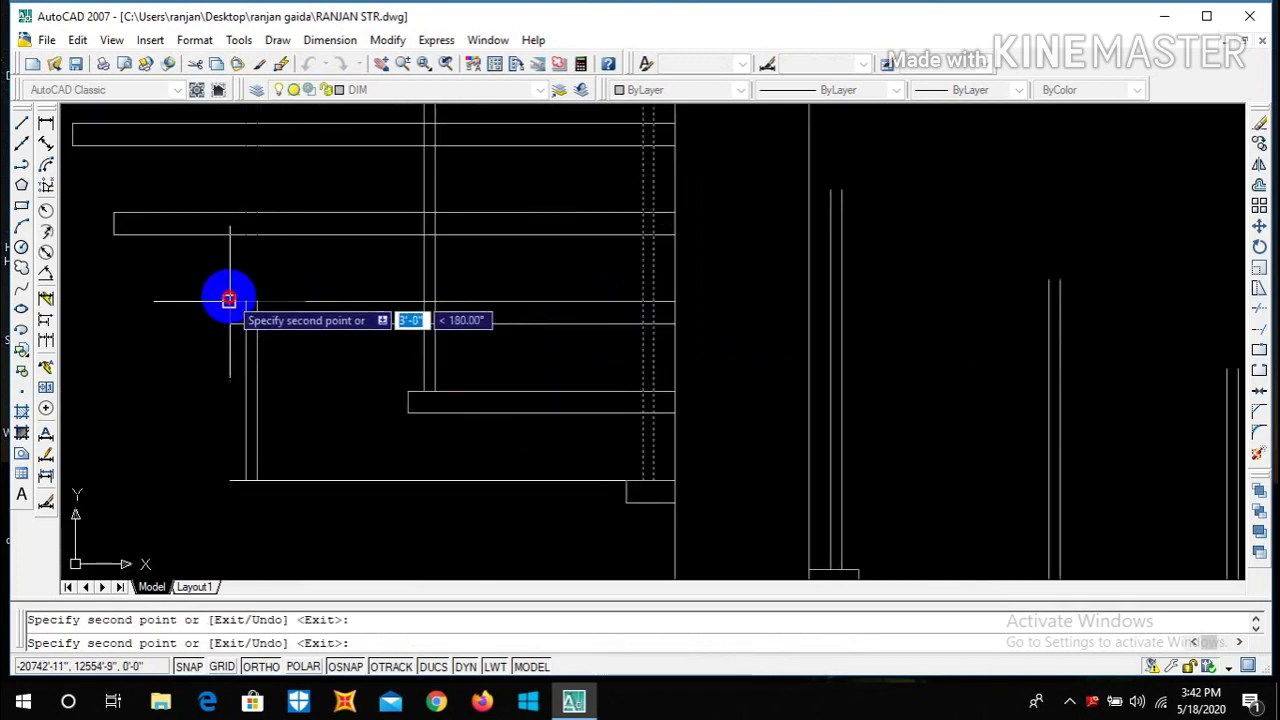
pyautogui.scroll(-4, 229, 299)
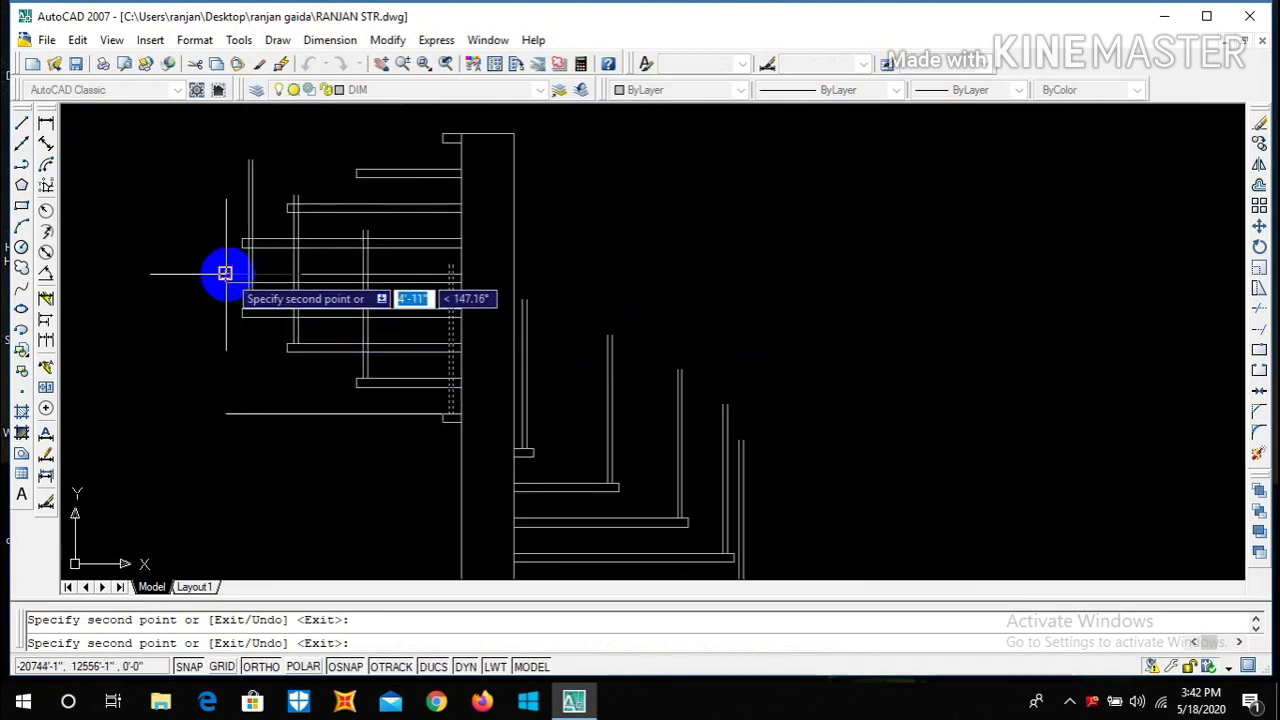
# - Continue copying the baluster to the outer top corners of the remaining upper left-side treads, ending at the topmost tread
pyautogui.scroll(3, 247, 238)
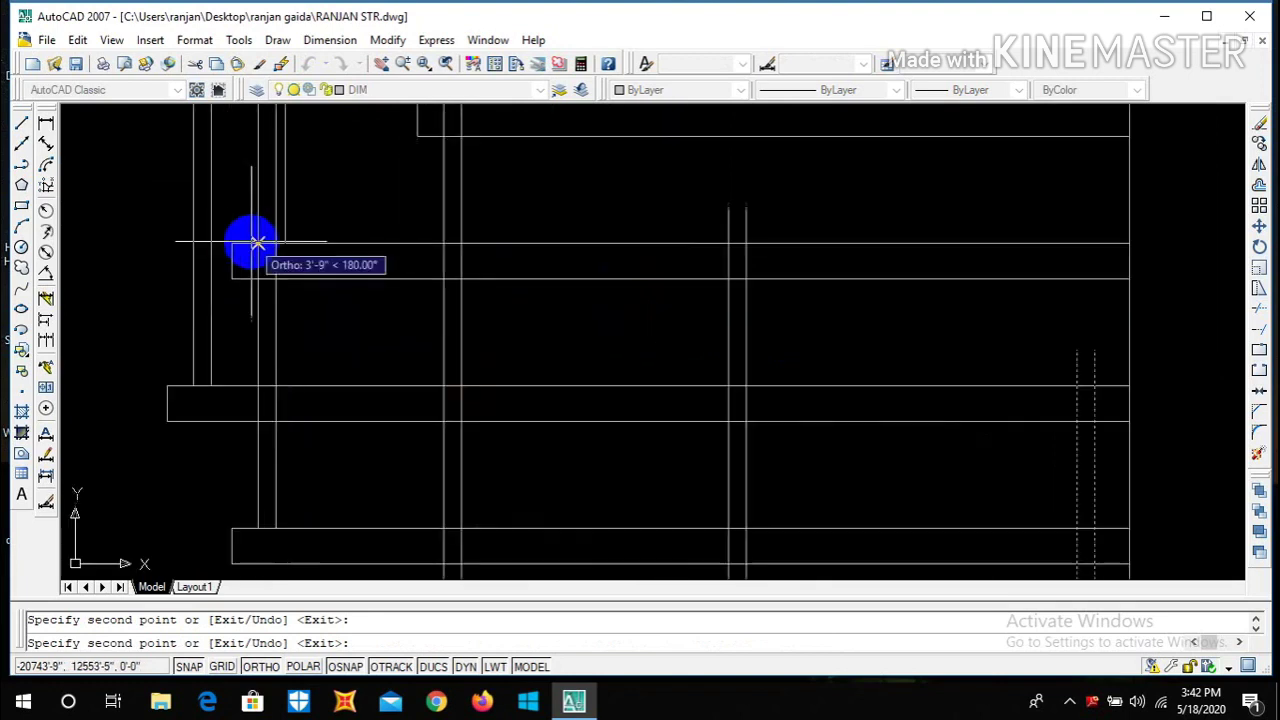
pyautogui.scroll(-3, 284, 352)
pyautogui.scroll(4, 300, 320)
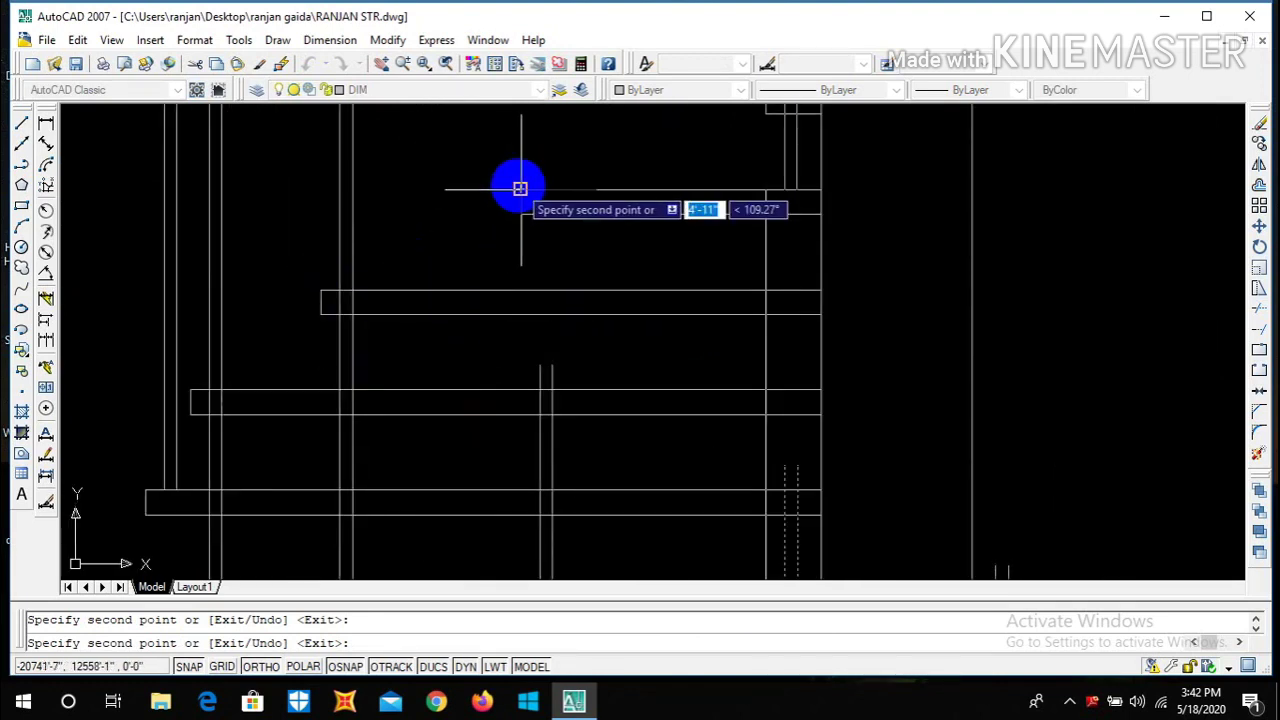
pyautogui.scroll(-3, 591, 257)
pyautogui.scroll(3, 583, 245)
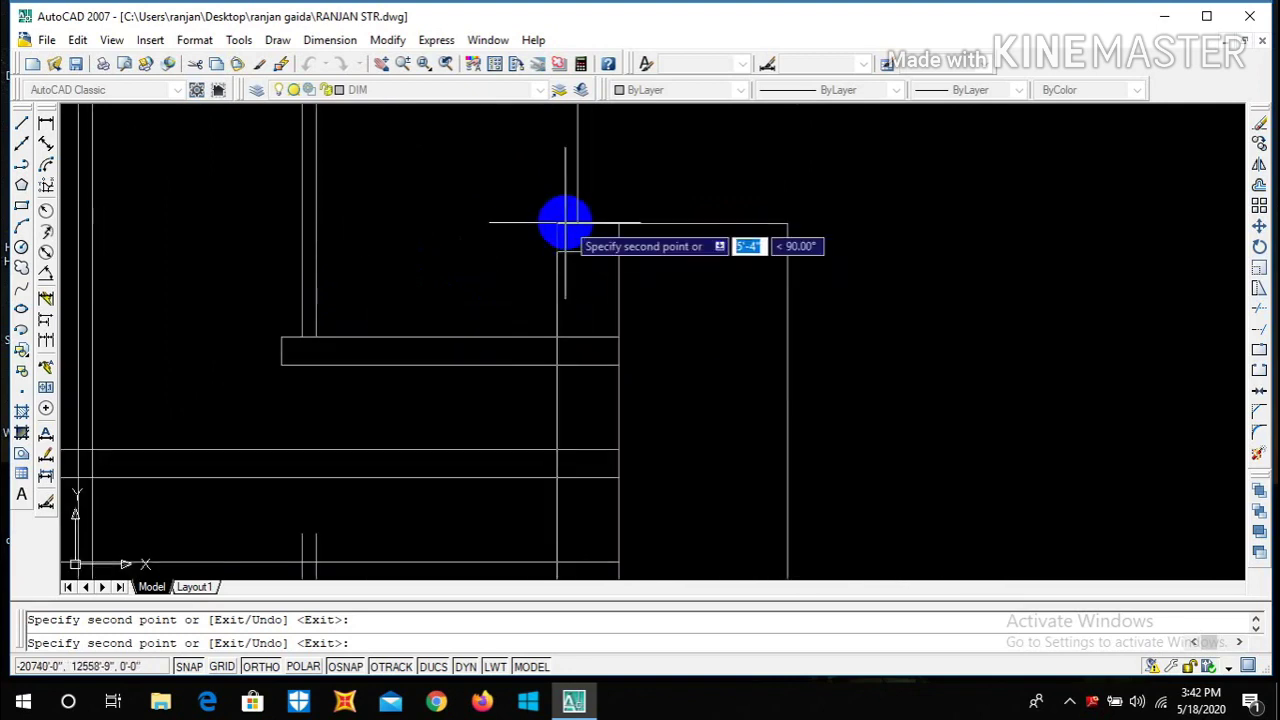
pyautogui.press('Escape')
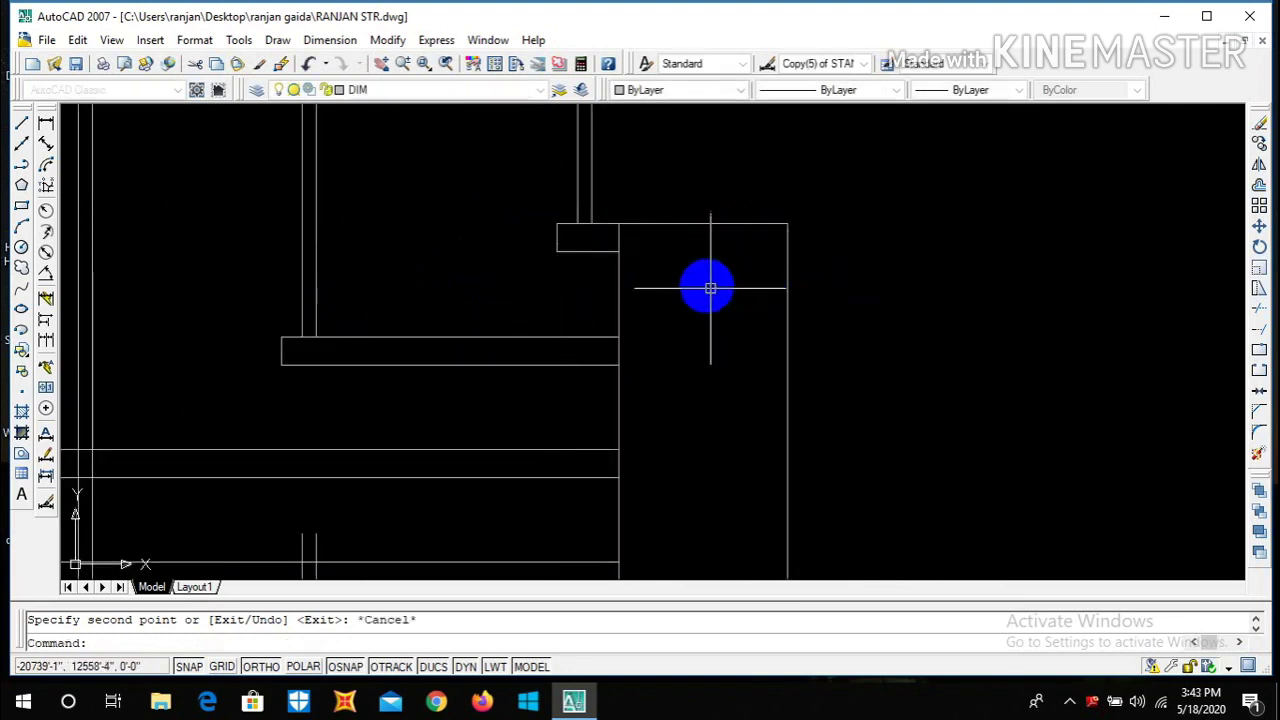
# - Start a handrail spline at the lowest baluster's top and run it through the right-side baluster tops and across the pole
pyautogui.scroll(-6, 700, 280)
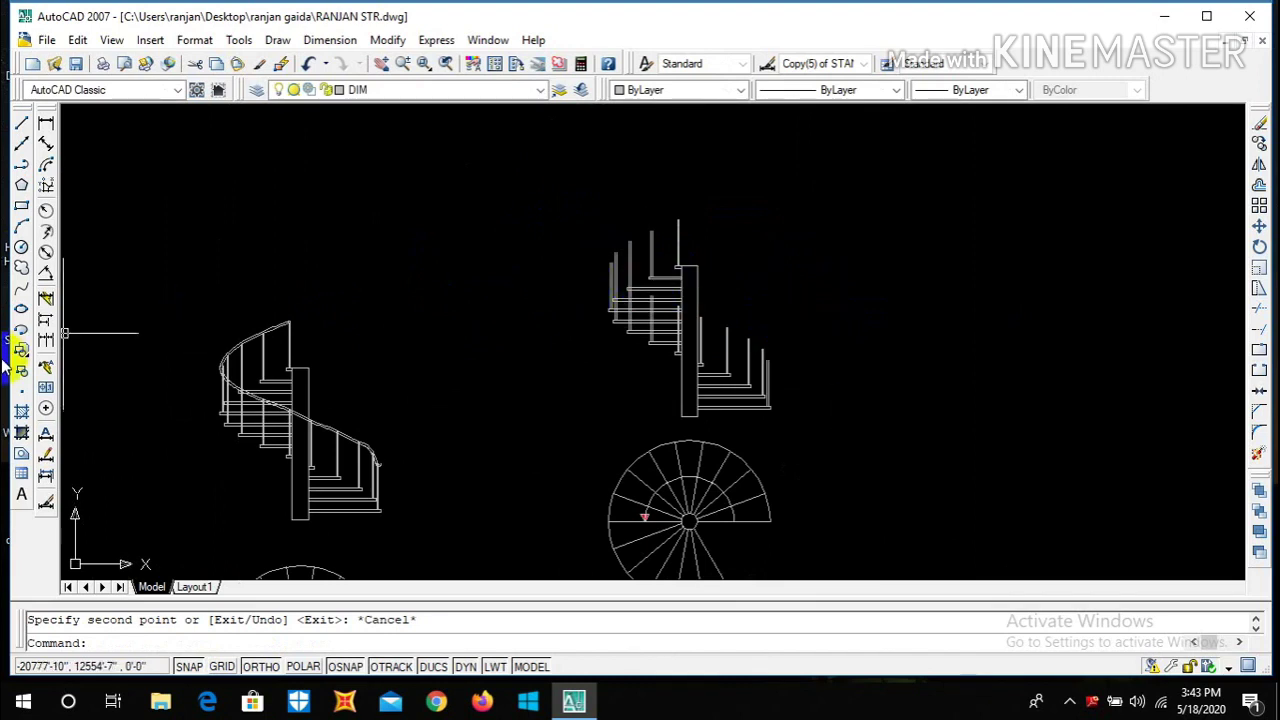
pyautogui.click(21, 290)
pyautogui.scroll(6, 737, 366)
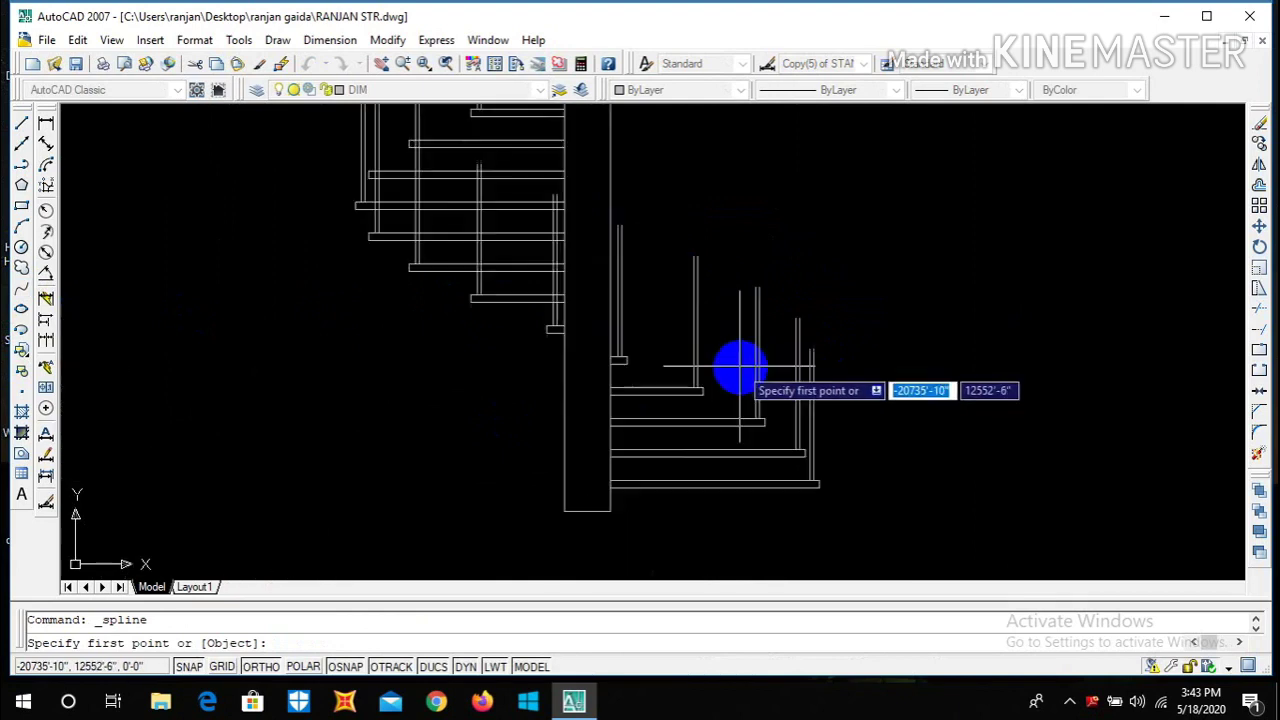
pyautogui.click(811, 344)
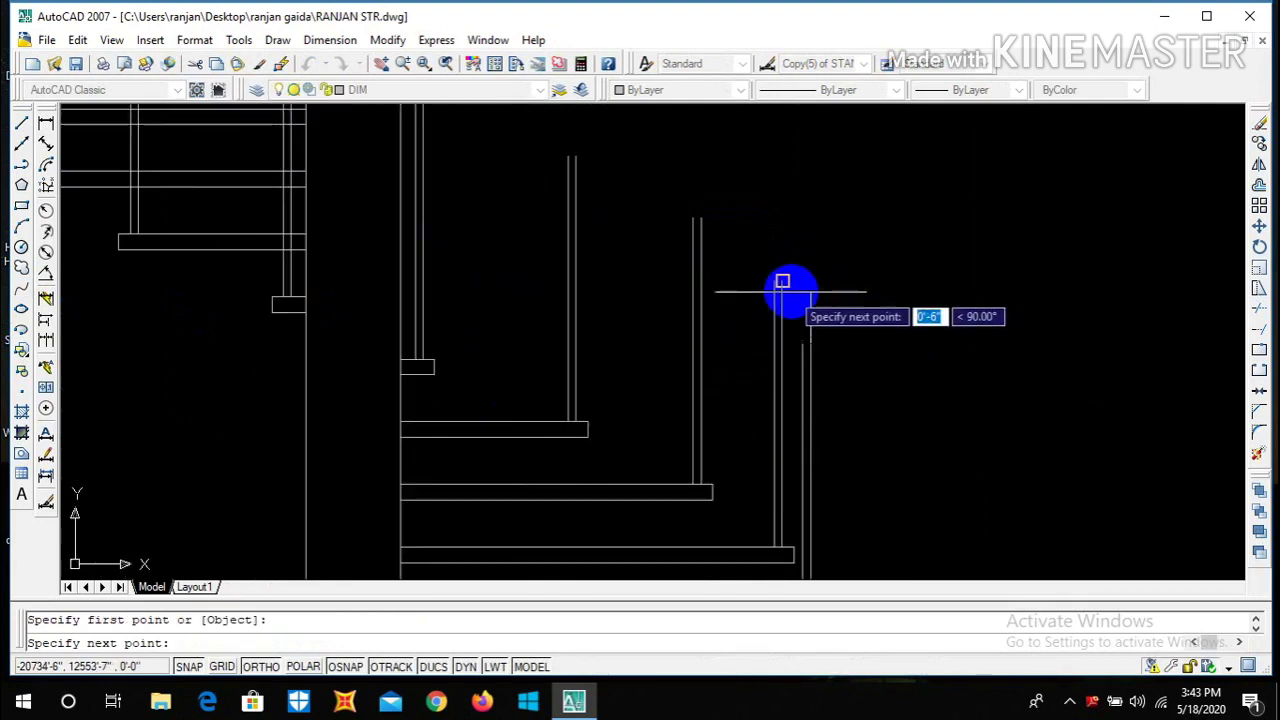
pyautogui.click(779, 282)
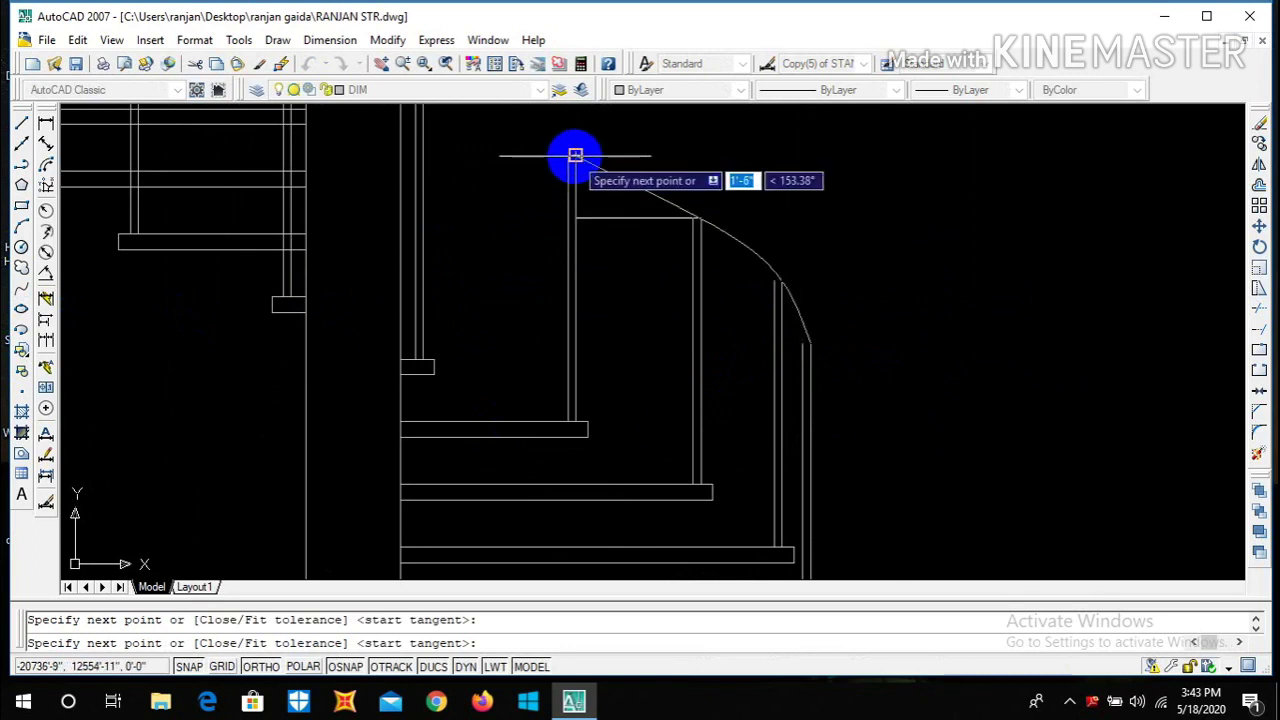
pyautogui.scroll(-2, 576, 165)
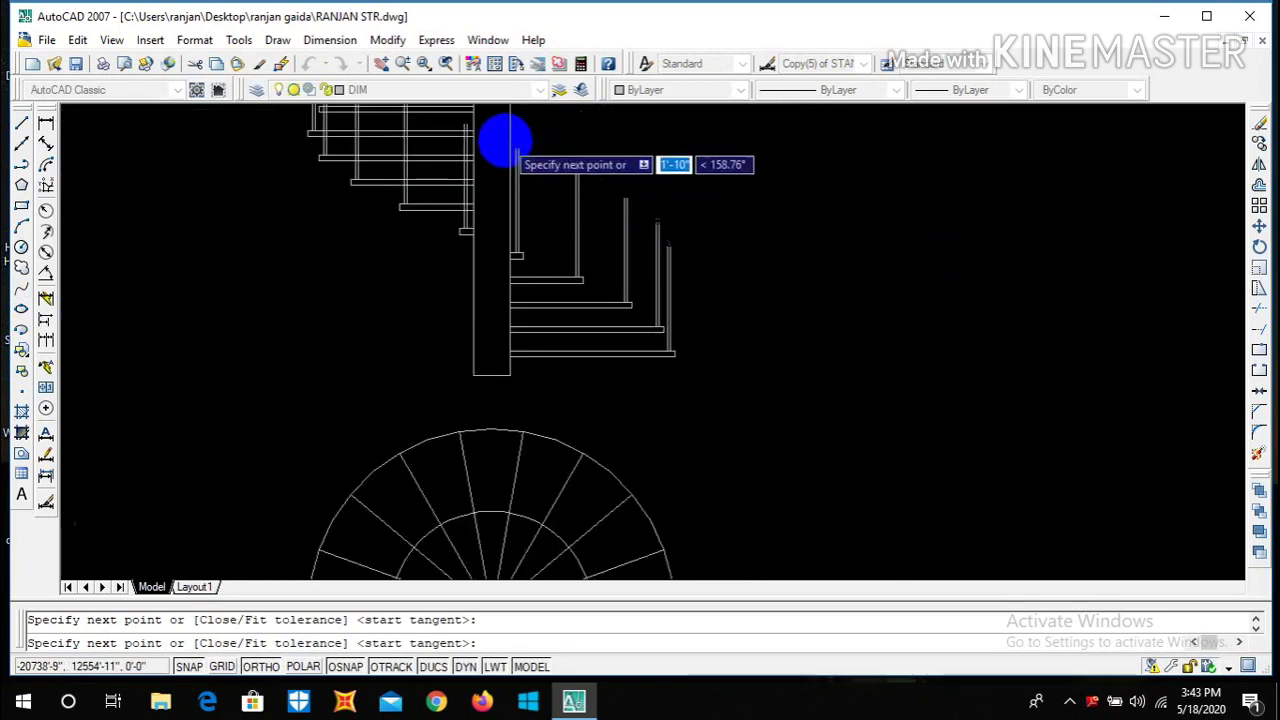
pyautogui.scroll(3, 530, 150)
pyautogui.scroll(-3, 529, 165)
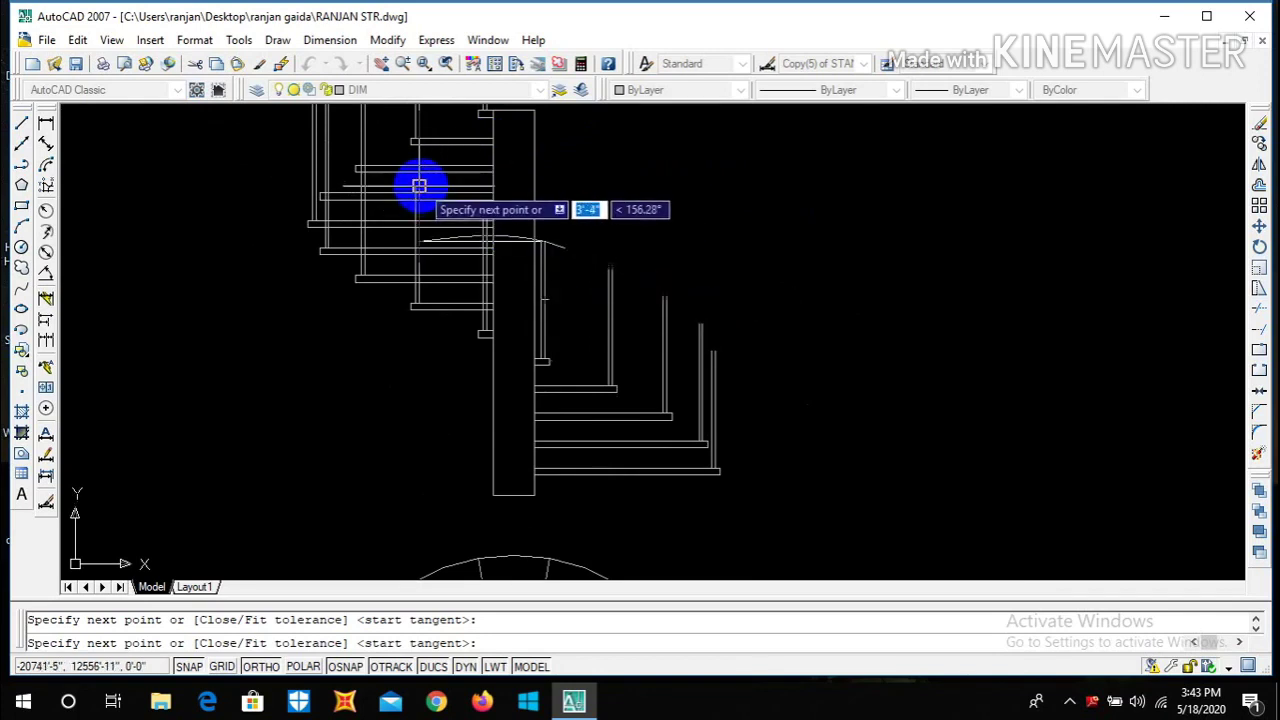
# - Continue the handrail spline around the outer bend through the left-side baluster tops, from the pole up towards the topmost baluster
pyautogui.scroll(-3, 460, 286)
pyautogui.scroll(4, 429, 214)
pyautogui.scroll(4, 380, 260)
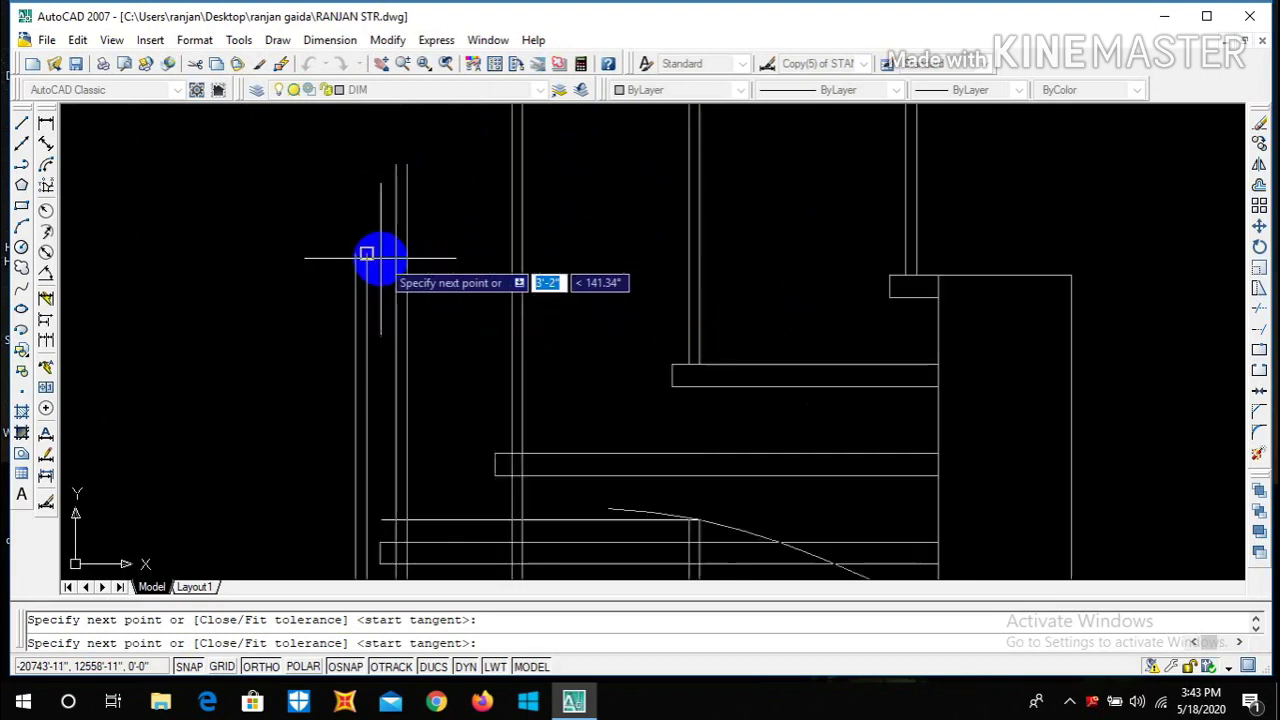
pyautogui.scroll(-3, 356, 254)
pyautogui.scroll(2, 418, 182)
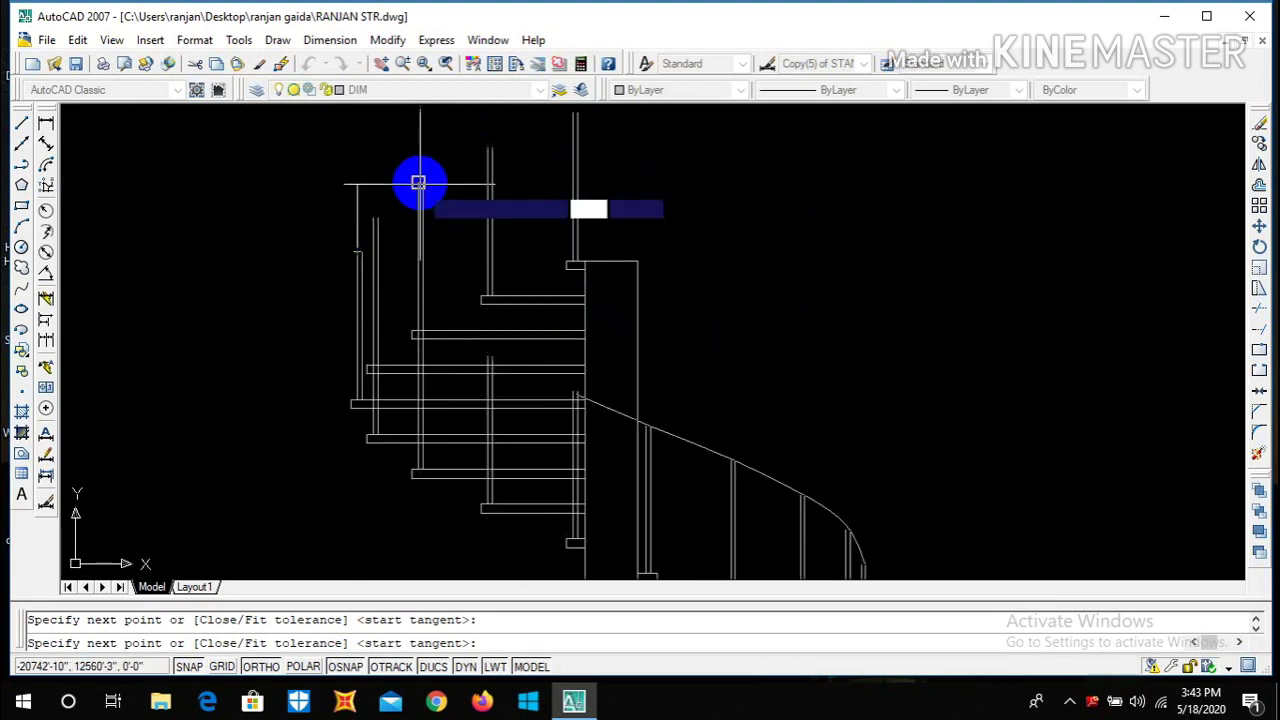
pyautogui.scroll(3, 418, 184)
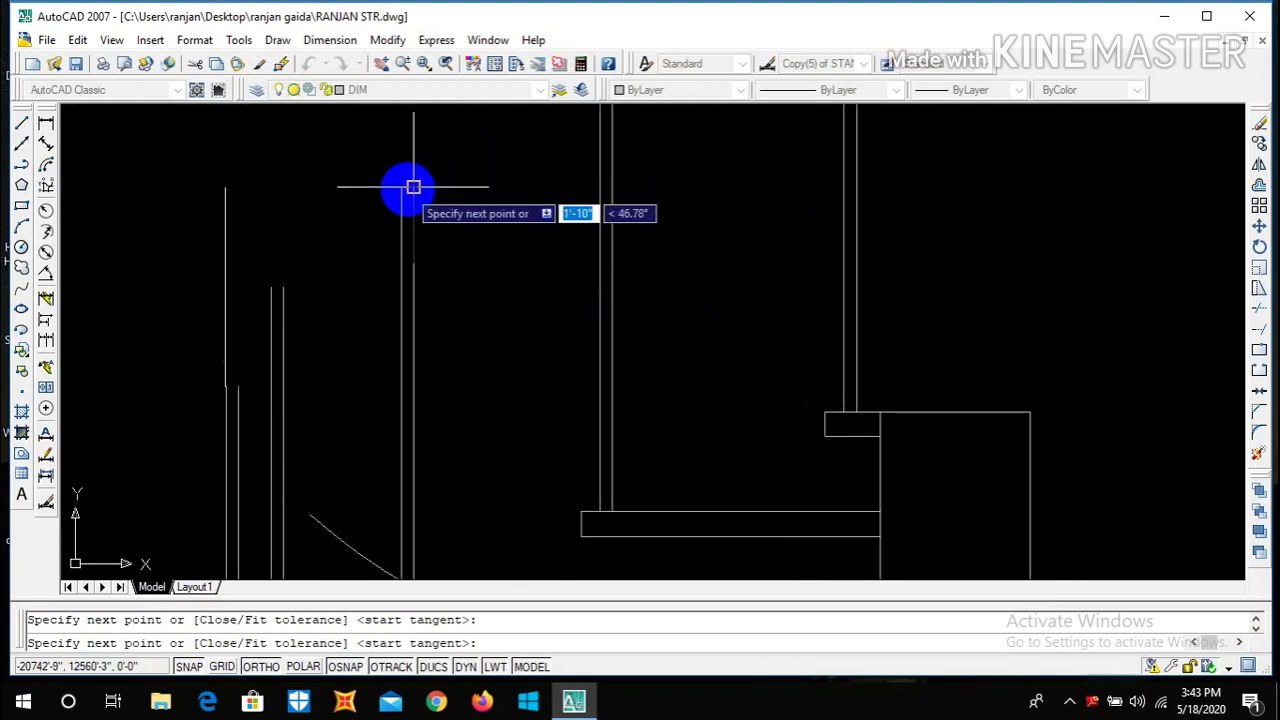
pyautogui.scroll(-2, 418, 190)
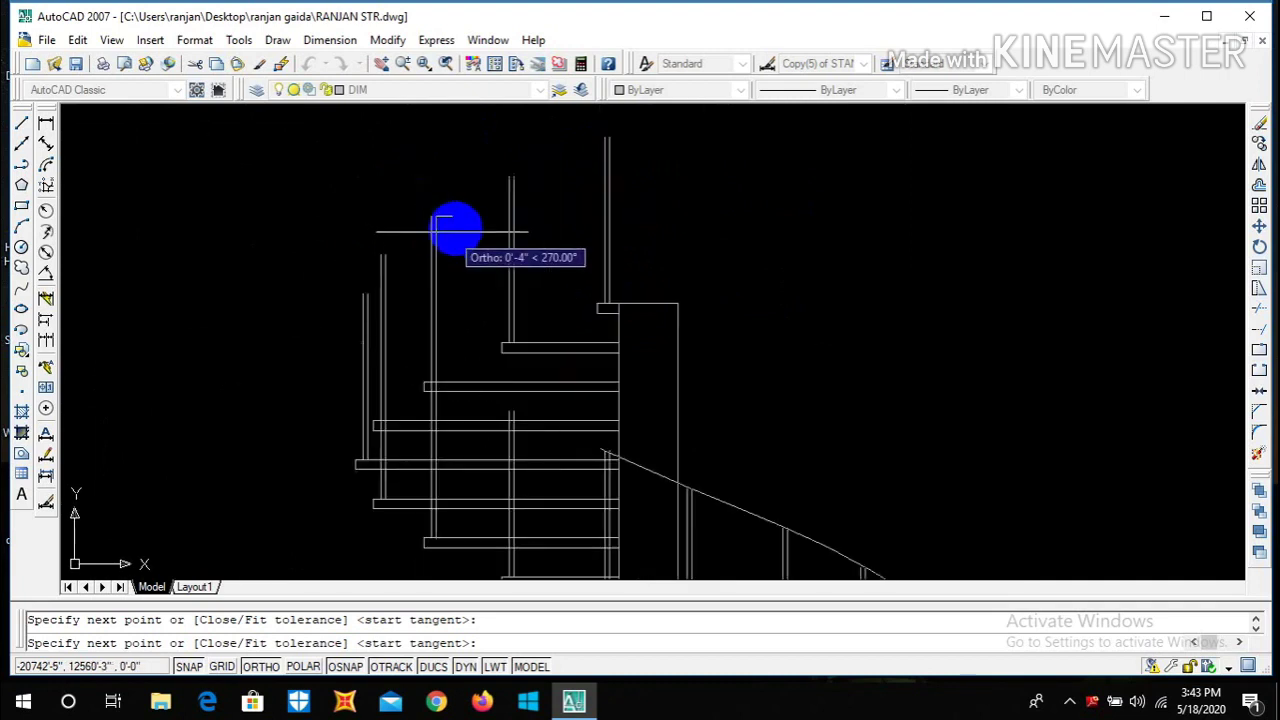
pyautogui.scroll(3, 507, 173)
pyautogui.scroll(-3, 507, 183)
pyautogui.scroll(5, 583, 157)
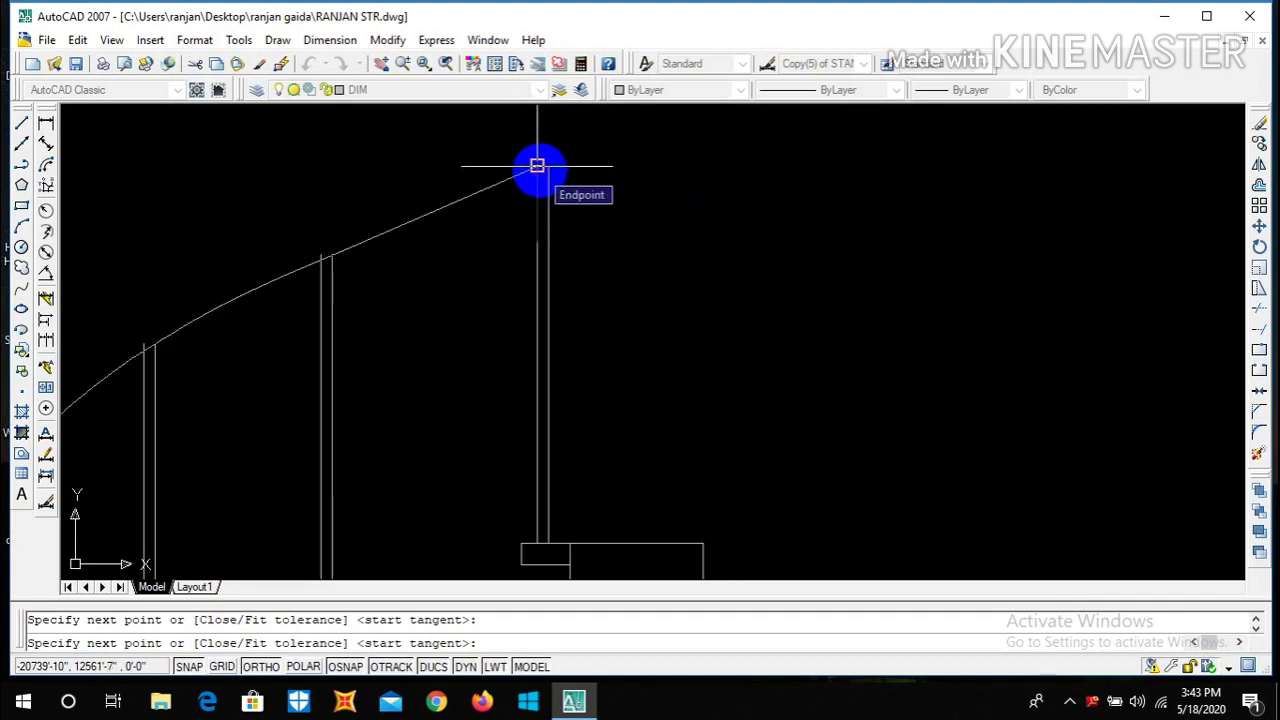
# - End the handrail spline at the topmost baluster's top and set its start and end tangents
pyautogui.scroll(-2, 537, 220)
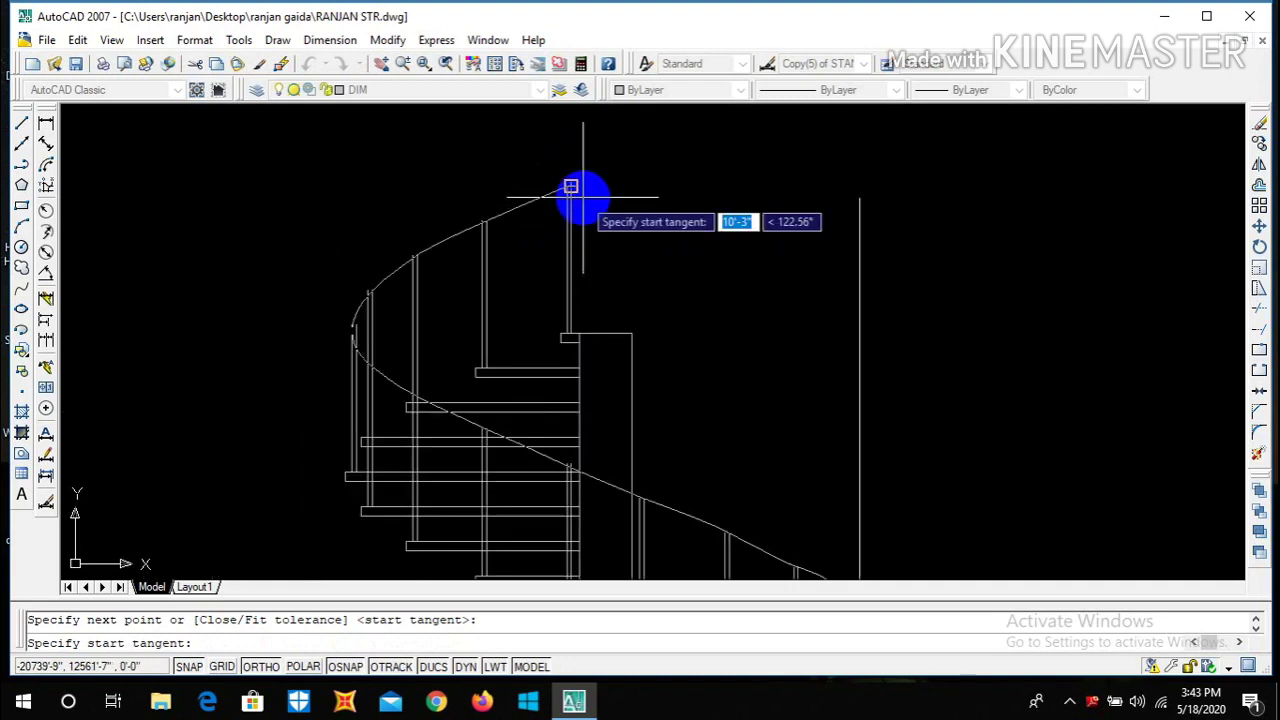
pyautogui.scroll(4, 570, 187)
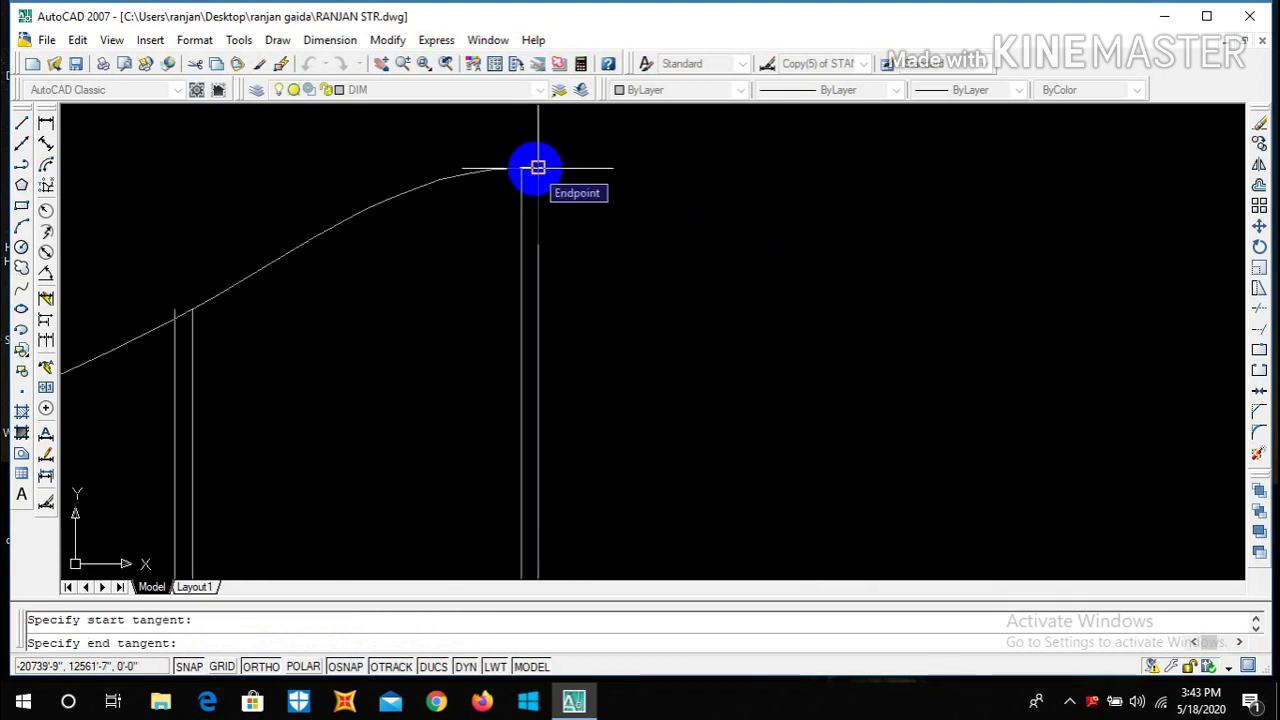
pyautogui.click(538, 167)
pyautogui.scroll(-6, 586, 187)
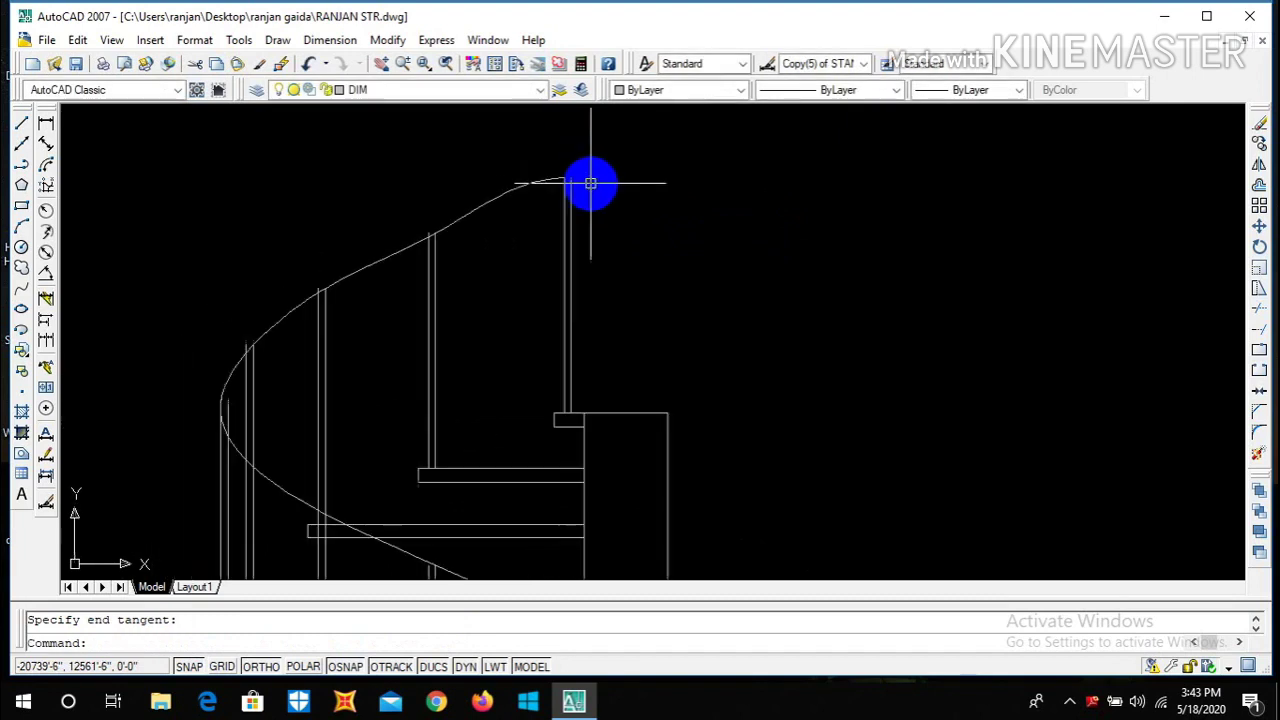
# - Offset the handrail spline 2" to its lower, inner side to give the rail its thickness
pyautogui.scroll(3, 651, 334)
pyautogui.scroll(-5, 586, 337)
pyautogui.scroll(4, 529, 234)
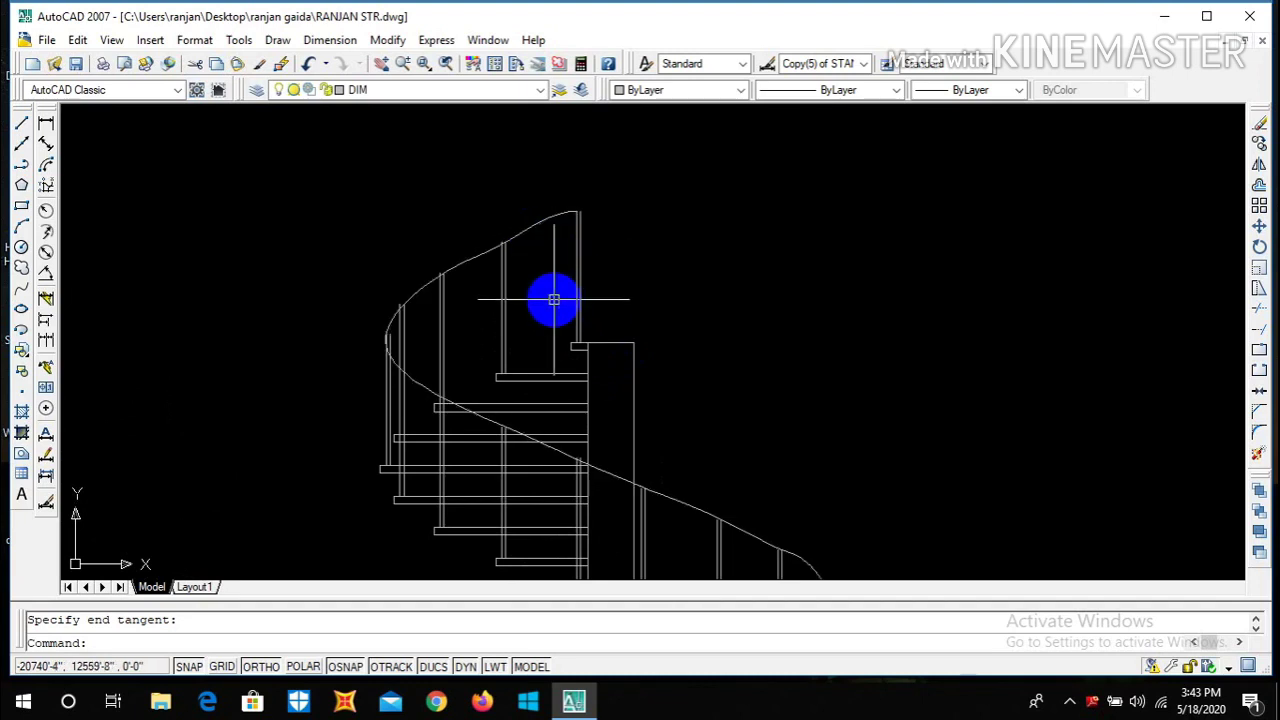
pyautogui.write('o')
pyautogui.press('Return')
pyautogui.write('2')
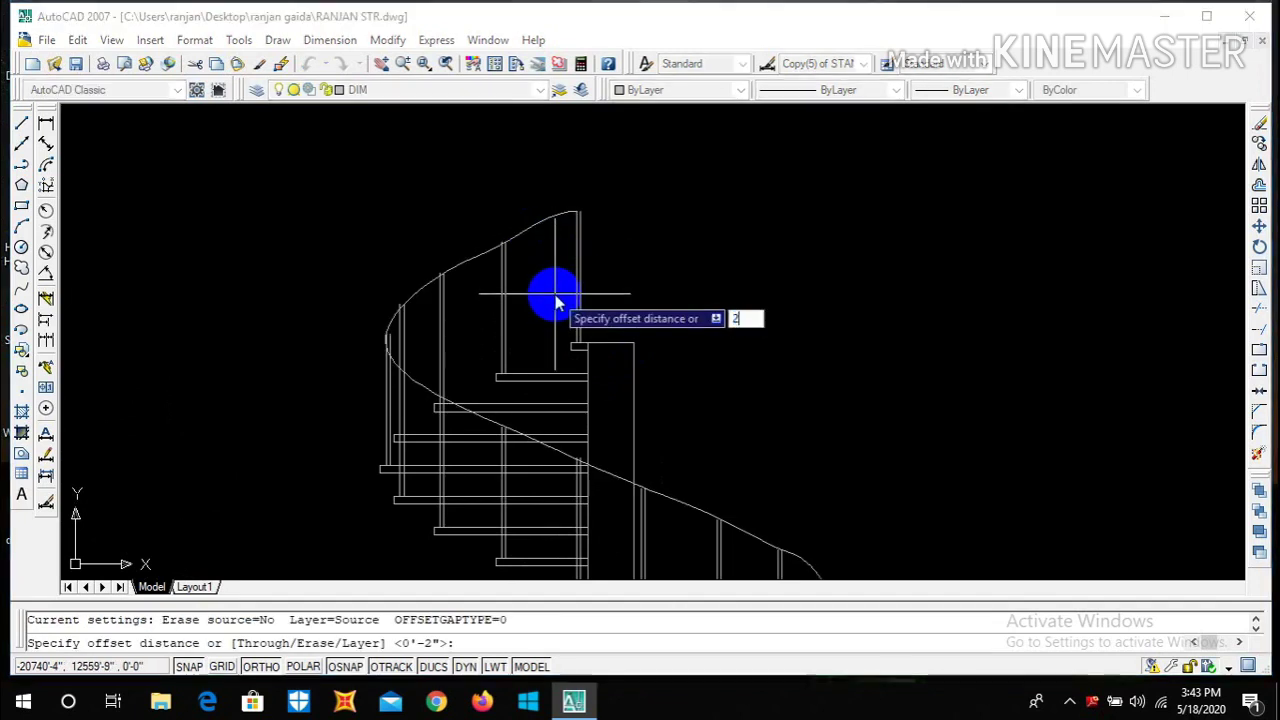
pyautogui.press('Return')
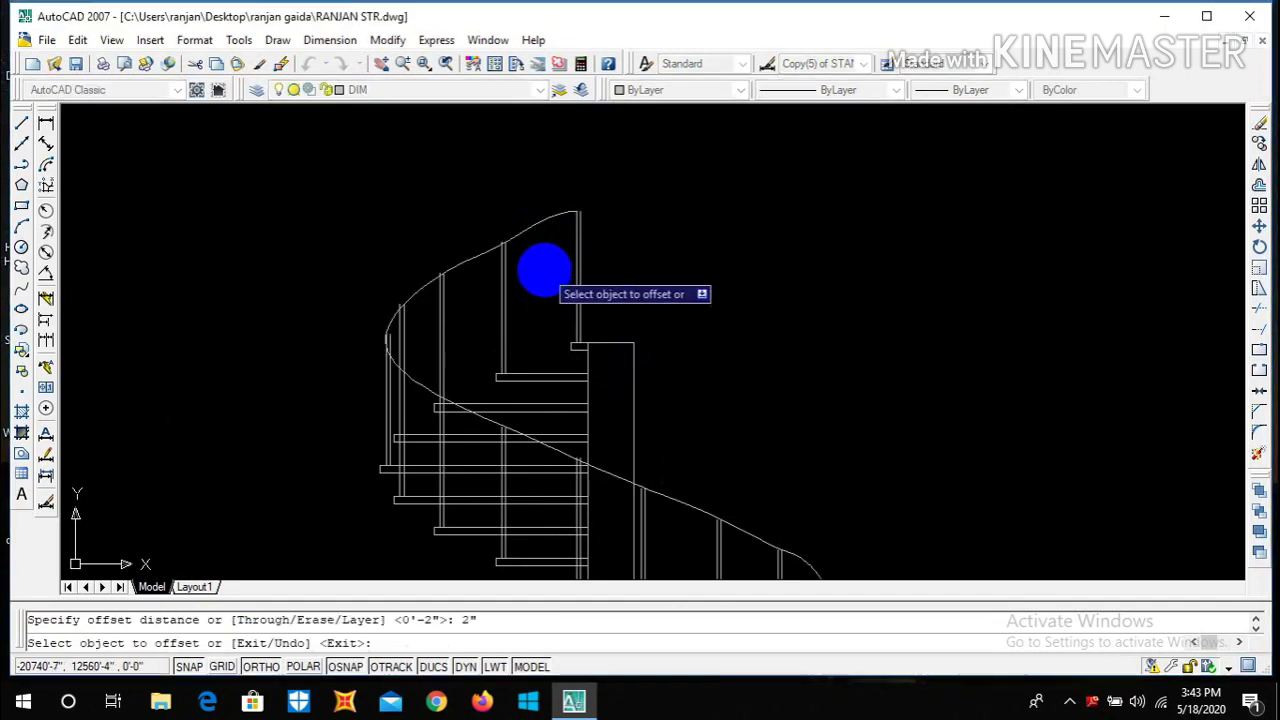
pyautogui.click(530, 230)
pyautogui.click(557, 266)
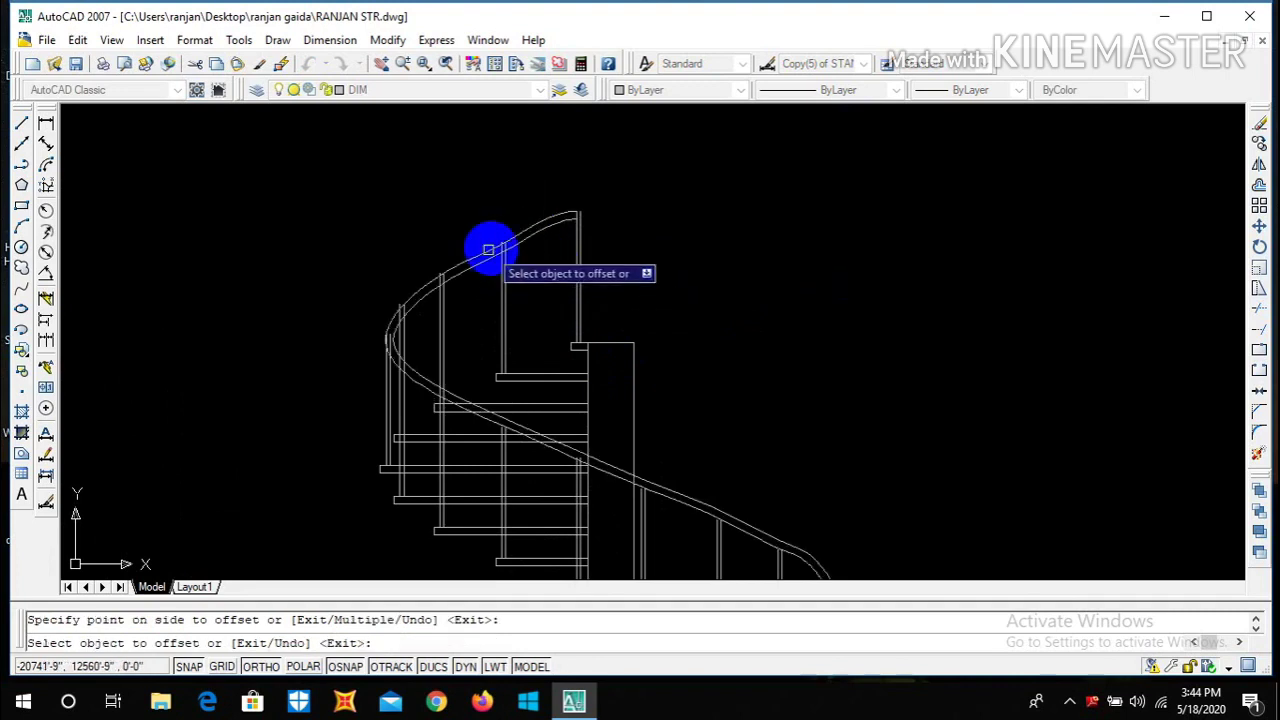
pyautogui.scroll(3, 545, 227)
pyautogui.press('Escape')
# - Try to extend the upper handrail curve to the far edge of the topmost baluster
pyautogui.write('ex')
pyautogui.press('Return')
pyautogui.press('Return')
pyautogui.scroll(3, 594, 223)
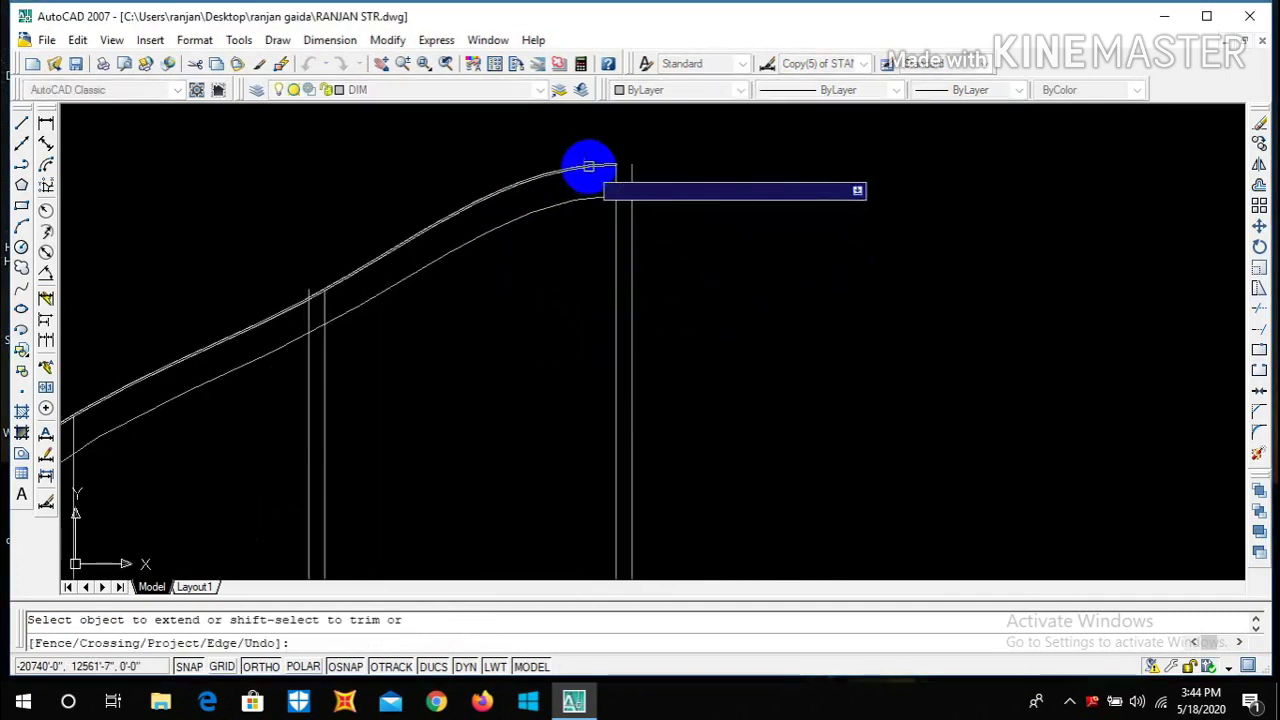
pyautogui.scroll(3, 606, 166)
pyautogui.click(600, 160)
pyautogui.click(580, 135)
pyautogui.press('Escape')
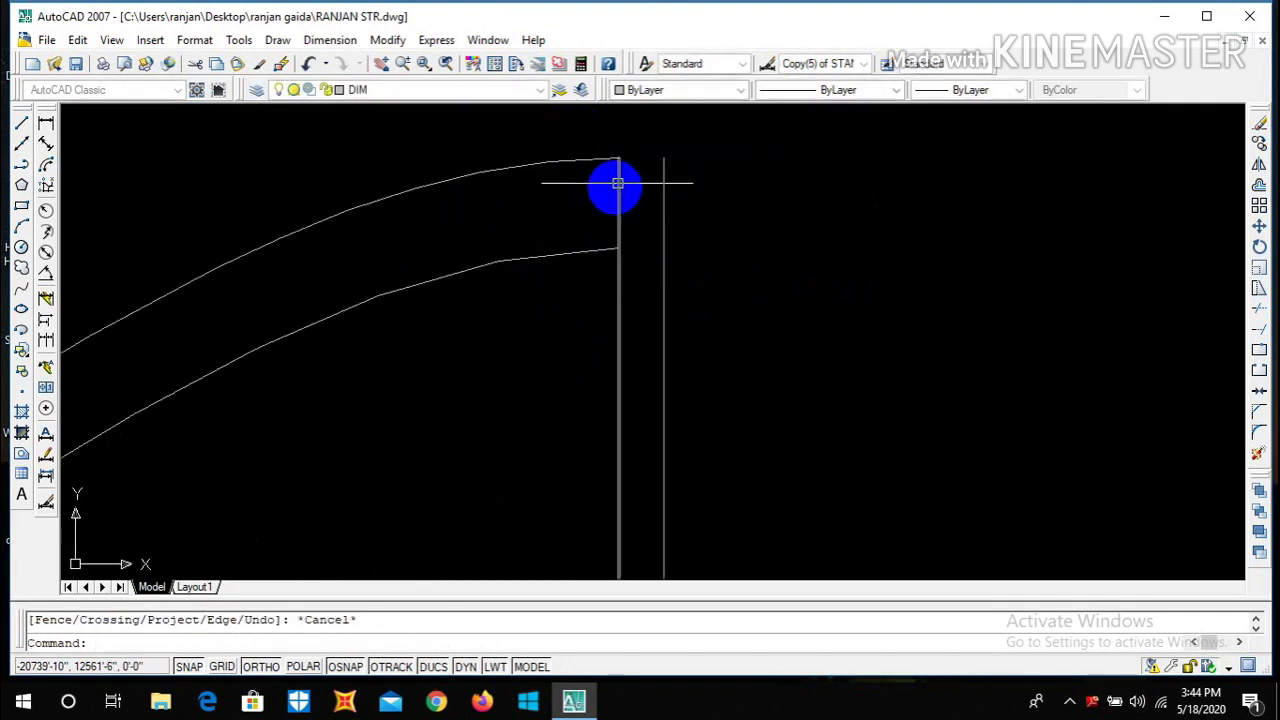
# - Stretch the upper handrail curve's end to the far top corner of the topmost baluster
pyautogui.scroll(-2, 603, 171)
pyautogui.click(602, 167)
pyautogui.click(620, 163)
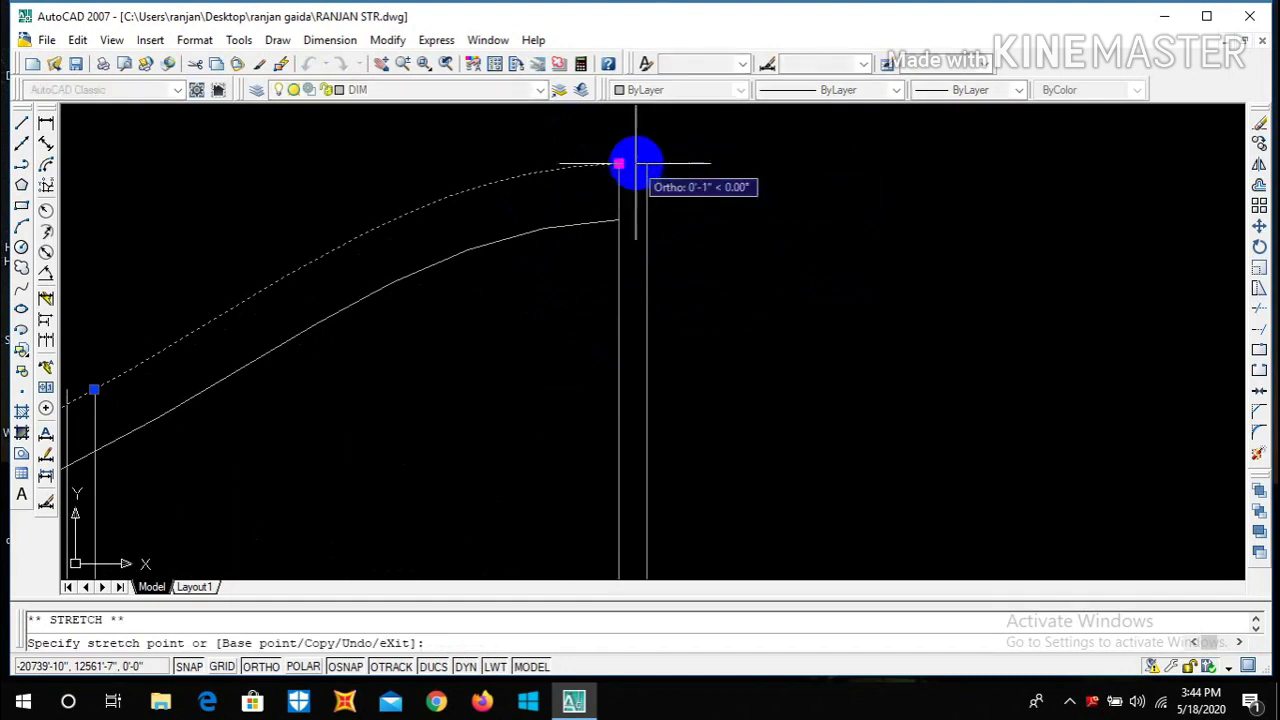
pyautogui.click(647, 163)
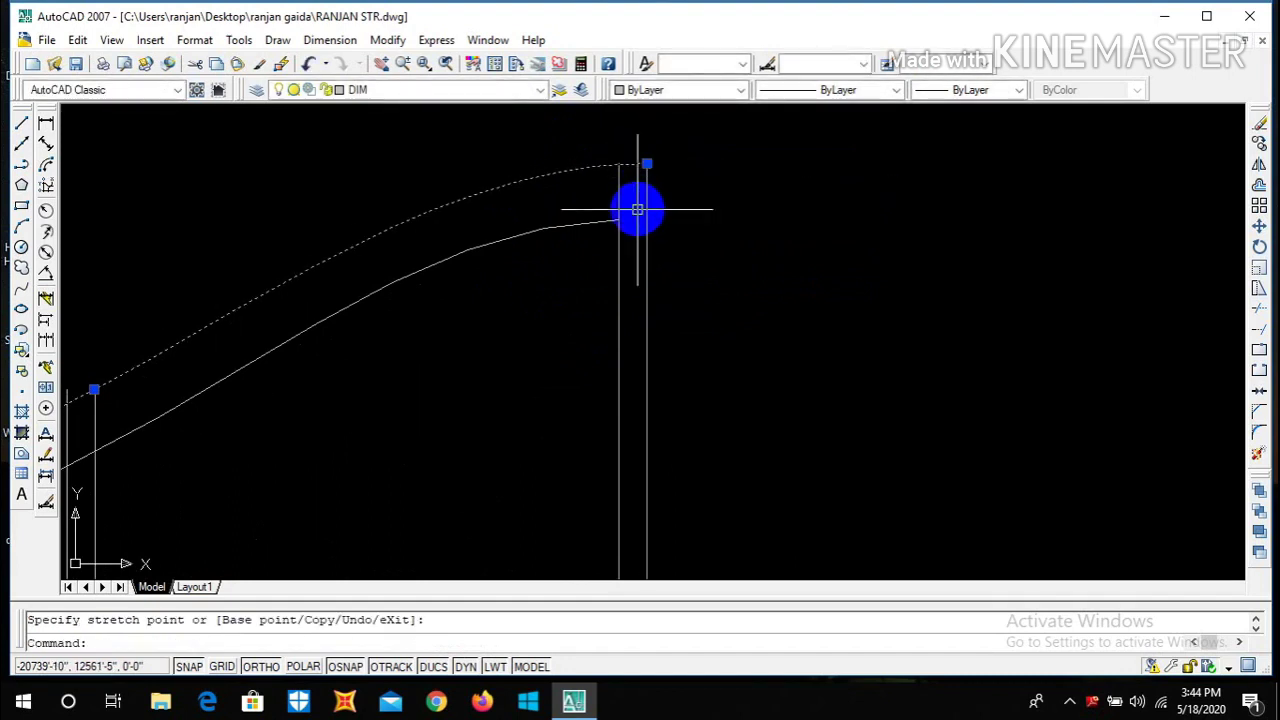
pyautogui.press('Escape')
pyautogui.scroll(-2, 640, 213)
# - Trim the lines of the second baluster from the top between the two handrail curves, using all objects as cutting edges
pyautogui.write('tr')
pyautogui.press('Return')
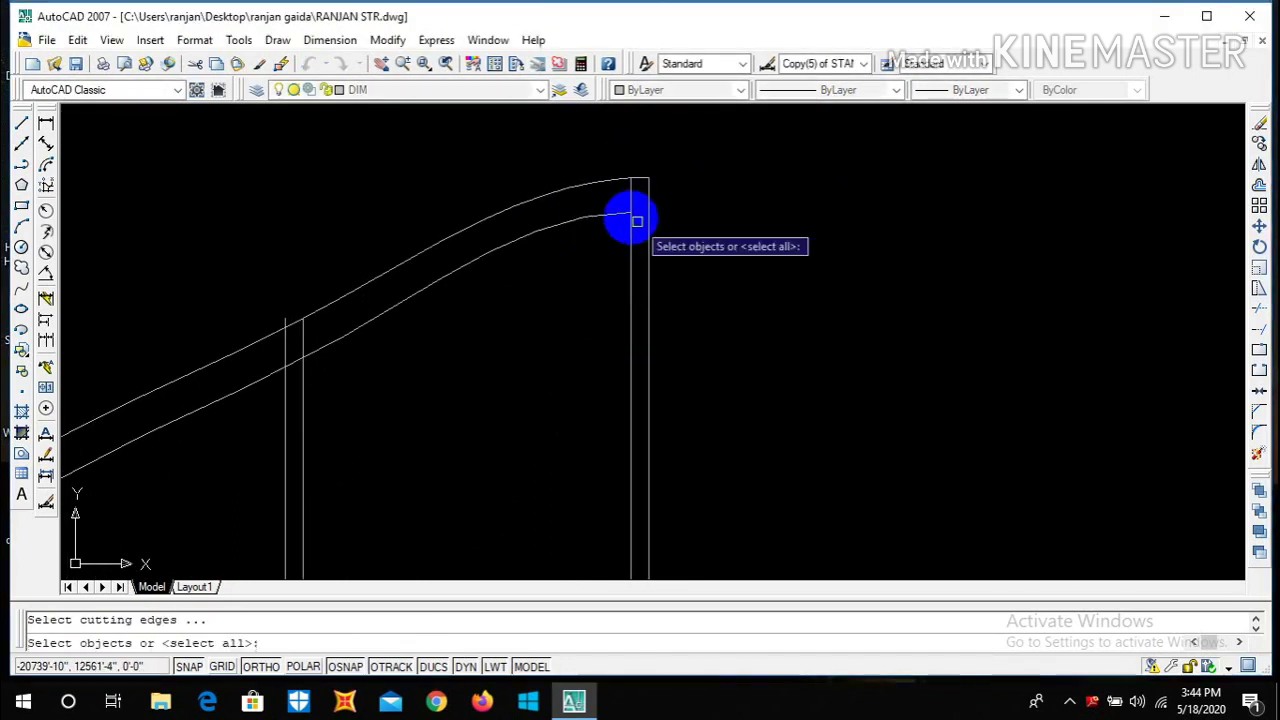
pyautogui.press('Return')
pyautogui.scroll(3, 634, 195)
pyautogui.scroll(-2, 651, 189)
pyautogui.scroll(4, 500, 257)
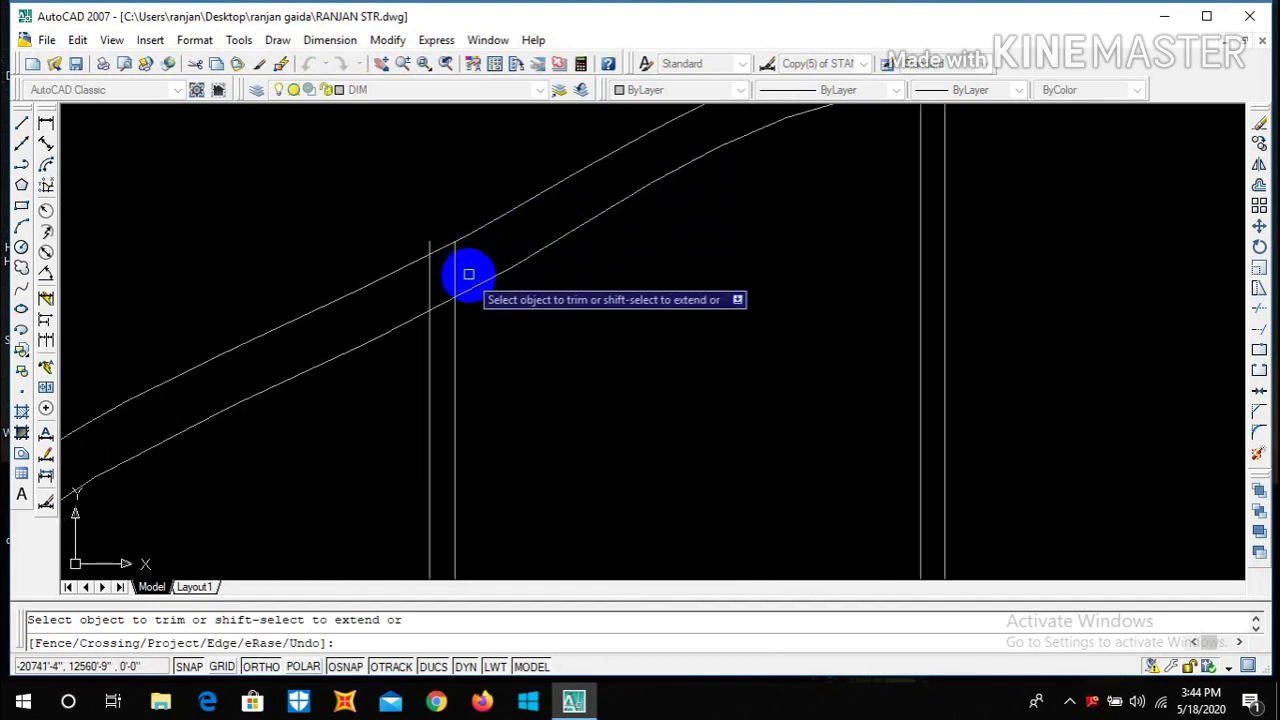
pyautogui.click(468, 273)
pyautogui.click(423, 268)
# - Trim the next two left-side balusters' lines where they cross between the handrail curves
pyautogui.scroll(-2, 503, 257)
pyautogui.scroll(2, 311, 331)
pyautogui.scroll(2, 497, 297)
pyautogui.click(575, 231)
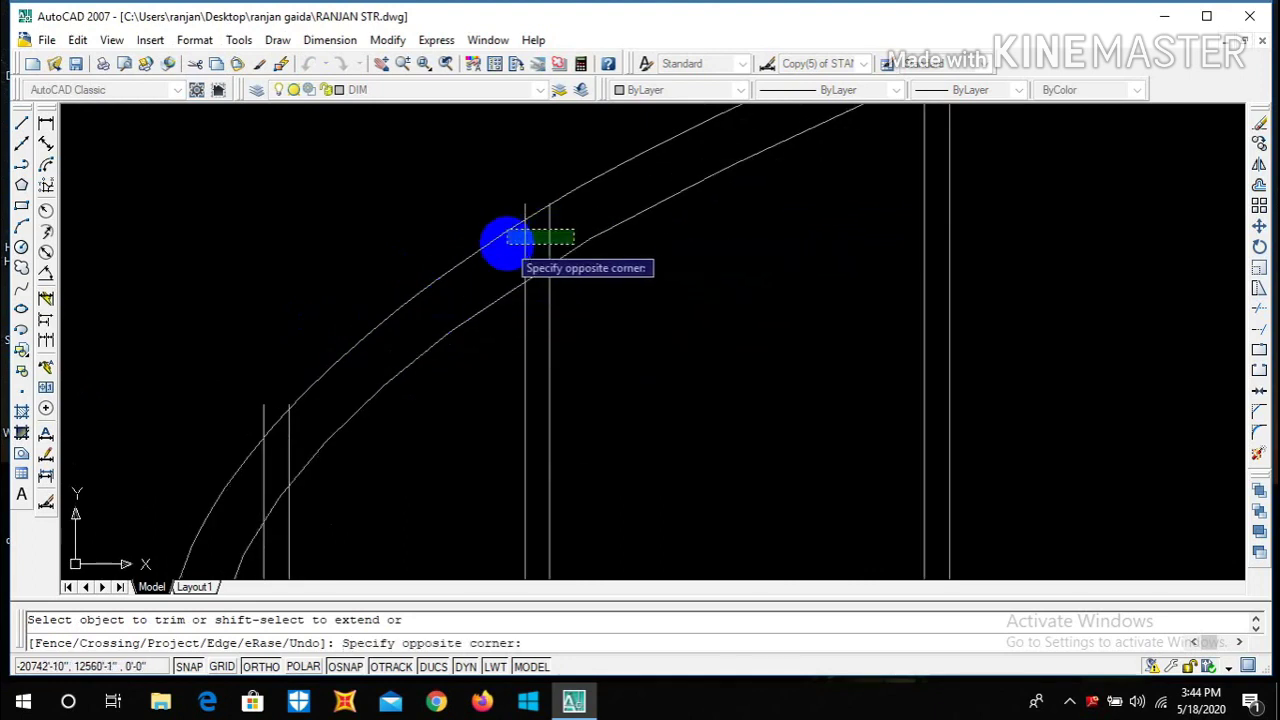
pyautogui.click(520, 239)
pyautogui.scroll(2, 294, 449)
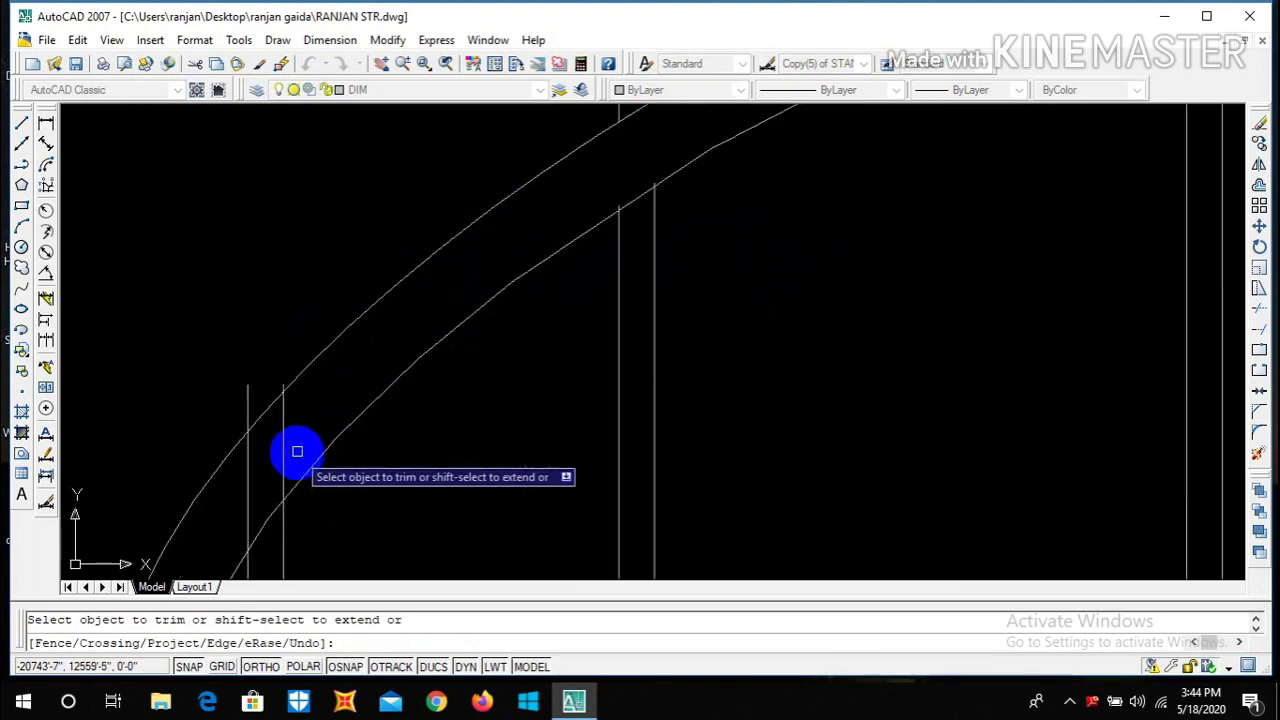
pyautogui.click(297, 462)
pyautogui.click(244, 458)
# - Trim the outermost left-side baluster lines between the handrail curves around the outer bend
pyautogui.scroll(3, 466, 331)
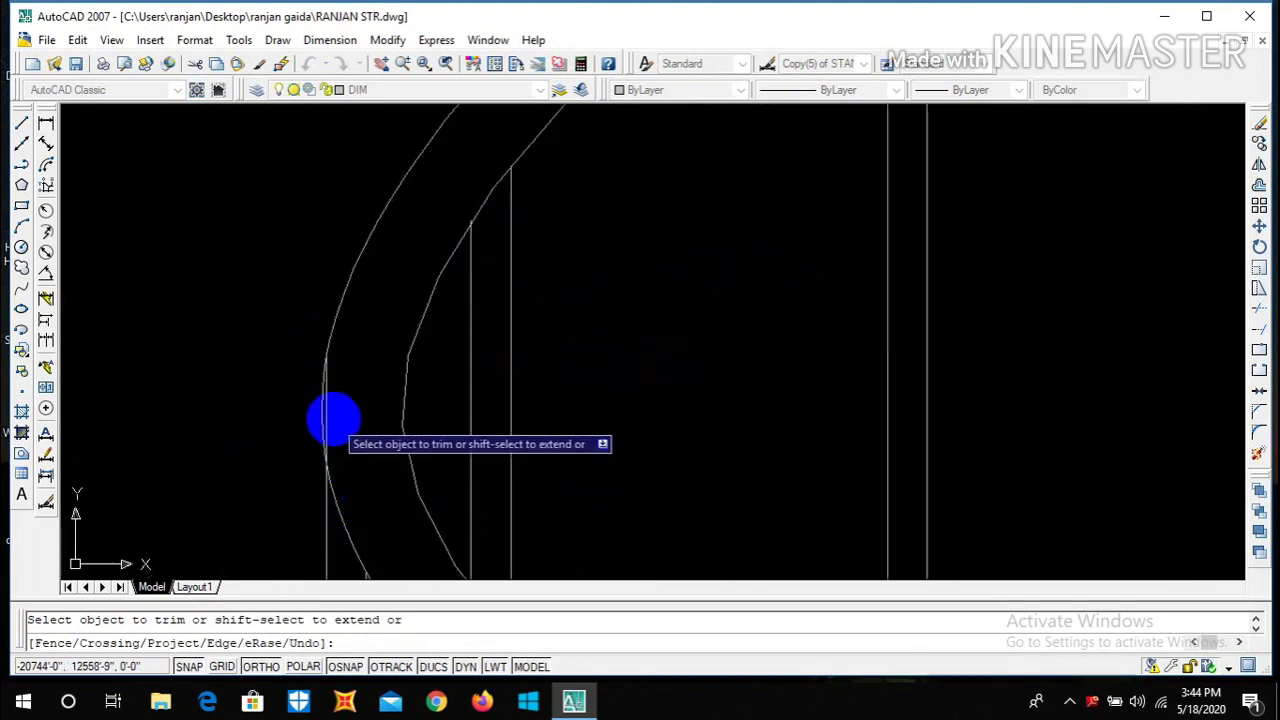
pyautogui.scroll(-2, 395, 313)
pyautogui.scroll(4, 395, 313)
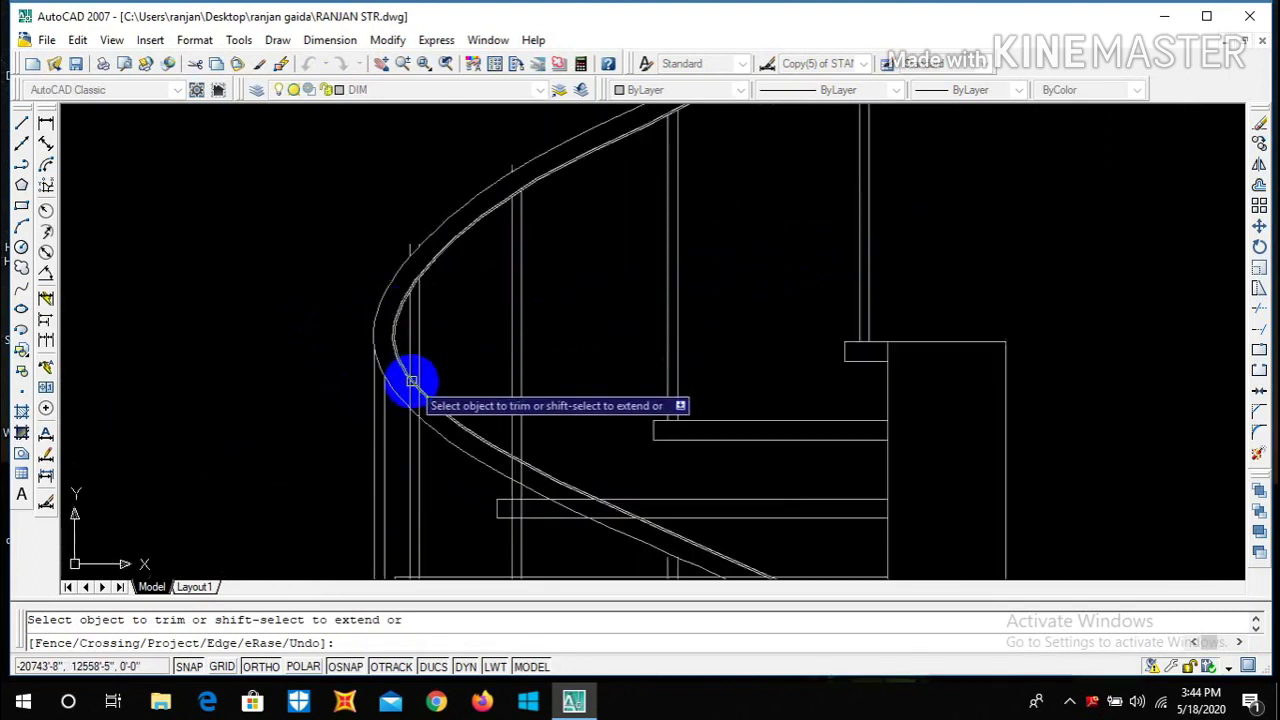
pyautogui.scroll(-2, 400, 360)
pyautogui.scroll(4, 420, 371)
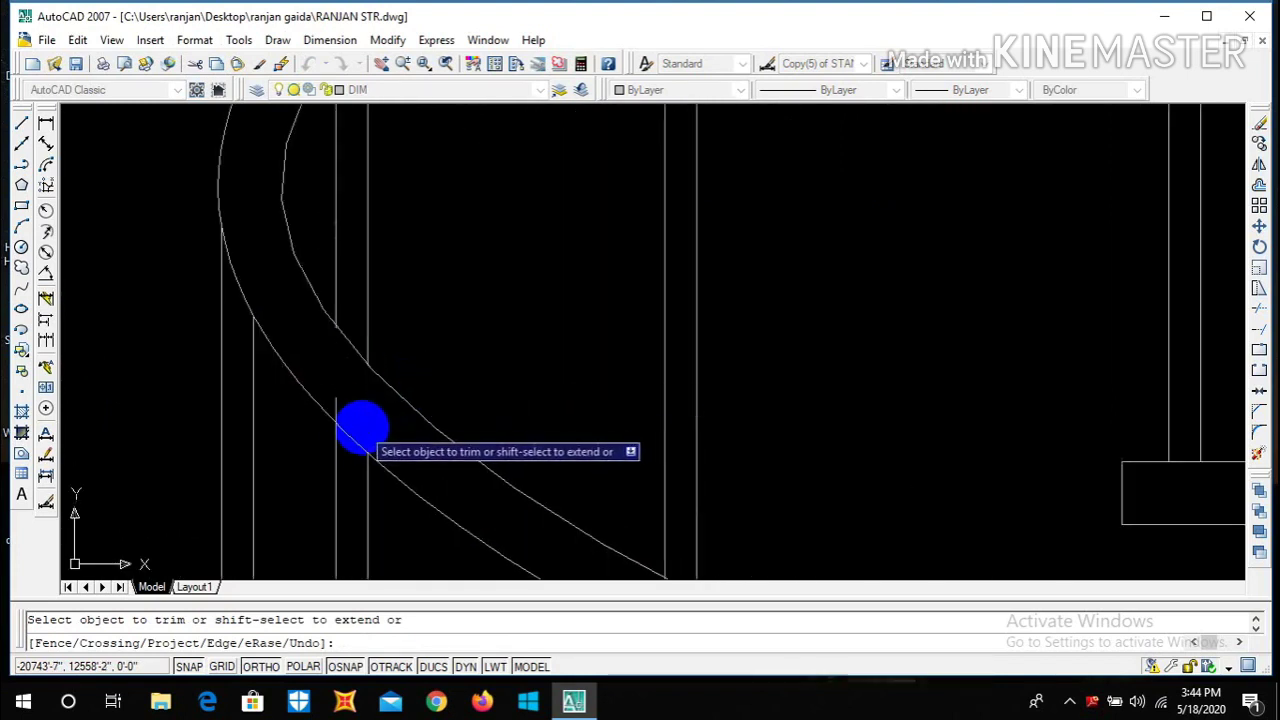
# - Trim the crossing lines at the next baluster on the descending part of the handrail and save the drawing
pyautogui.scroll(-2, 491, 434)
pyautogui.scroll(3, 482, 455)
pyautogui.click(485, 478)
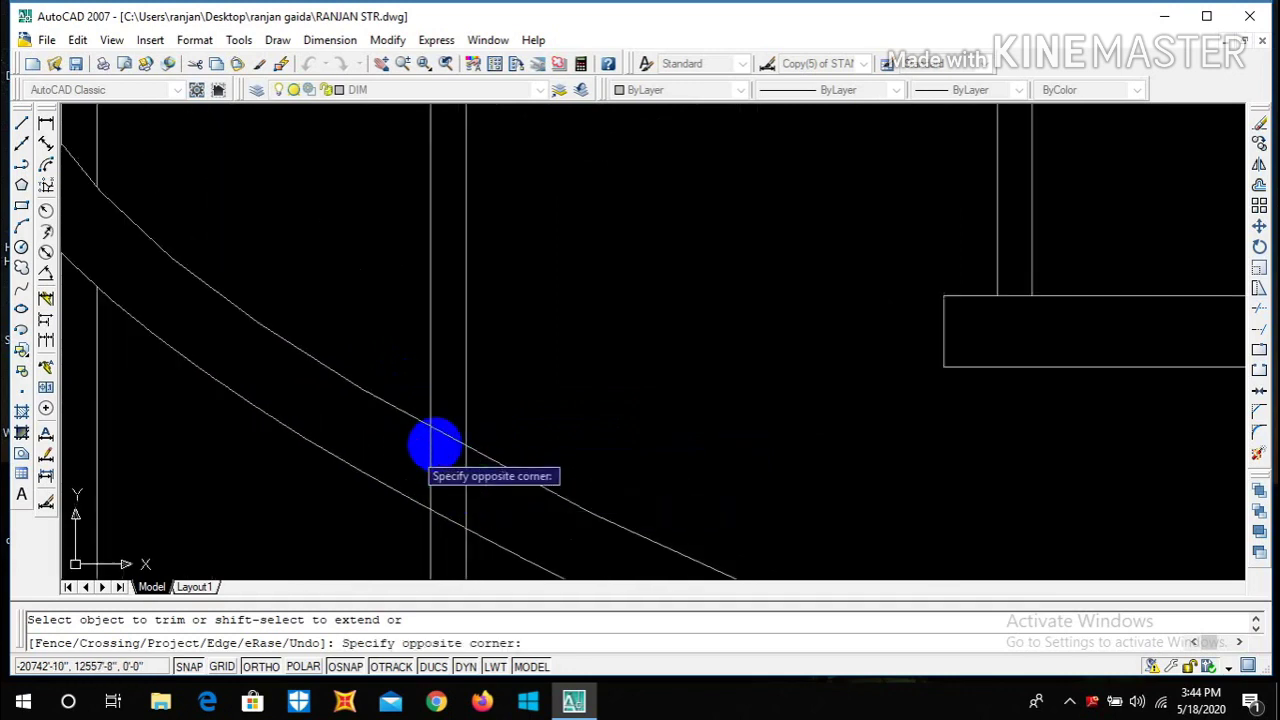
pyautogui.click(426, 448)
pyautogui.scroll(-1, 490, 436)
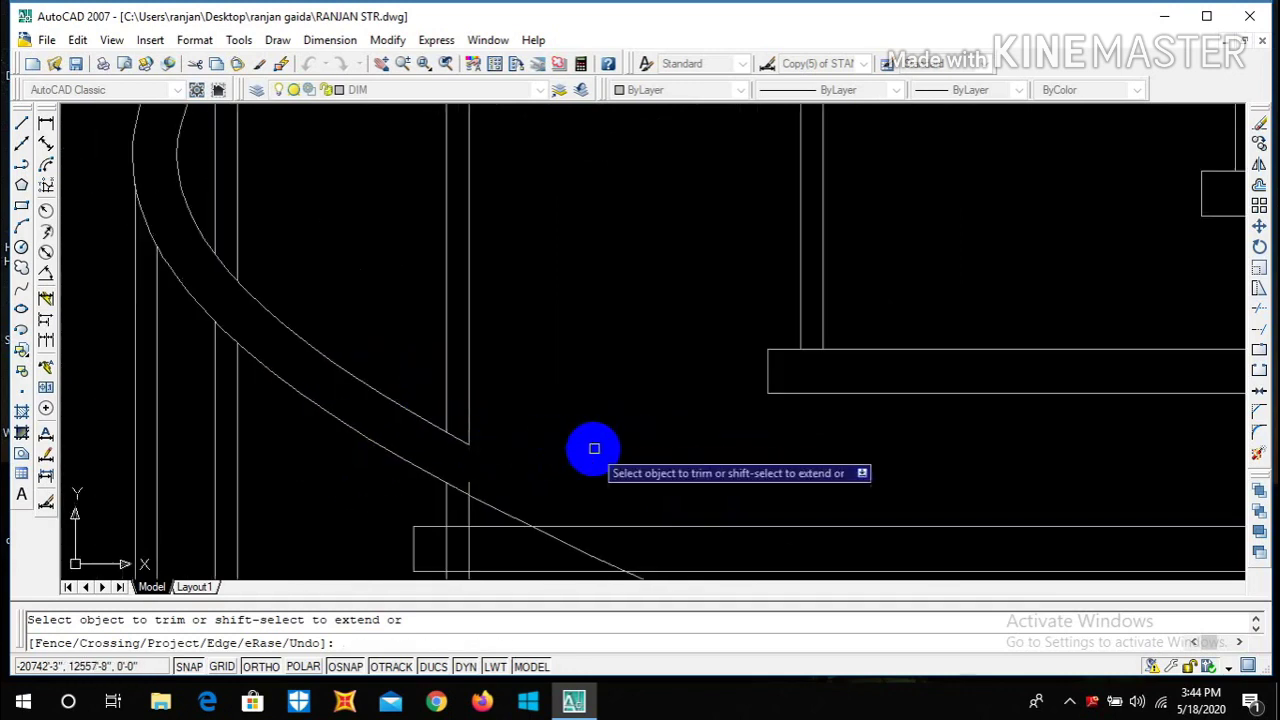
pyautogui.press('Return')
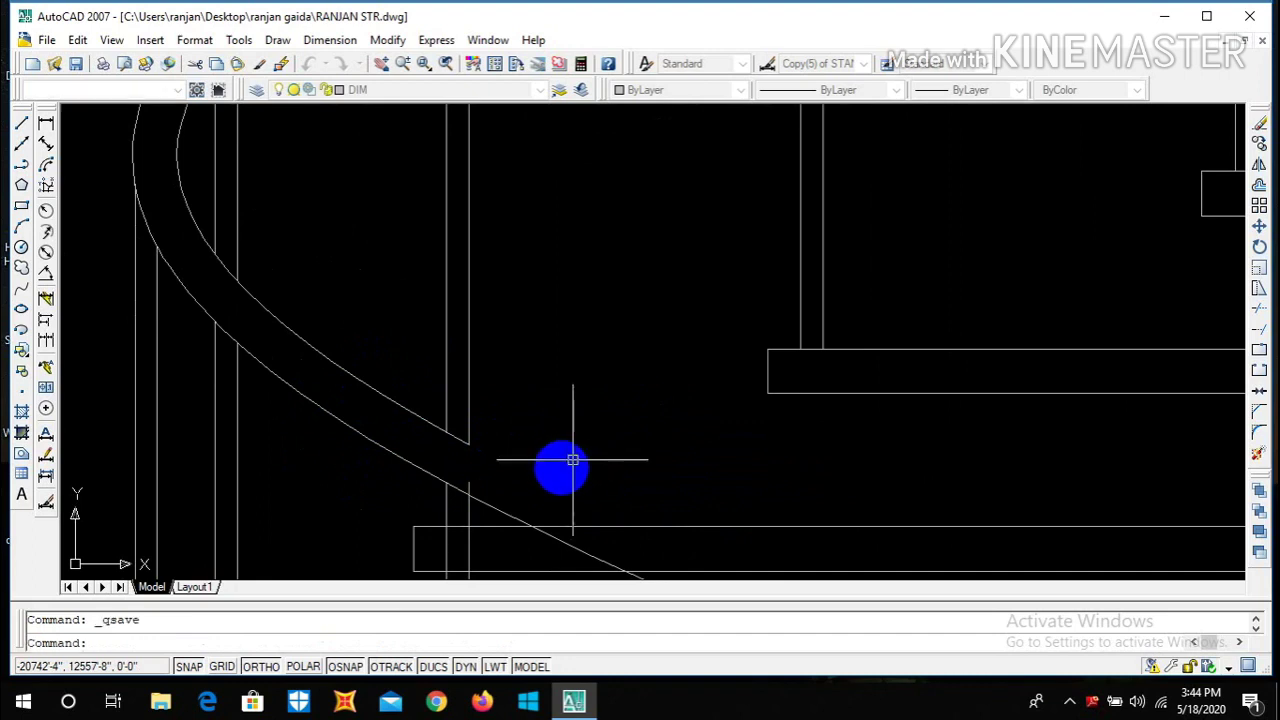
pyautogui.hotkey('ctrl', 's')
# - Undo the trims made on the balusters and the handrail curves
pyautogui.scroll(-2, 523, 391)
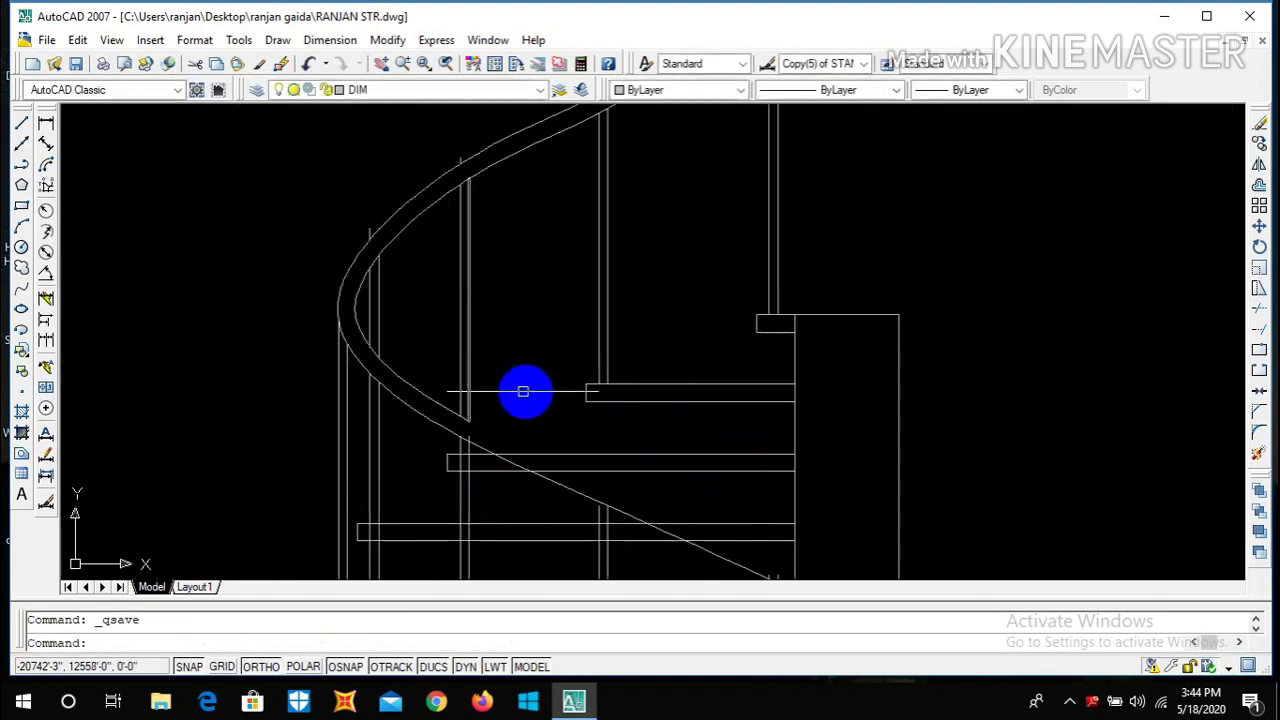
pyautogui.hotkey('ctrl', 'z')
pyautogui.hotkey('ctrl', 'z')
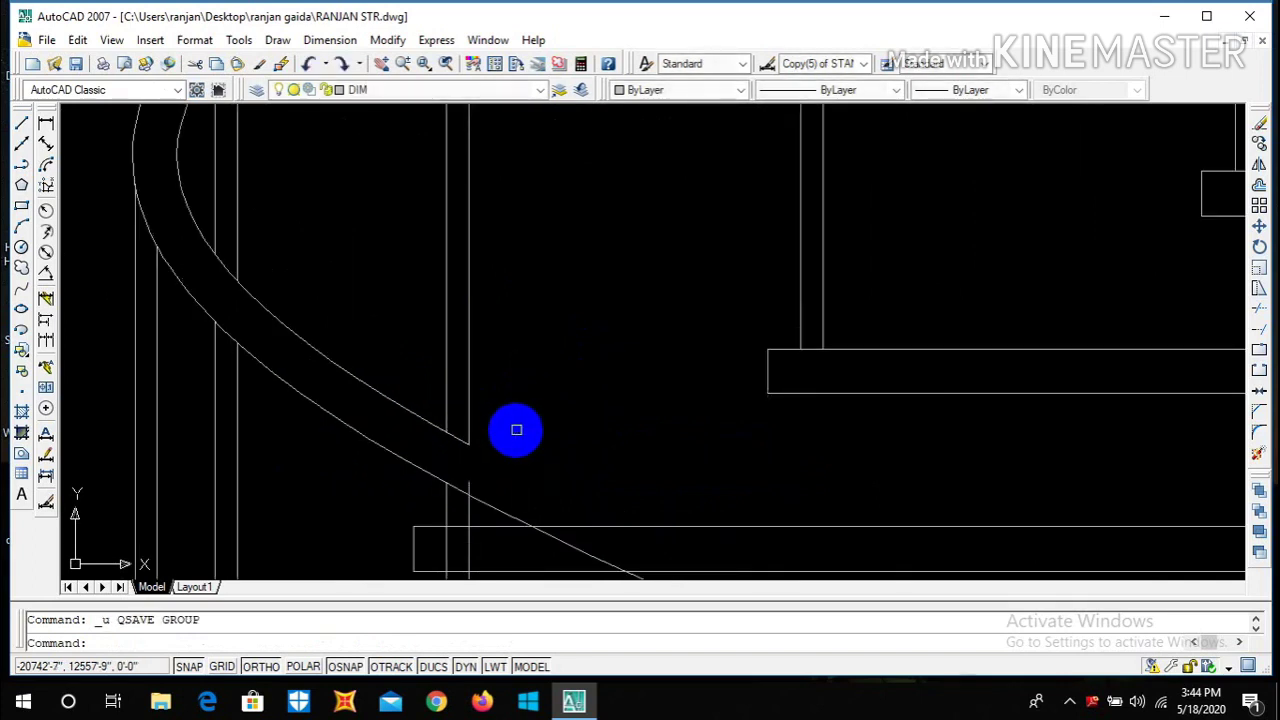
pyautogui.hotkey('ctrl', 'z')
pyautogui.hotkey('ctrl', 'z')
pyautogui.scroll(-3, 558, 334)
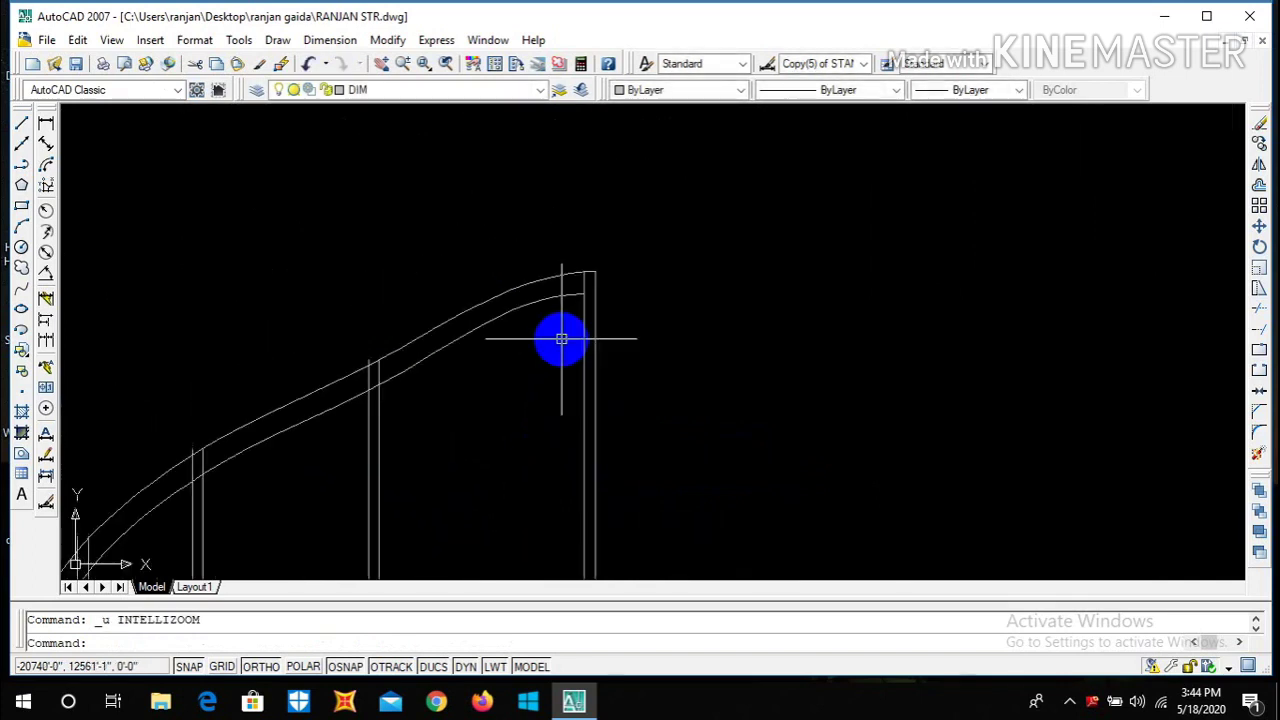
# - Examine the handrail and balusters along the whole staircase elevation and compare it with the neighbouring staircase drawing
pyautogui.scroll(-2, 558, 337)
pyautogui.scroll(4, 540, 380)
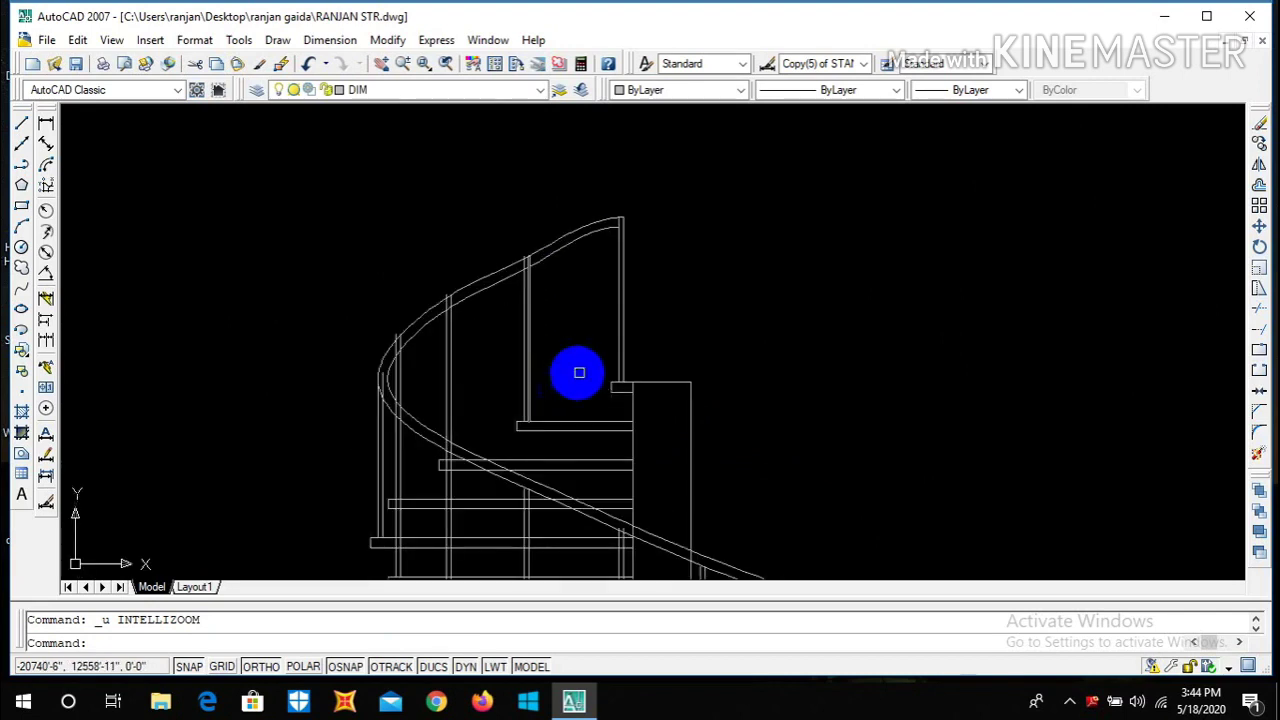
pyautogui.scroll(2, 717, 354)
pyautogui.scroll(-2, 614, 334)
pyautogui.scroll(3, 569, 286)
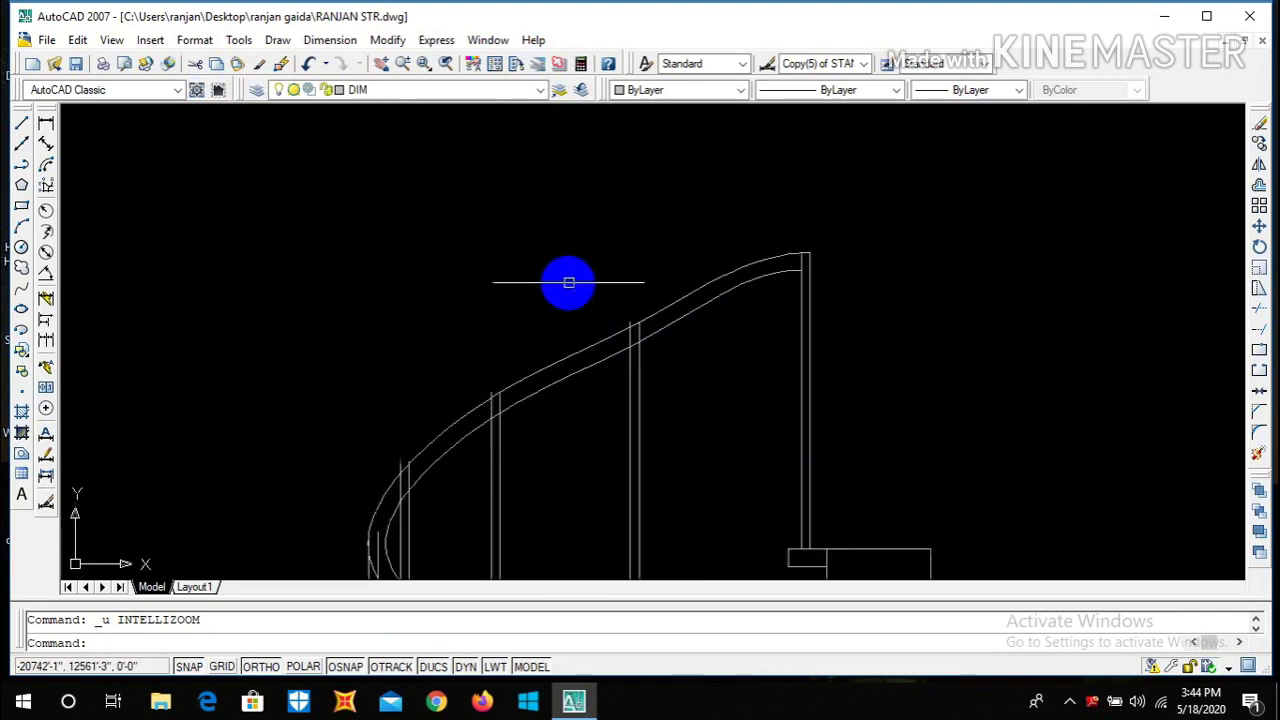
pyautogui.scroll(-3, 645, 244)
pyautogui.scroll(-3, 535, 408)
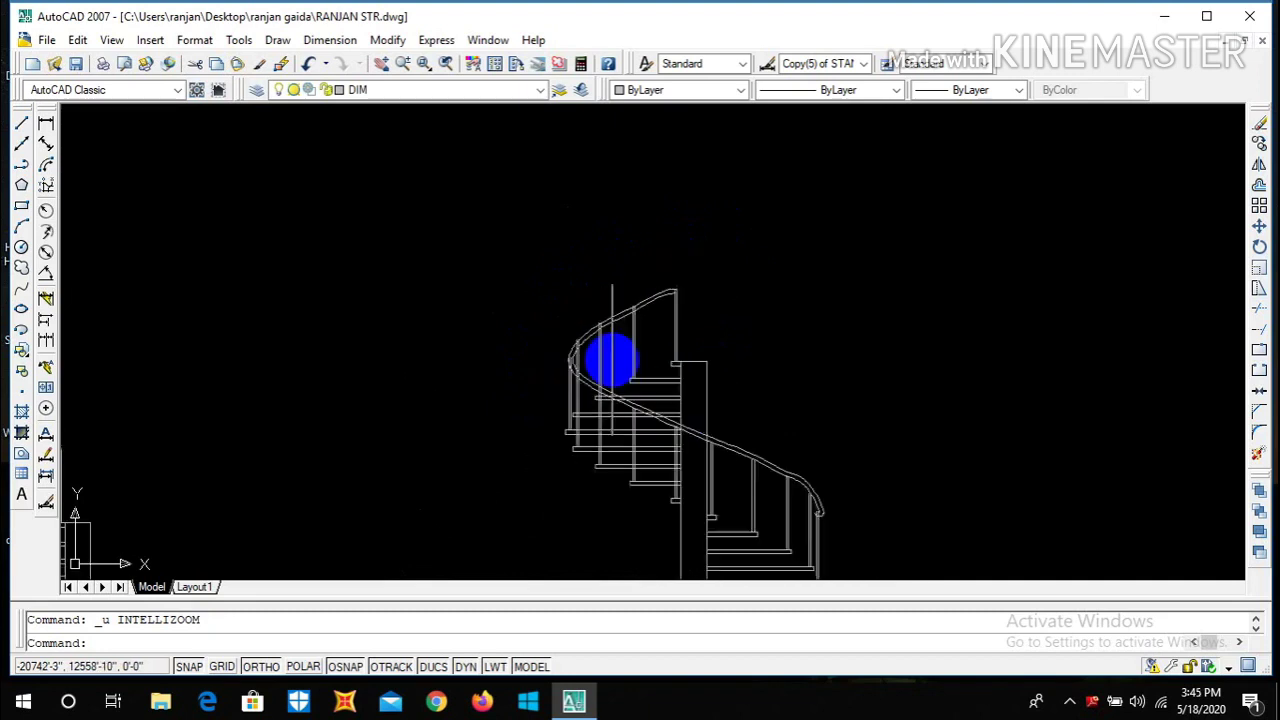
pyautogui.scroll(4, 747, 457)
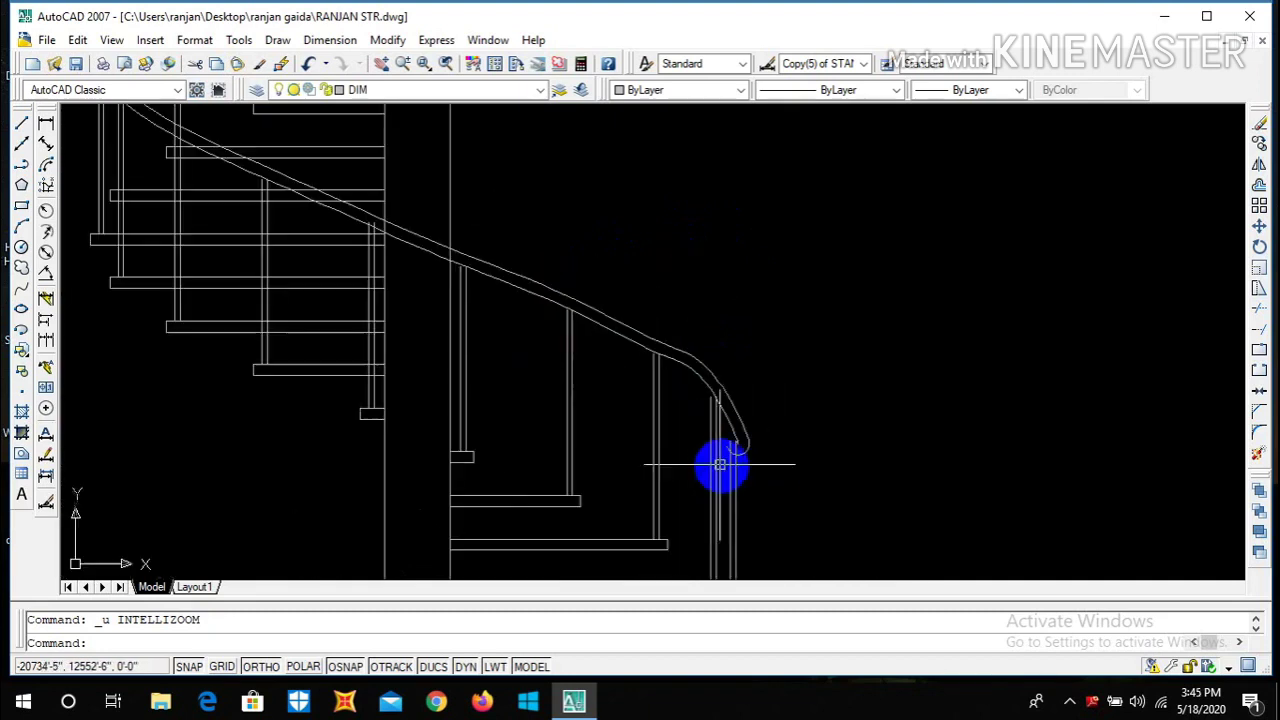
pyautogui.scroll(-2, 720, 460)
pyautogui.scroll(-4, 500, 230)
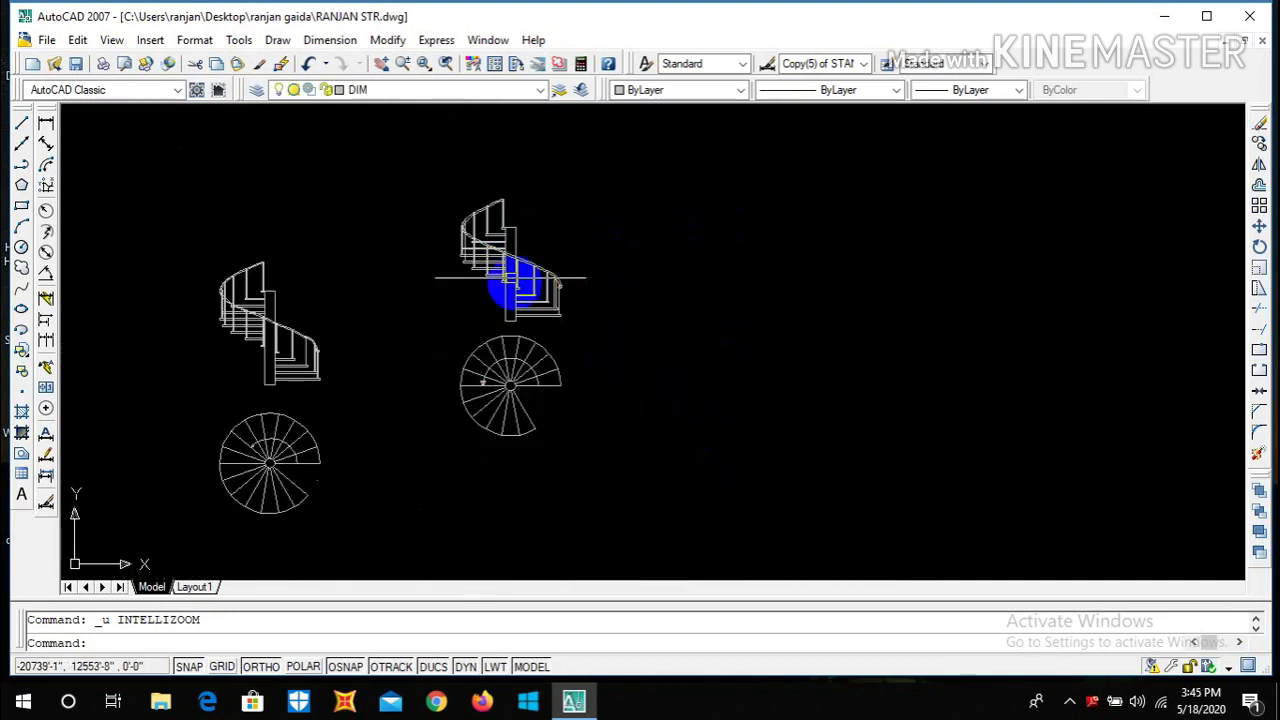
pyautogui.scroll(4, 500, 232)
pyautogui.scroll(-2, 575, 231)
pyautogui.scroll(3, 550, 270)
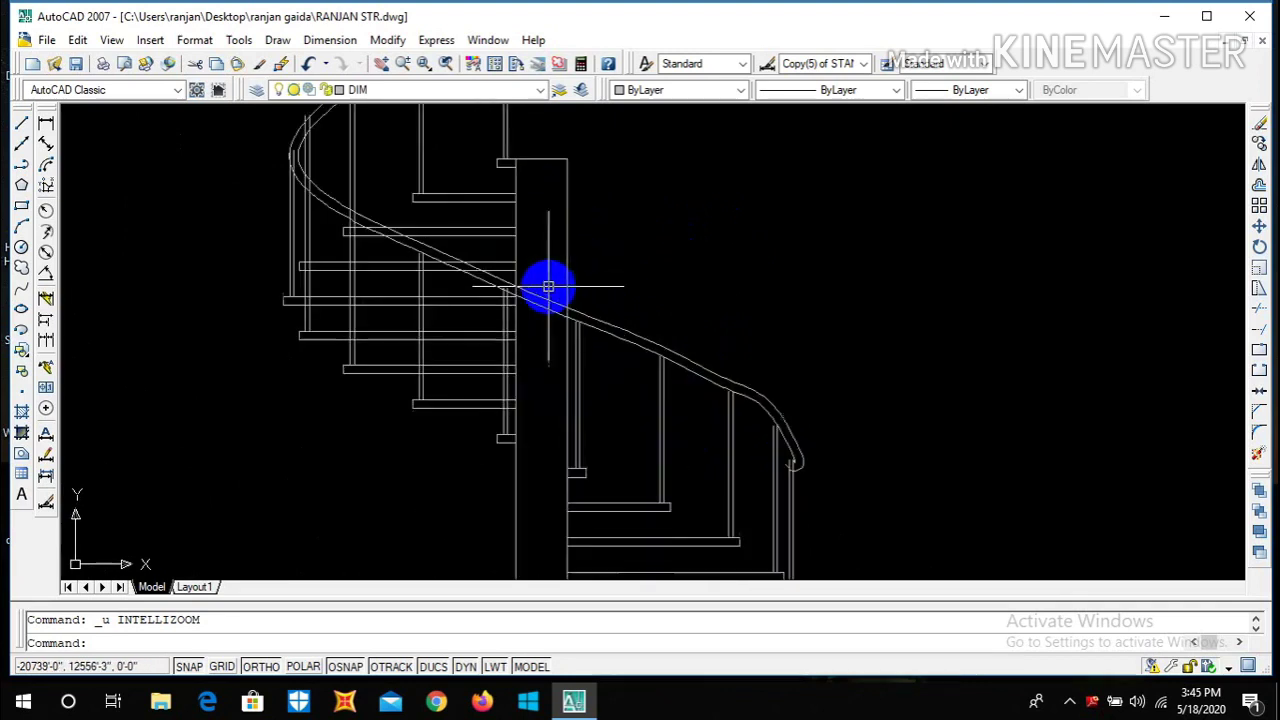
# - Offset the central pole's left edge inward by 1" repeatedly to make three evenly spaced vertical lines
pyautogui.click(22, 126)
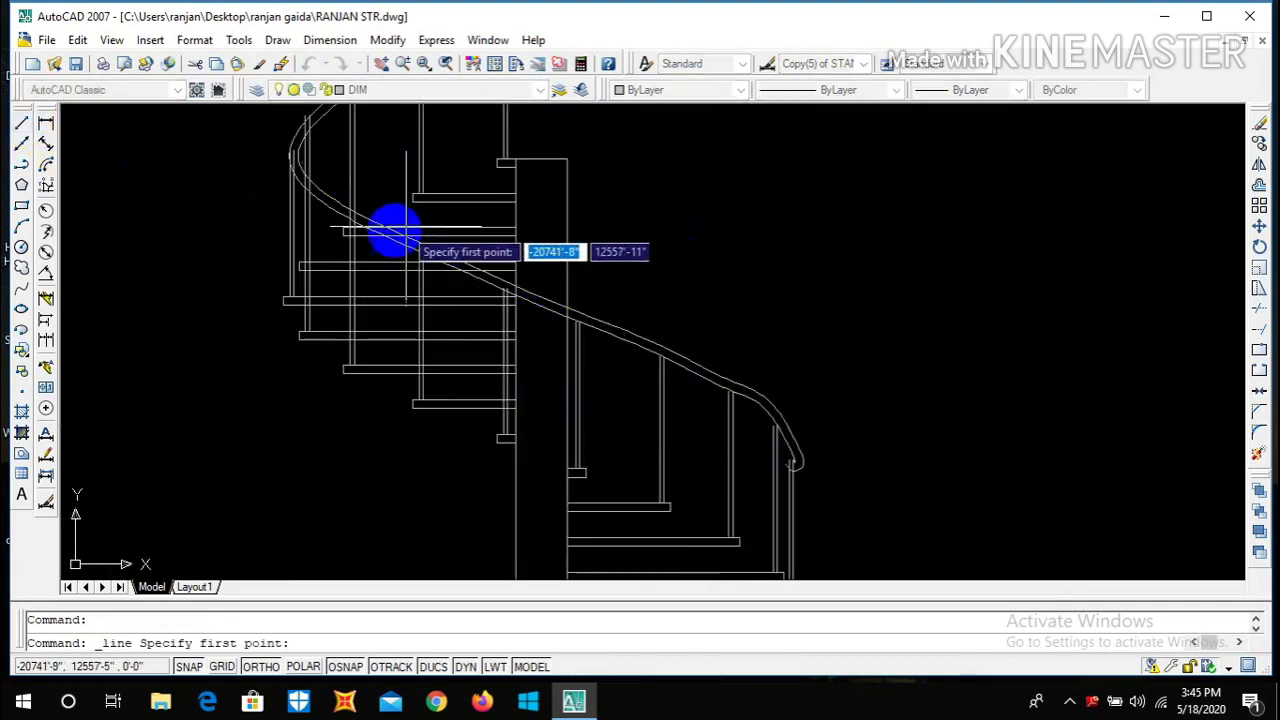
pyautogui.press('Escape')
pyautogui.press('o')
pyautogui.press('Return')
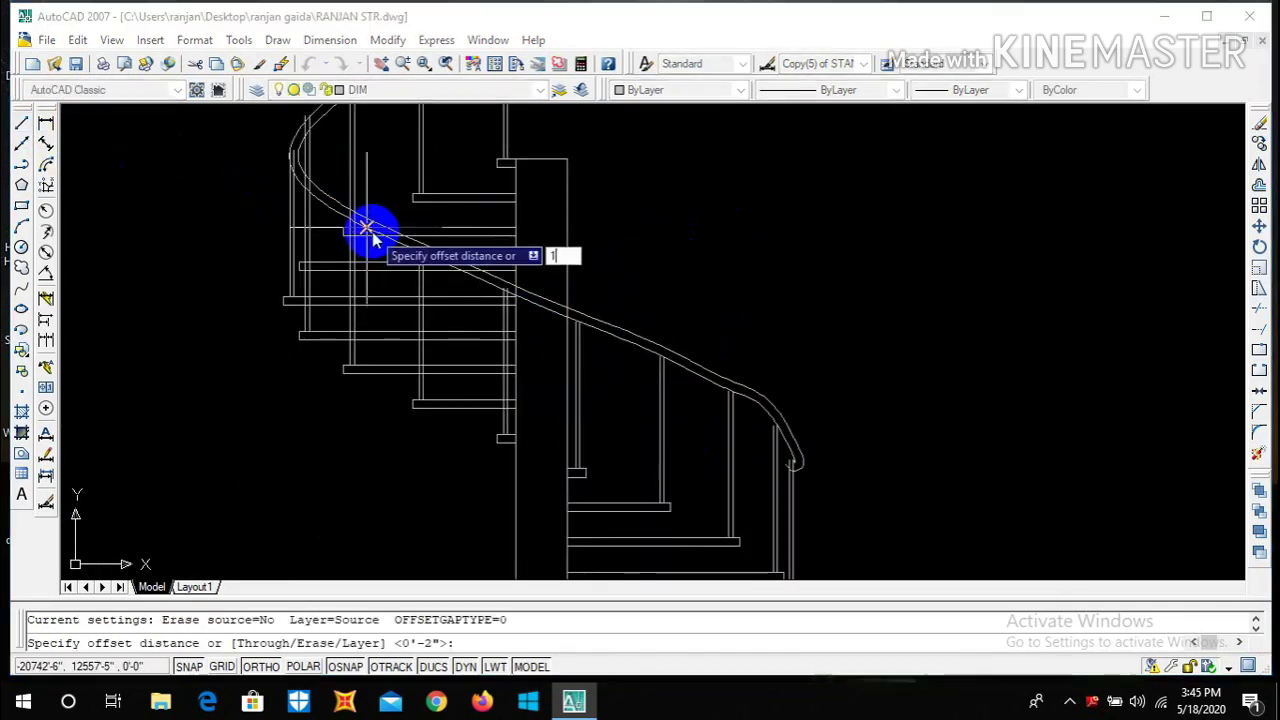
pyautogui.write('1"')
pyautogui.press('Return')
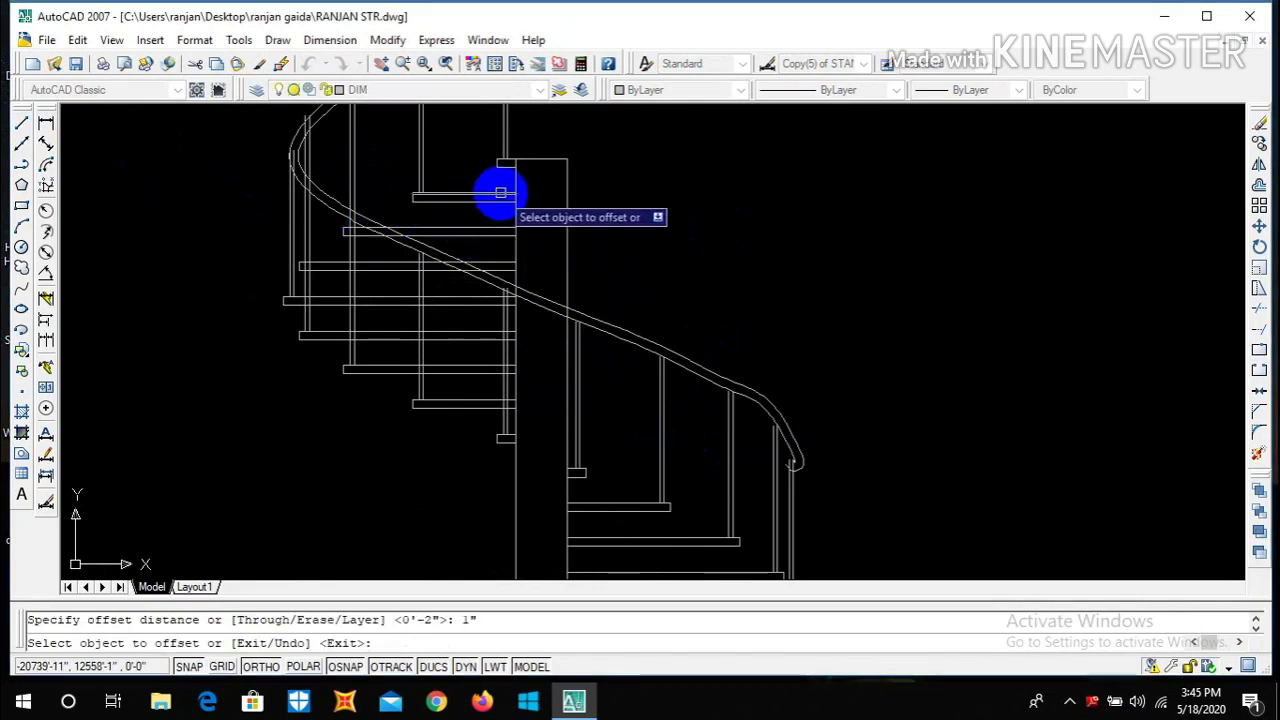
pyautogui.click(516, 218)
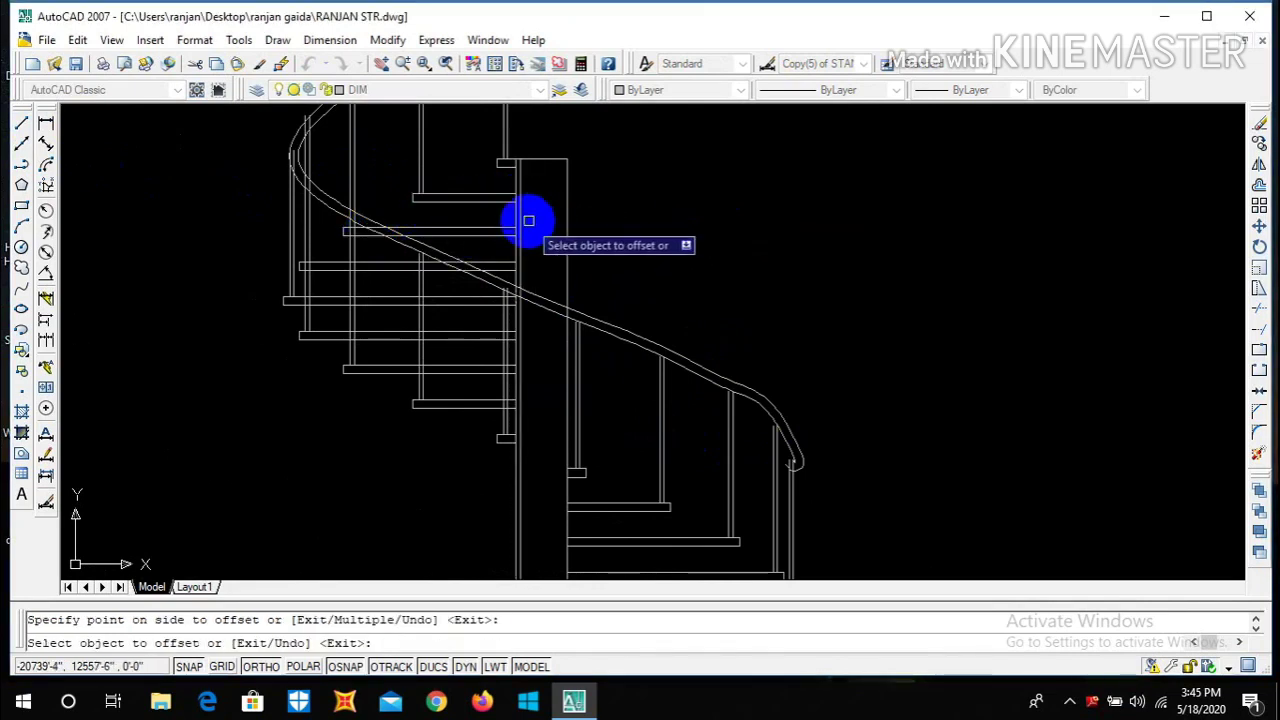
pyautogui.scroll(4, 515, 221)
pyautogui.click(463, 211)
pyautogui.click(555, 245)
pyautogui.press('Escape')
# - Copy the three offset lines side by side at 3" intervals across the rest of the central pole's width
pyautogui.click(531, 246)
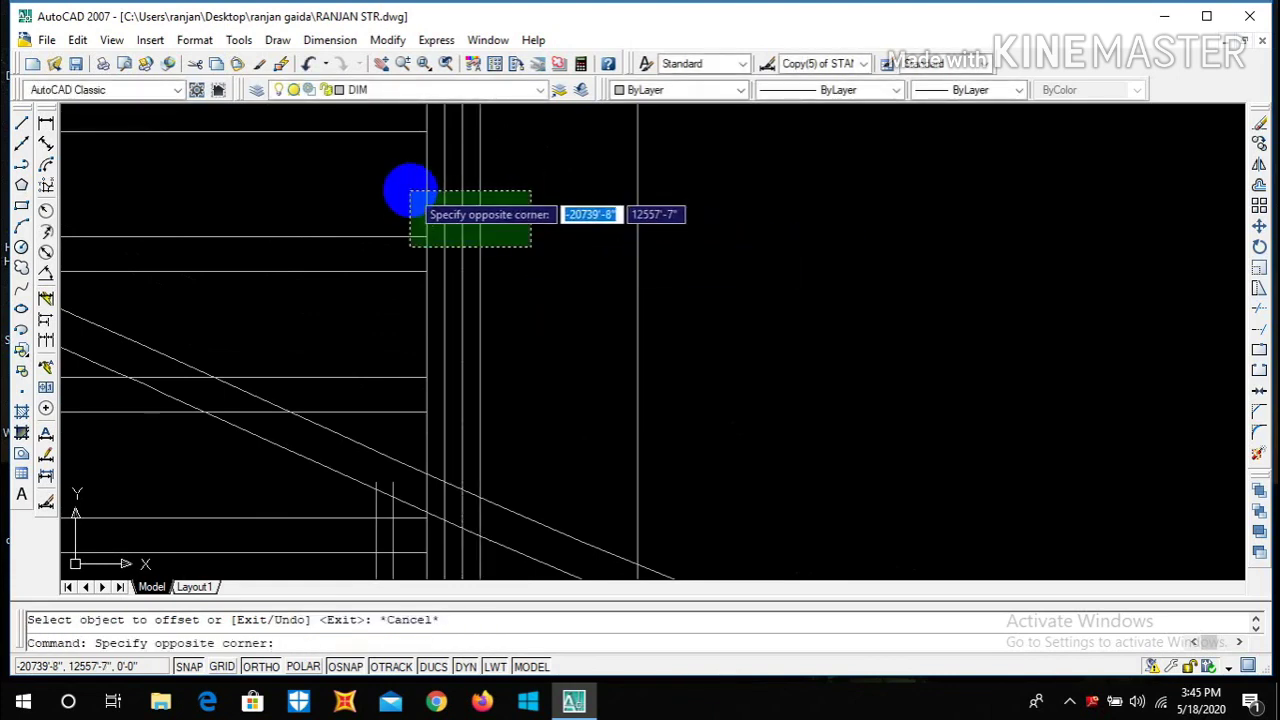
pyautogui.click(435, 197)
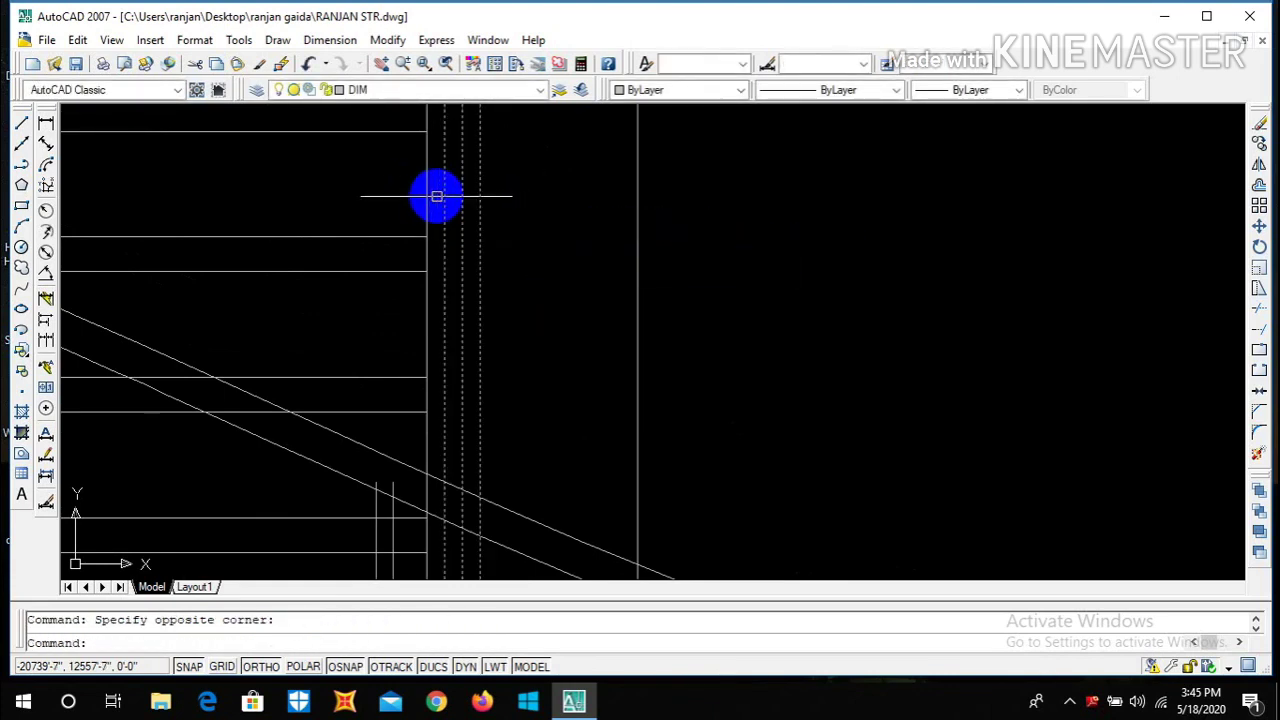
pyautogui.write('co')
pyautogui.press('Return')
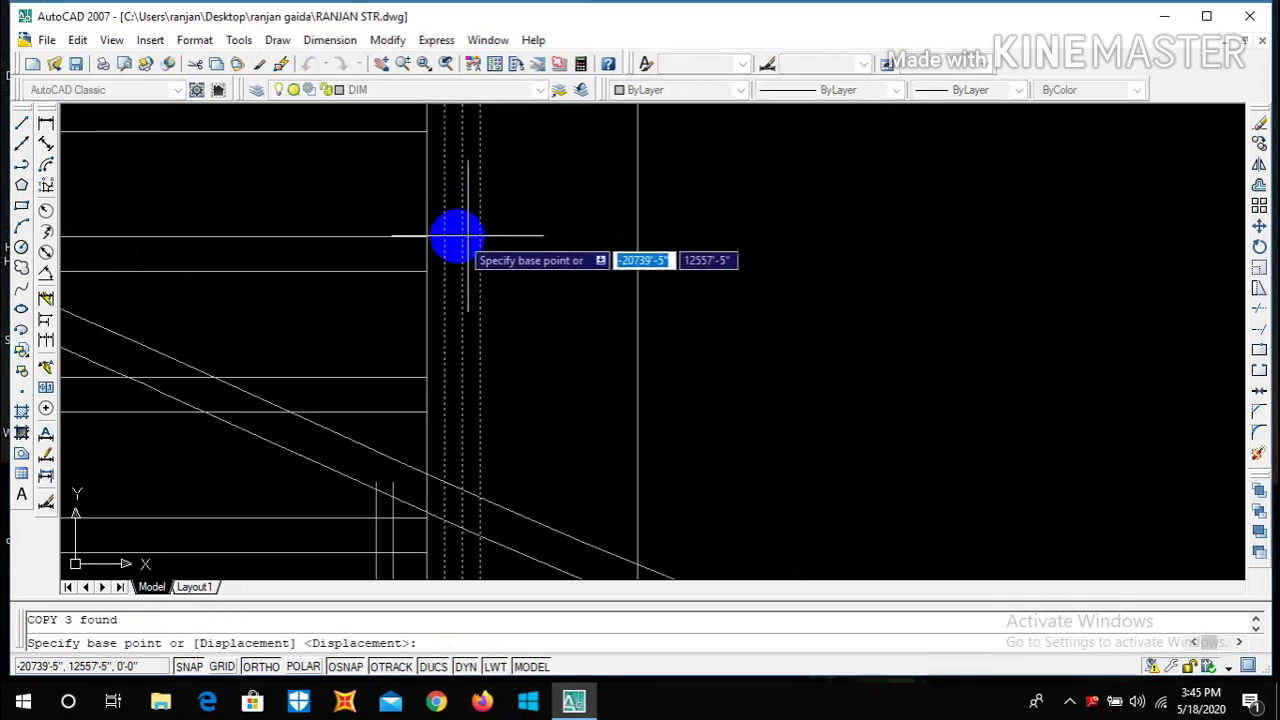
pyautogui.click(426, 236)
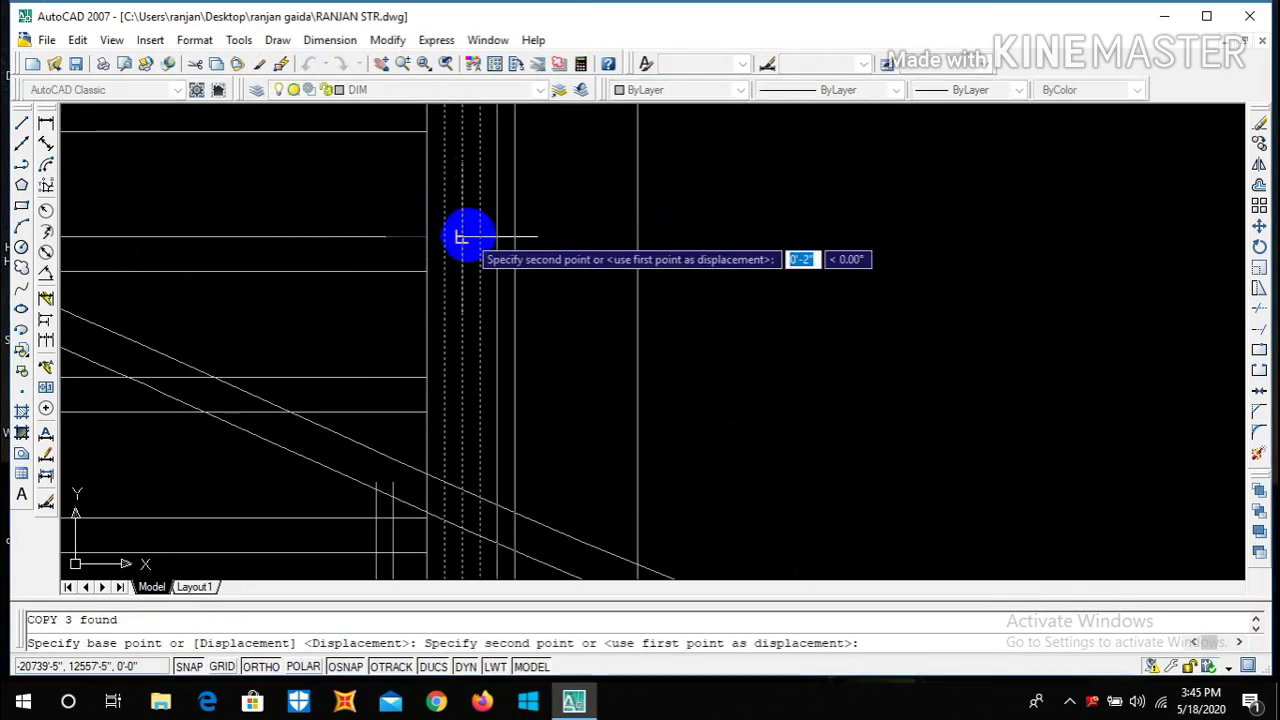
pyautogui.click(478, 237)
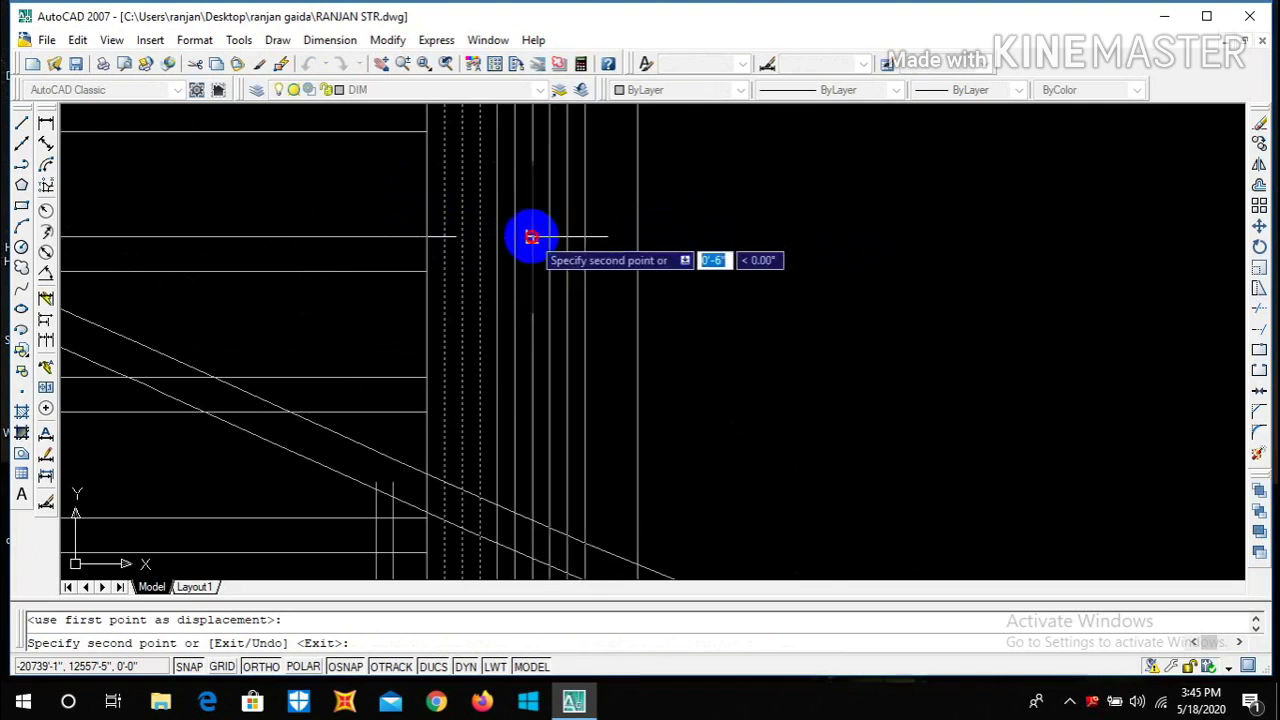
pyautogui.click(548, 237)
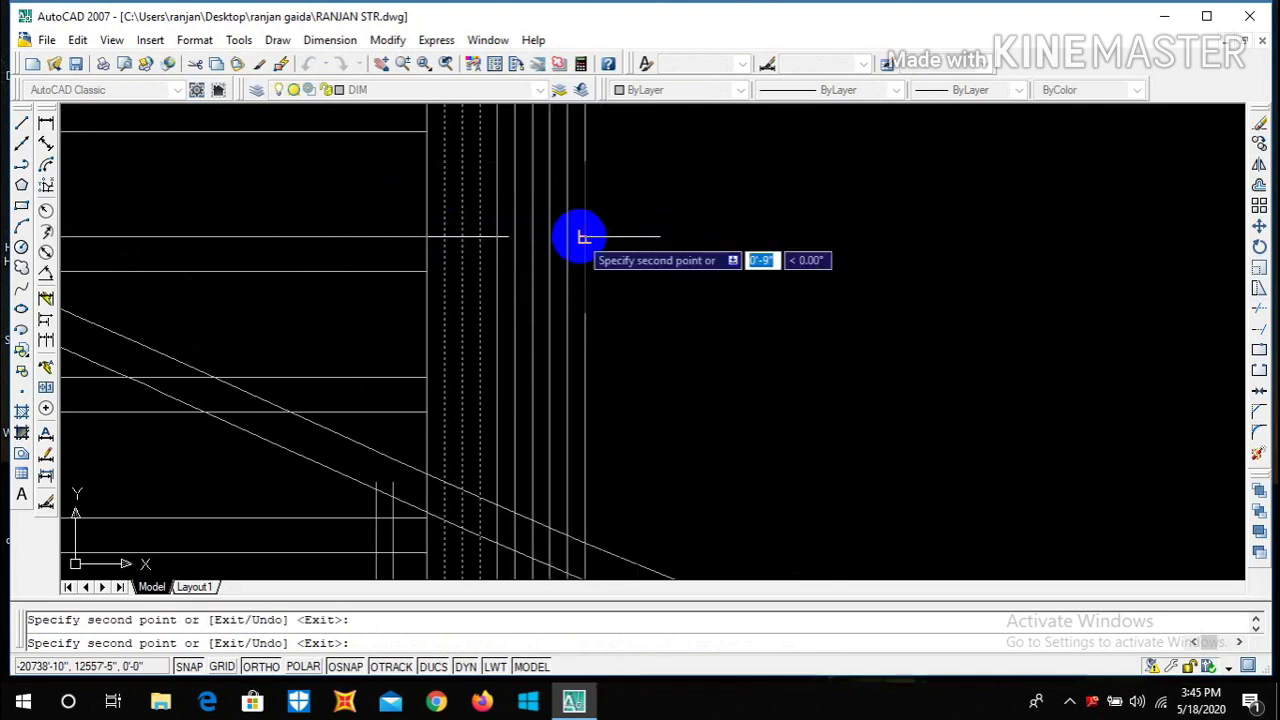
pyautogui.press('Escape')
pyautogui.scroll(-3, 614, 217)
pyautogui.scroll(2, 610, 250)
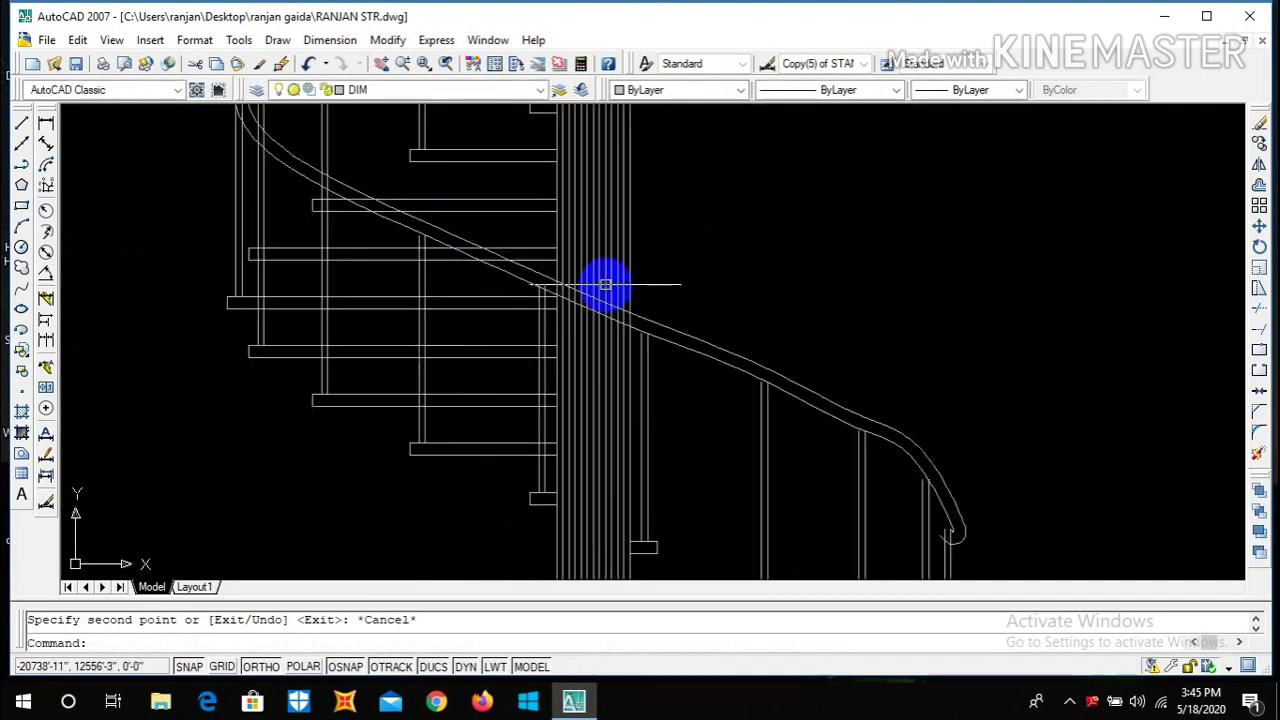
# - Trim the pole's vertical lines between the two handrail curves and the adjacent baluster ends where the handrail crosses the pole
pyautogui.scroll(1, 605, 285)
pyautogui.write('tr')
pyautogui.press('Return')
pyautogui.press('Return')
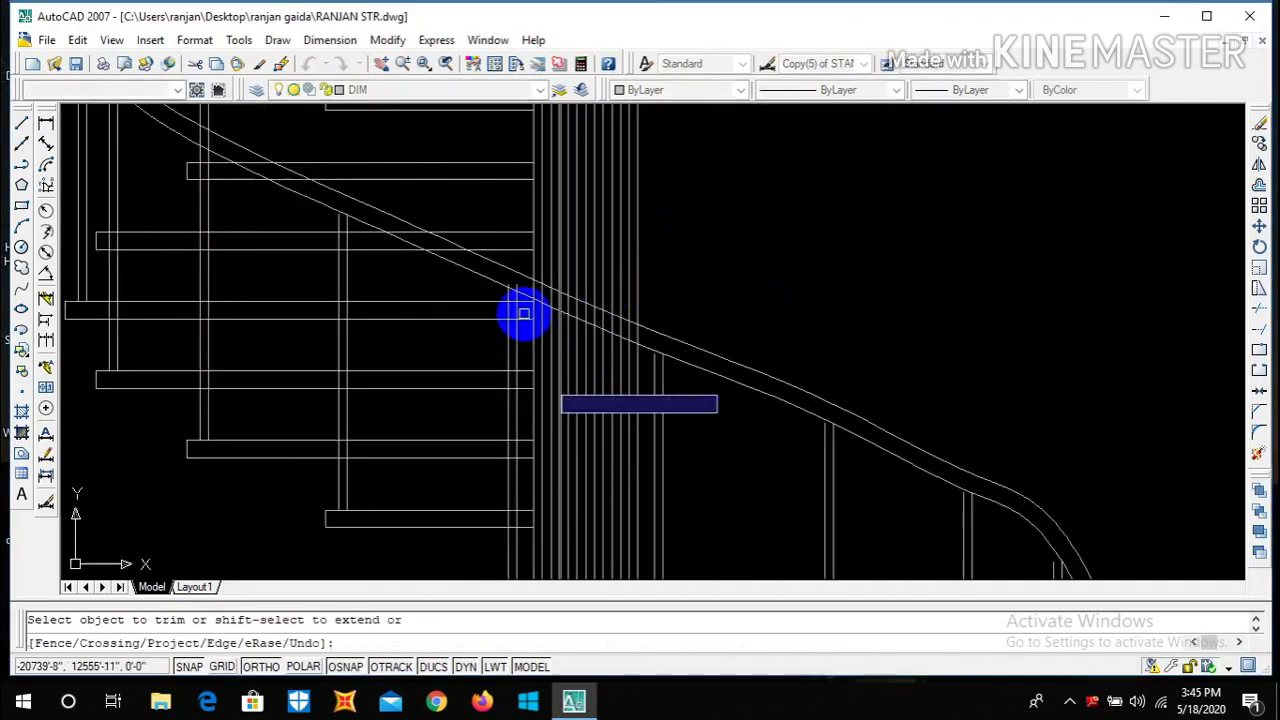
pyautogui.scroll(3, 524, 314)
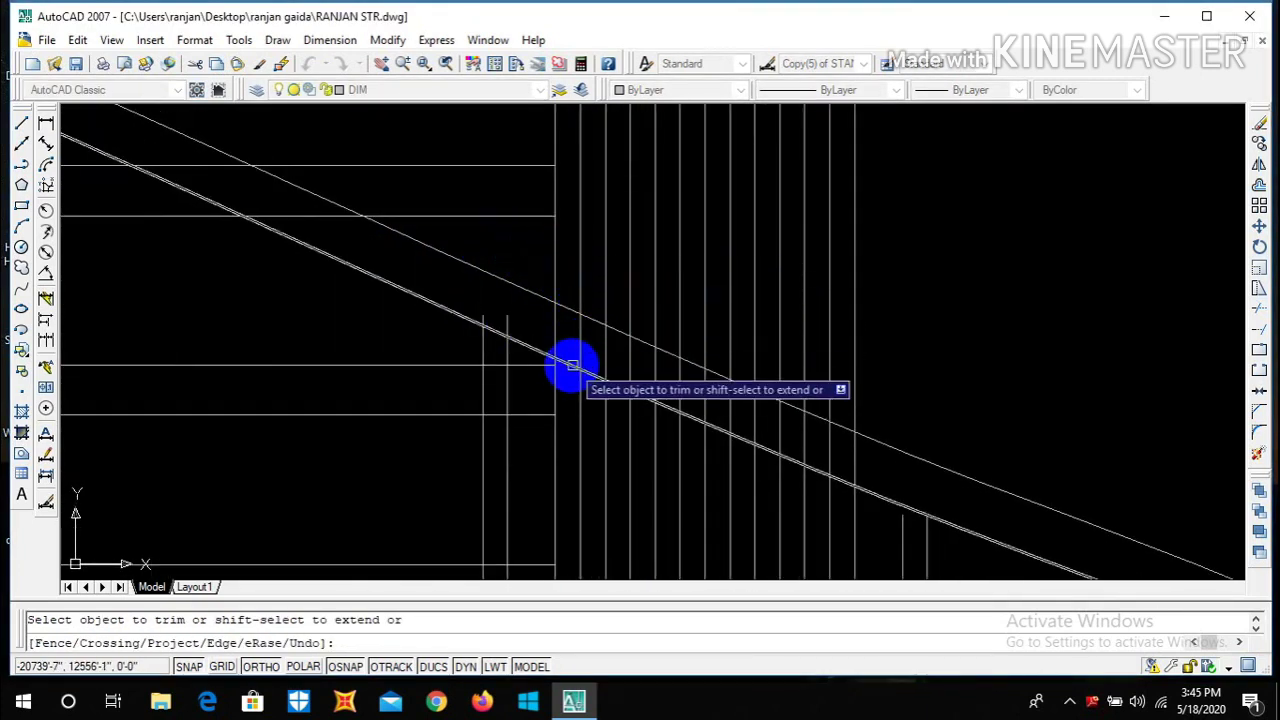
pyautogui.scroll(1, 829, 429)
pyautogui.scroll(2, 870, 477)
pyautogui.click(877, 461)
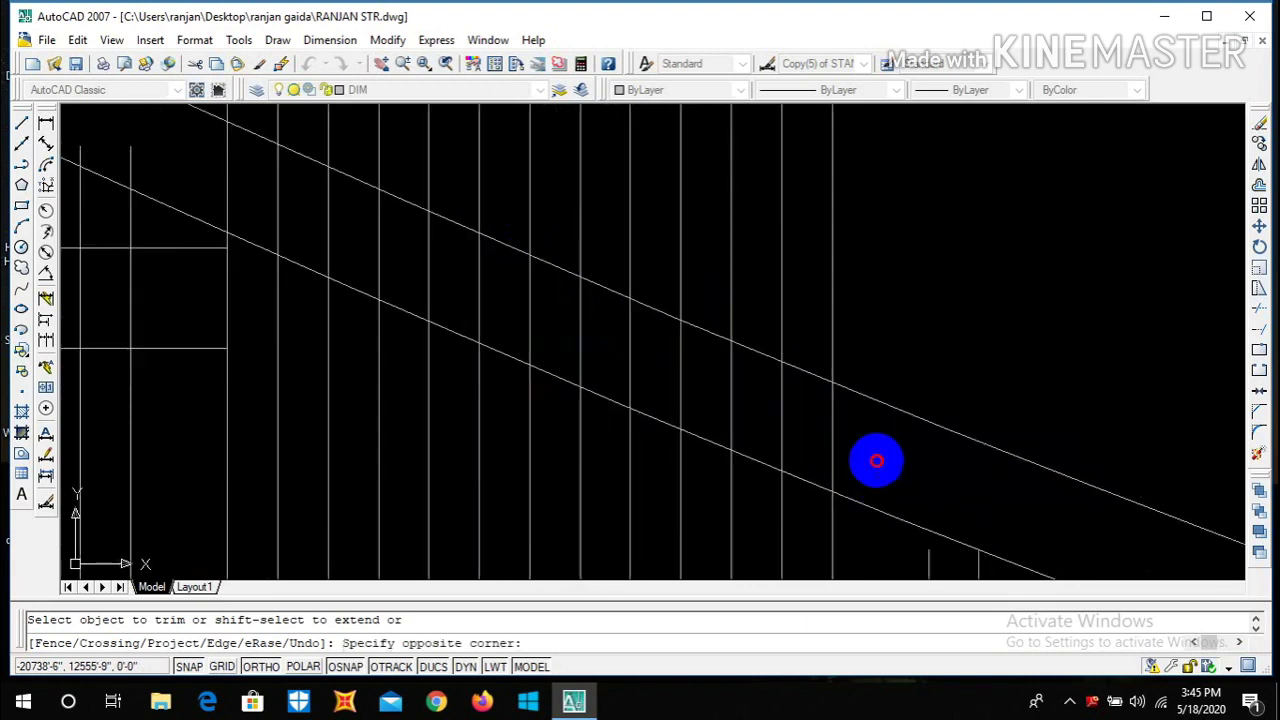
pyautogui.scroll(-2, 840, 440)
pyautogui.click(789, 414)
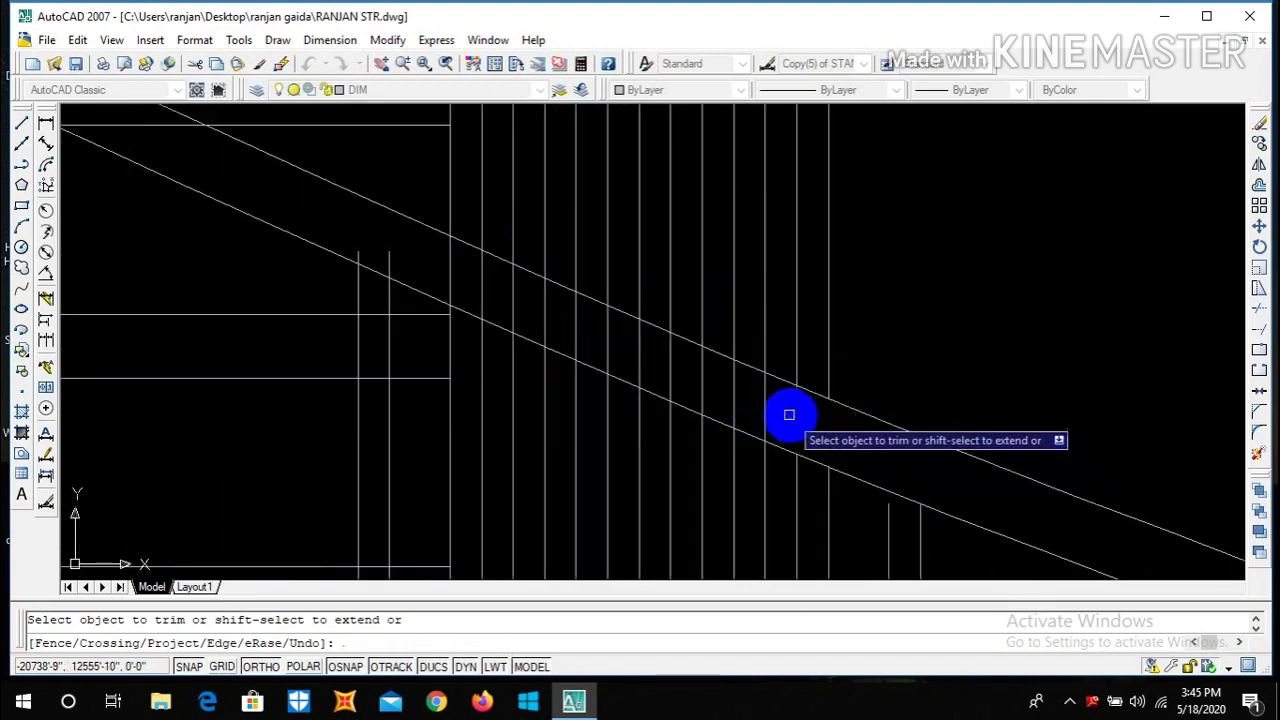
pyautogui.click(740, 401)
pyautogui.click(708, 386)
pyautogui.click(676, 373)
pyautogui.click(655, 366)
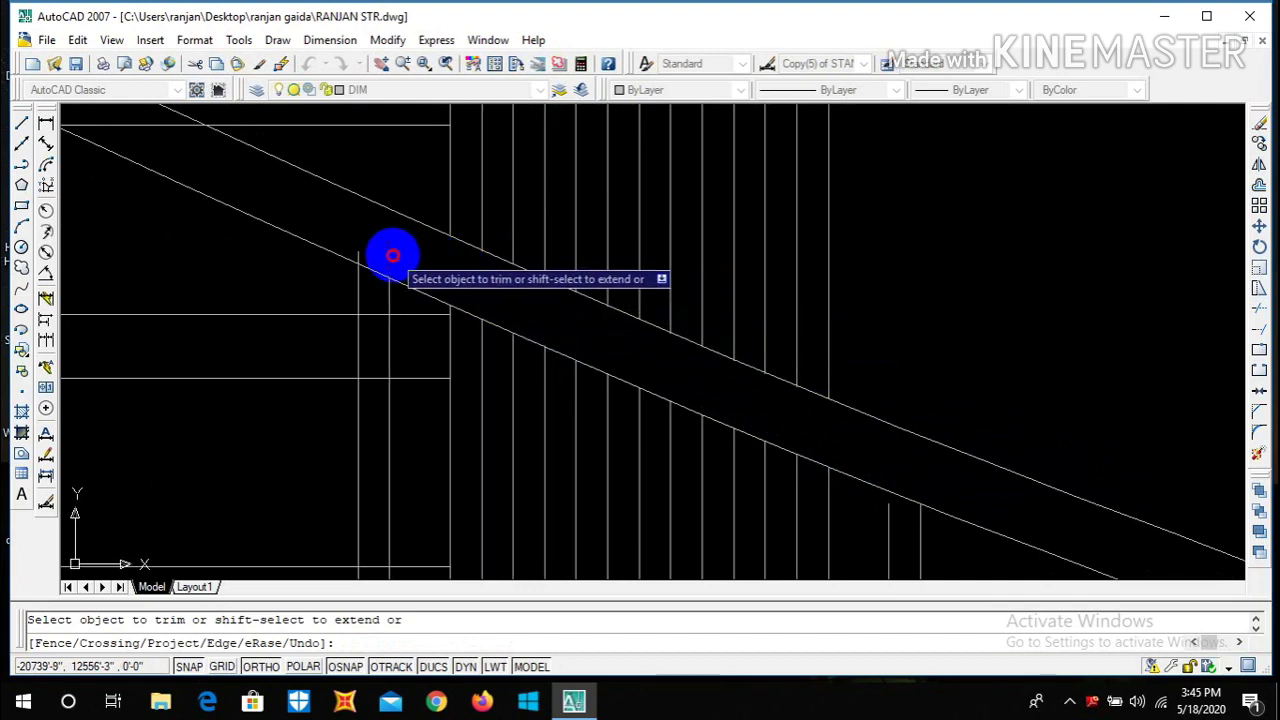
# - Examine the lined central pole and the whole staircase elevation and plan beside the neighbouring staircase drawing
pyautogui.scroll(-5, 480, 256)
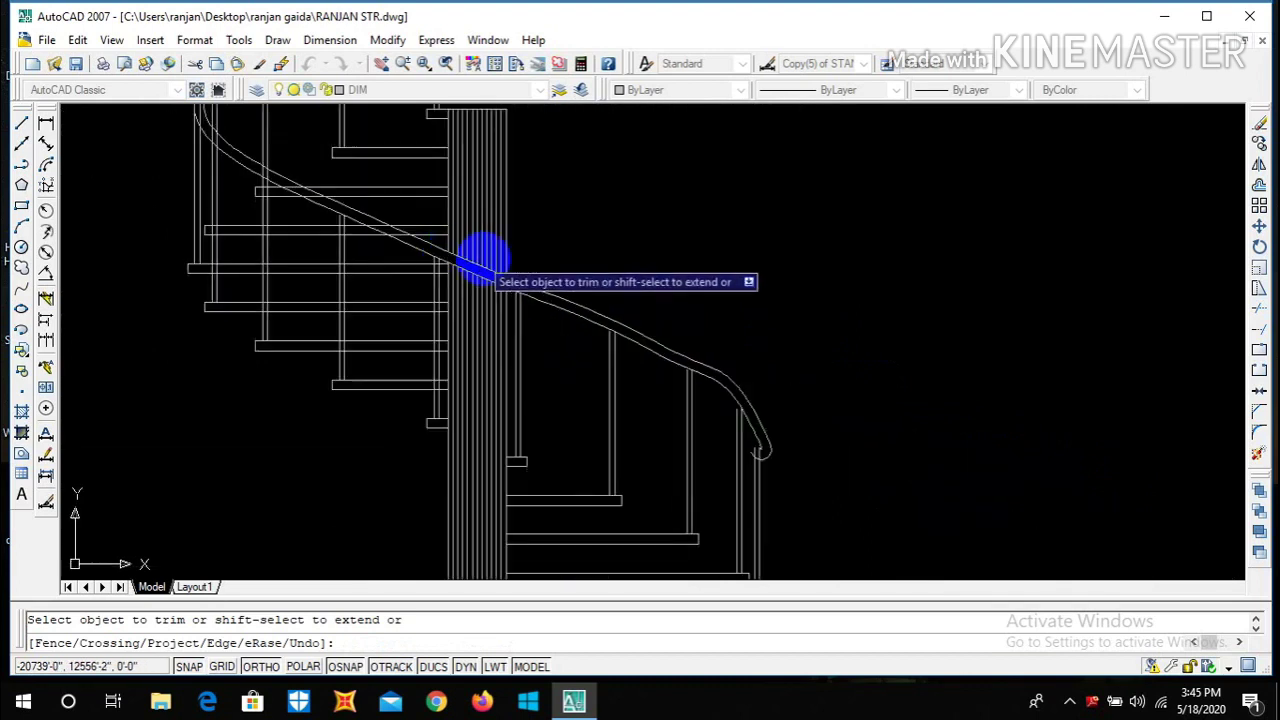
pyautogui.scroll(-4, 483, 258)
pyautogui.scroll(4, 463, 297)
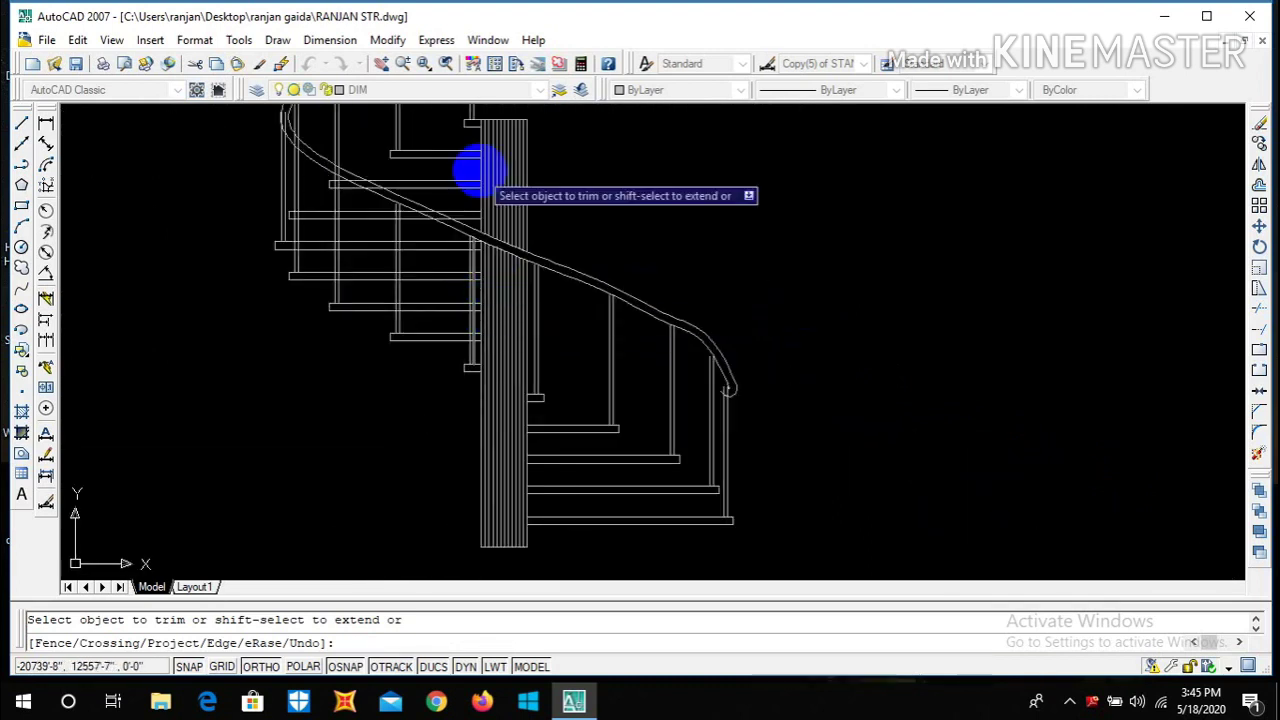
pyautogui.scroll(-5, 545, 251)
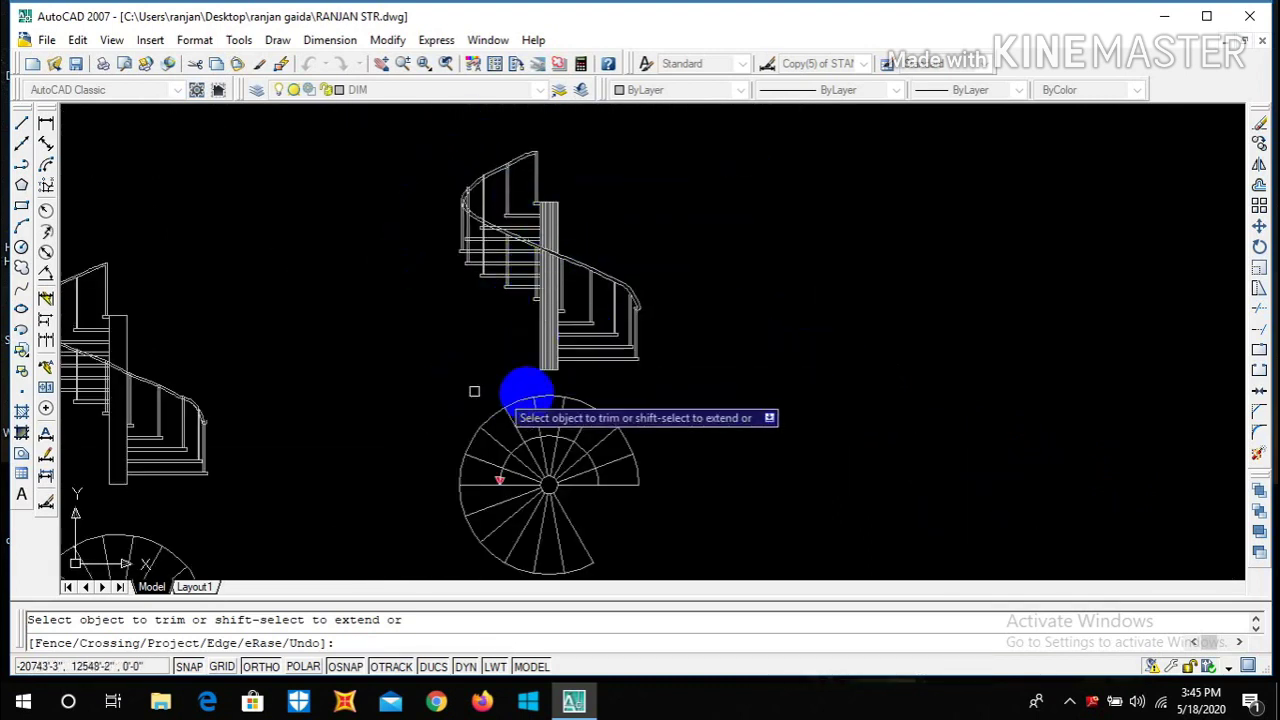
pyautogui.scroll(-2, 560, 375)
pyautogui.scroll(1, 620, 363)
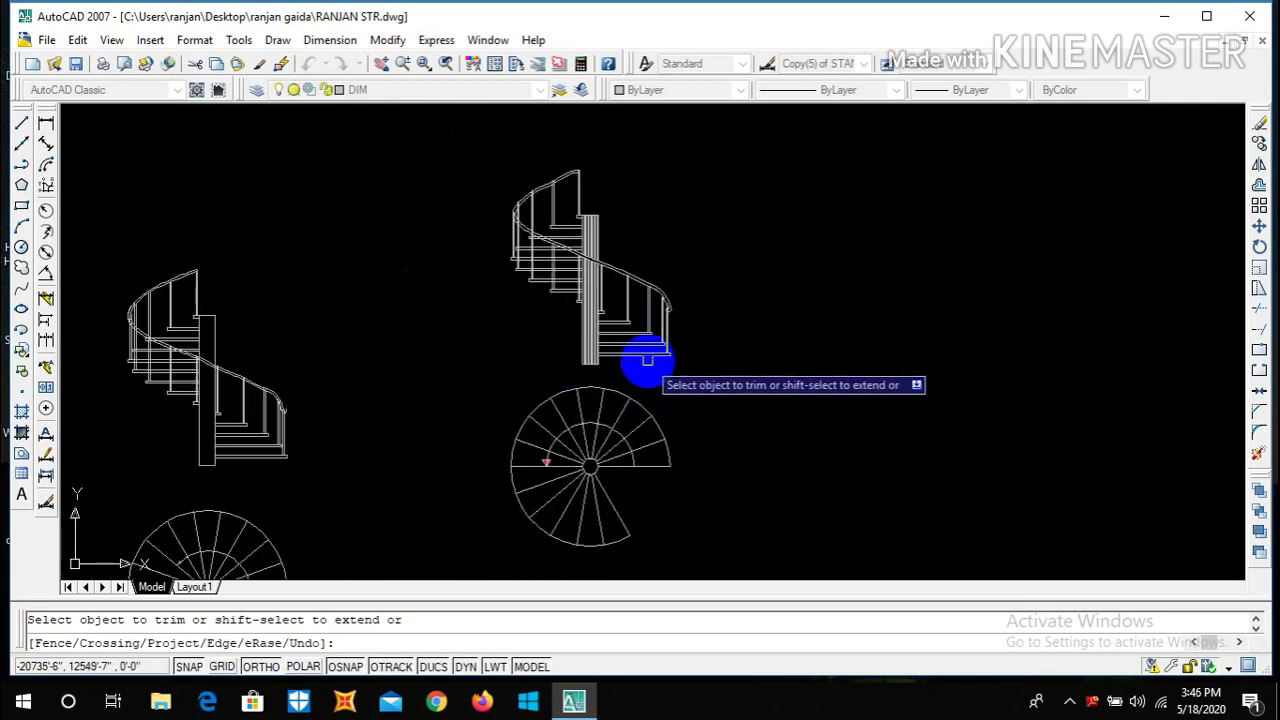
pyautogui.press('Escape')
pyautogui.scroll(-2, 617, 343)
pyautogui.scroll(4, 605, 278)
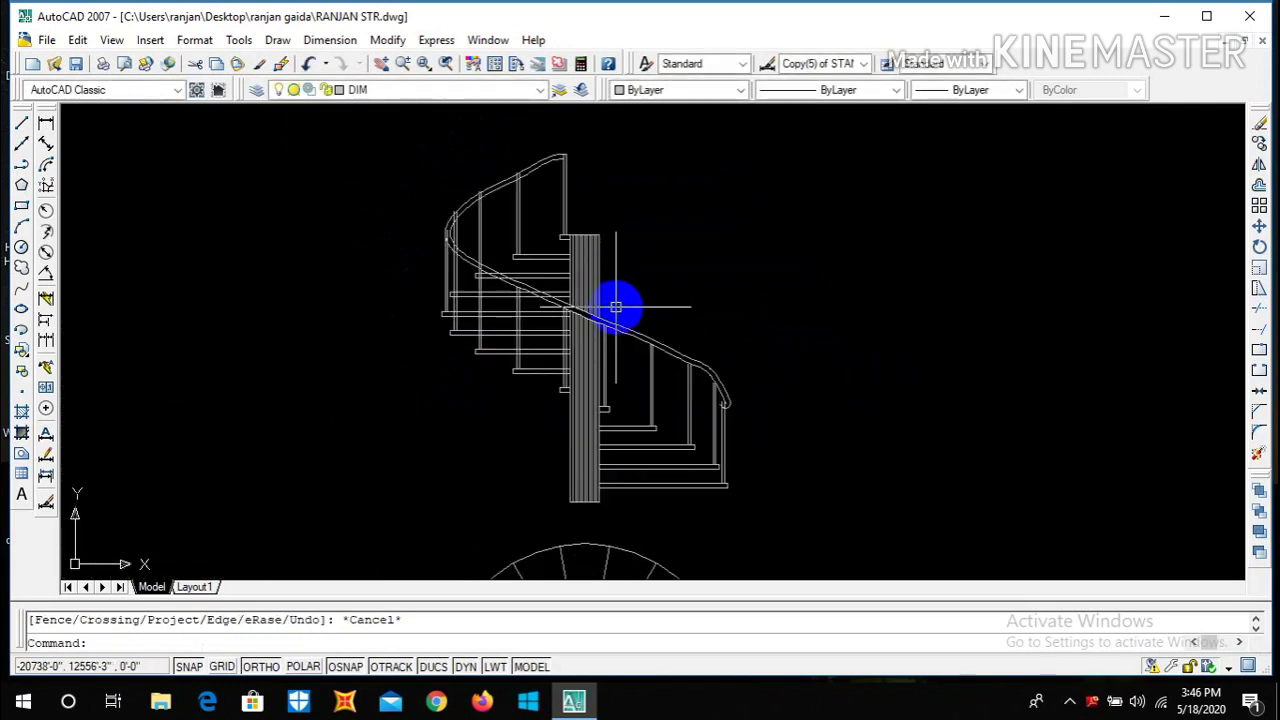
pyautogui.scroll(-4, 616, 308)
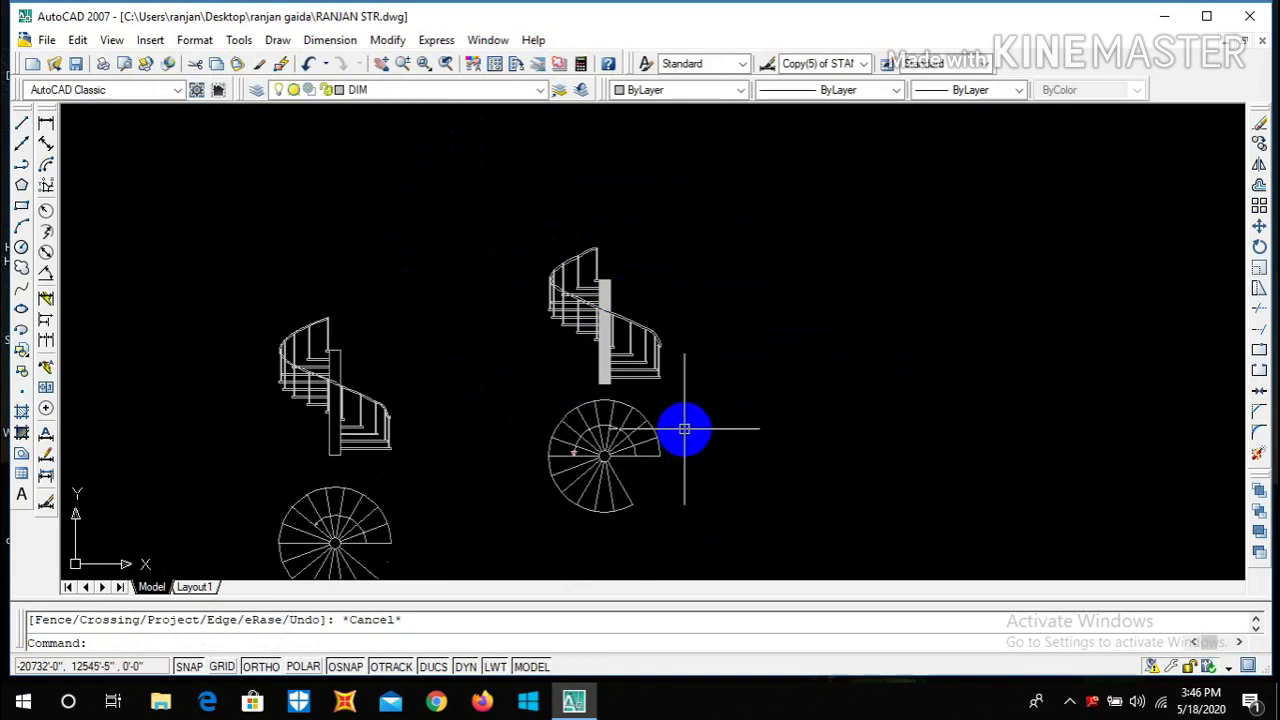
pyautogui.scroll(2, 680, 405)
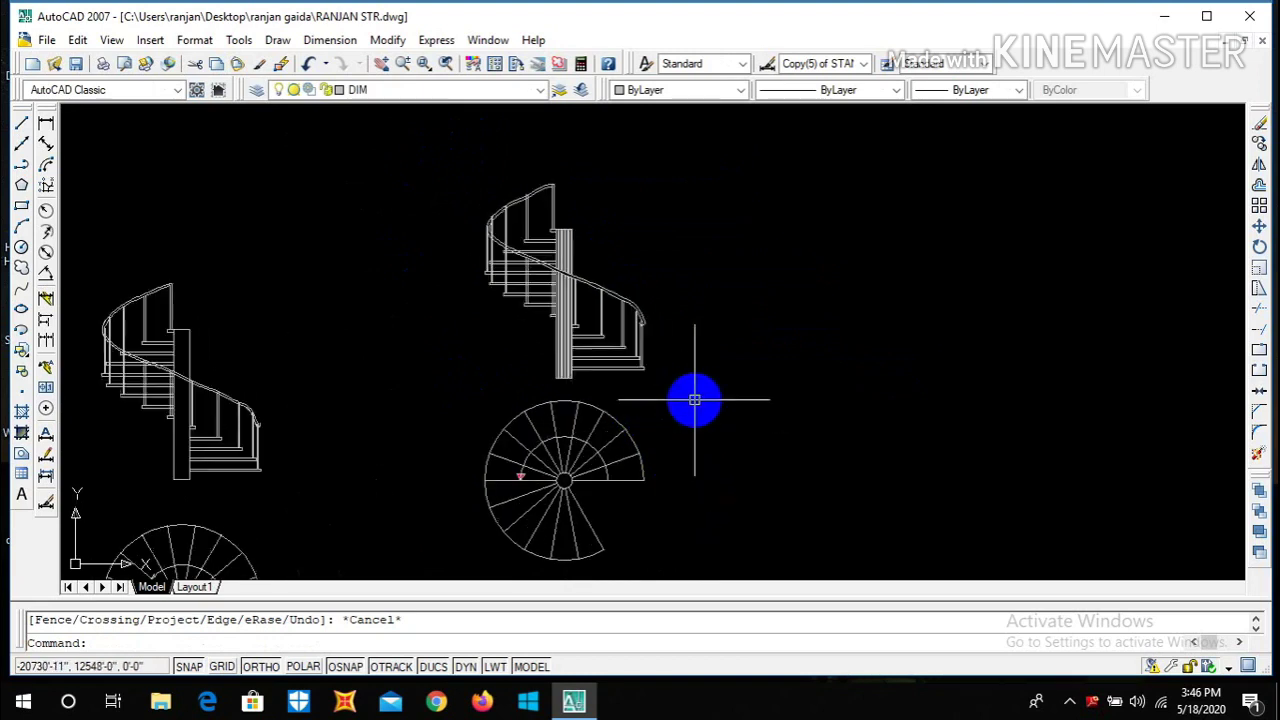
pyautogui.scroll(-2, 600, 370)
pyautogui.scroll(1, 687, 388)
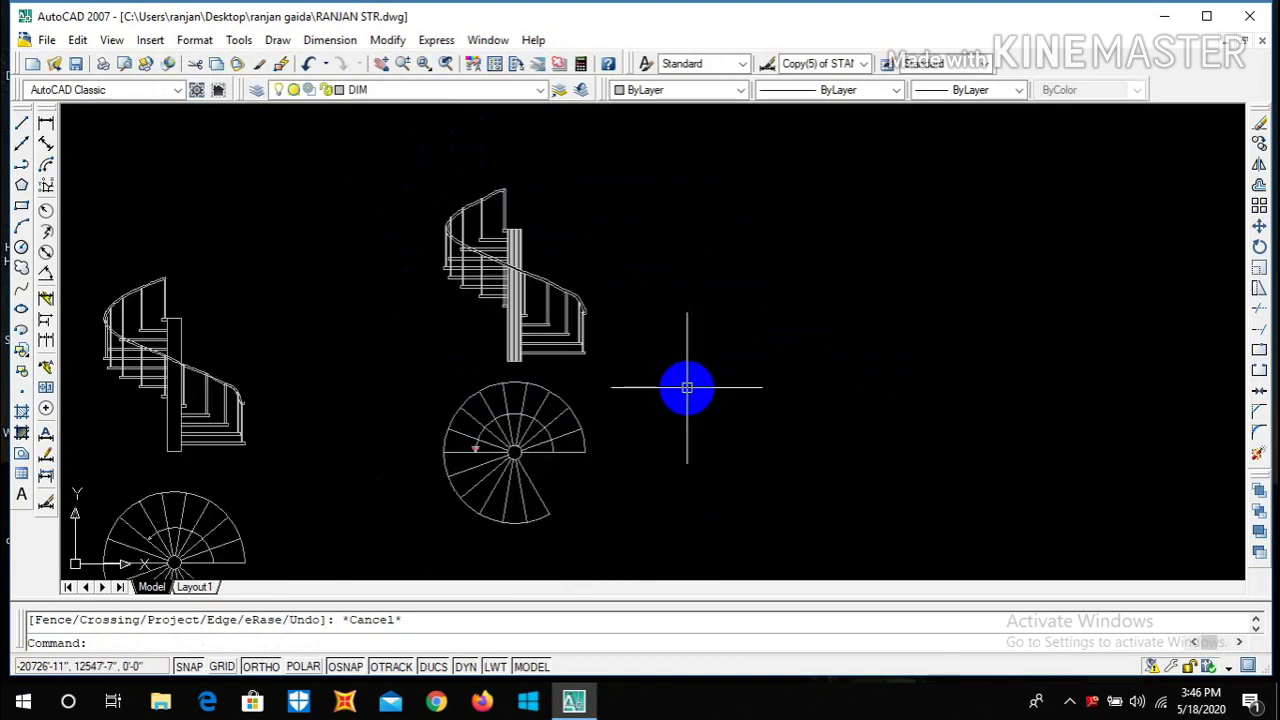